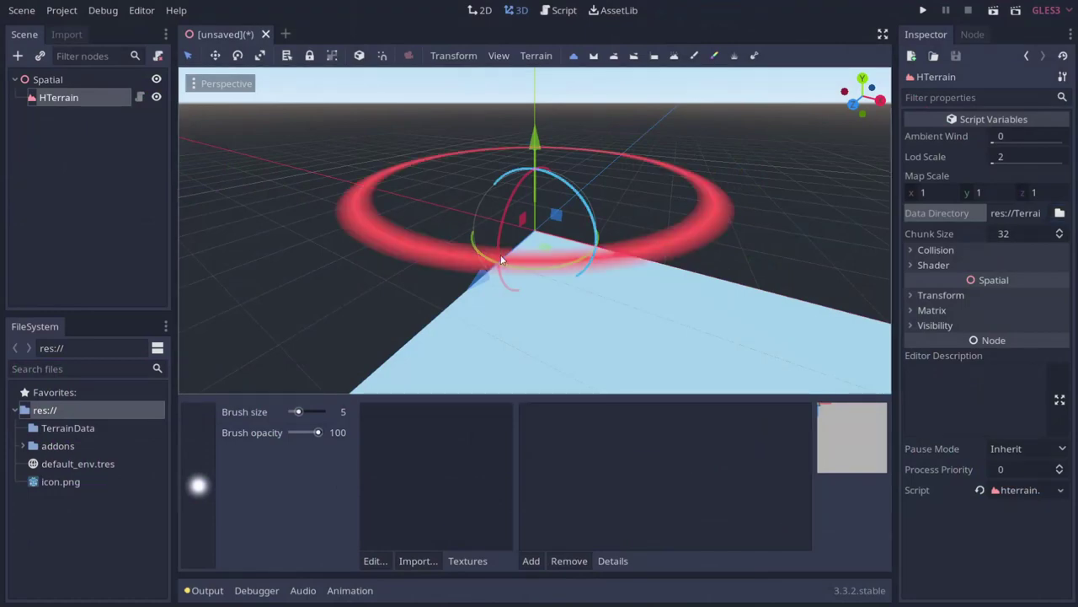
Randomize the seed several times in the terrain generator for the HTerrain node
middle_drag(537, 244, 541, 301)
scroll(542, 301, down, 3)
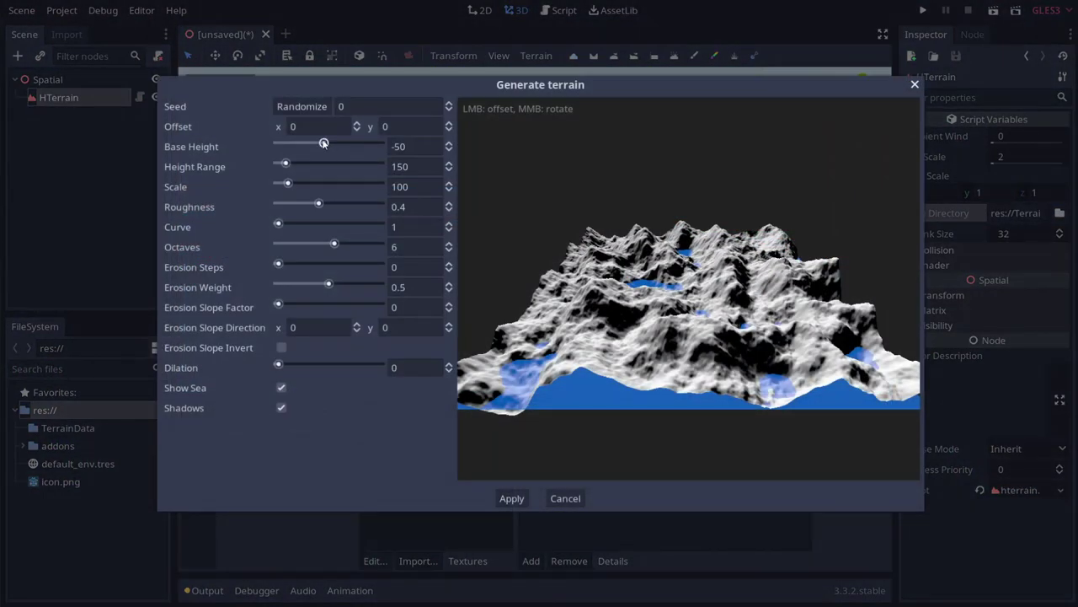
click(317, 111)
click(316, 110)
click(316, 111)
click(315, 110)
click(316, 110)
click(322, 141)
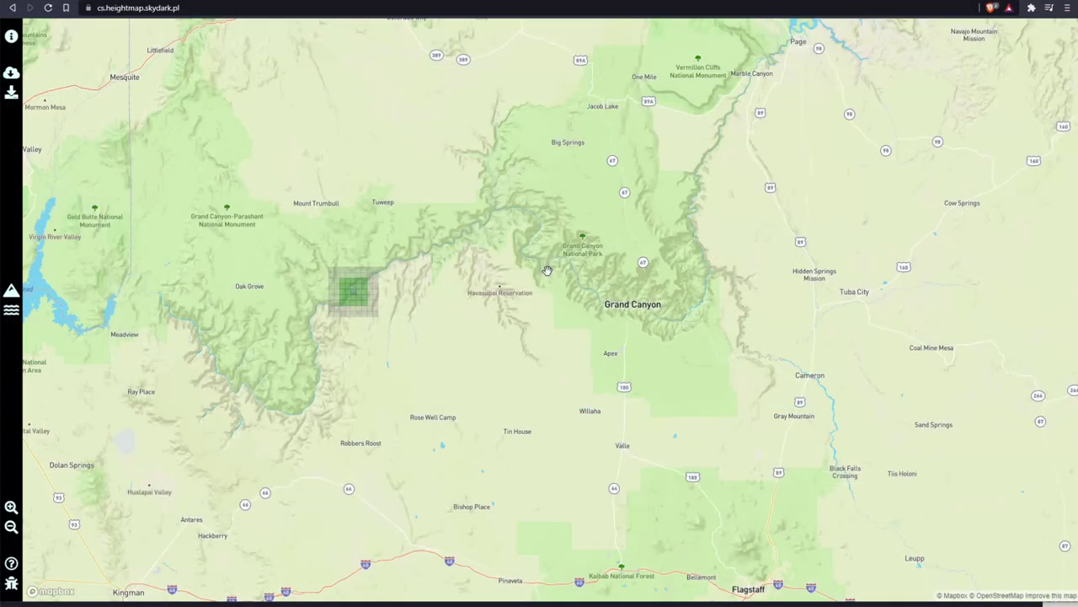
On the cs.heightmap.skydark.pl map, position the heightmap selection grid over the river bend in Grand Canyon National Park
click(544, 271)
scroll(556, 363, up, 13)
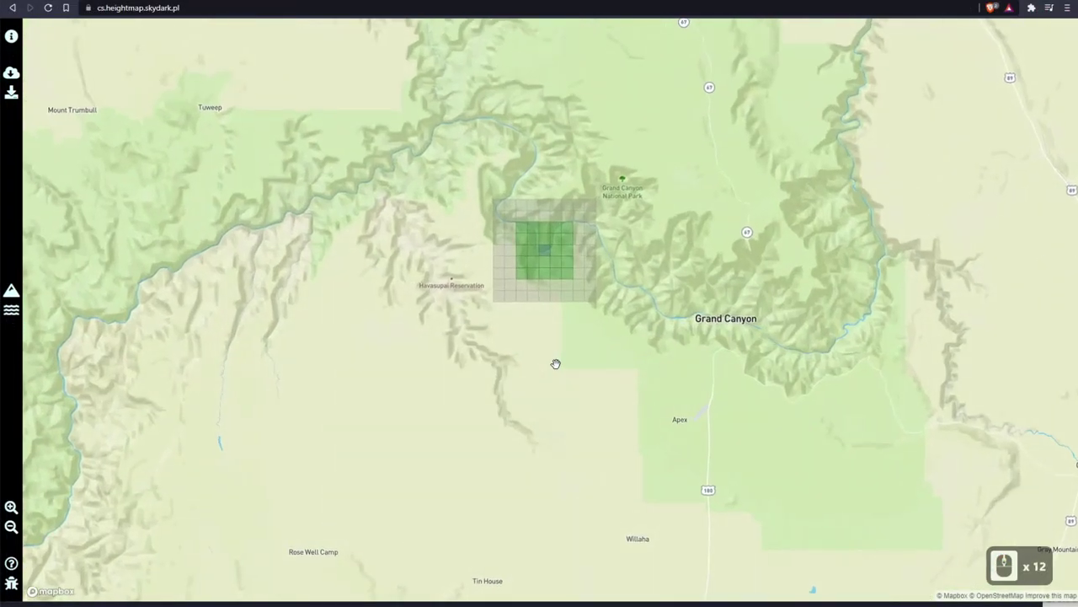
drag(533, 350, 588, 428)
scroll(604, 318, up, 6)
drag(594, 245, 591, 244)
click(479, 120)
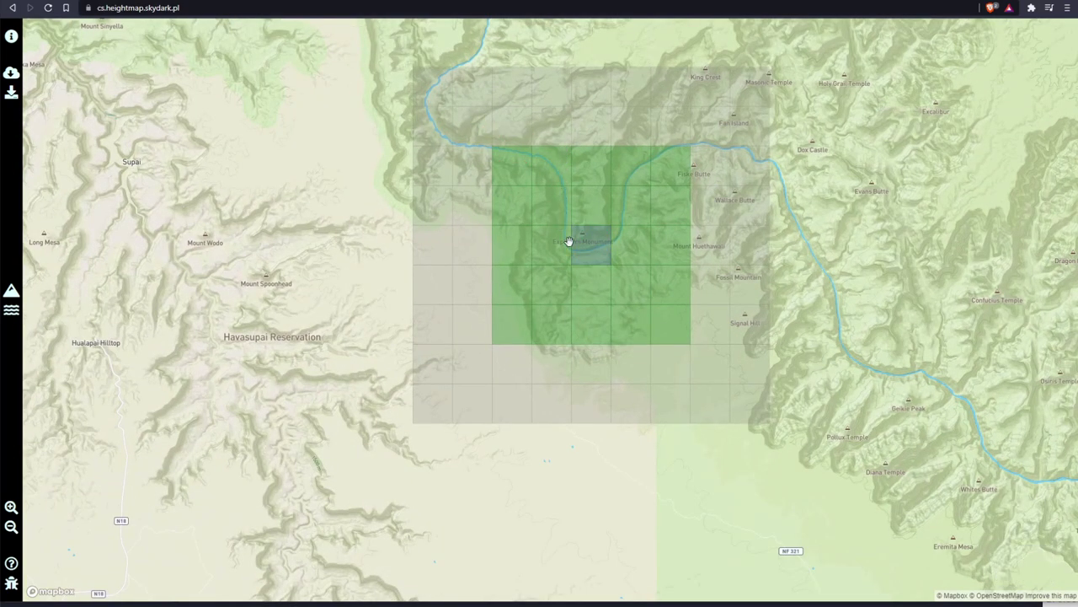
scroll(848, 411, down, 6)
drag(846, 410, 444, 368)
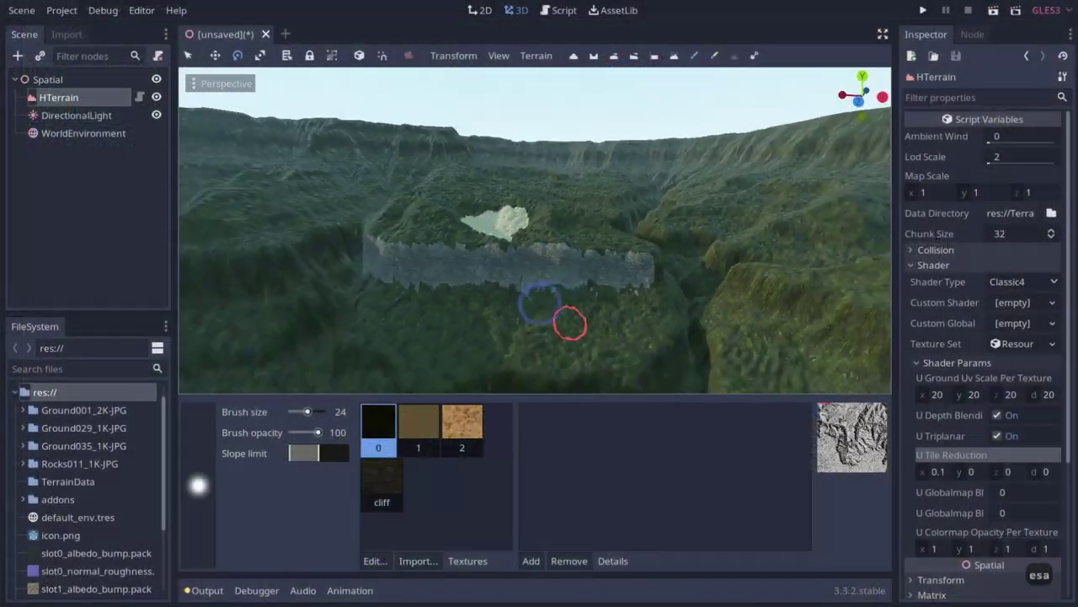
Switch to Godot and fly through the textured canyon terrain to examine its slopes and cliffs
key(a)
right_drag(540, 303, 507, 220)
key(s)
key(d)
key(q)
key(w)
key(d)
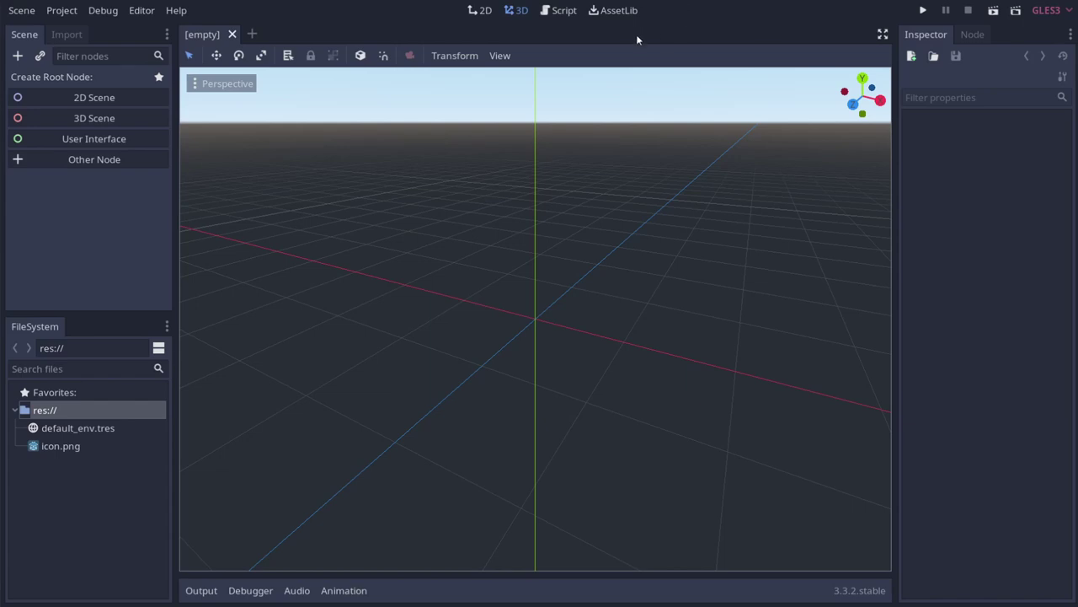
Search the asset library for "terrain" and download the Heightmap terrain add-on
click(617, 10)
click(478, 56)
text(terrain)
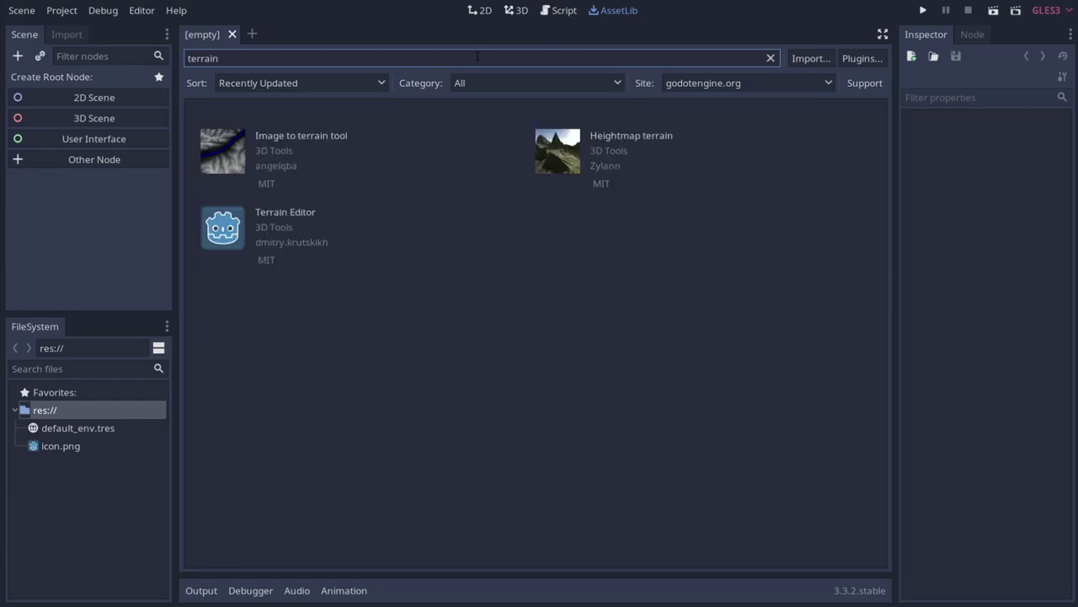
click(631, 139)
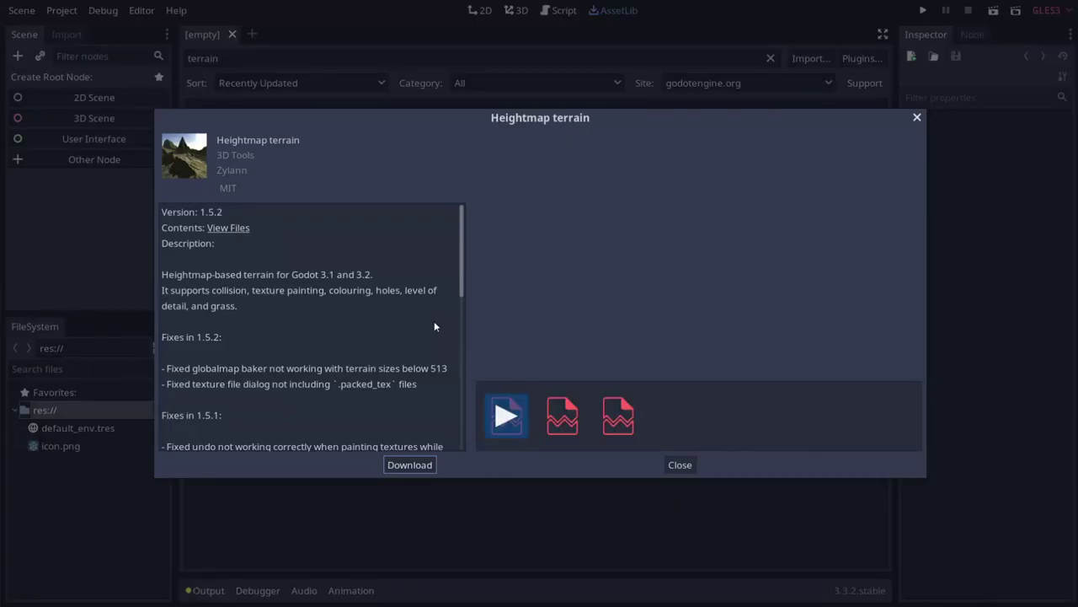
click(413, 465)
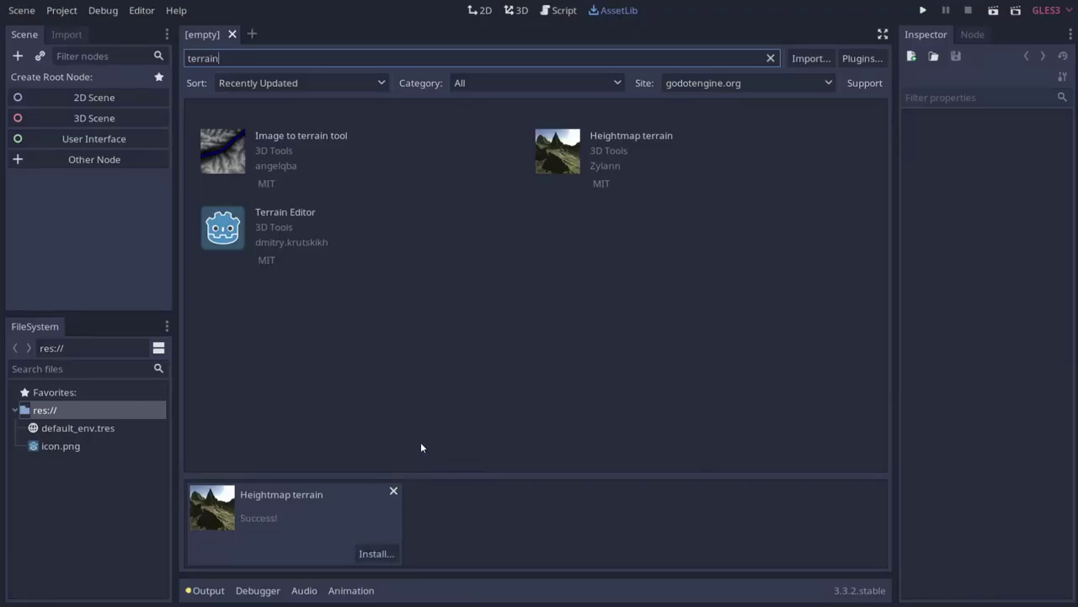
Install the downloaded Heightmap terrain package with all of its files into the project
click(381, 555)
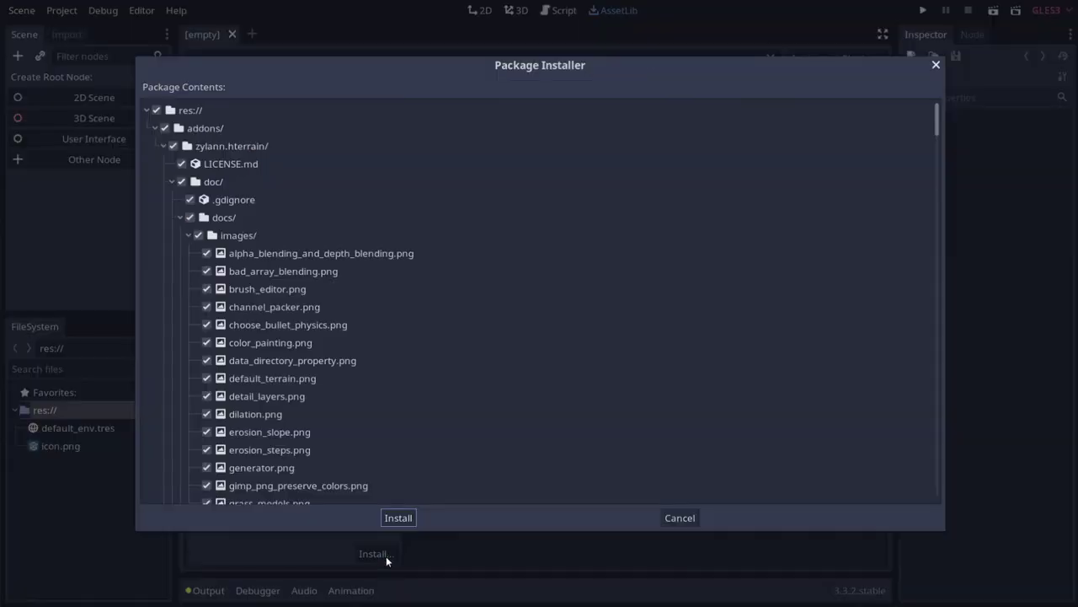
click(400, 517)
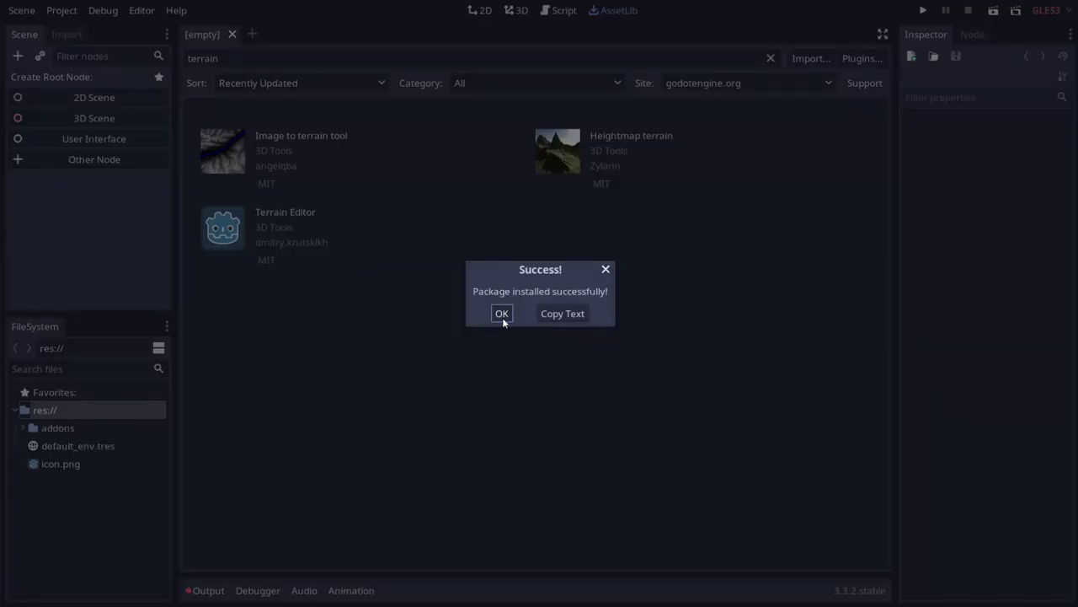
click(502, 315)
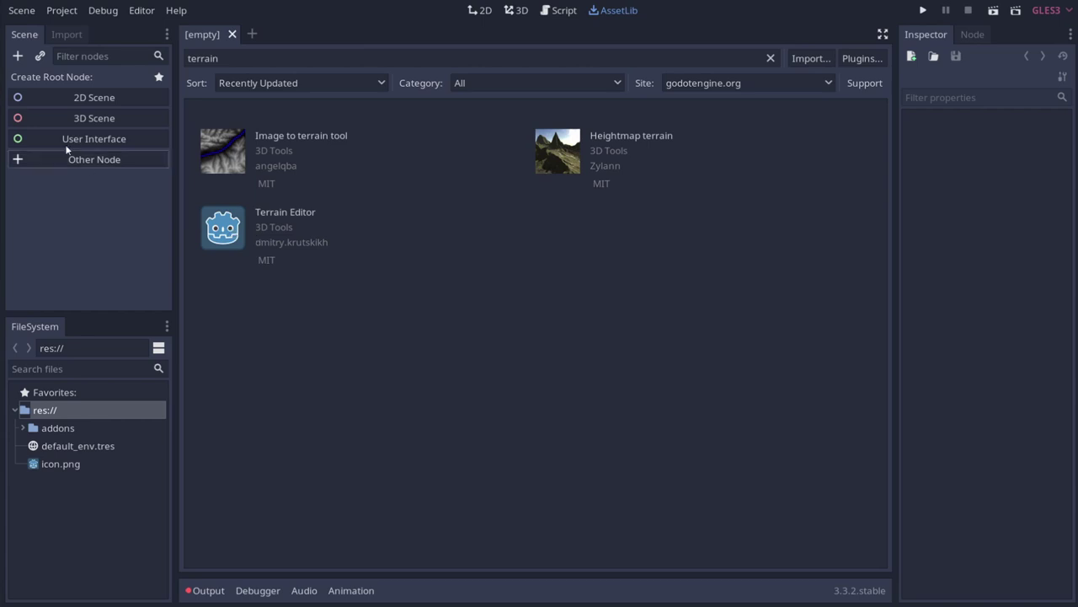
Create a 3D scene with a Spatial root node
click(83, 122)
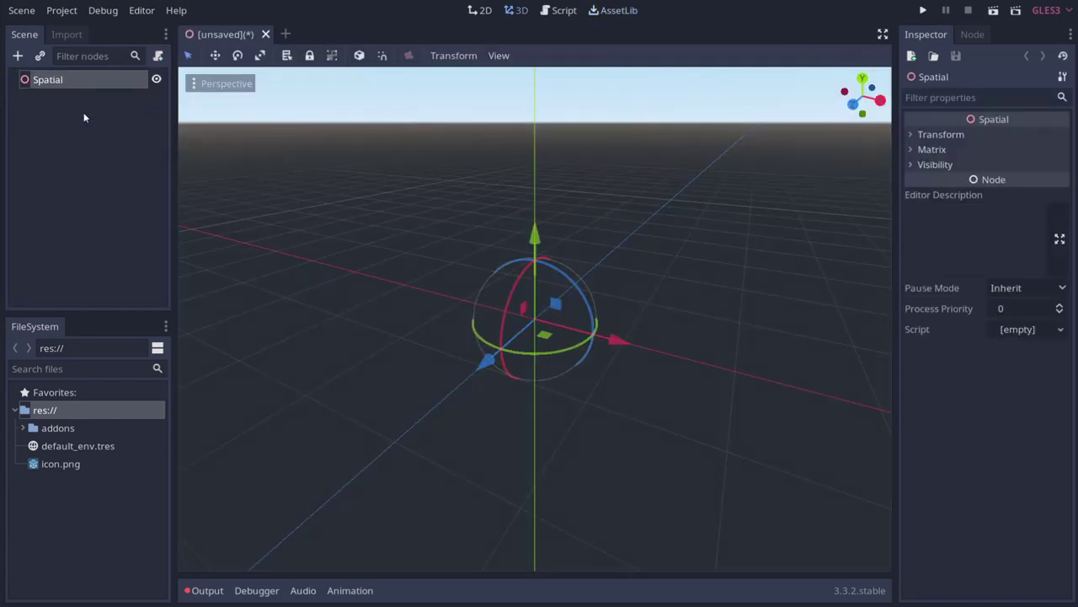
right_click(74, 89)
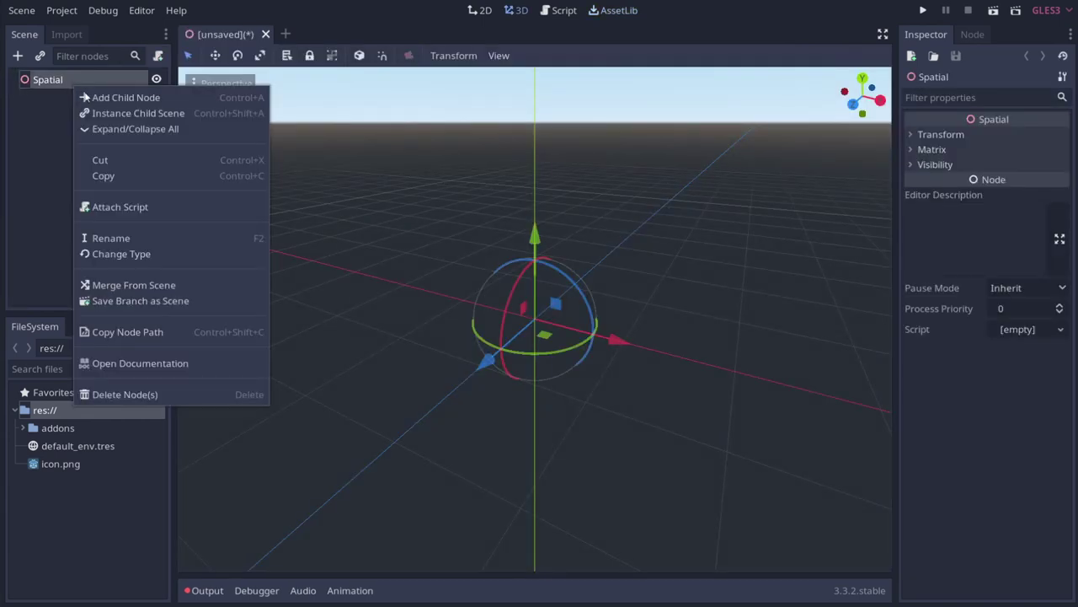
click(109, 97)
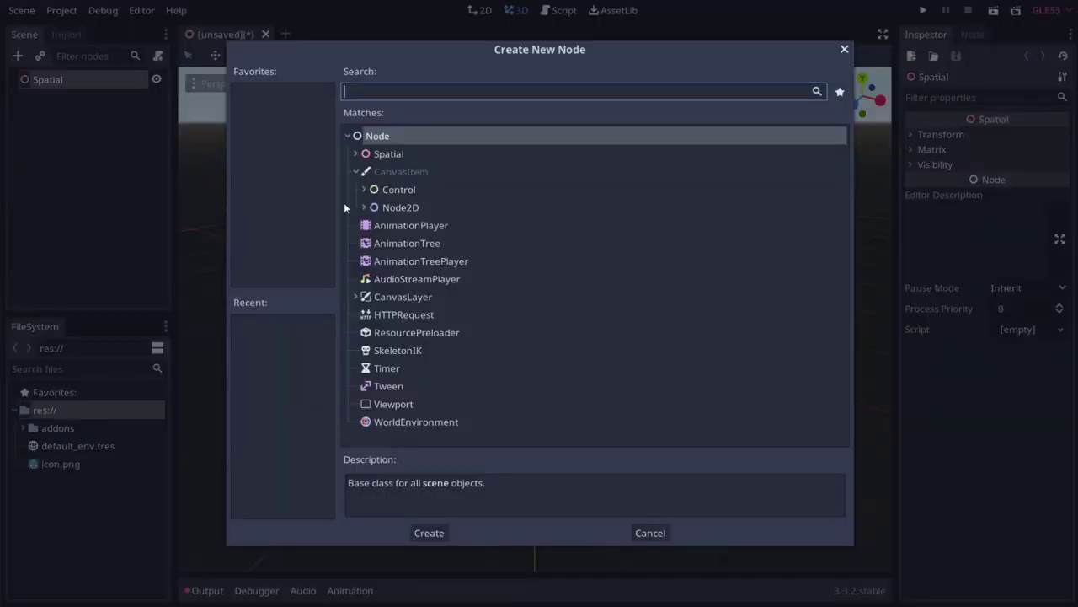
click(354, 155)
scroll(477, 275, down, 5)
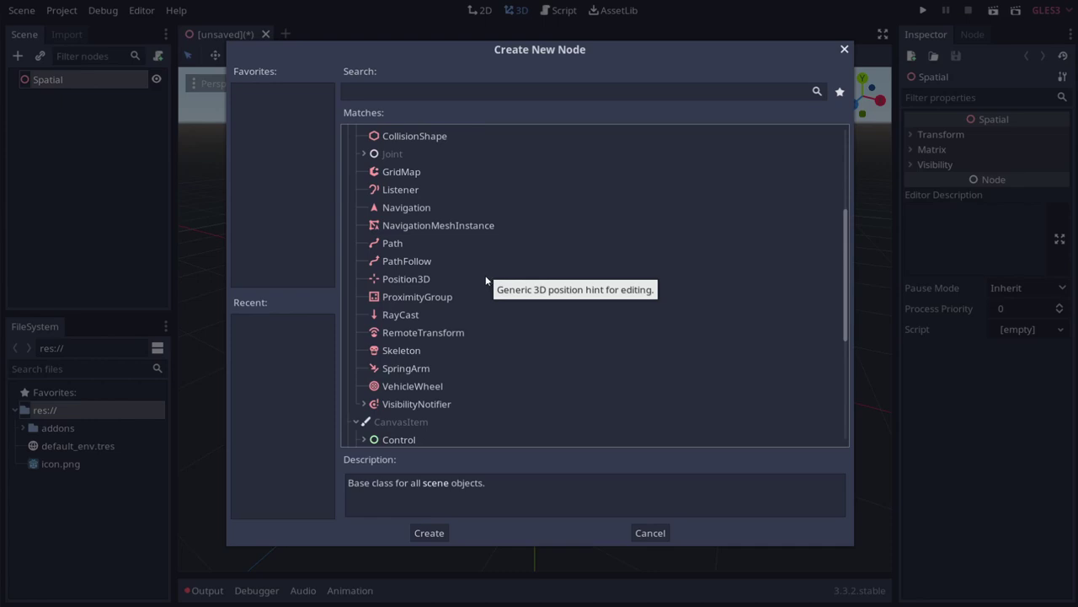
scroll(460, 310, up, 5)
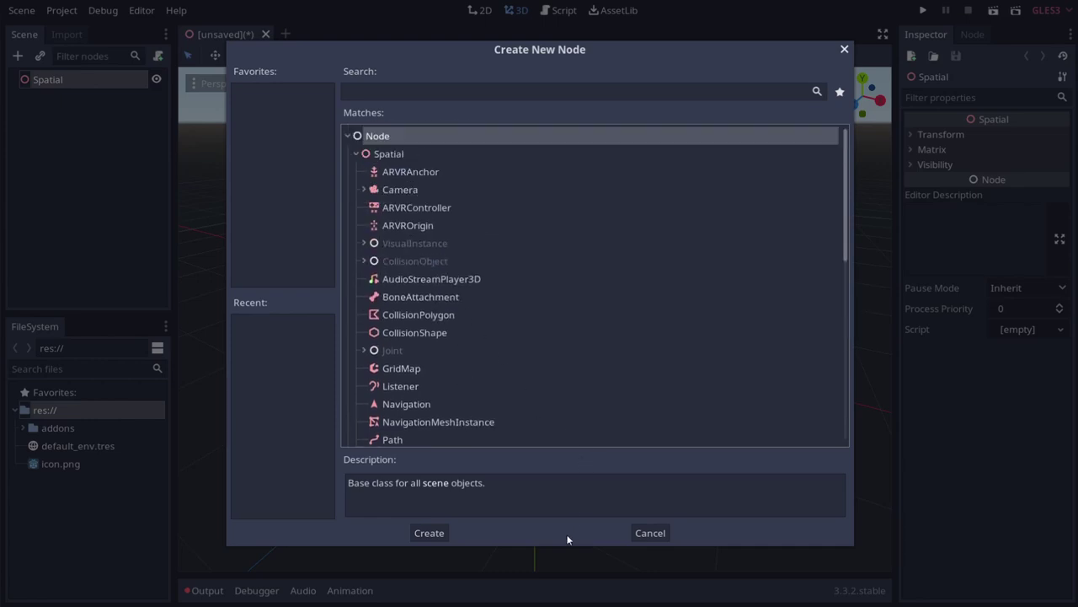
click(638, 534)
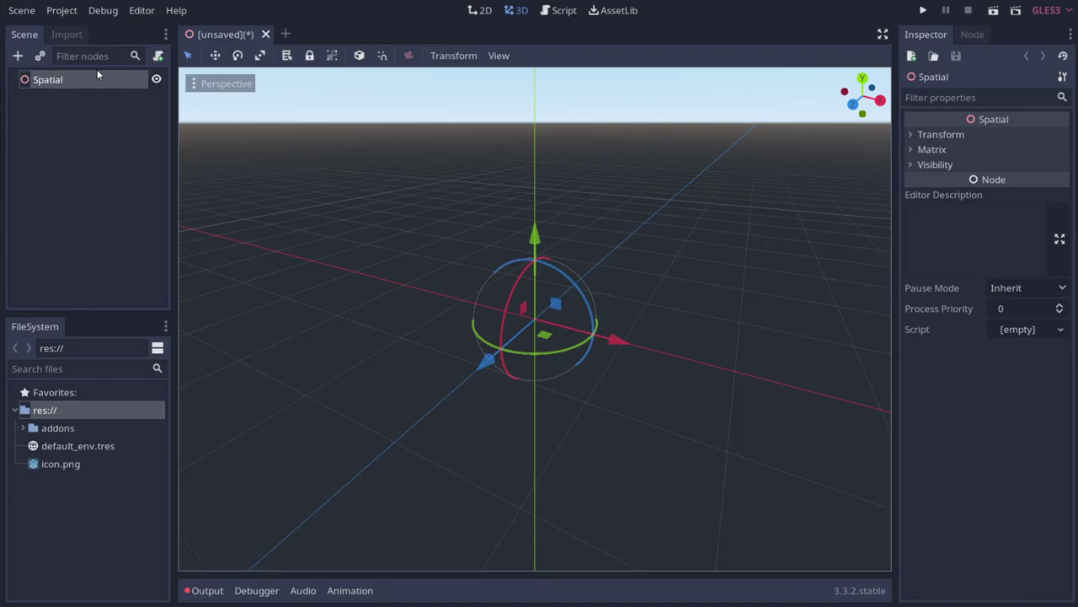
Enable the Heightmap Terrain plugin in the project settings and close them
click(67, 16)
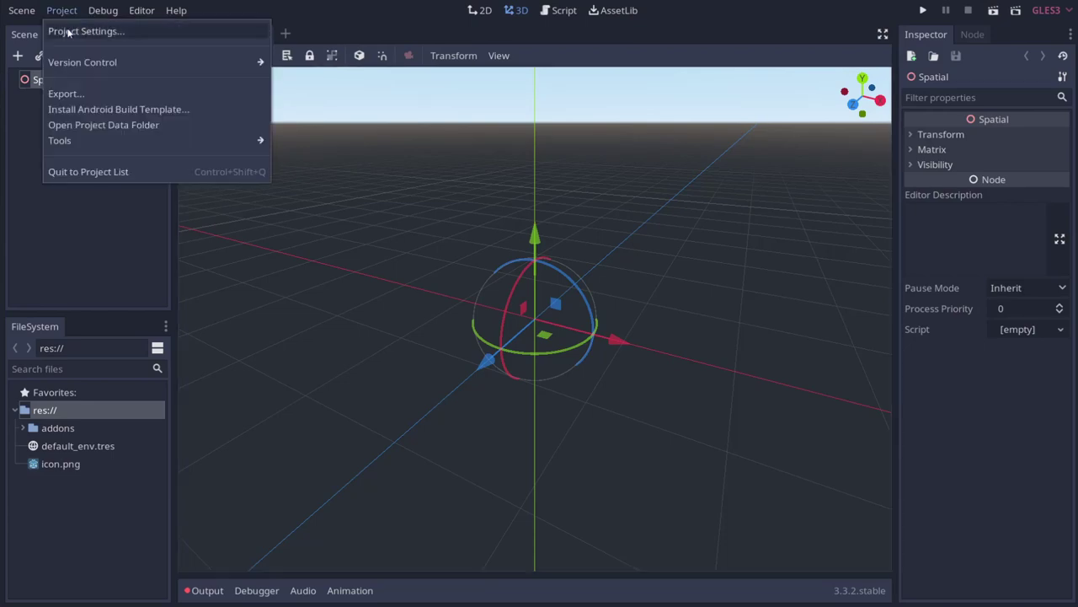
click(68, 32)
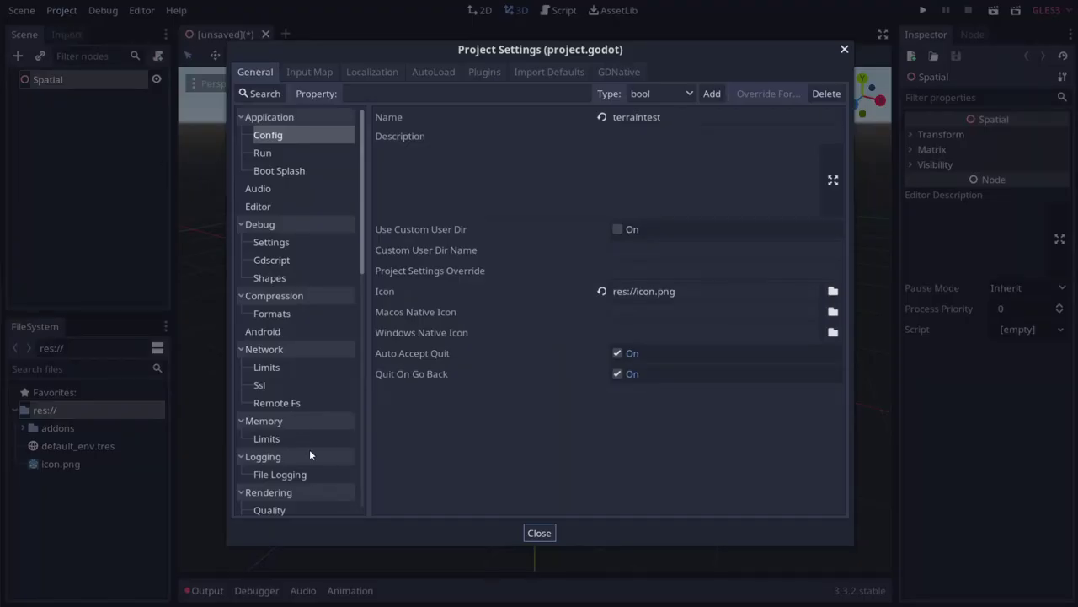
scroll(309, 455, down, 2)
click(493, 74)
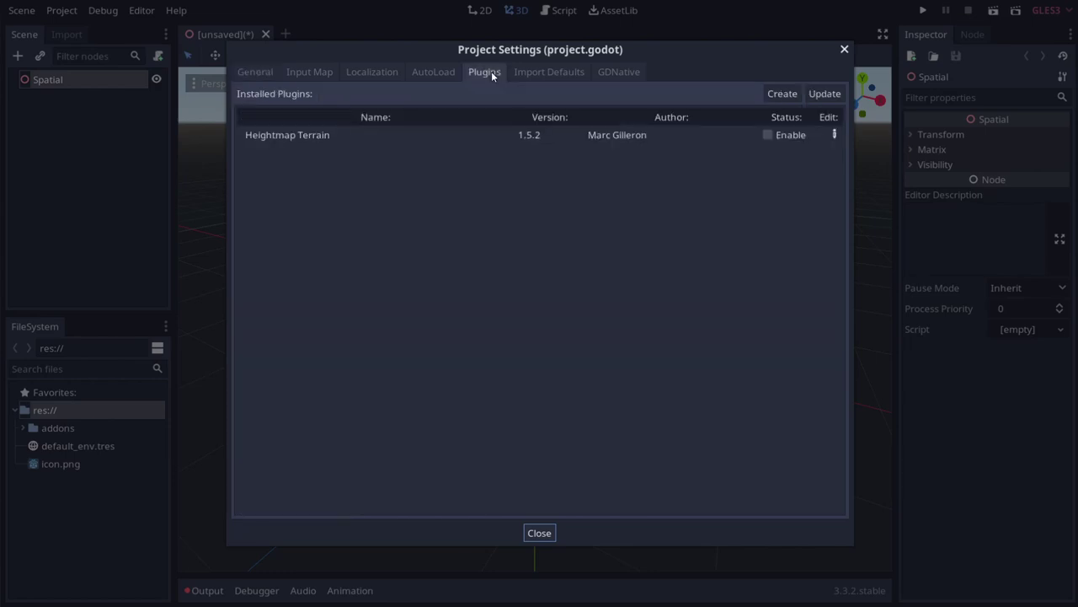
click(768, 135)
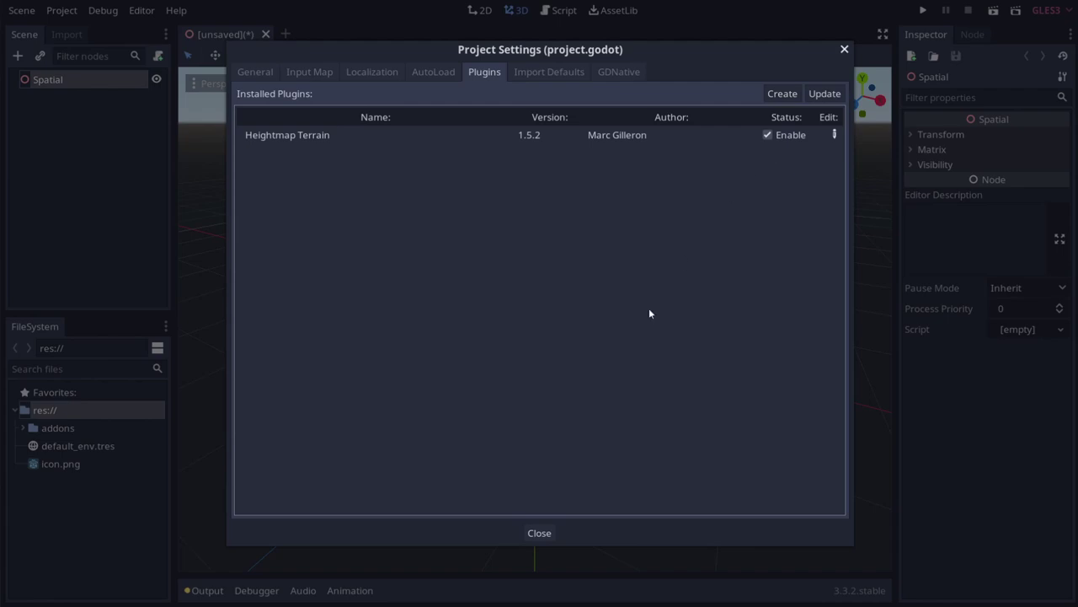
click(540, 532)
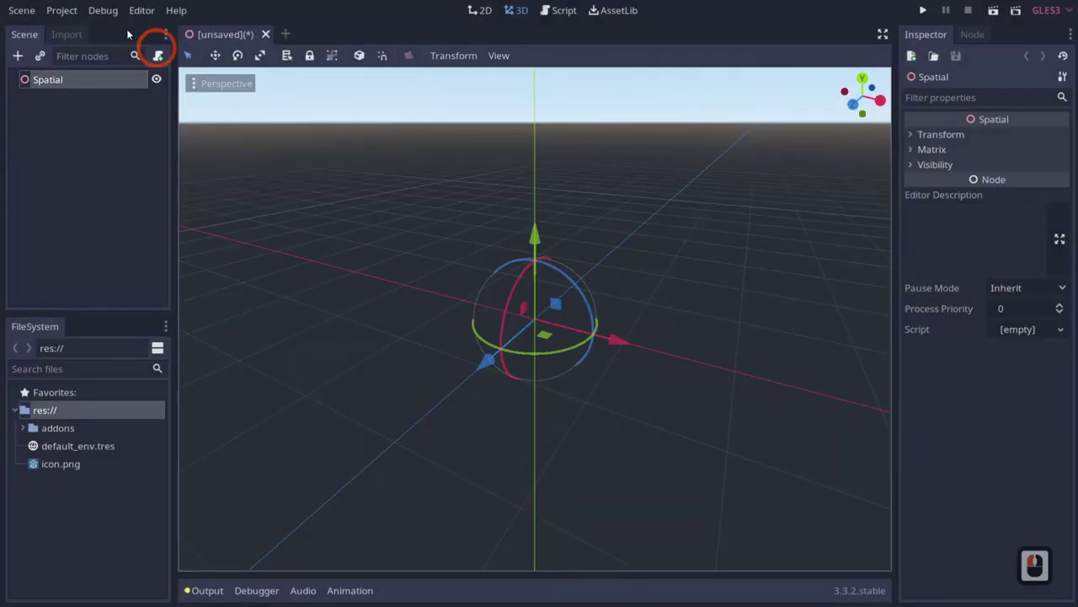
Add an HTerrain node as a child of the Spatial root
right_click(55, 81)
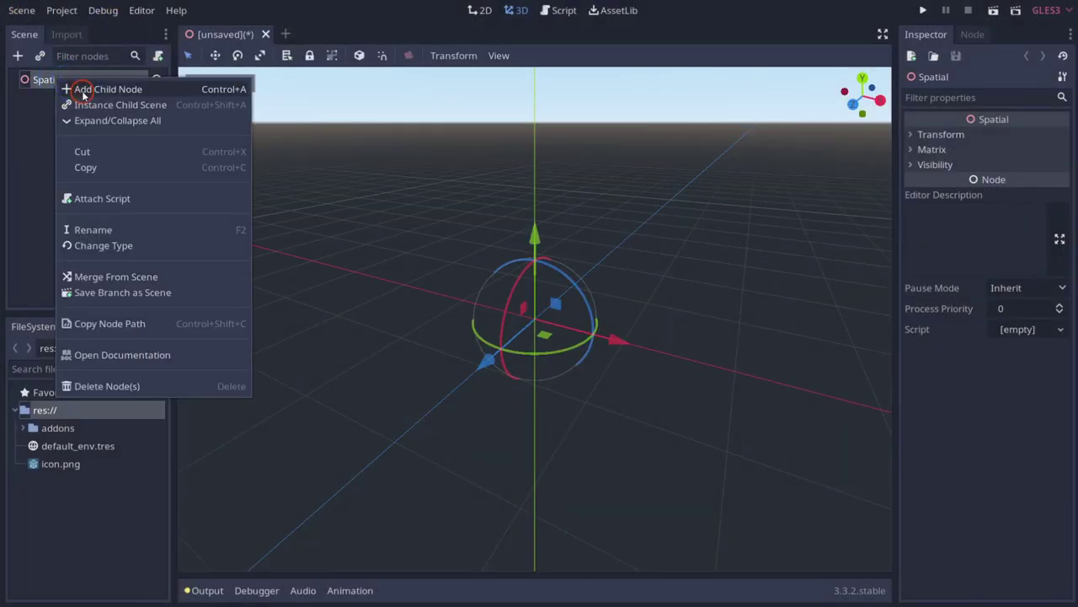
click(83, 91)
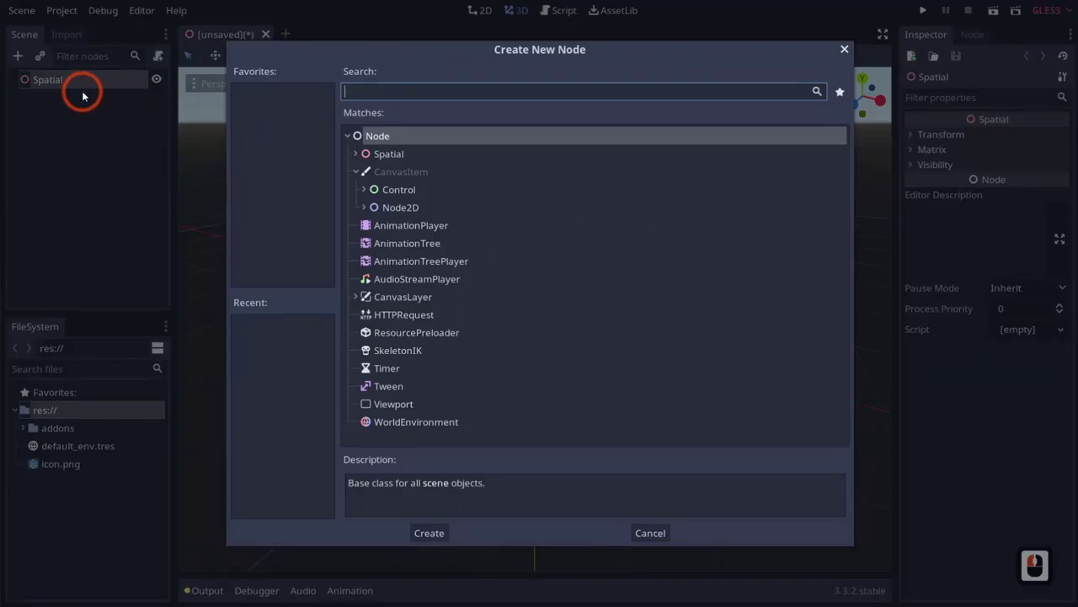
click(355, 155)
scroll(429, 349, down, 4)
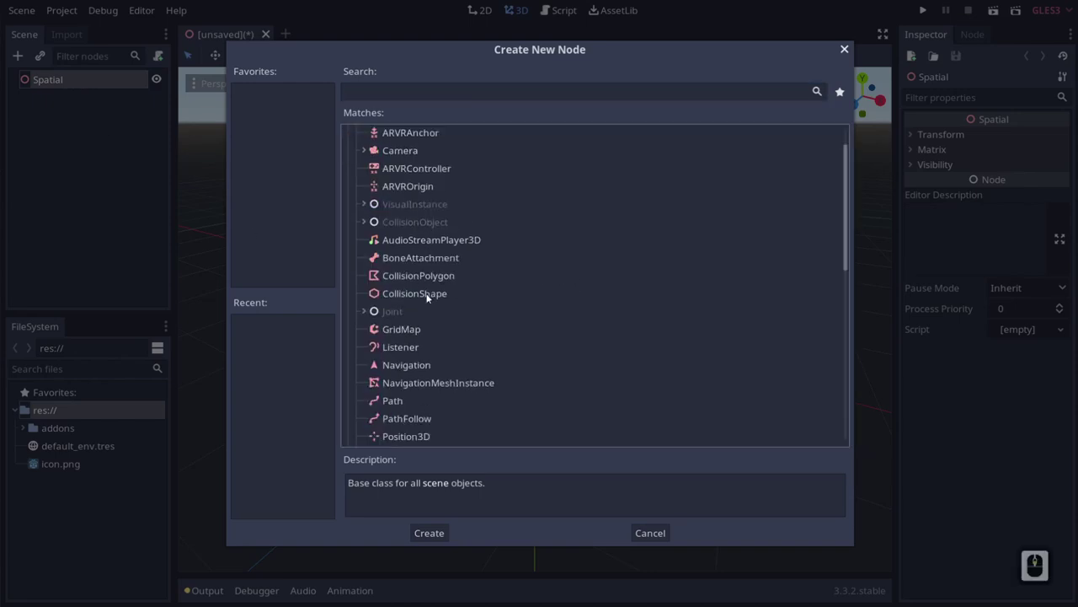
scroll(430, 354, down, 3)
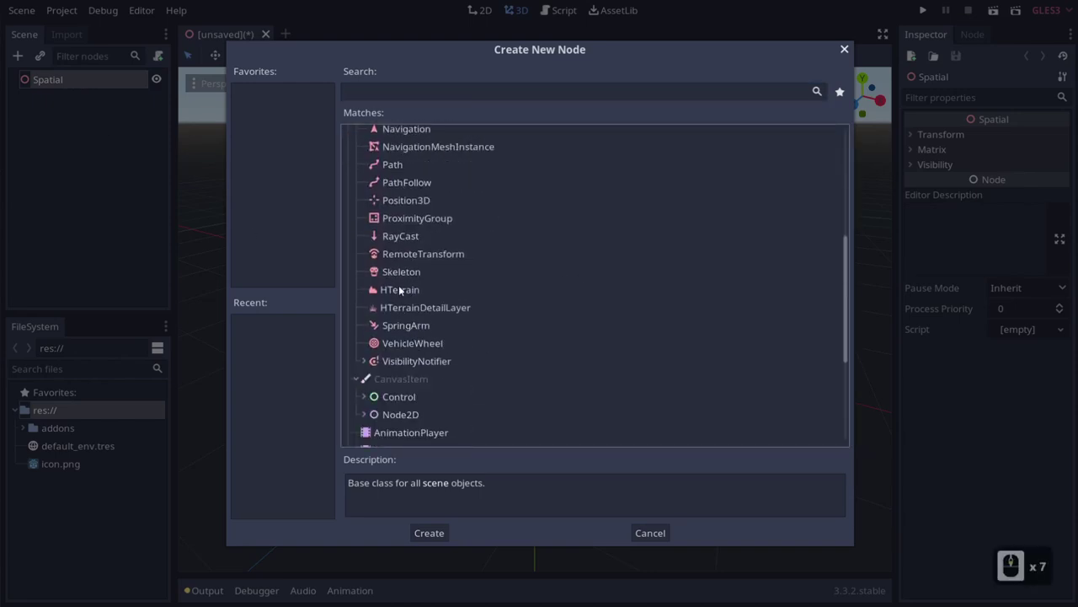
click(400, 290)
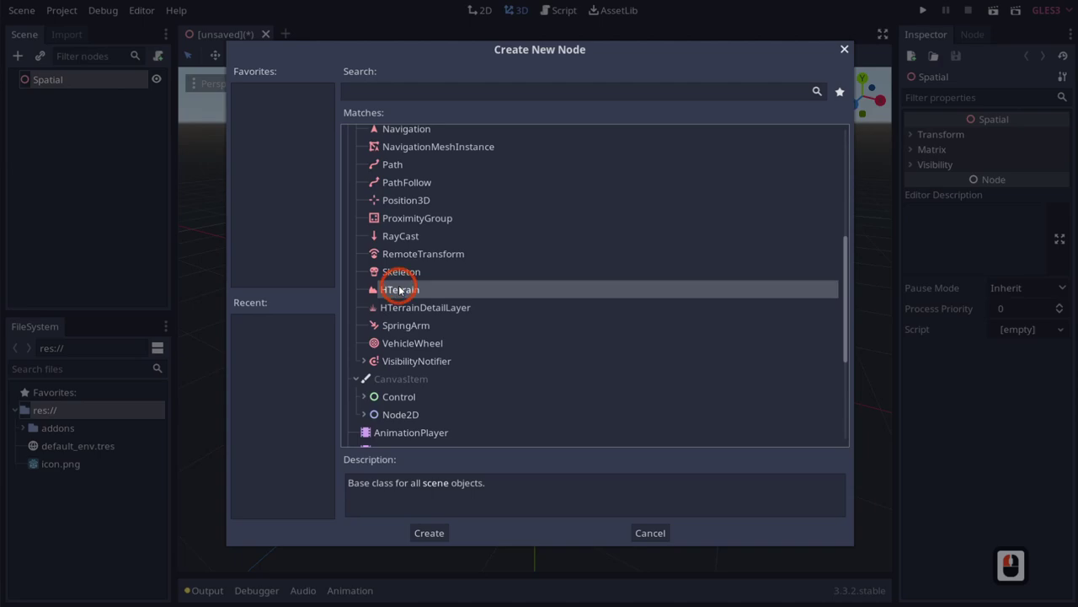
double_click(452, 292)
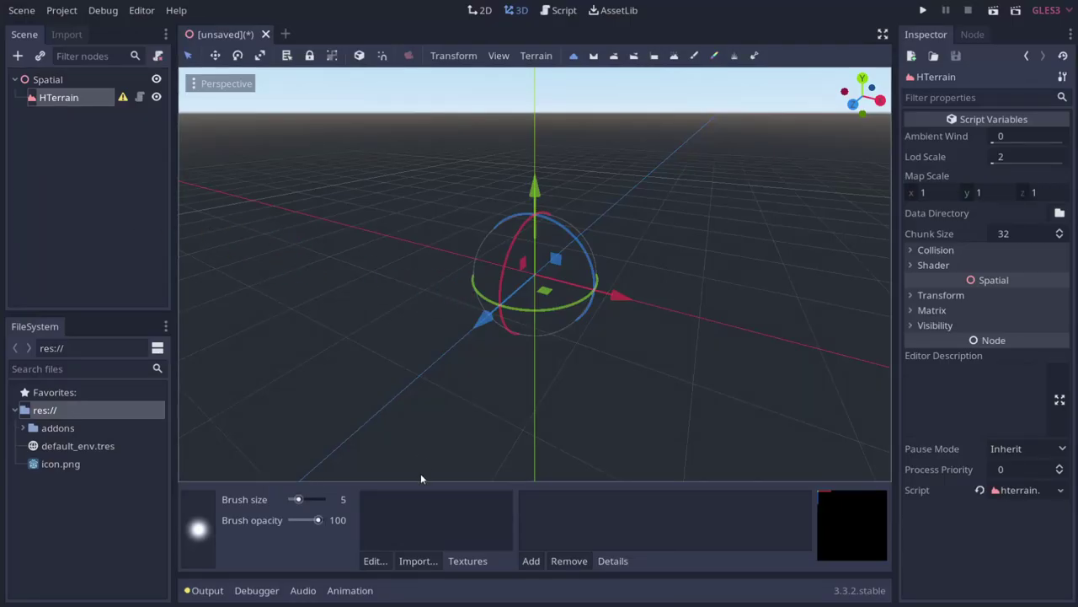
Enlarge the terrain brush and texture area below the viewport and check the HTerrain node's configuration warning
drag(424, 481, 434, 396)
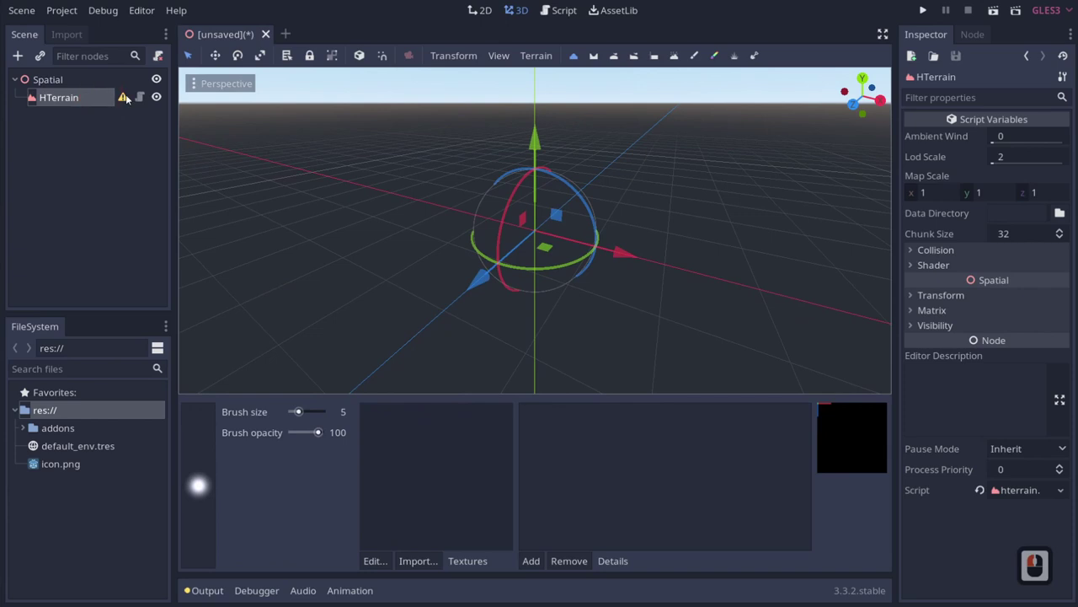
mouse_move(126, 99)
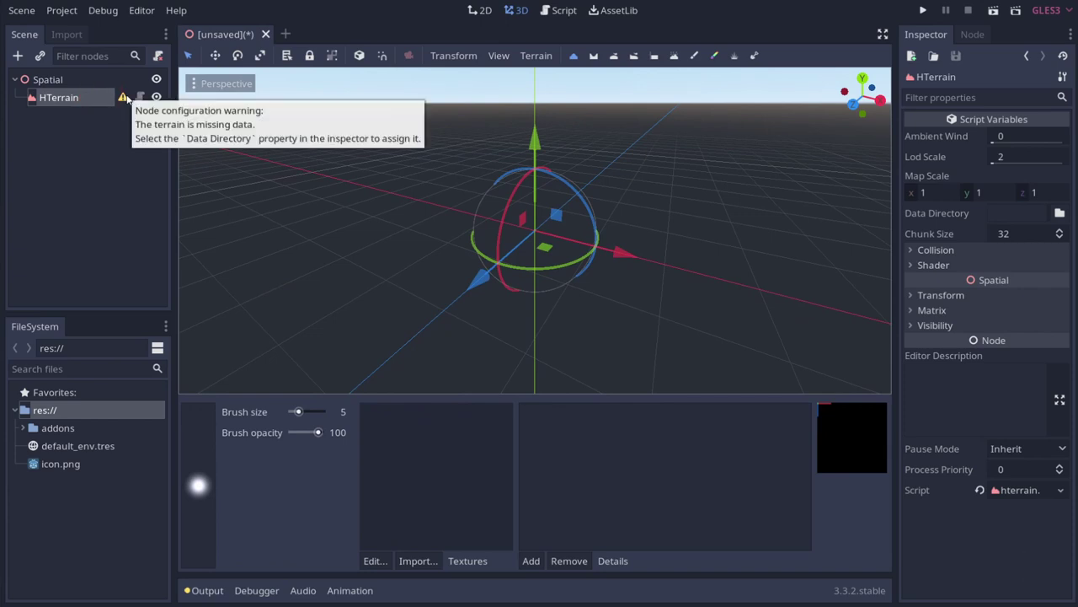
click(83, 102)
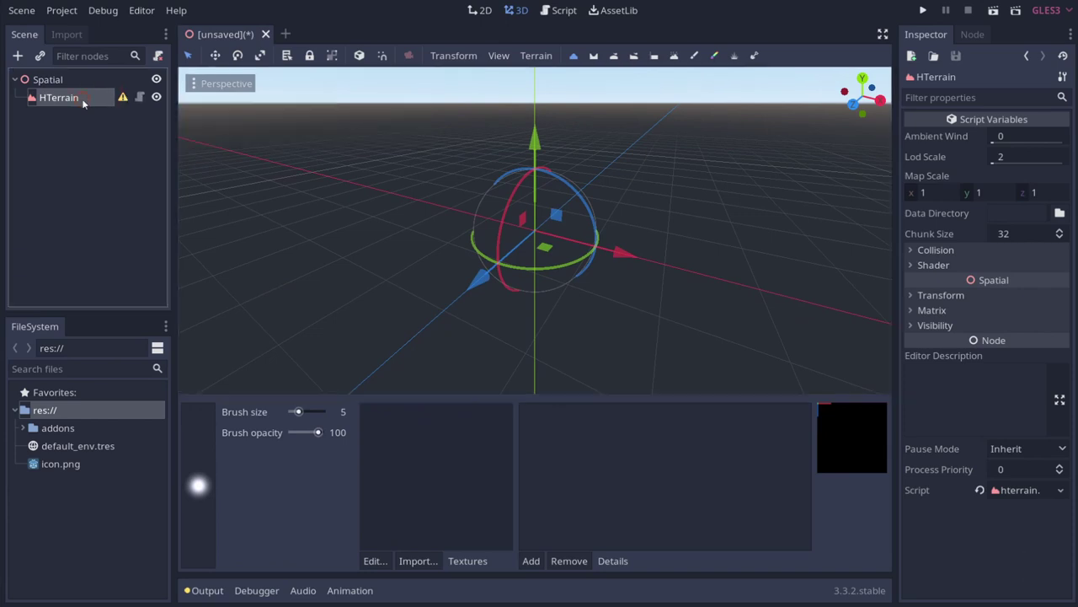
Create a TerrainData folder in the project root and assign it as the HTerrain's data directory
click(913, 212)
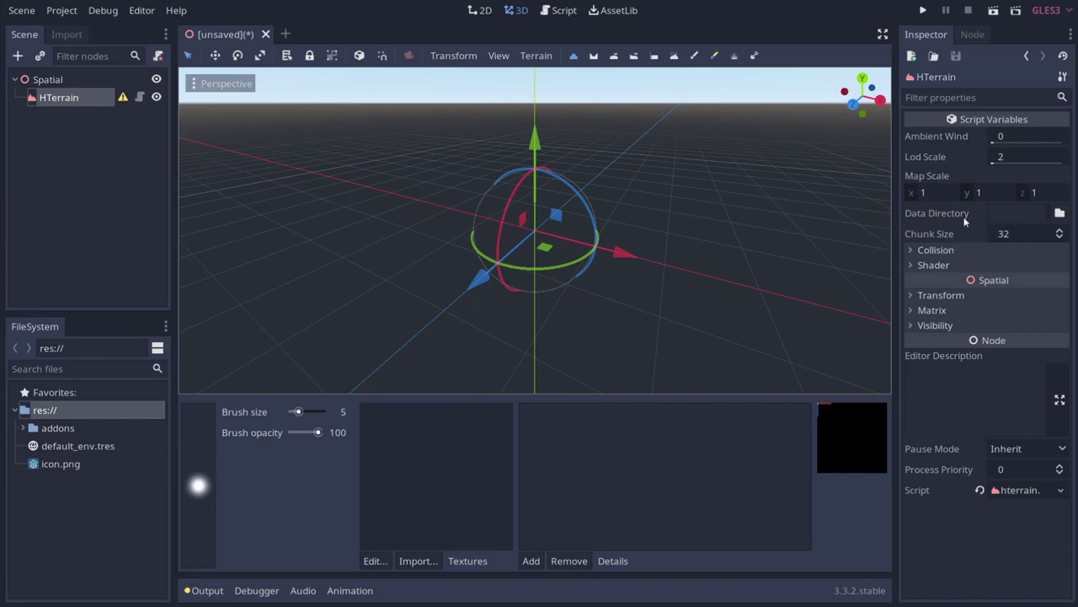
click(1060, 213)
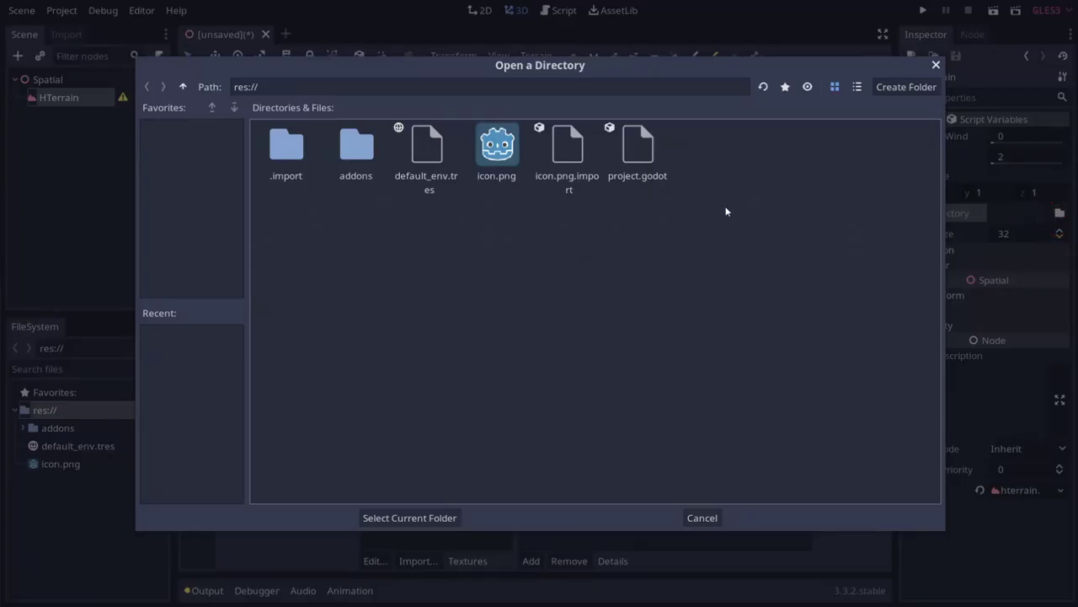
click(900, 86)
text(D)
key(BackSpace)
text(TerrainData)
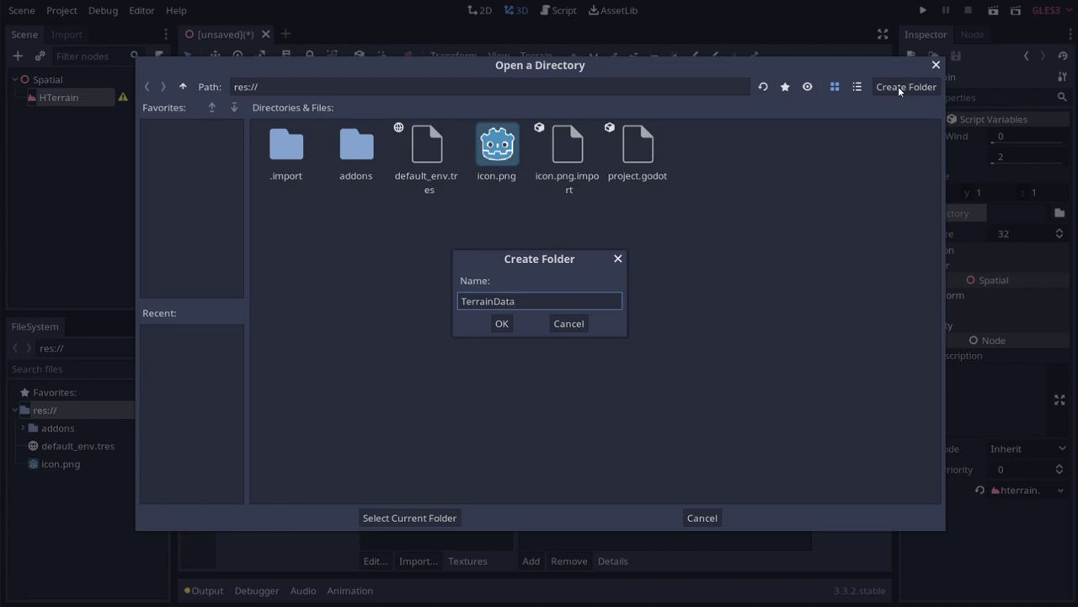
key(Return)
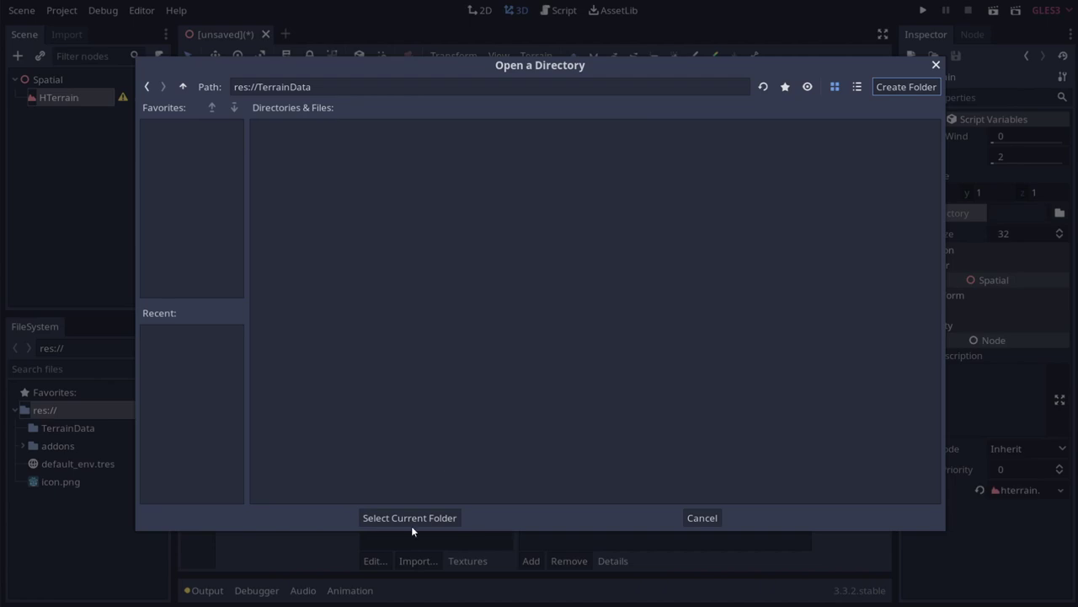
click(402, 517)
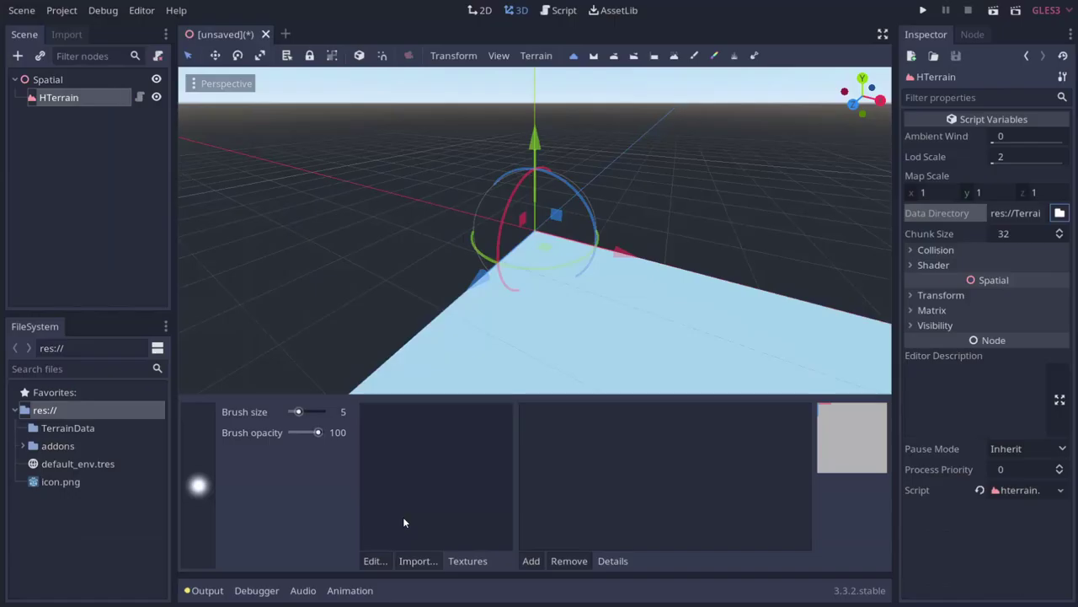
Raise bumps near the terrain's corner with the Raise brush at size 5 and opacity 100
right_drag(469, 272, 539, 298)
key(w)
key(e)
key(e)
key(e)
key(e)
key(e)
key(e)
key(e)
key(e)
key(e)
key(e)
key(e)
key(e)
key(e)
key(e)
key(e)
key(e)
key(e)
key(e)
key(e)
key(e)
key(shift)
key(shift+e)
key(shift+w)
key(w)
key(w)
key(w)
key(w)
key(w)
key(w)
key(w)
key(w)
key(w)
key(w)
key(w)
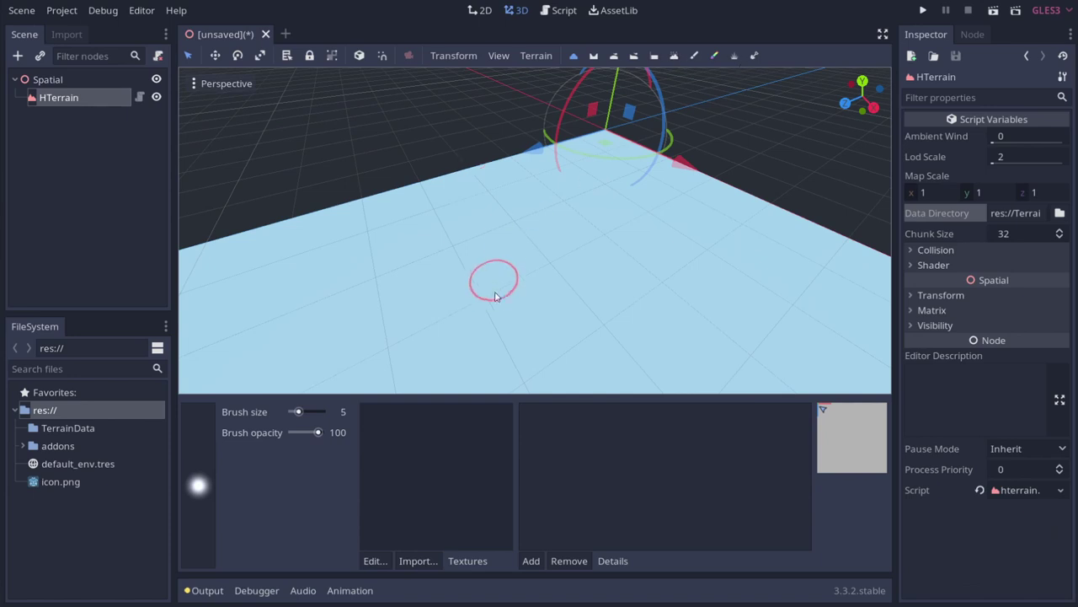
drag(539, 253, 548, 264)
Lower part of the sculpted area with the Lower brush and smooth its slopes with the Smooth brush
key(d)
right_drag(607, 269, 539, 300)
click(593, 56)
mouse_move(584, 224)
mouse_down()
mouse_move(567, 252)
mouse_move(589, 313)
mouse_move(660, 342)
mouse_move(563, 354)
mouse_move(595, 341)
mouse_move(638, 292)
mouse_move(666, 293)
mouse_move(638, 357)
mouse_move(539, 337)
mouse_up()
click(614, 57)
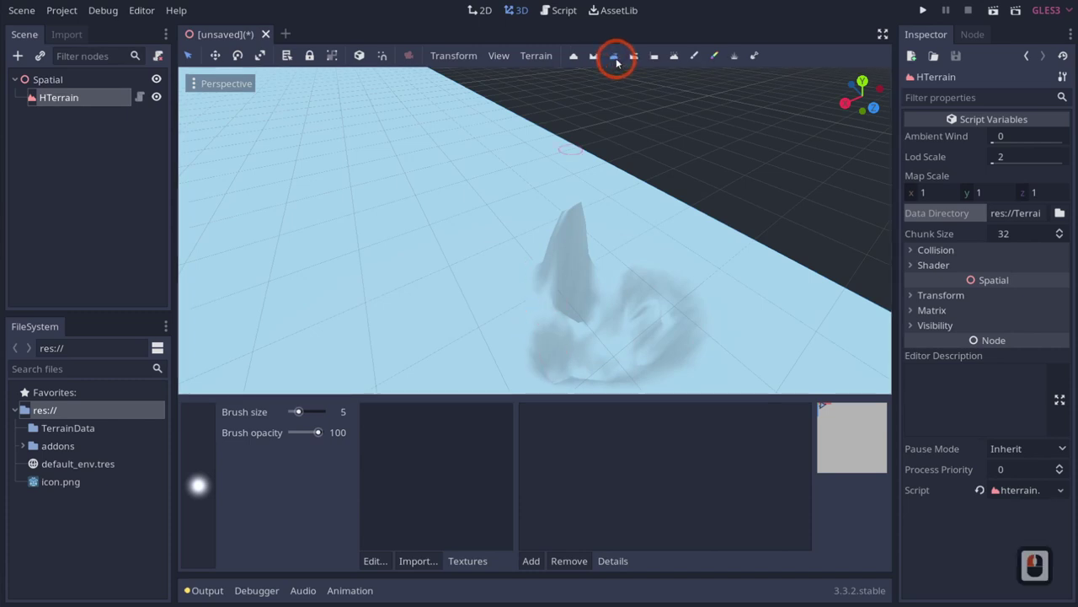
mouse_move(568, 207)
mouse_down()
mouse_move(569, 252)
mouse_move(557, 245)
mouse_move(577, 274)
mouse_move(599, 355)
mouse_move(680, 320)
mouse_move(632, 312)
mouse_move(552, 367)
mouse_move(558, 380)
mouse_move(675, 325)
mouse_up()
Even out the spike and the neighbouring ridges with the Level brush
click(634, 57)
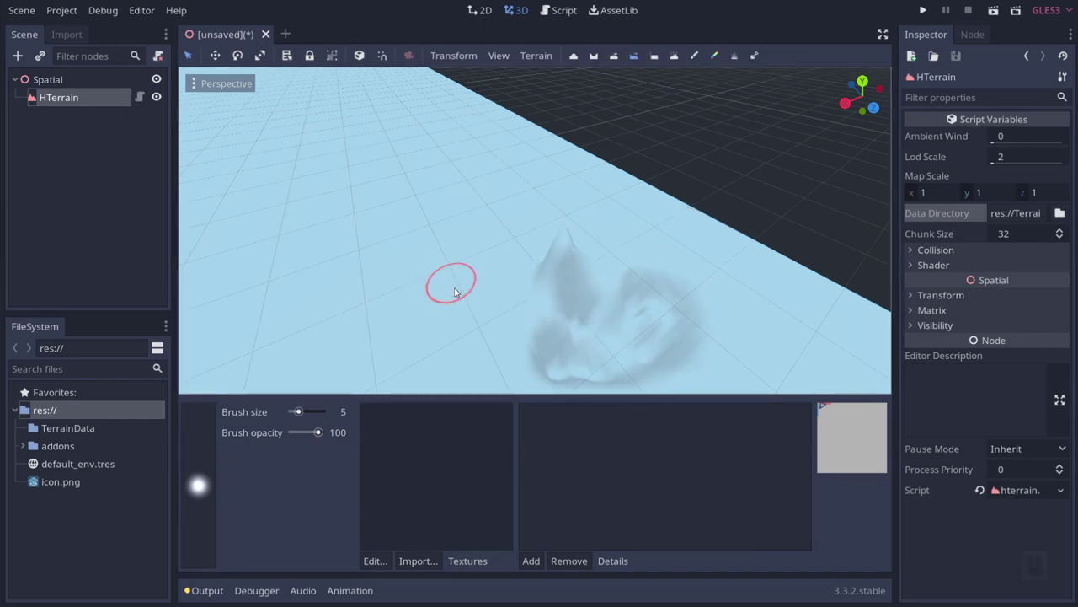
click(565, 247)
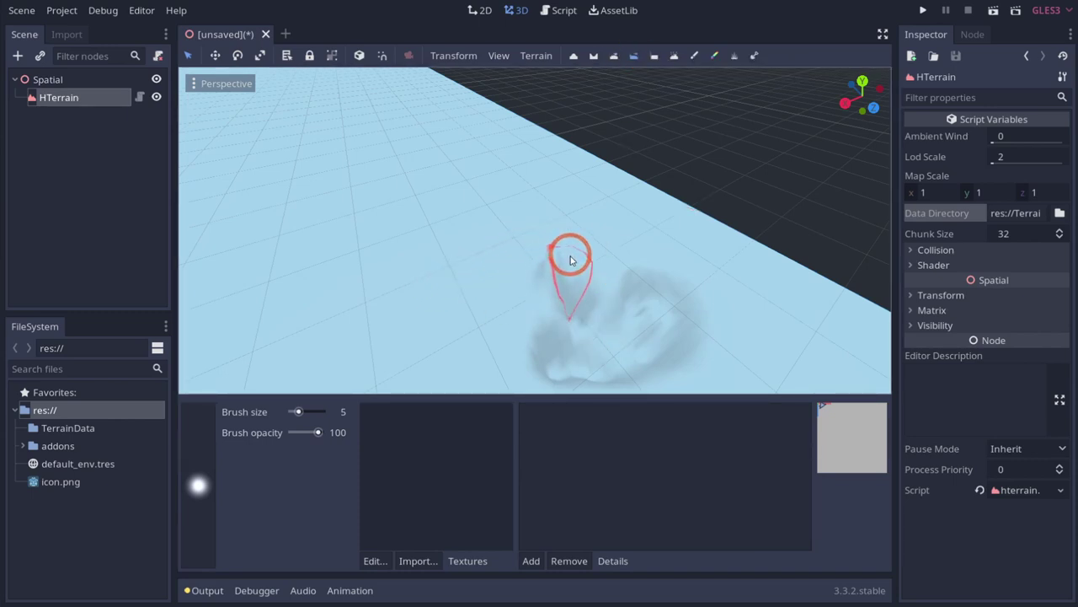
mouse_move(572, 263)
mouse_down()
mouse_move(710, 301)
mouse_move(704, 331)
mouse_move(645, 337)
mouse_move(595, 366)
mouse_up()
mouse_move(578, 378)
mouse_down()
mouse_move(585, 366)
mouse_move(621, 365)
mouse_up()
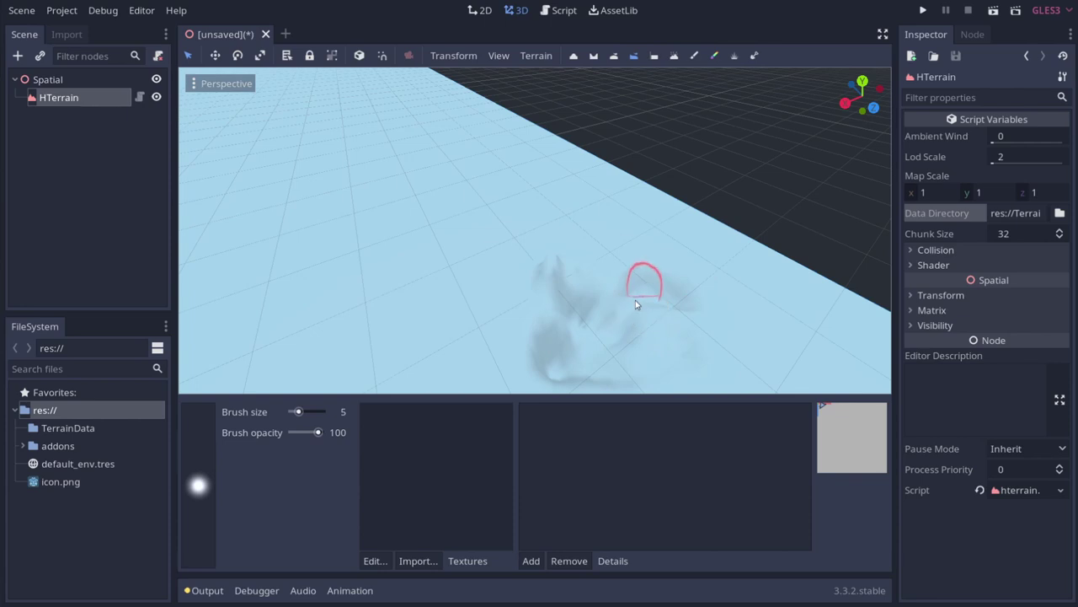
drag(627, 310, 609, 327)
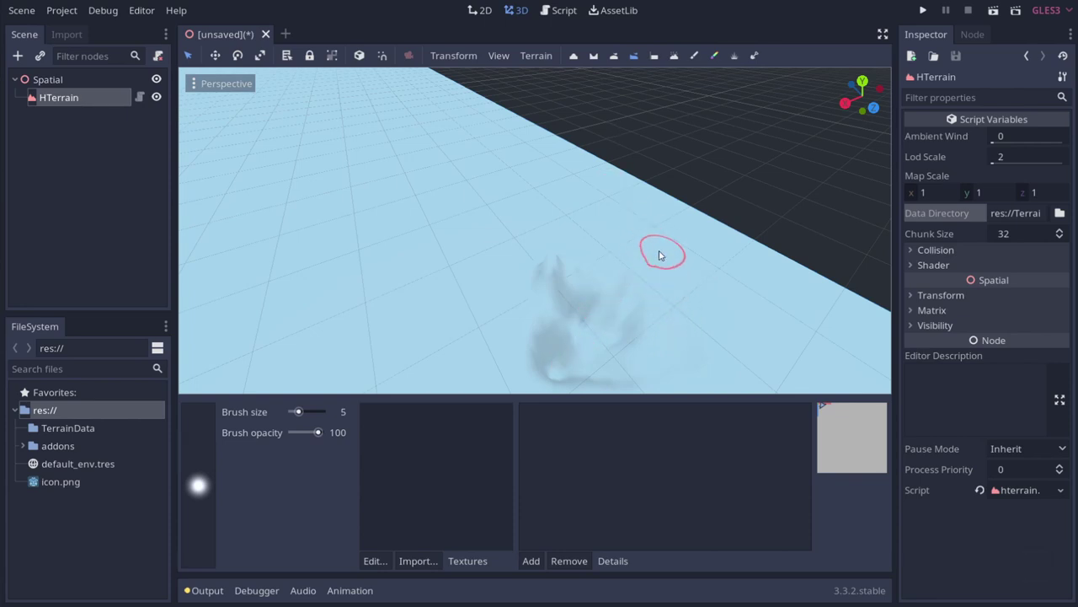
Set the flatten height to 30 and paint a plateau over the sculpted area with the Flatten brush
click(655, 57)
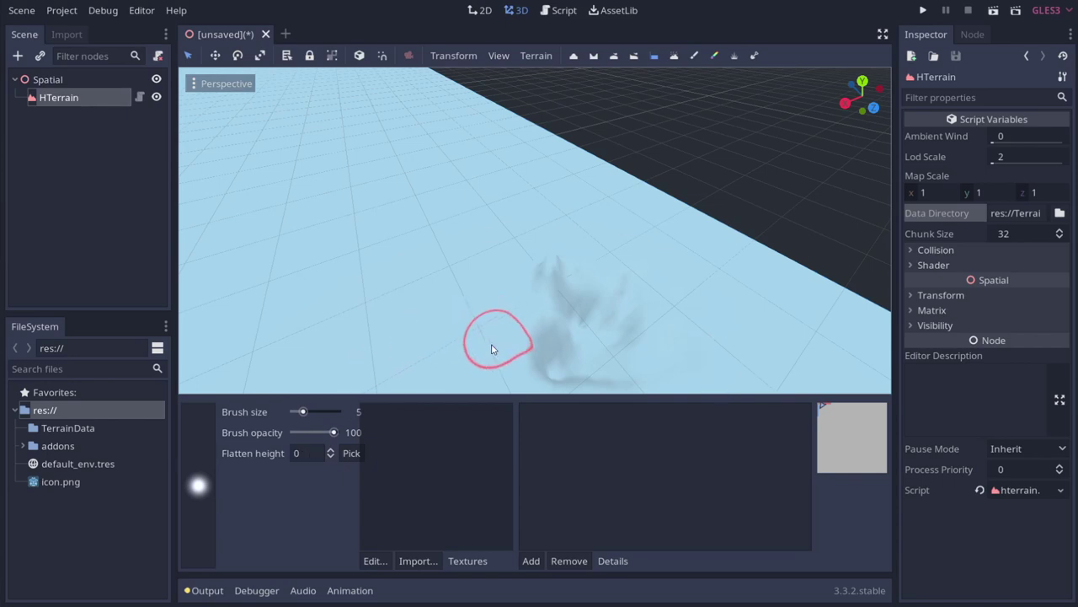
click(284, 455)
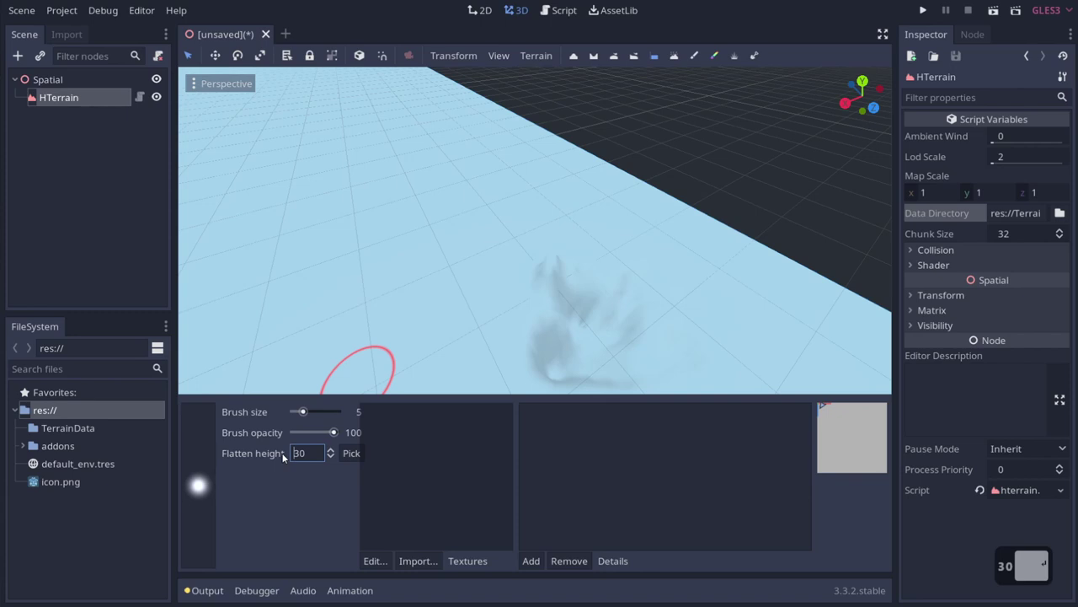
mouse_move(505, 373)
mouse_down()
mouse_move(508, 316)
mouse_move(557, 329)
mouse_up()
scroll(614, 329, down, 17)
middle_drag(567, 268, 306, 473)
Flatten the plateau down to height 0, enlarging the brush size to 37 to cover the remaining spikes
click(284, 451)
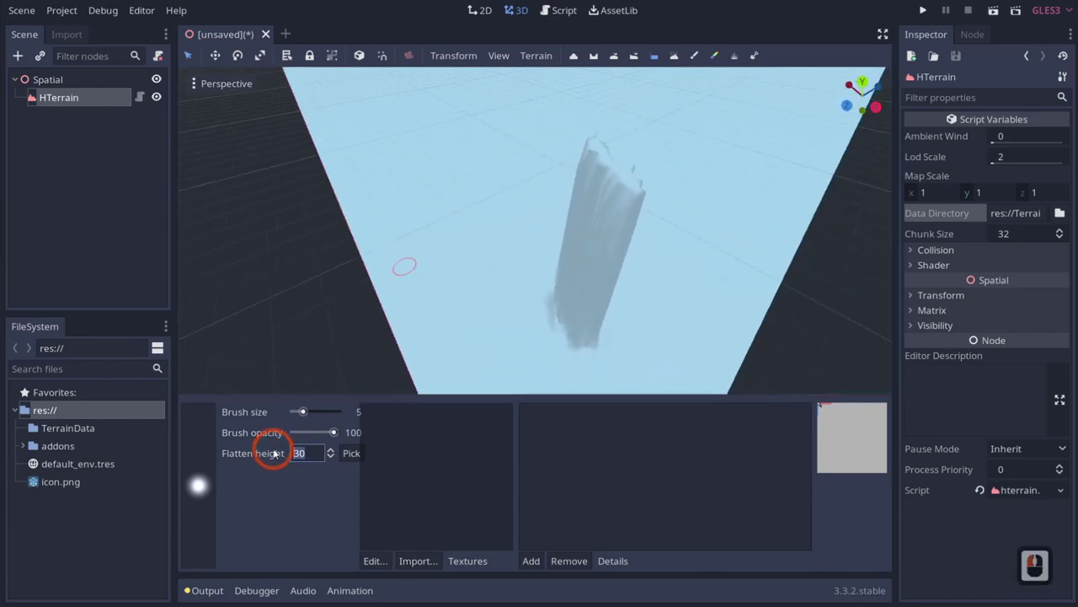
text(0)
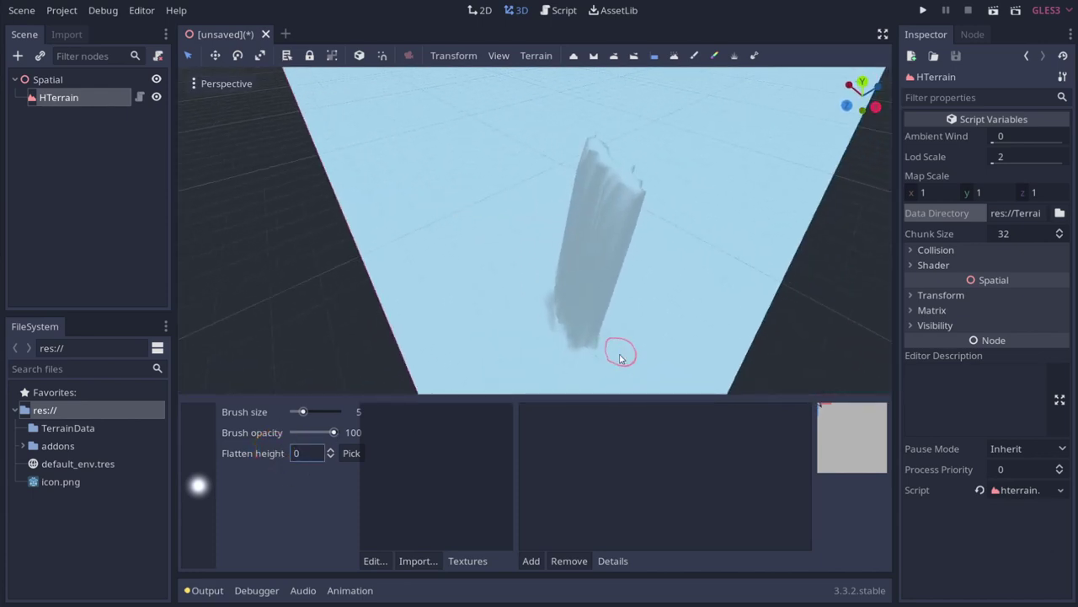
mouse_move(598, 346)
mouse_down()
mouse_move(558, 349)
mouse_move(593, 329)
mouse_move(573, 314)
mouse_up()
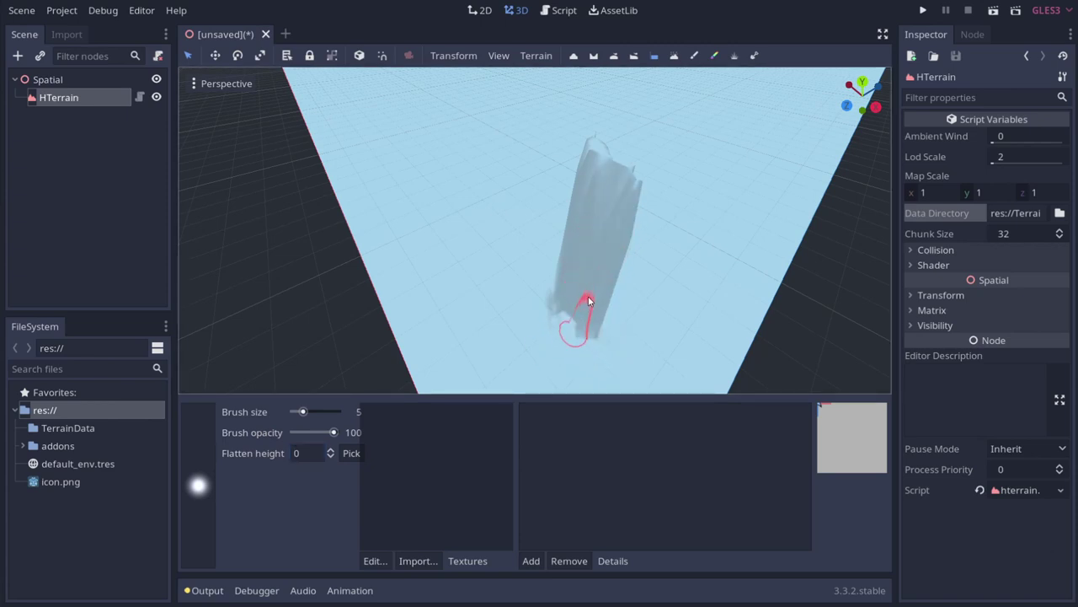
drag(609, 276, 592, 151)
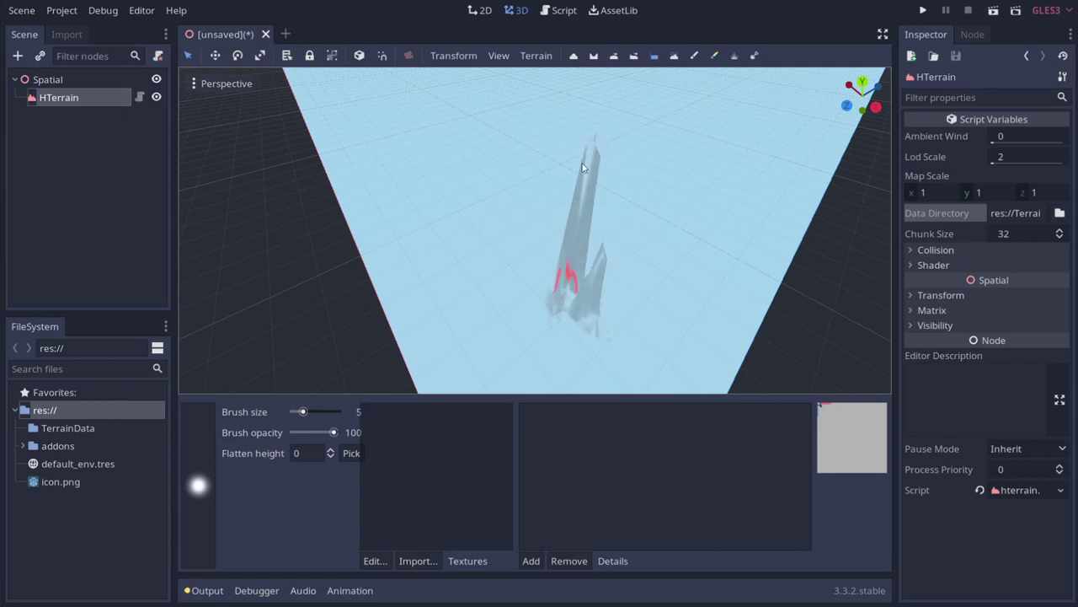
drag(303, 411, 321, 411)
drag(515, 244, 574, 279)
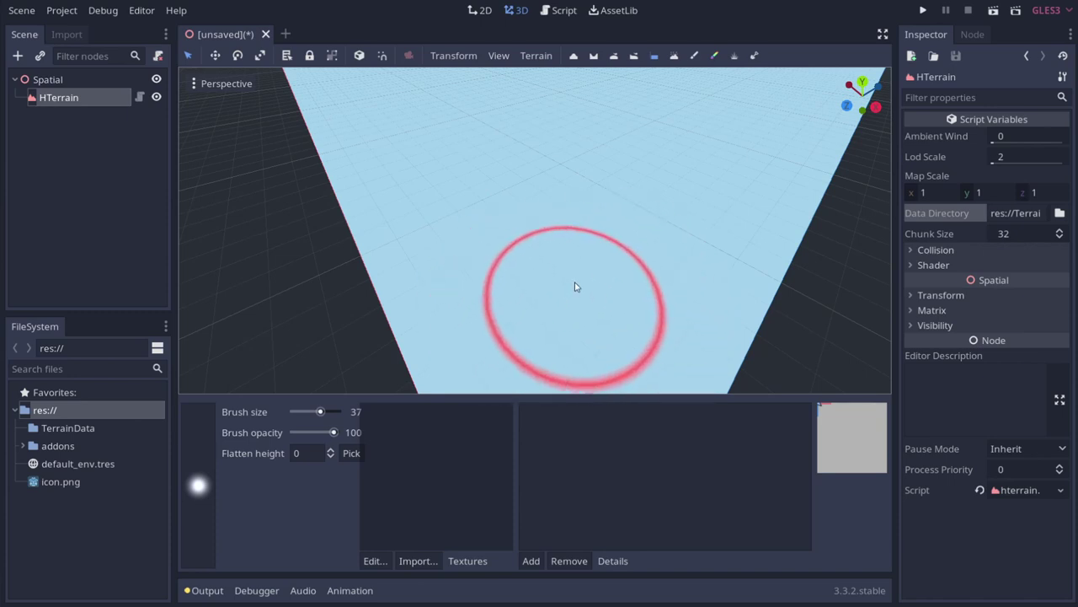
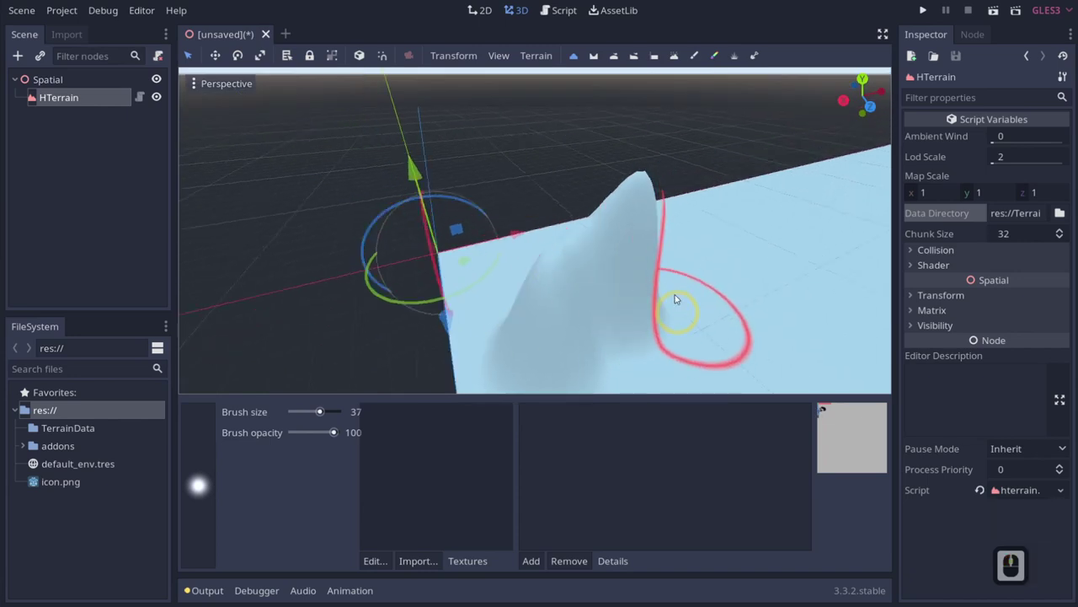
Raise more ground beside the mountain near the terrain's corner with the size 37 brush
drag(689, 292, 654, 304)
click(662, 289)
middle_drag(664, 287, 686, 273)
Wear down the mountain's peaks and slopes from several sides with the Erode brush
click(674, 56)
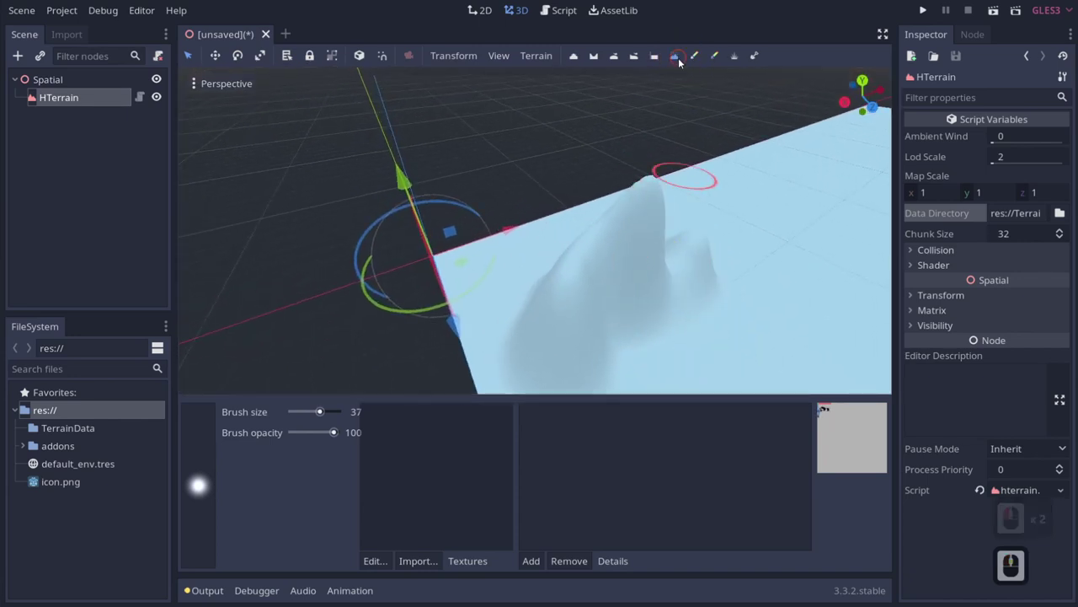
mouse_move(606, 252)
mouse_down()
mouse_move(578, 300)
mouse_move(614, 248)
mouse_move(733, 264)
mouse_move(688, 291)
mouse_move(620, 302)
mouse_up()
mouse_move(620, 302)
middle_down()
mouse_move(700, 313)
mouse_move(699, 284)
mouse_move(691, 304)
mouse_move(619, 288)
middle_up()
scroll(691, 303, up, 4)
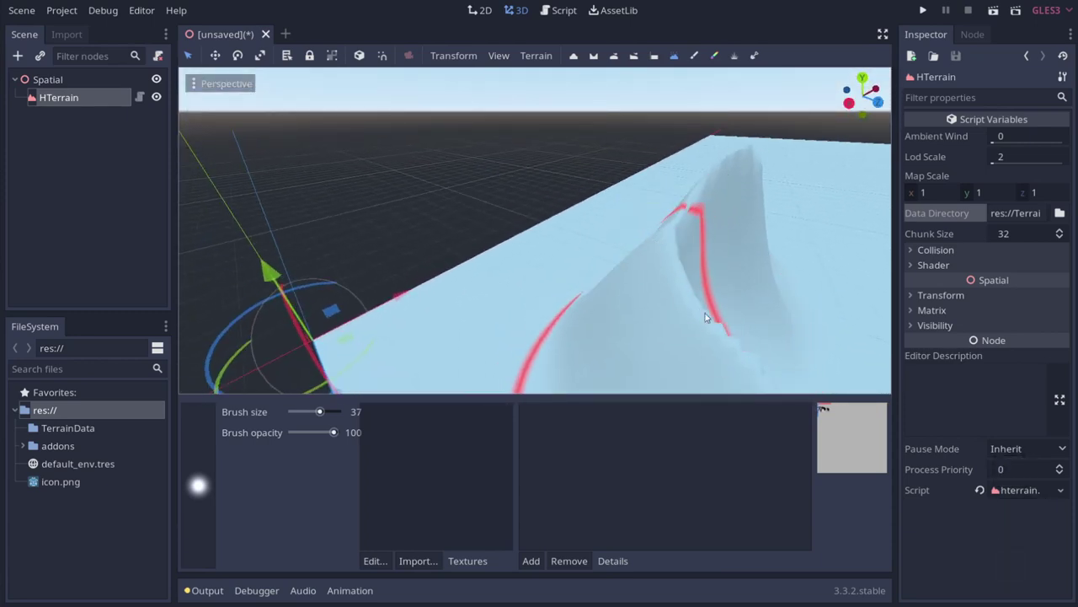
mouse_move(649, 279)
middle_down()
mouse_move(761, 304)
mouse_move(765, 259)
middle_up()
mouse_move(445, 248)
middle_down()
mouse_move(633, 301)
mouse_move(686, 300)
middle_up()
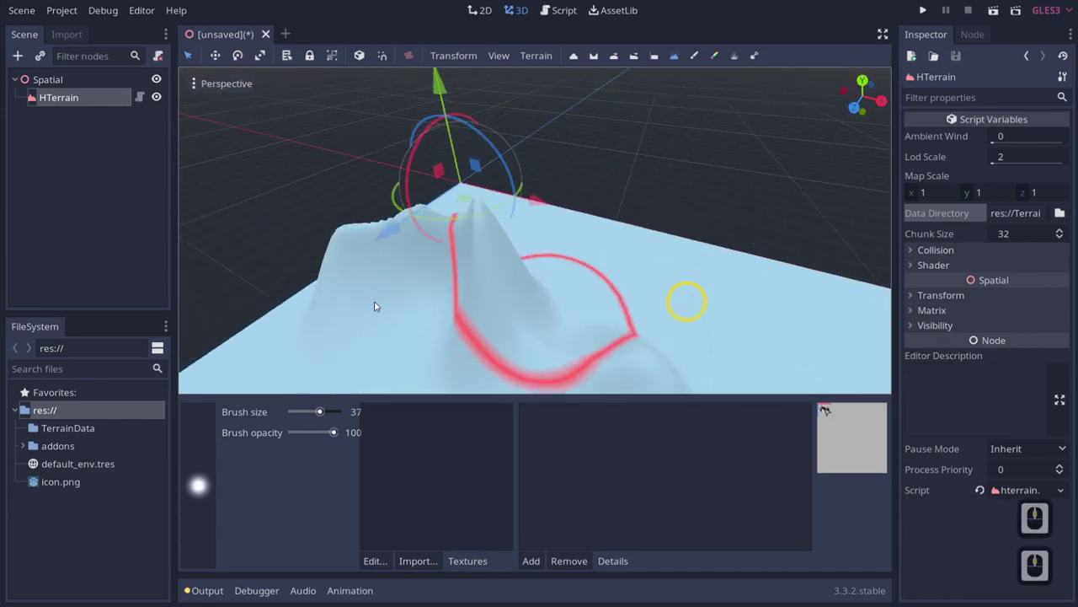
mouse_move(376, 306)
middle_down()
mouse_move(450, 208)
mouse_move(551, 183)
middle_up()
mouse_move(551, 183)
mouse_down()
mouse_move(672, 206)
mouse_move(622, 245)
mouse_up()
scroll(621, 243, down, 4)
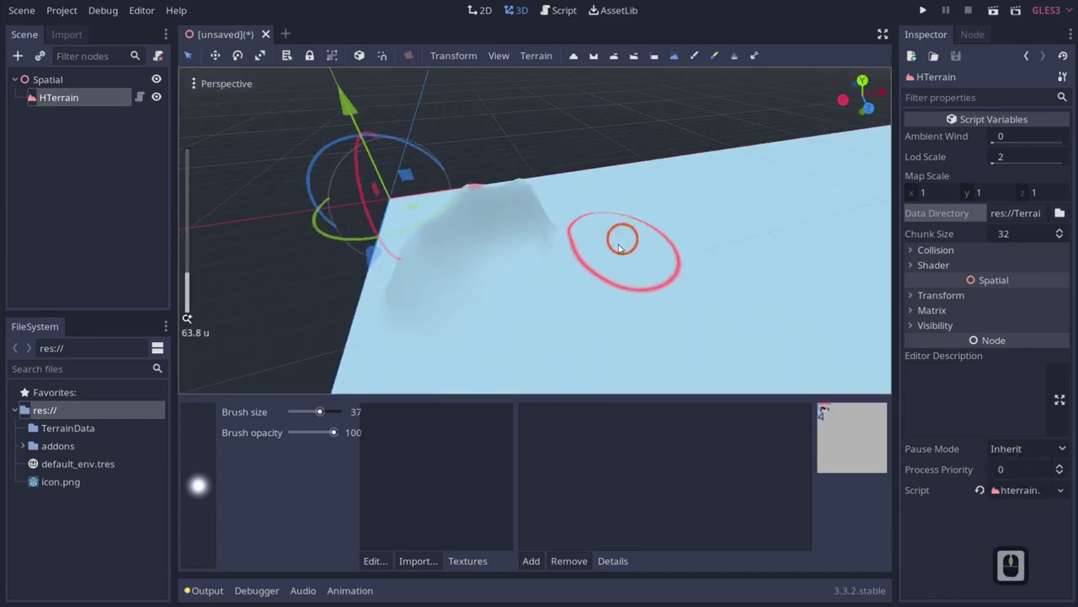
mouse_move(523, 245)
mouse_down()
mouse_move(415, 256)
mouse_move(493, 261)
mouse_up()
drag(497, 263, 522, 278)
mouse_move(524, 279)
middle_down()
mouse_move(700, 277)
mouse_move(694, 144)
mouse_move(498, 200)
mouse_move(628, 229)
mouse_move(603, 233)
middle_up()
click(652, 219)
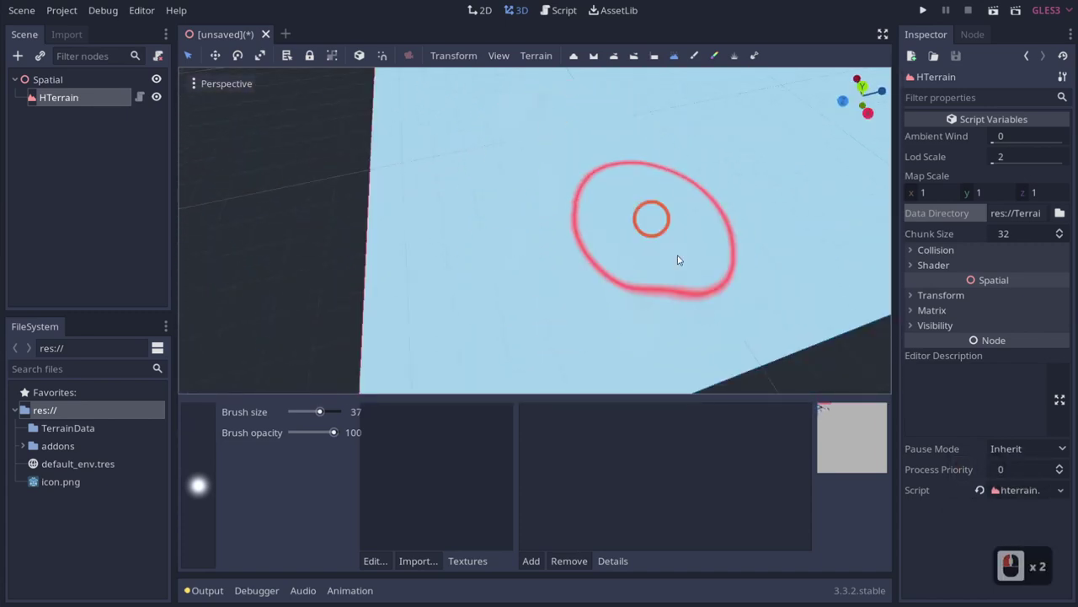
Cut a hole strip across the terrain's corner with the hole brush and undo it
mouse_move(679, 262)
shift+middle_down()
mouse_move(573, 359)
mouse_move(404, 299)
shift+middle_up()
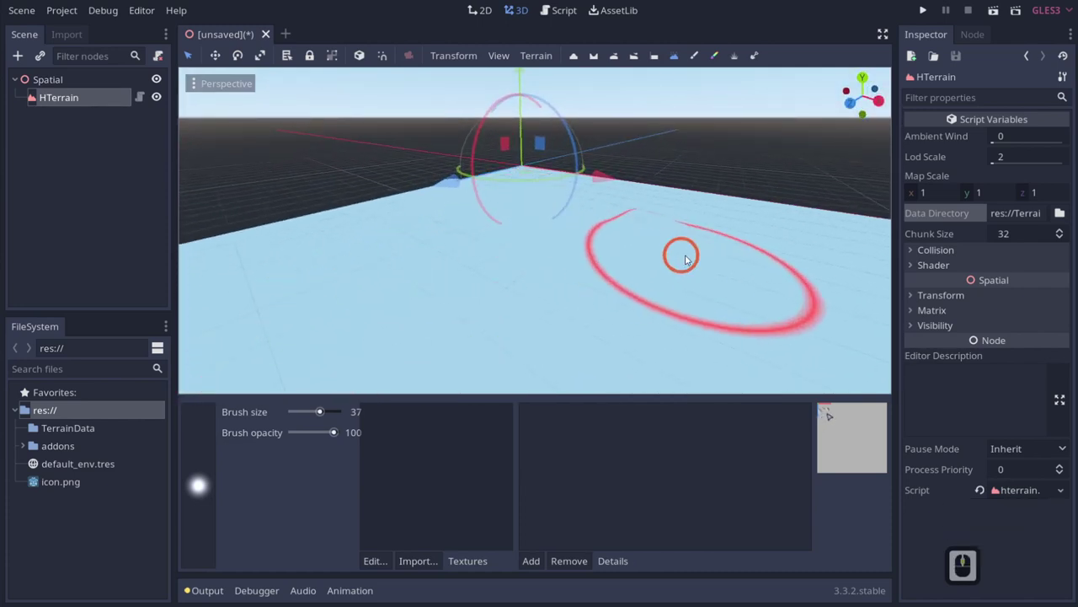
mouse_move(501, 202)
shift+middle_down()
mouse_move(587, 274)
mouse_move(677, 304)
mouse_move(697, 59)
shift+middle_up()
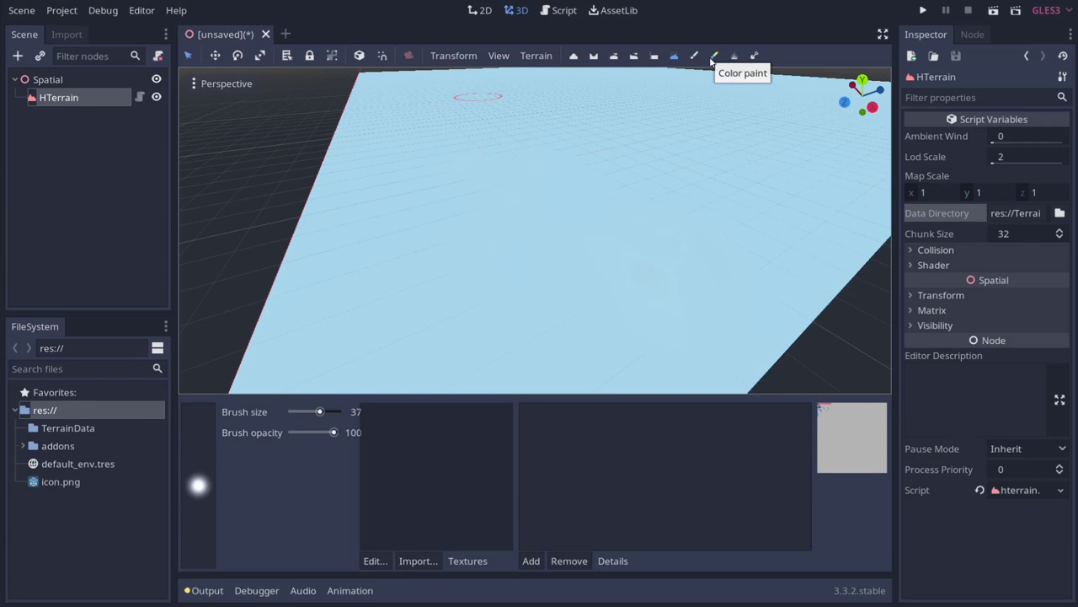
click(755, 57)
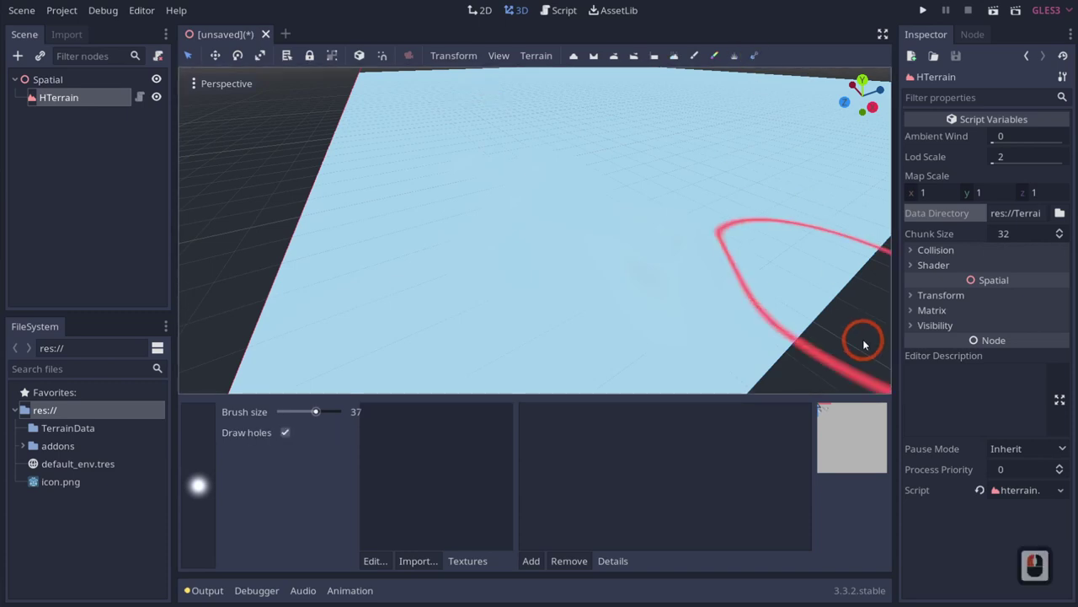
mouse_move(860, 337)
mouse_down()
mouse_move(785, 298)
mouse_move(682, 270)
mouse_move(494, 303)
mouse_move(549, 303)
mouse_up()
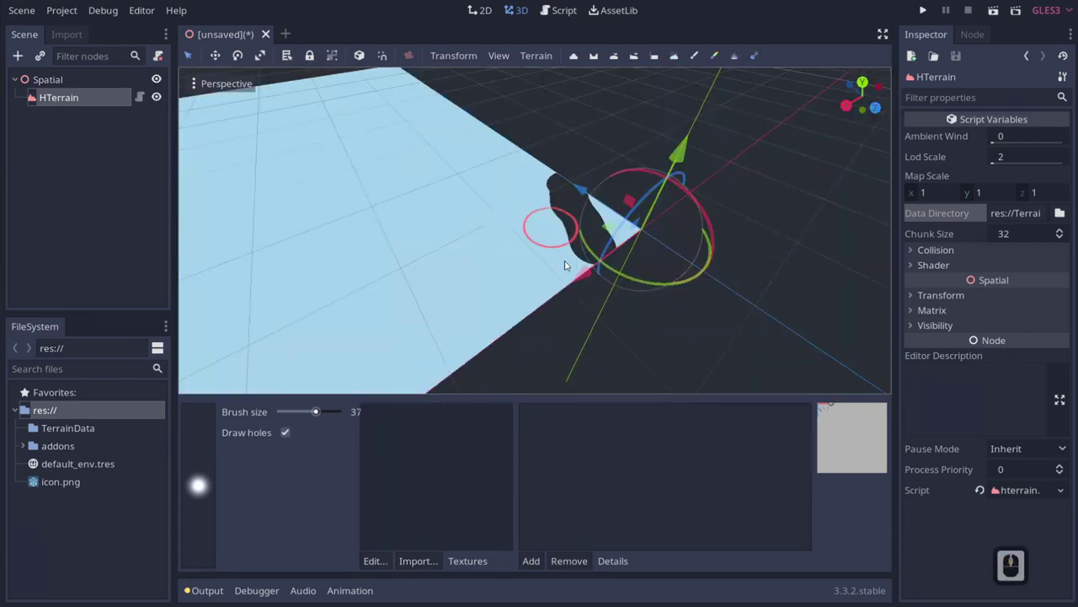
scroll(620, 350, up, 4)
middle_drag(620, 350, 652, 345)
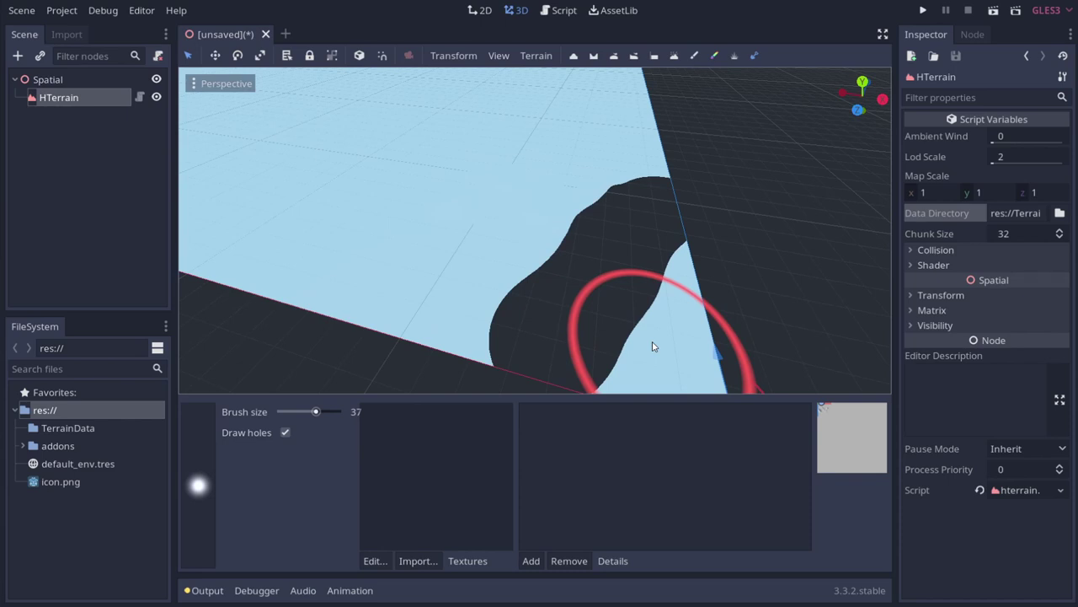
key(ctrl+z)
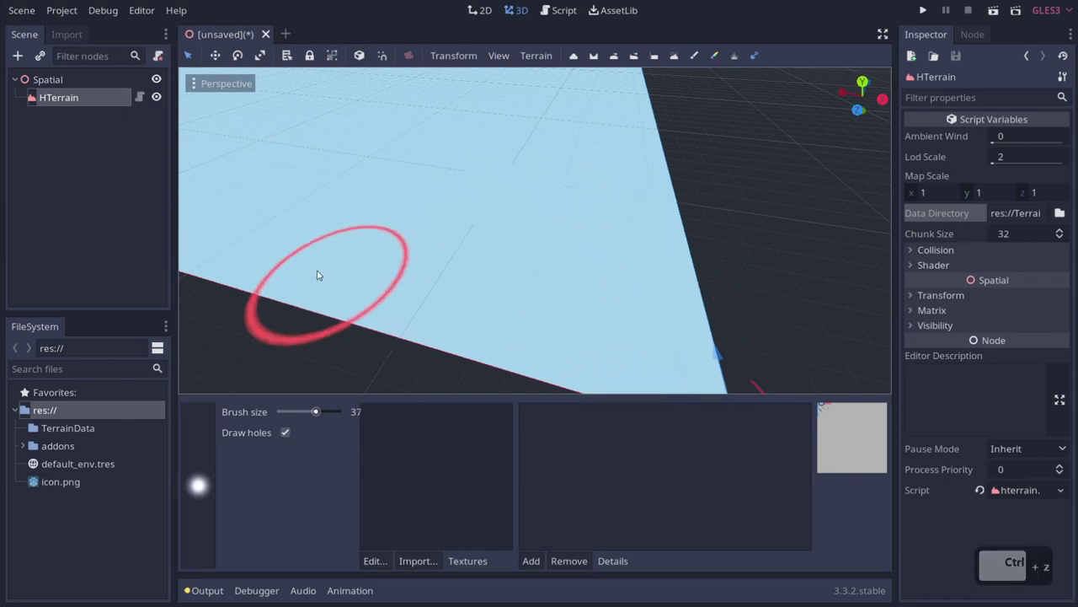
Open the Generate terrain dialog for the HTerrain and randomize the seed several times
scroll(634, 283, down, 6)
right_drag(634, 283, 539, 304)
key(w)
key(e)
key(e)
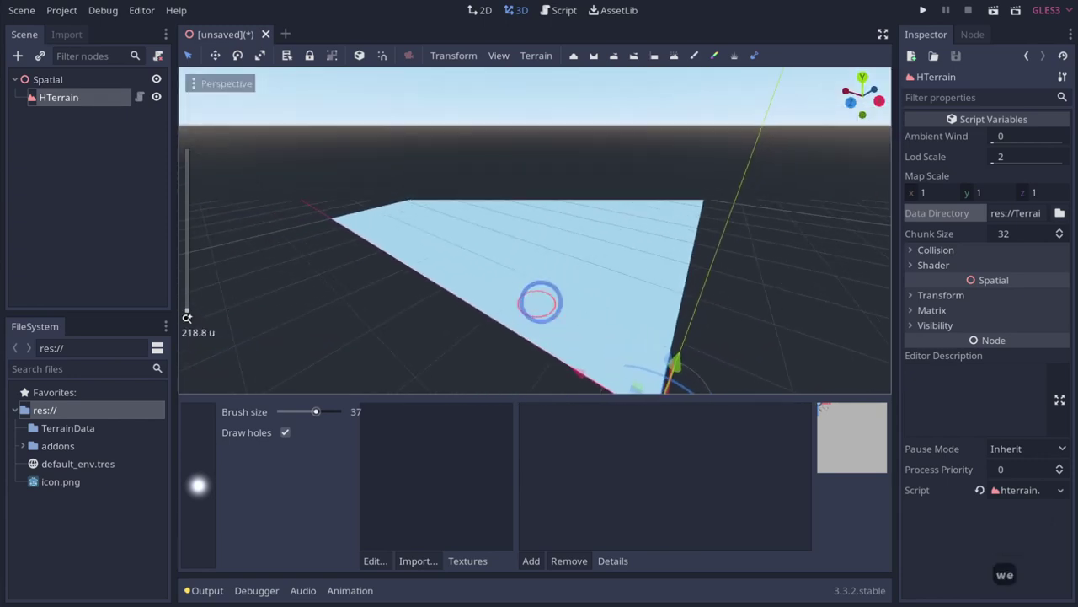
key(w)
right_drag(608, 287, 533, 309)
key(d)
key(d)
key(d)
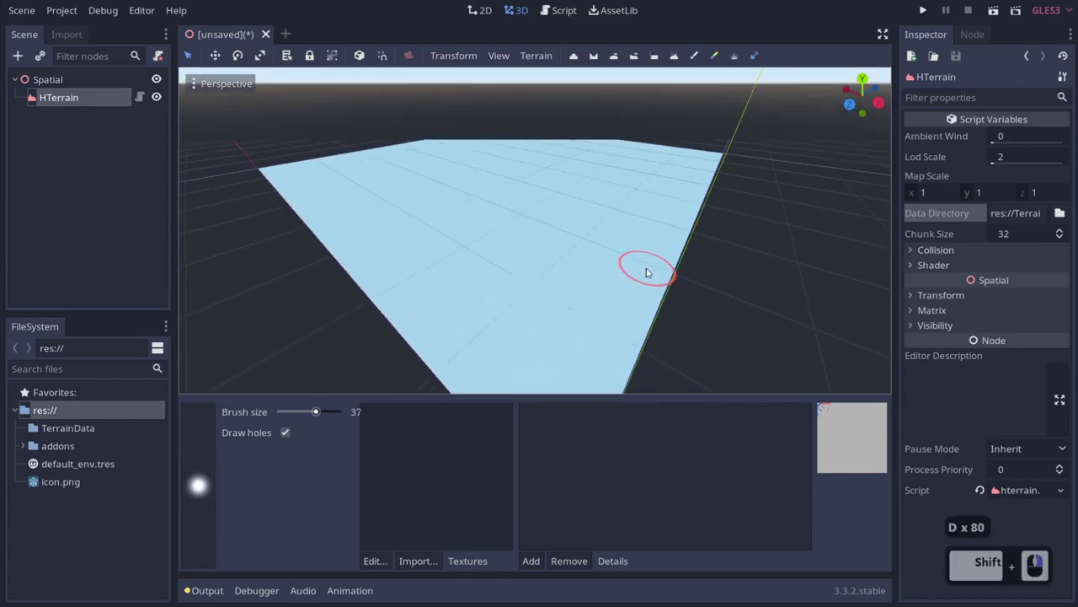
click(536, 56)
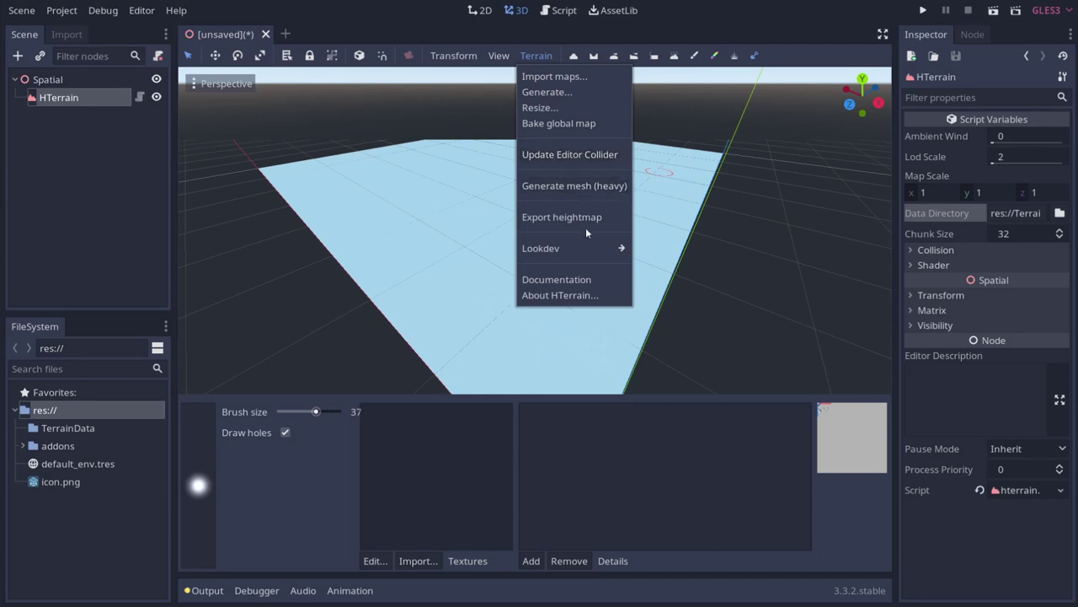
mouse_move(573, 253)
click(562, 91)
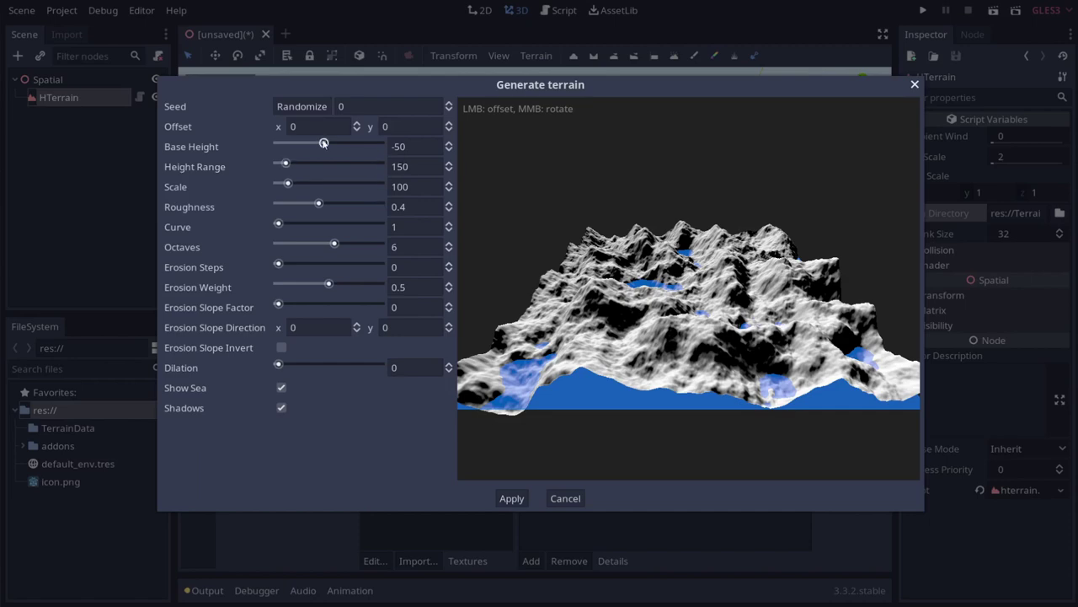
click(314, 110)
click(314, 112)
click(313, 113)
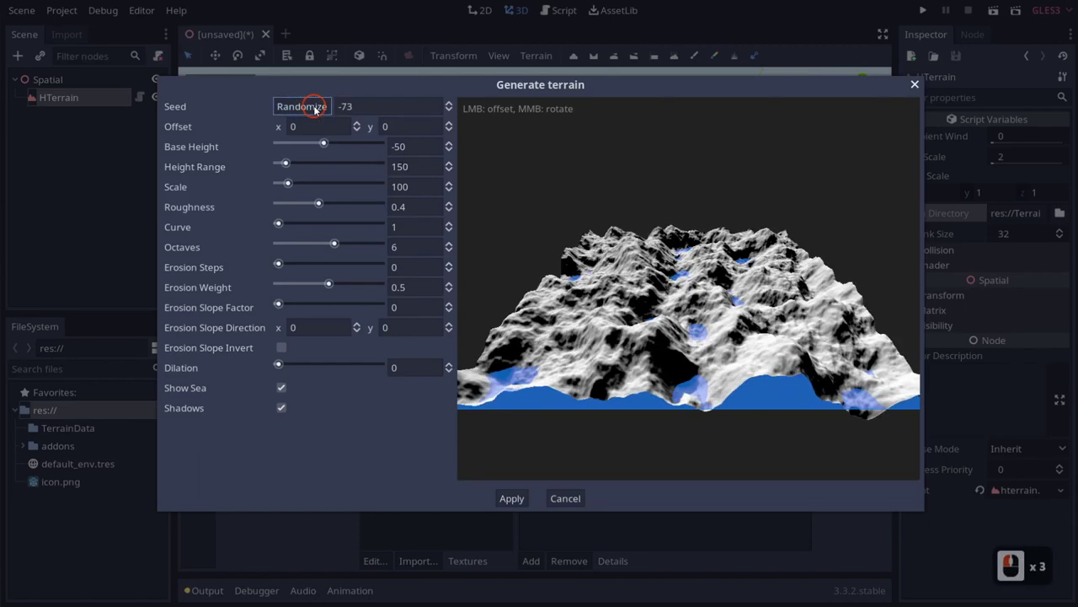
Randomize the terrain seed to 29 and set the Height Range to 66.6 and the Base Height to -27.8
click(312, 114)
click(313, 116)
drag(324, 143, 323, 145)
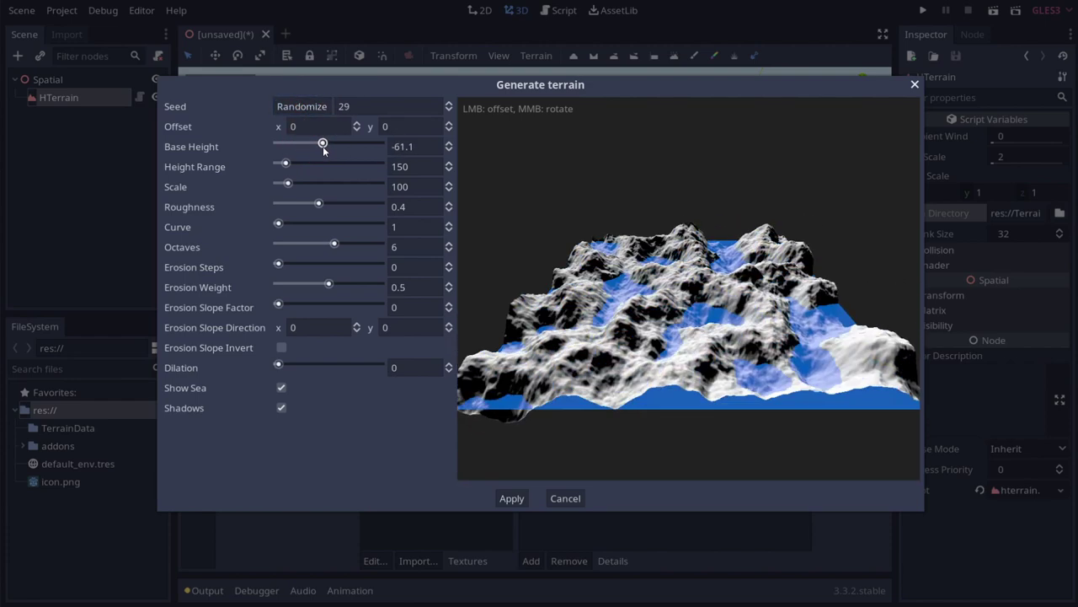
click(520, 180)
drag(286, 164, 326, 143)
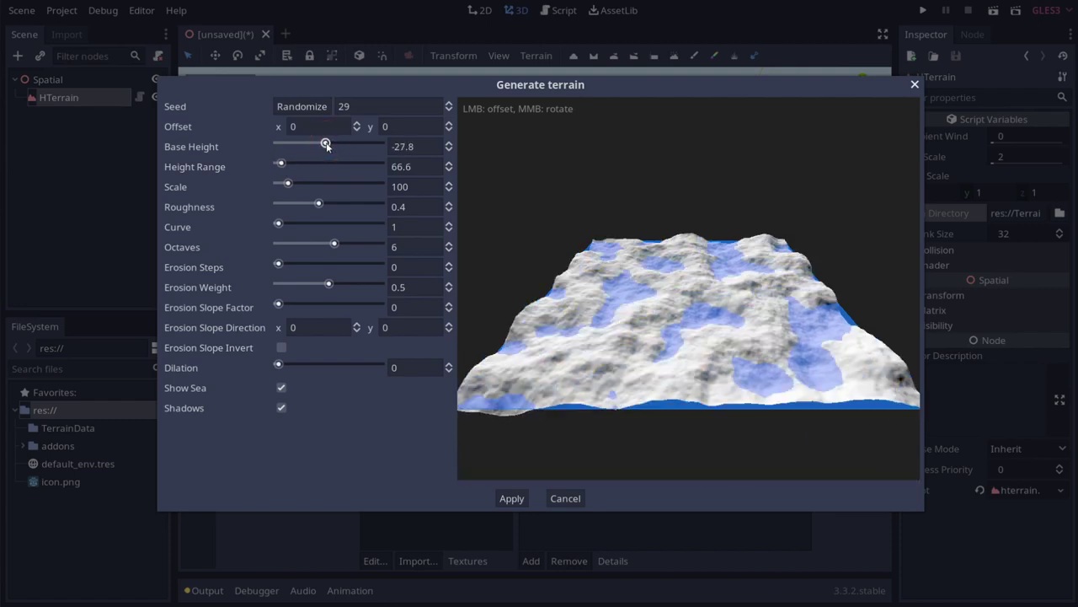
Set the noise shape to Scale 134, Roughness 0.26, Curve 1.1 and Octaves 7
drag(316, 204, 291, 184)
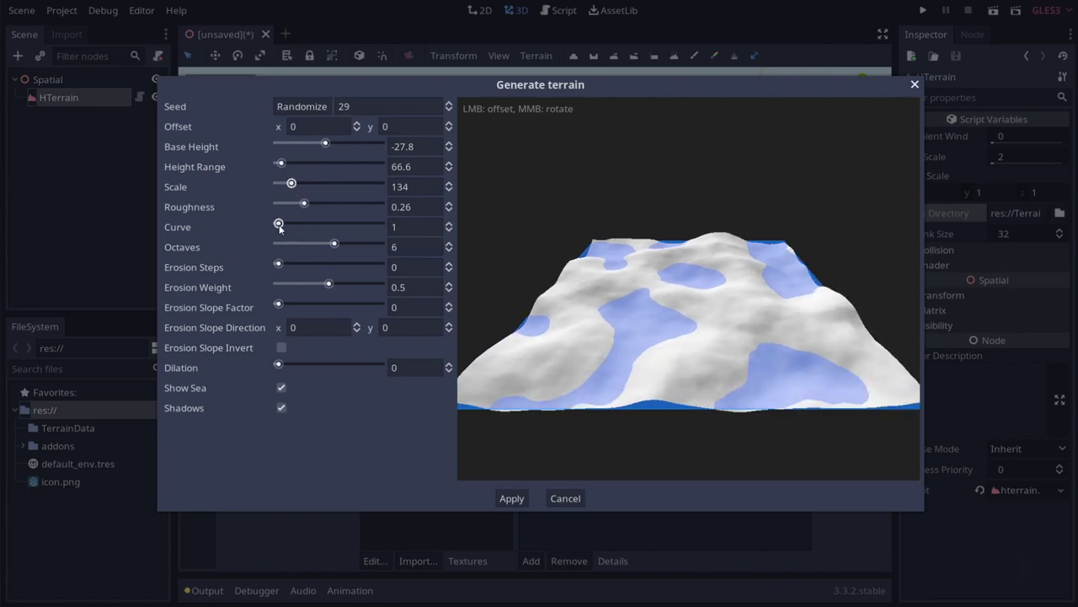
drag(279, 226, 280, 226)
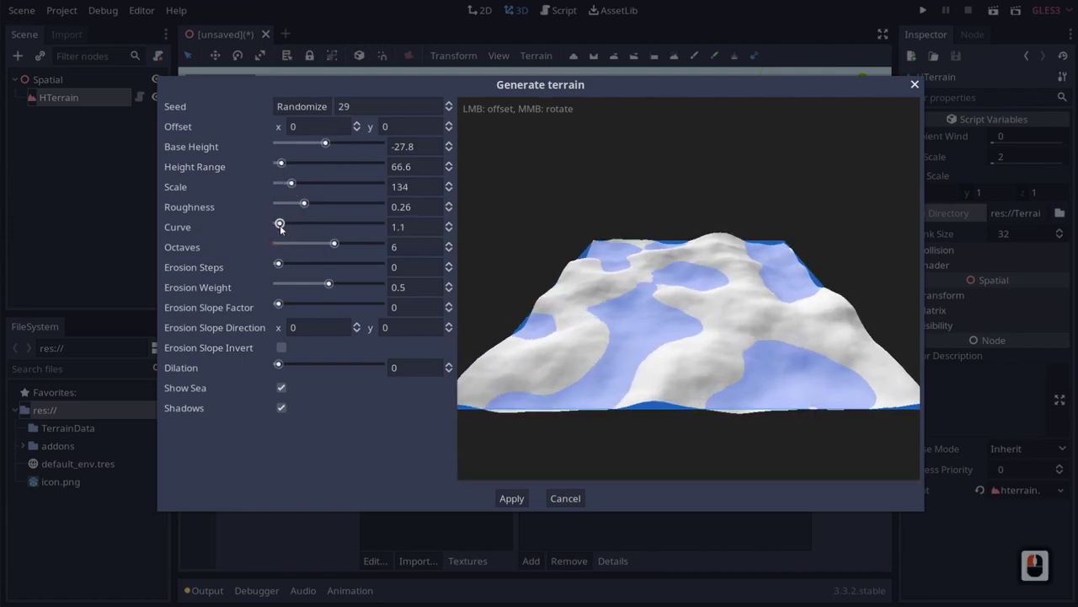
mouse_move(344, 248)
mouse_down()
mouse_move(368, 253)
mouse_move(289, 244)
mouse_move(344, 244)
mouse_up()
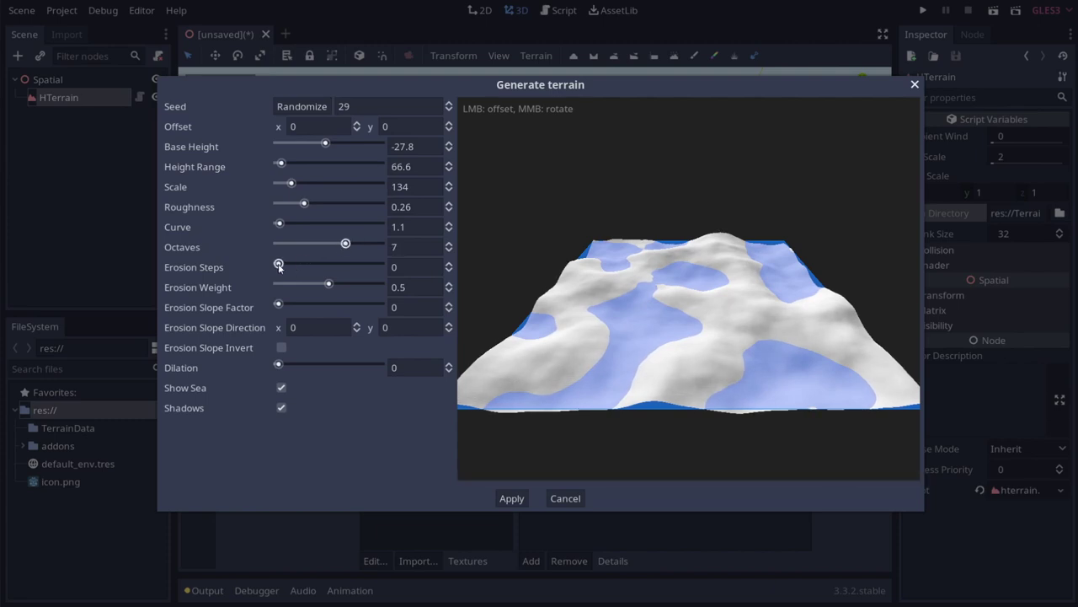
Set the erosion to 27 steps with a weight of 0.6 and a slope factor of 0.5
drag(279, 265, 339, 284)
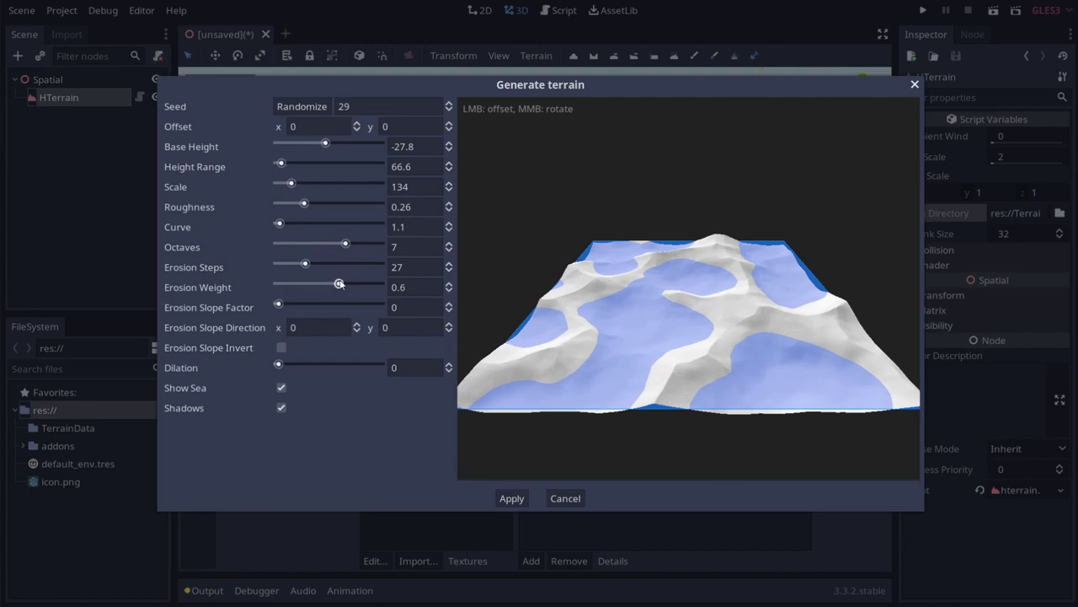
click(339, 284)
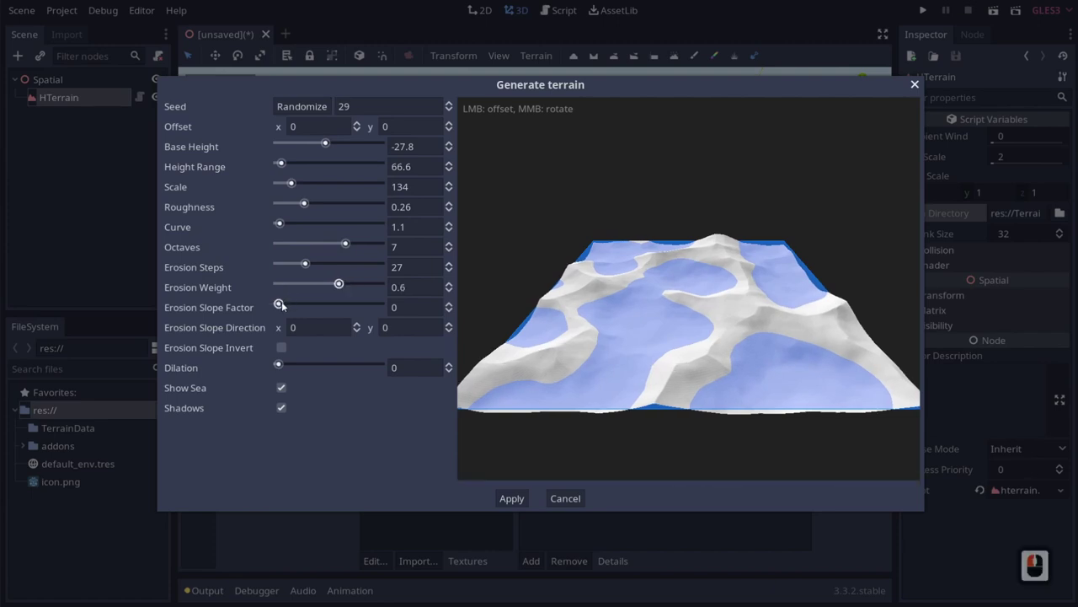
drag(280, 305, 330, 304)
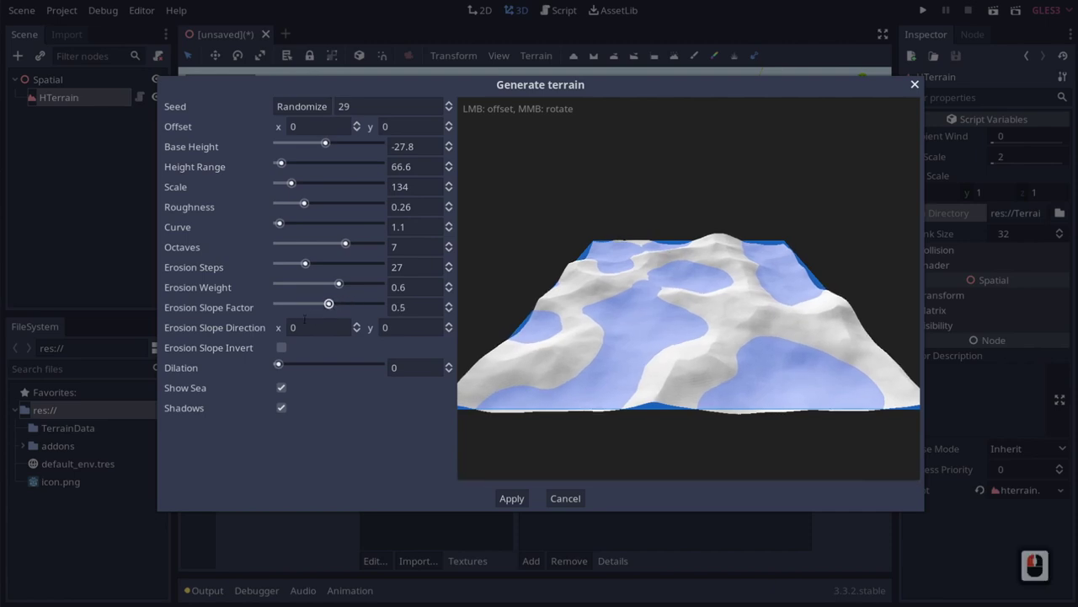
Try Erosion Slope Direction x values of 100 and -100, and return it to 0
click(294, 329)
click(312, 327)
click(355, 323)
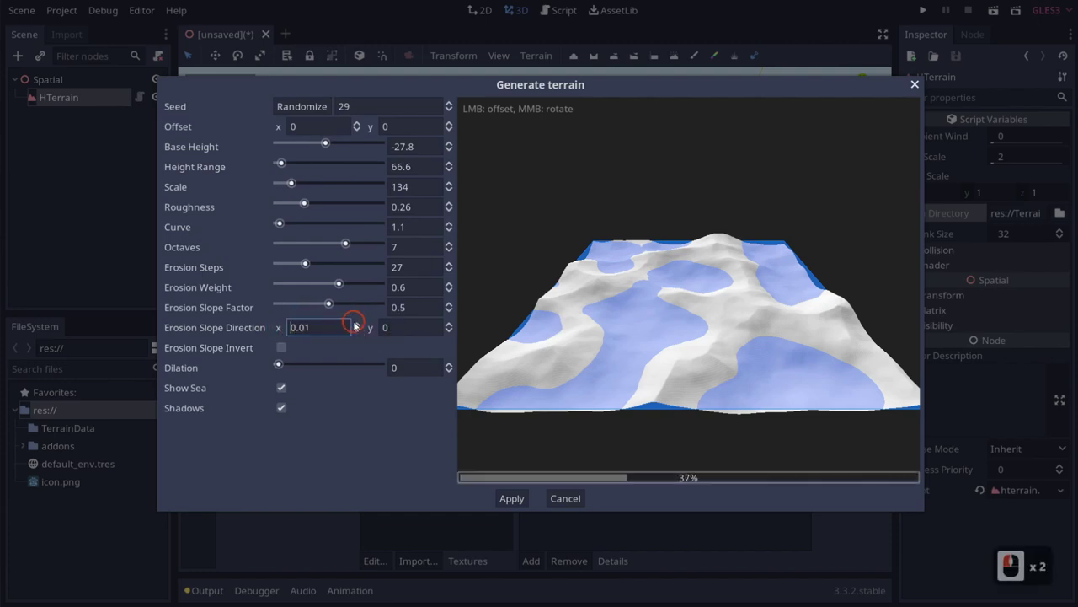
drag(358, 325, 241, 322)
text(1)
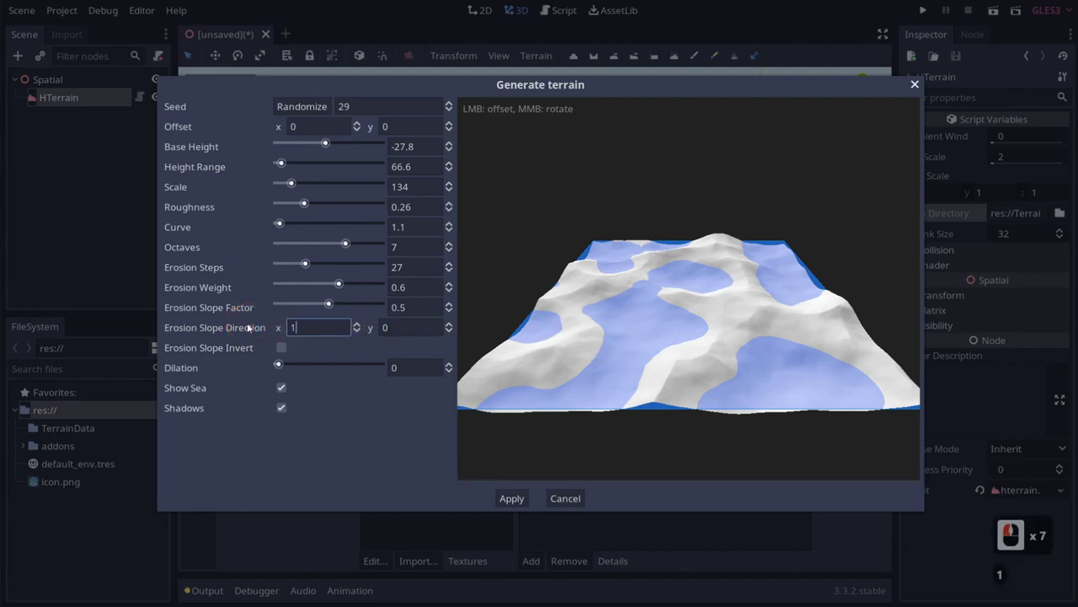
text(00)
key(Return)
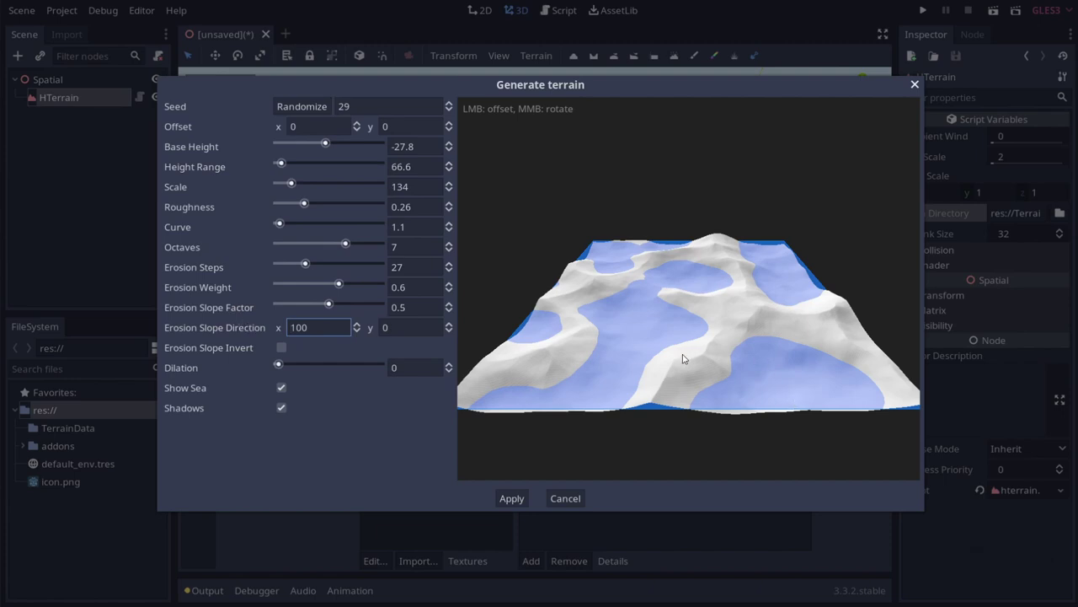
key(ctrl+z)
key(Return)
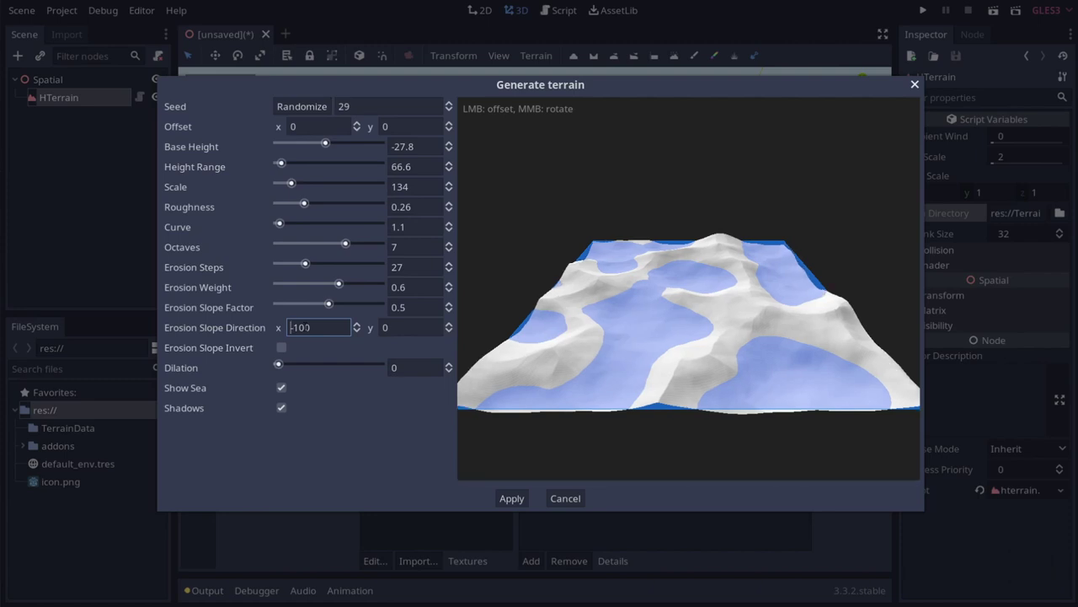
drag(324, 327, 237, 334)
key(BackSpace)
text(10)
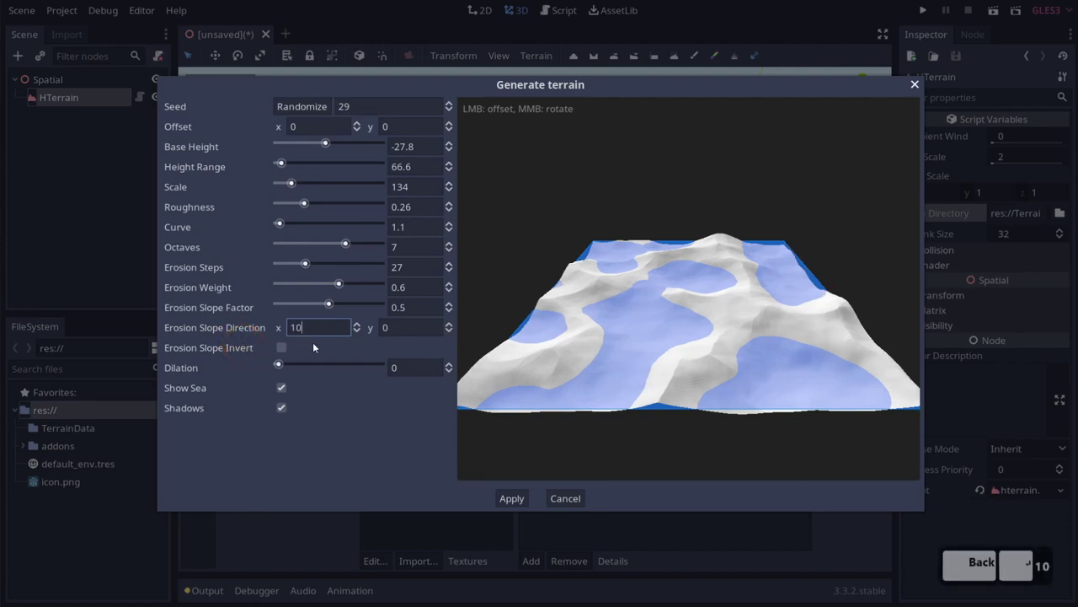
key(BackSpace)
key(BackSpace)
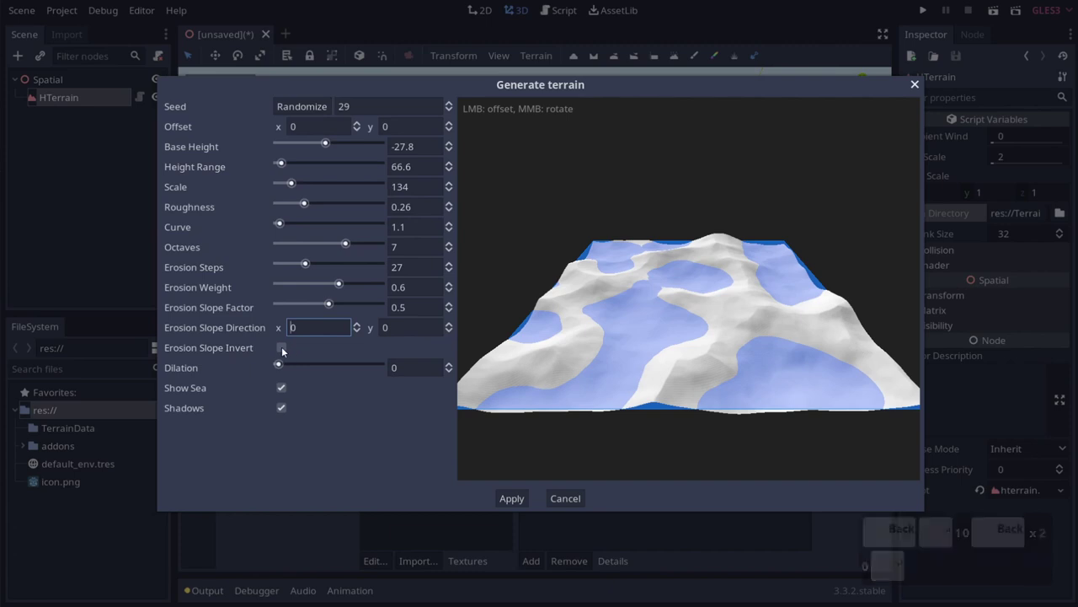
Try Erosion Slope Invert and a Dilation of 0.7, and reset both options
click(281, 348)
click(282, 348)
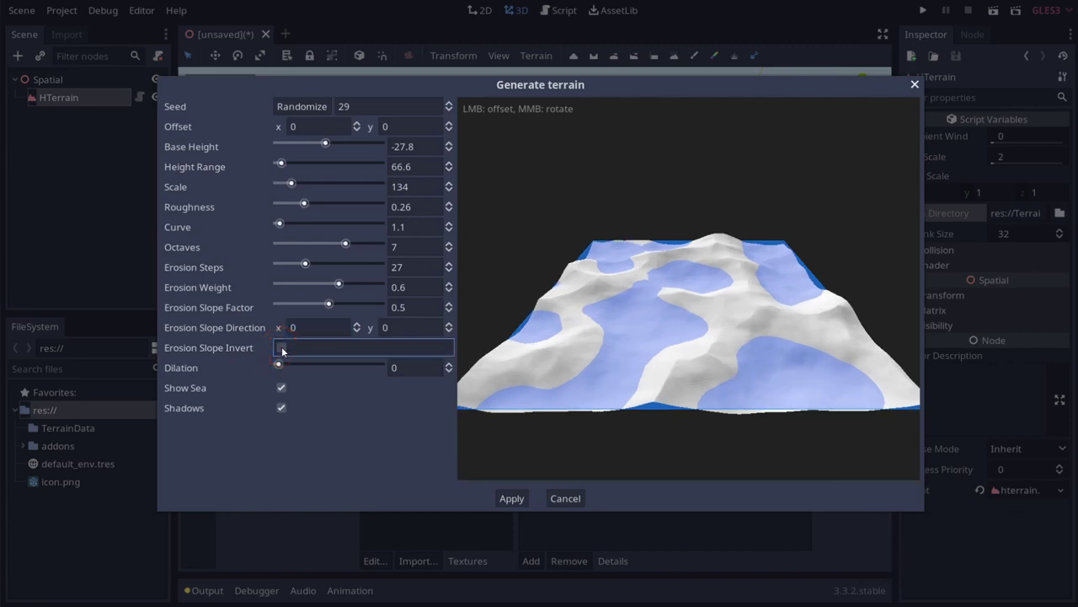
drag(280, 367, 348, 364)
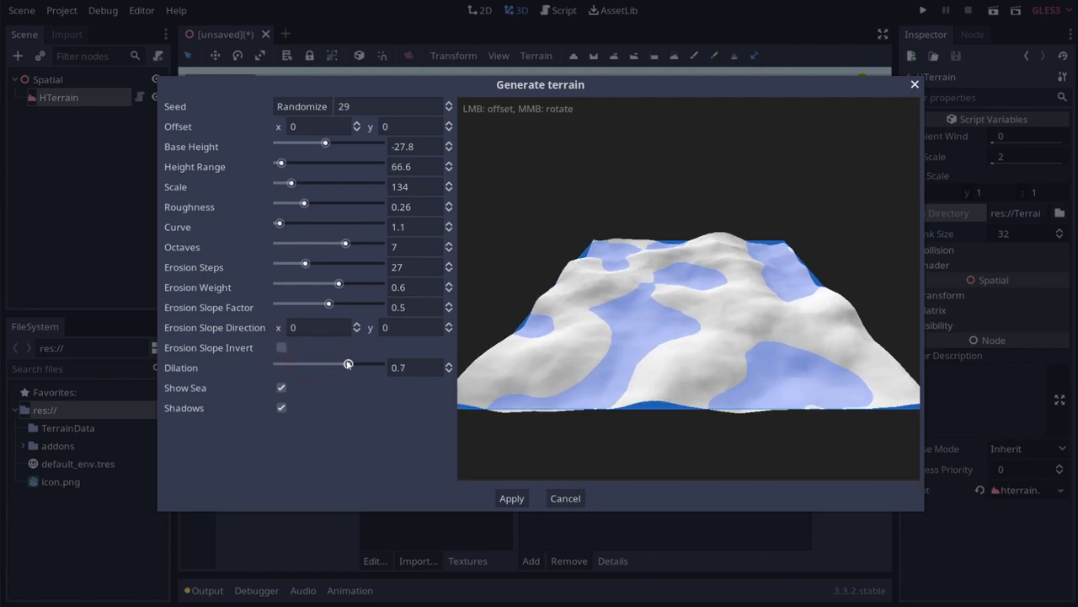
drag(348, 364, 258, 357)
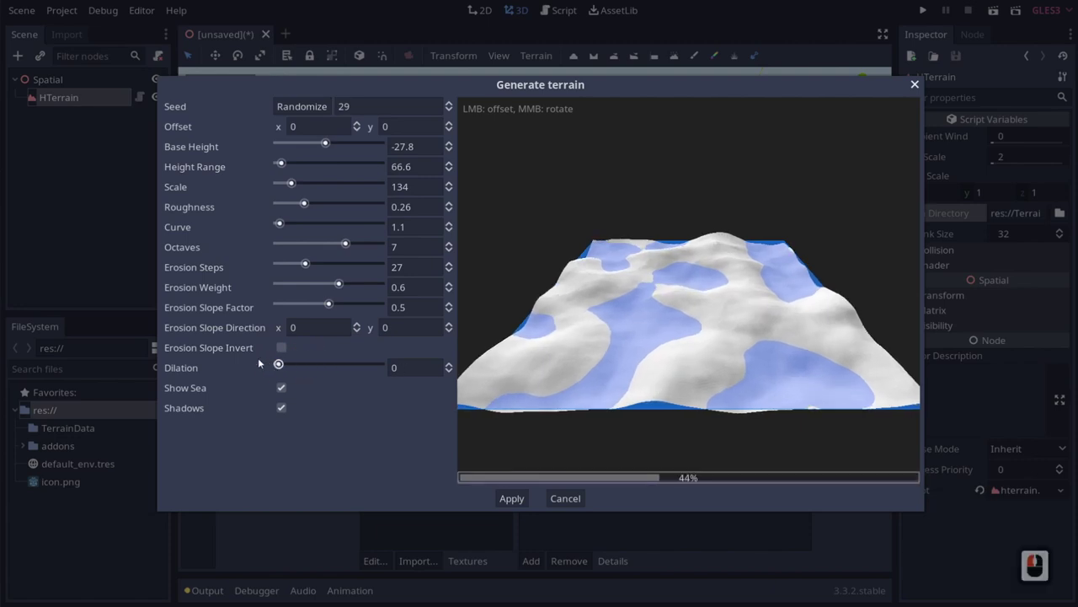
Apply the generated heightmap to the terrain and inspect its surface from close up
click(499, 497)
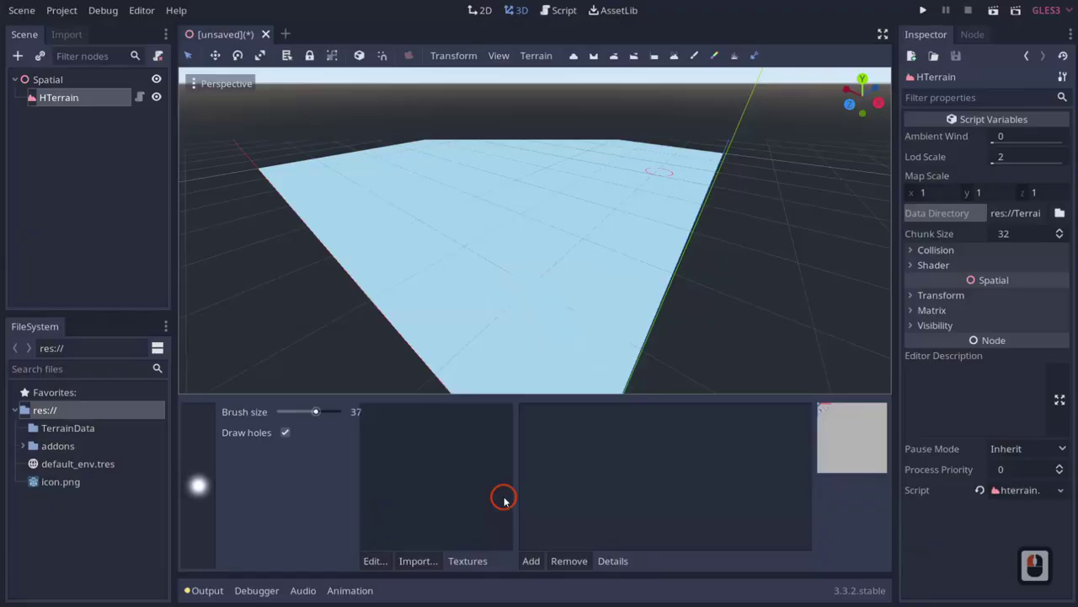
key(shift+a)
key(shift+a)
key(shift+a)
key(shift+a)
key(shift+a)
key(shift+a)
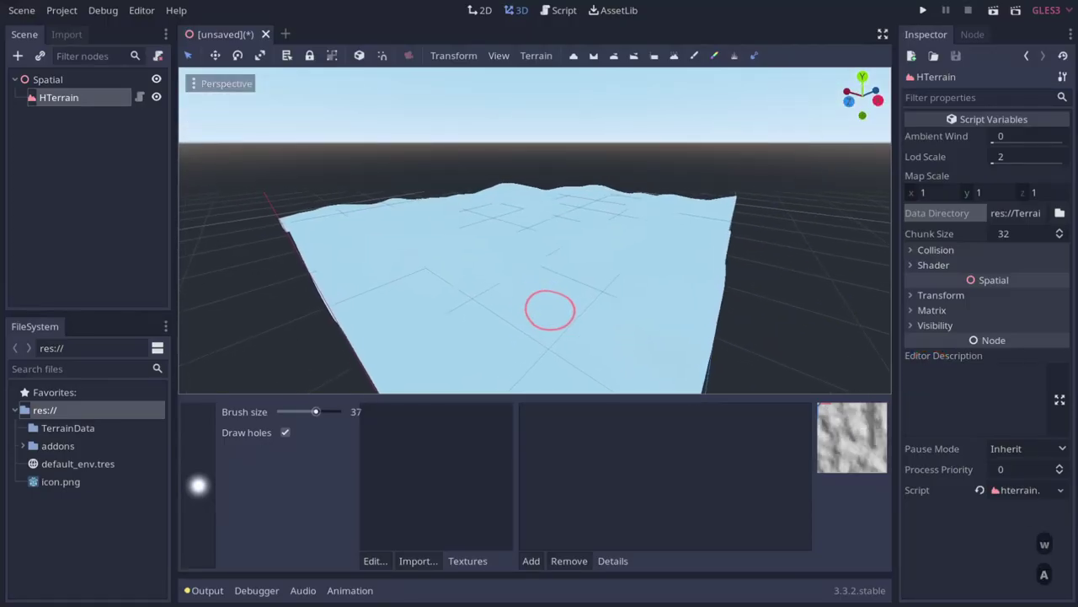
key(shift+q)
key(shift+q)
key(shift+q)
key(q)
key(q)
key(q)
key(q)
key(q)
key(q)
key(q)
key(q)
key(q)
key(q)
key(q)
key(q)
key(q)
key(q)
key(q)
key(q)
key(q)
key(q)
key(q)
key(q)
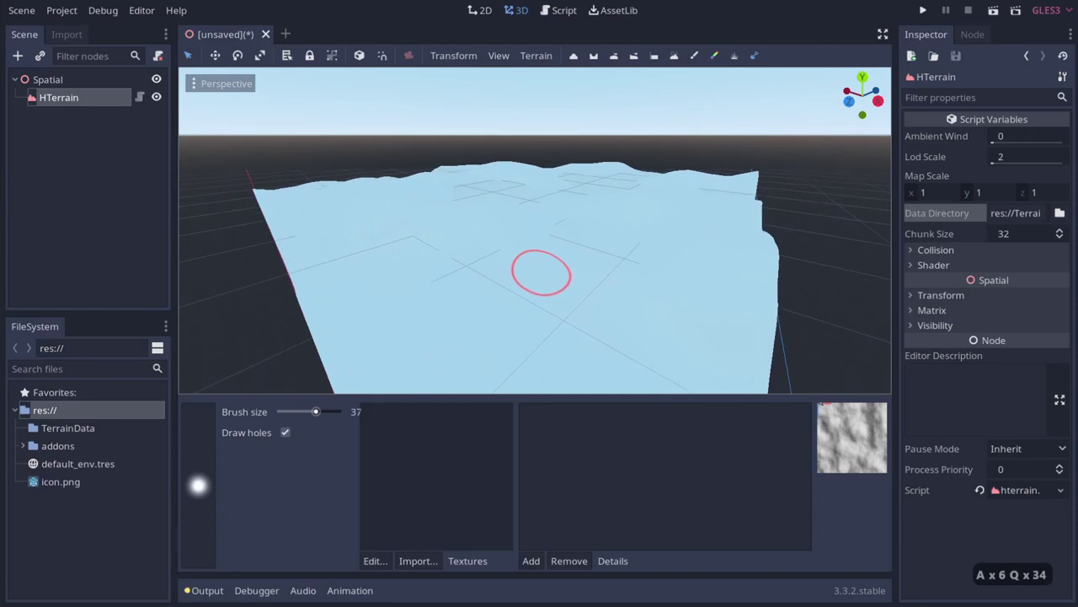
key(q)
key(q)
key(q)
key(q)
key(q)
key(q)
key(q)
key(q)
key(q)
key(q)
key(q)
key(q)
key(q)
key(q)
key(q)
key(q)
key(q)
key(q)
key(q)
key(q)
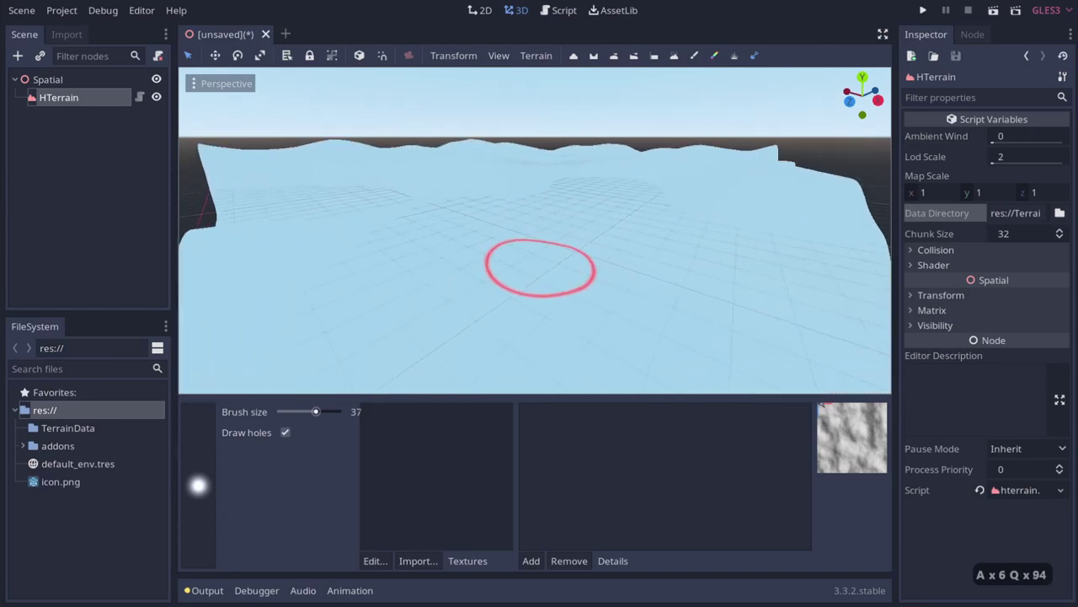
Add a DirectionalLight node as a child of the Spatial root
right_click(53, 80)
click(74, 84)
right_click(74, 84)
click(84, 91)
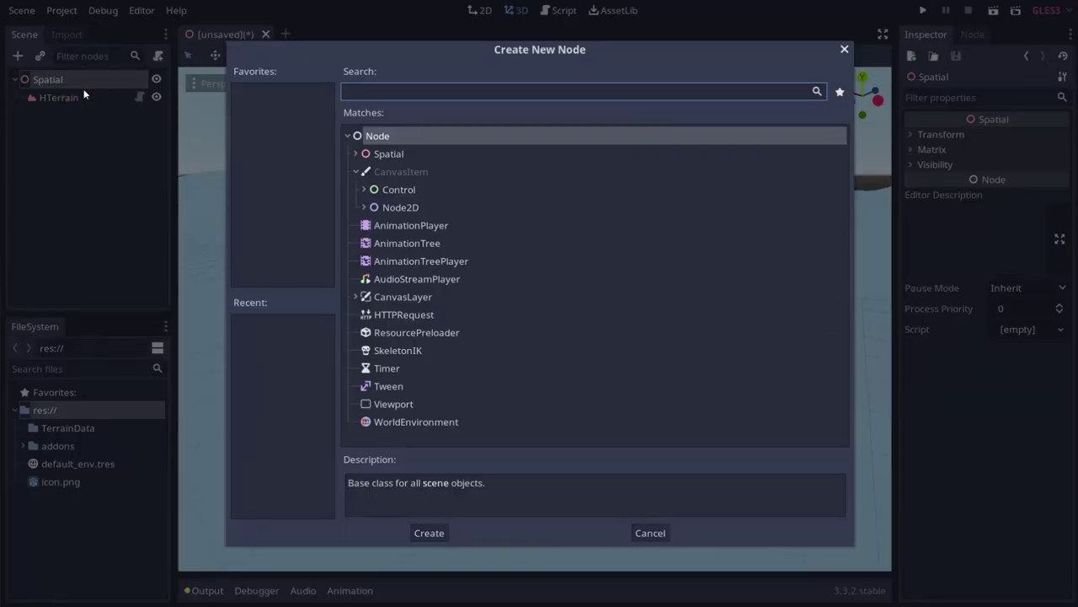
text(dire)
click(392, 297)
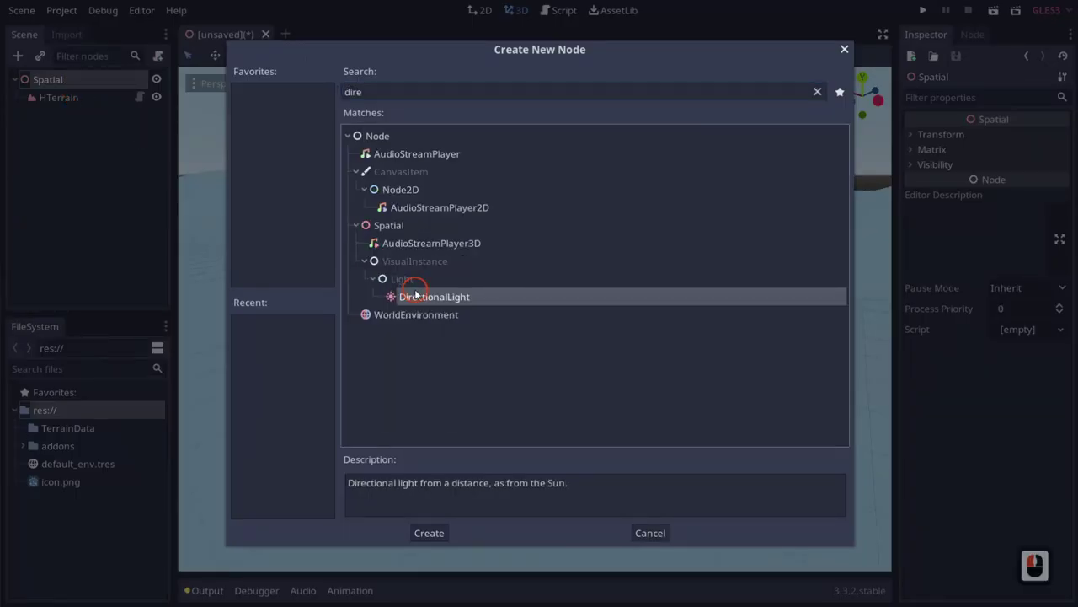
click(413, 297)
click(421, 298)
double_click(421, 297)
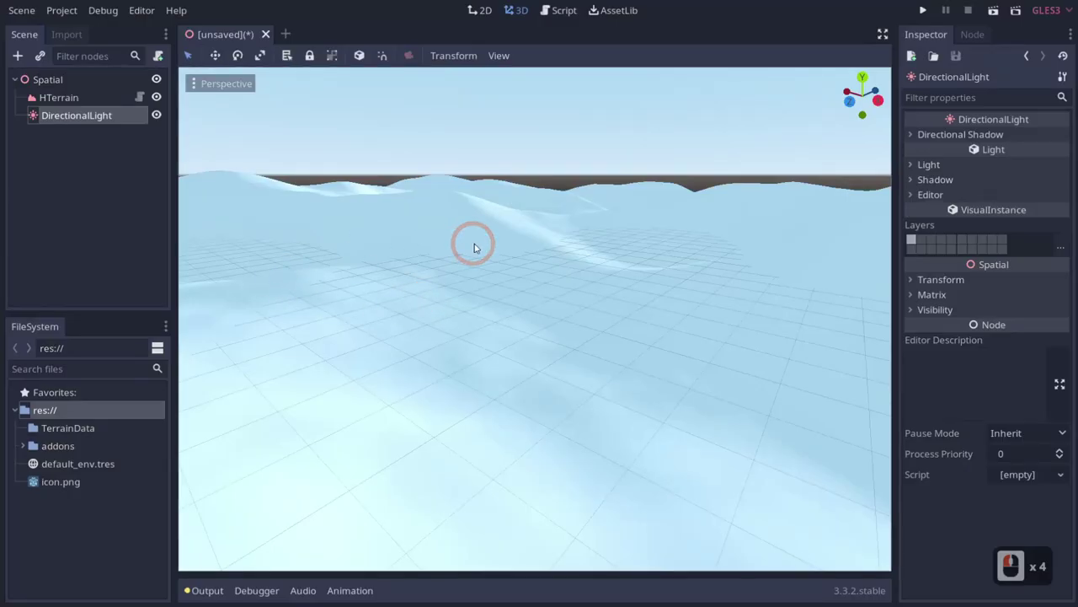
Enable shadows on the DirectionalLight
key(w)
right_drag(474, 243, 719, 259)
key(a)
key(s)
key(e)
key(d)
key(d)
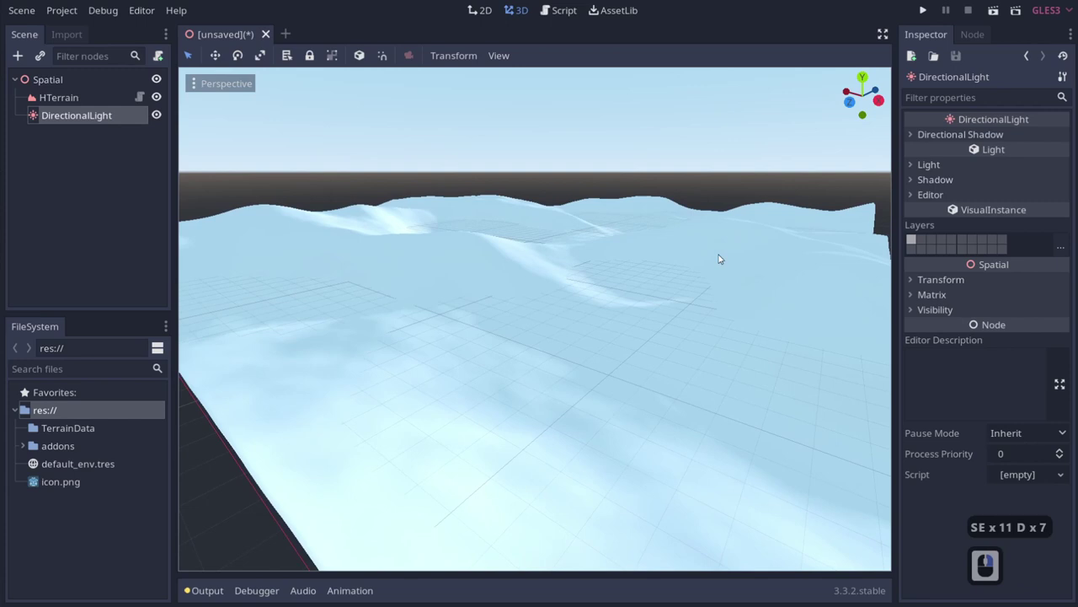
click(935, 179)
click(999, 197)
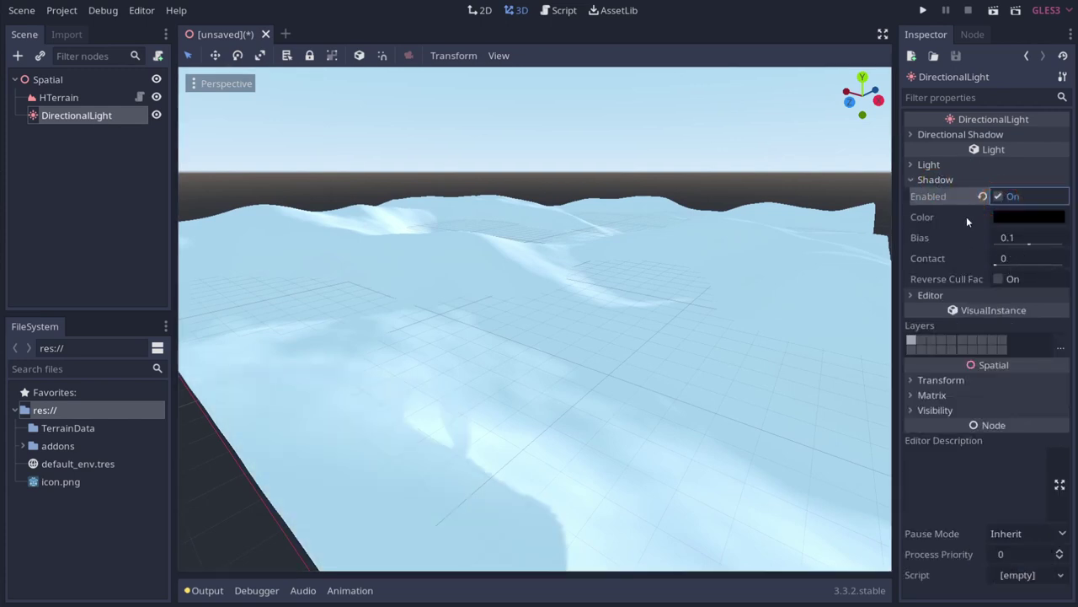
Raise the DirectionalLight's directional shadow Max Distance to 766.9
click(928, 164)
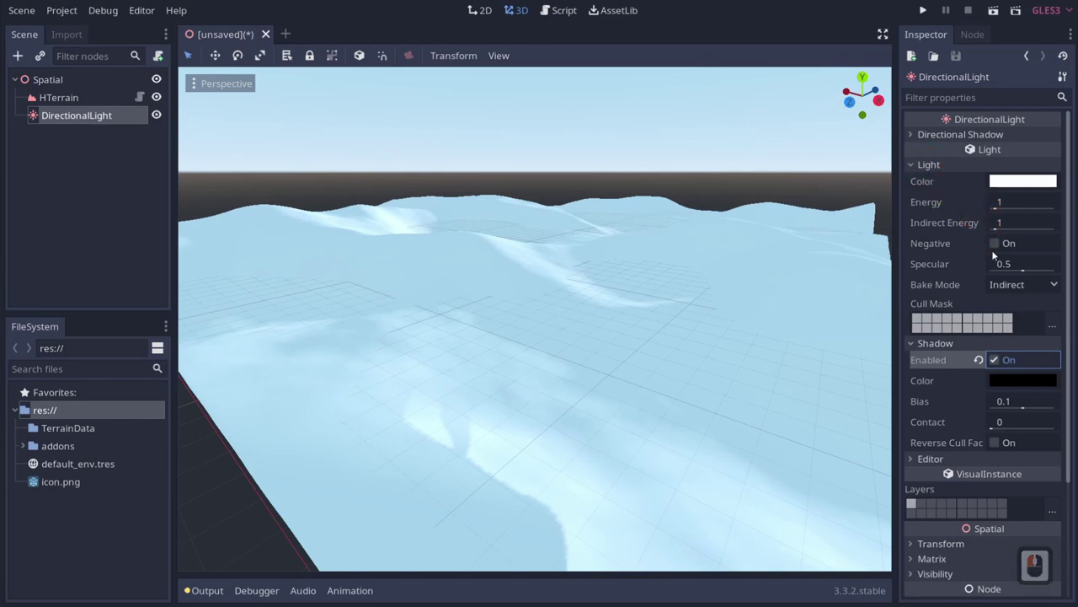
click(934, 135)
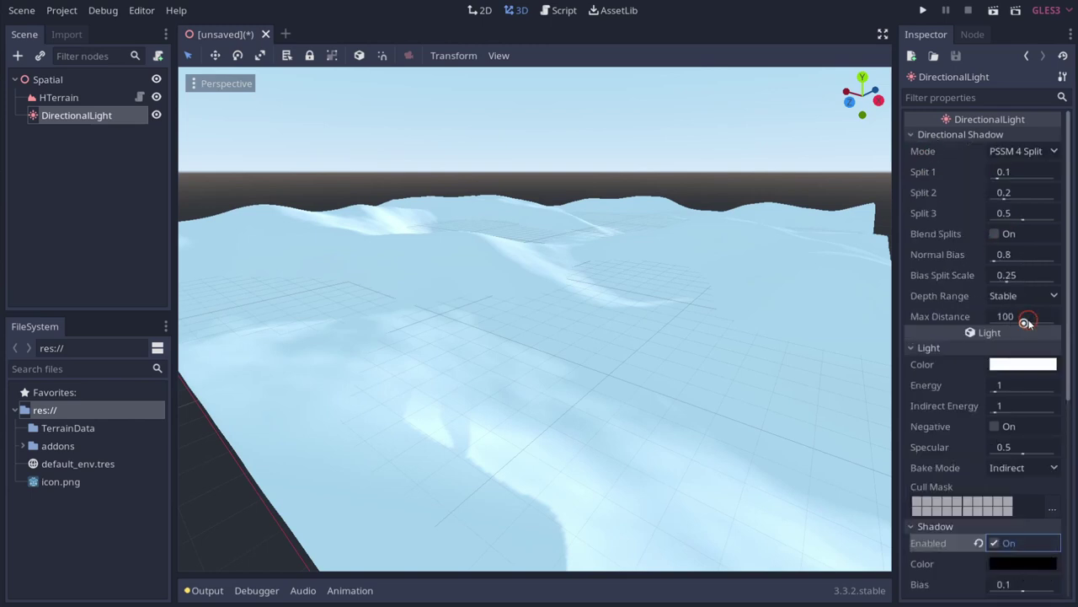
drag(1025, 322, 1043, 325)
Examine how the light and shadows fall across the terrain's hills
key(d)
right_drag(556, 308, 541, 302)
key(w)
key(shift)
key(w)
key(e)
key(d)
click(90, 118)
click(617, 325)
mouse_move(649, 368)
right_down()
mouse_move(541, 302)
mouse_move(649, 368)
right_up()
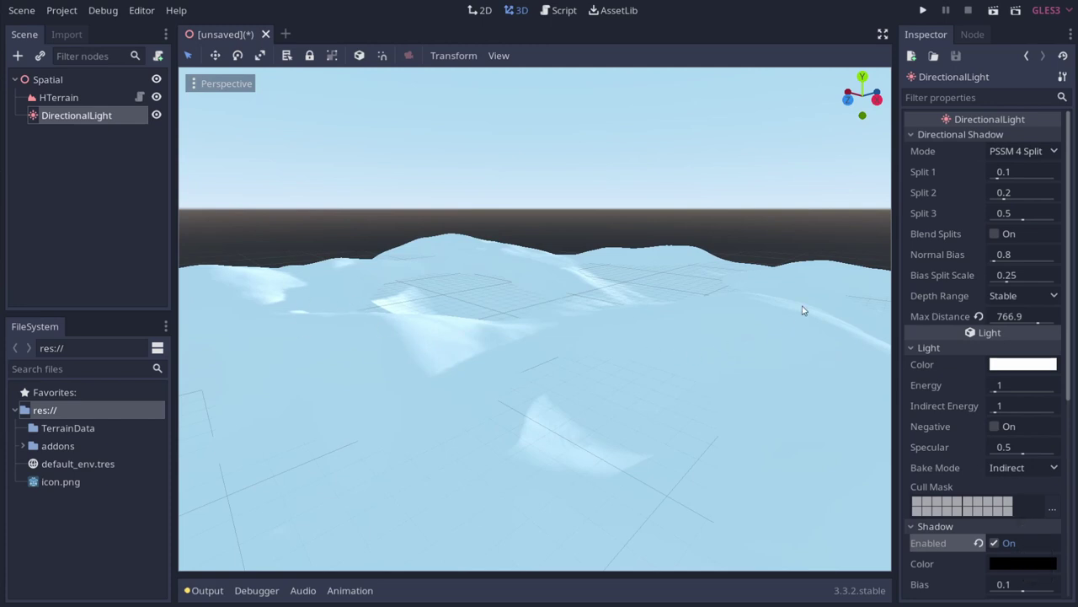
Focus on the DirectionalLight and rotate it by about -23 degrees around its X axis to light more of the terrain
key(f)
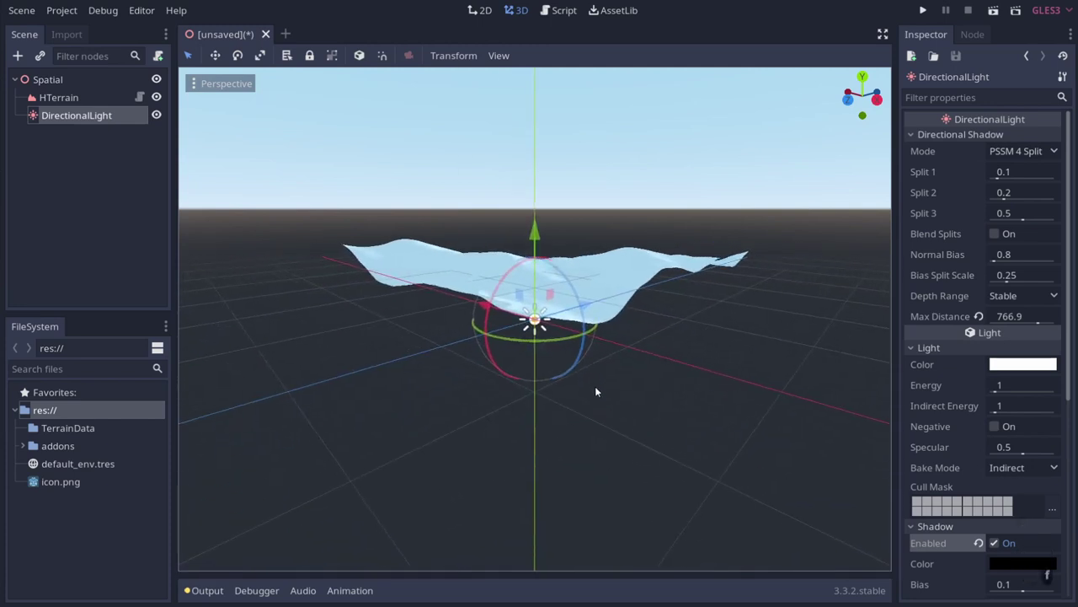
key(w)
right_drag(594, 386, 595, 396)
shift+scroll(596, 385, up, 7)
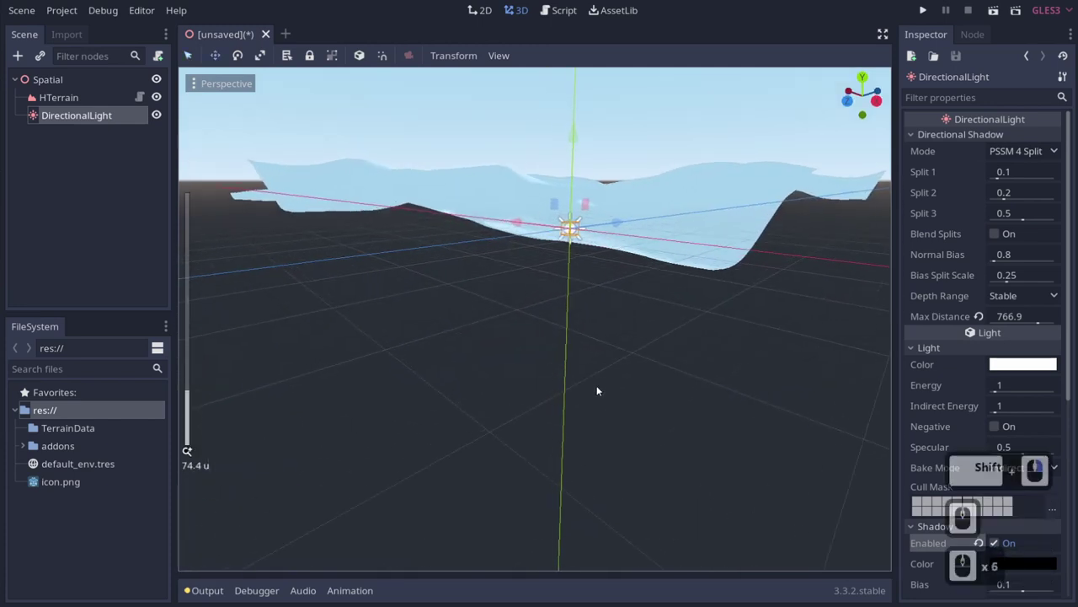
shift+middle_drag(599, 308, 567, 476)
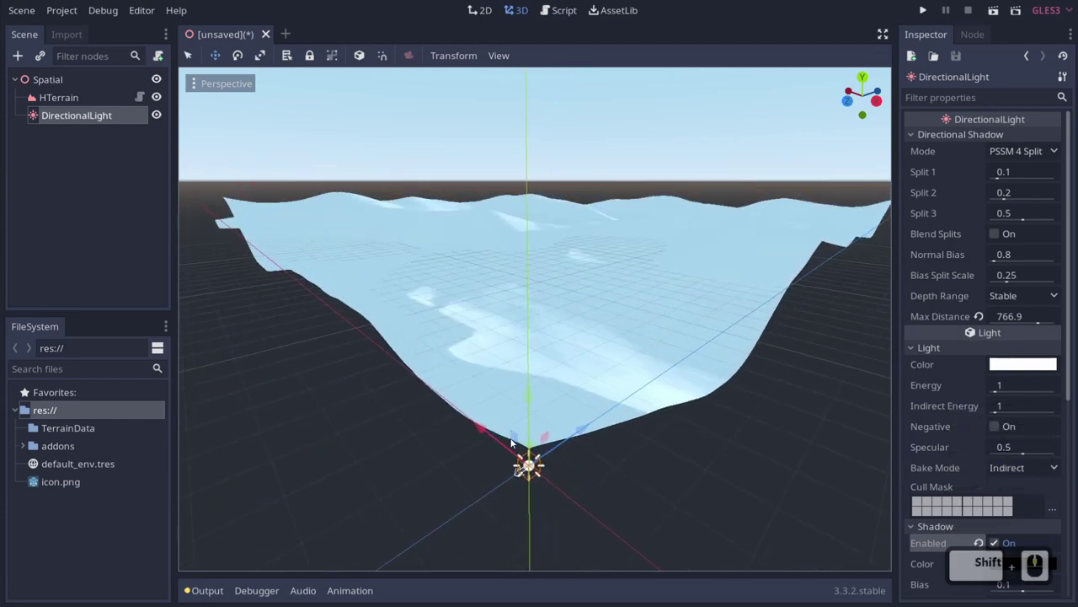
key(e)
drag(520, 449, 500, 455)
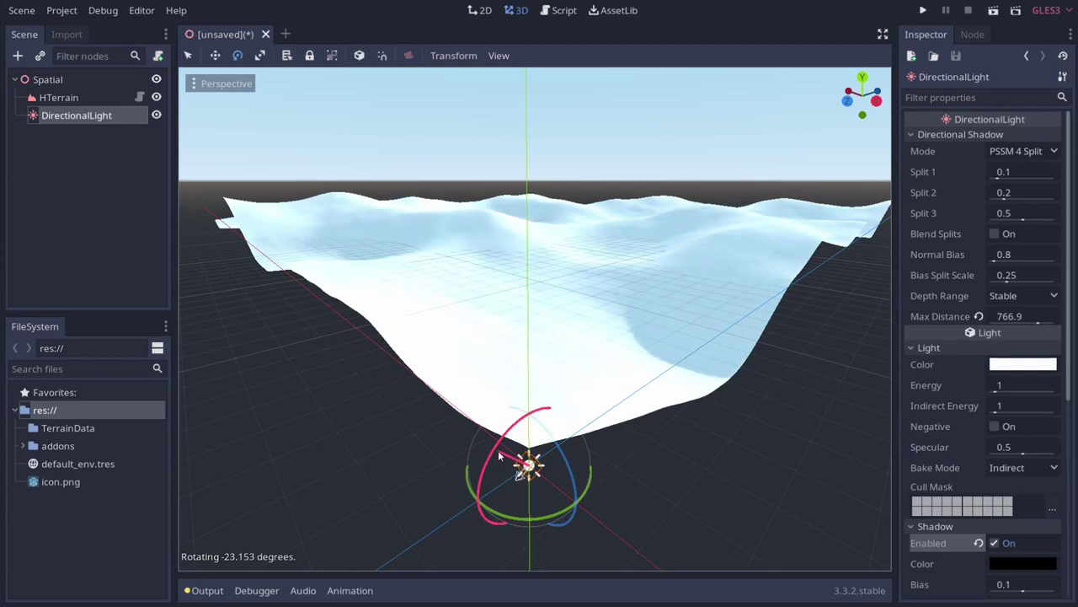
key(d)
right_drag(502, 453, 641, 408)
key(shift+w)
key(shift+e)
key(e)
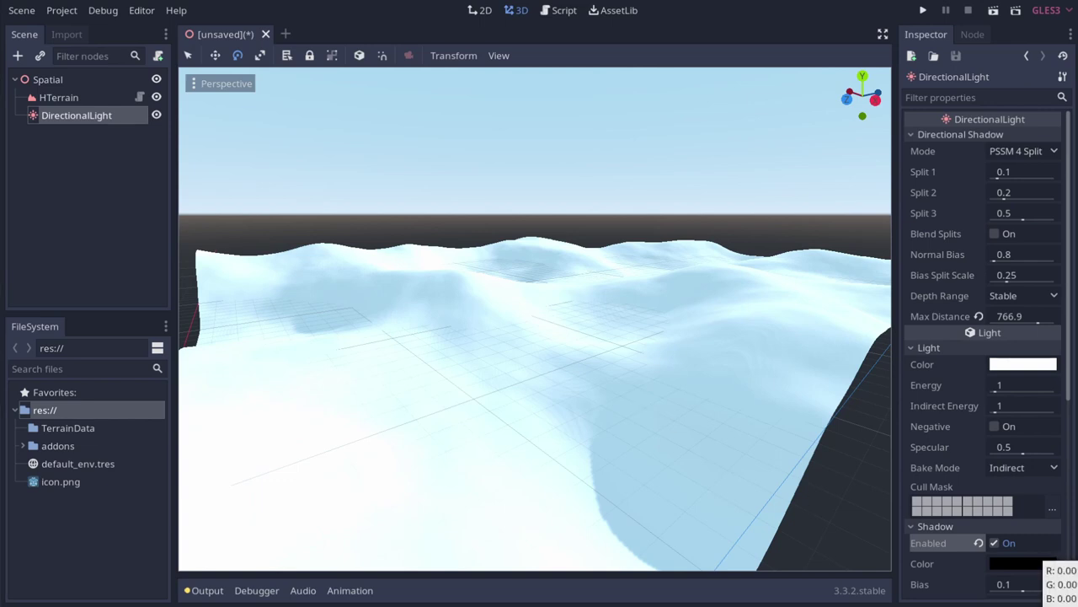
Switch to the browser and open the cs.heightmap.skydark.pl map on the Park City area
click(1035, 565)
click(1035, 565)
drag(1077, 26, 297, 0)
click(344, 67)
drag(484, 316, 1077, 318)
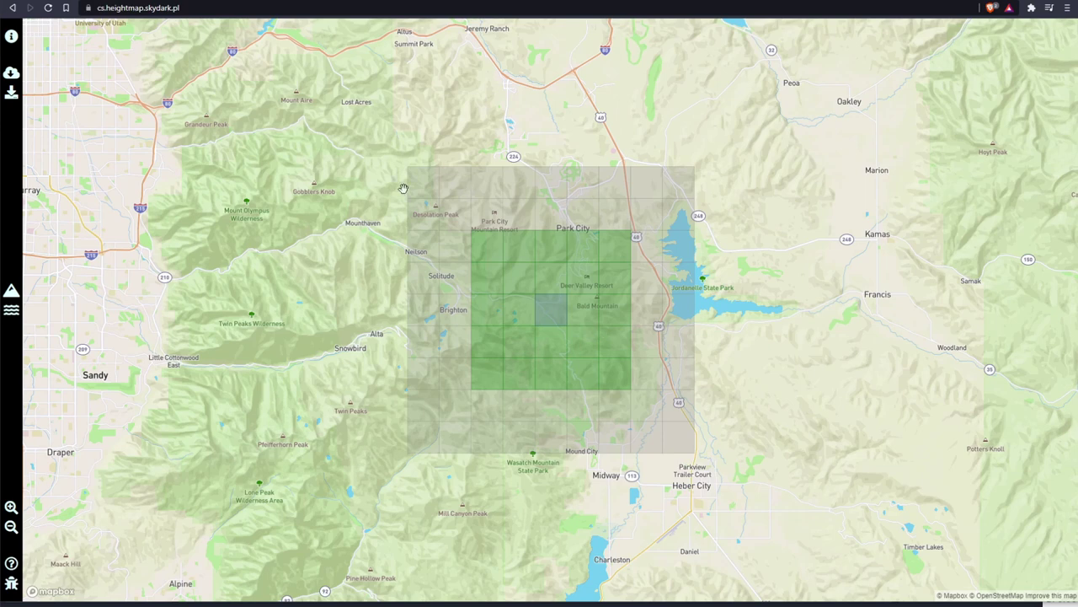
Move the heightmap selection grid from the Park City area to the western Grand Canyon, beside Grand Canyon-Parashant National Monument
click(564, 314)
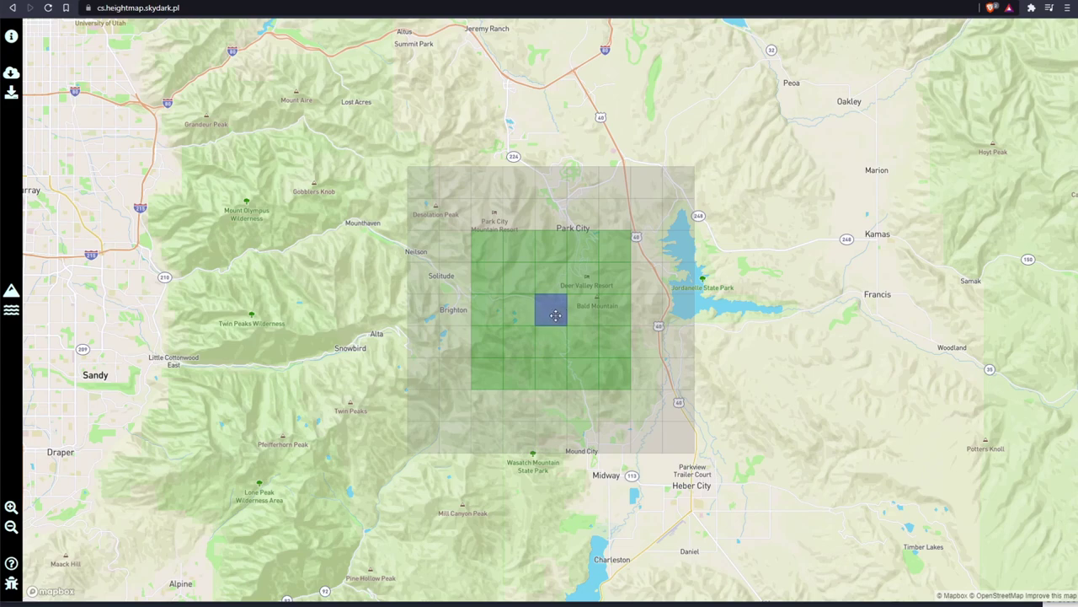
scroll(555, 315, down, 15)
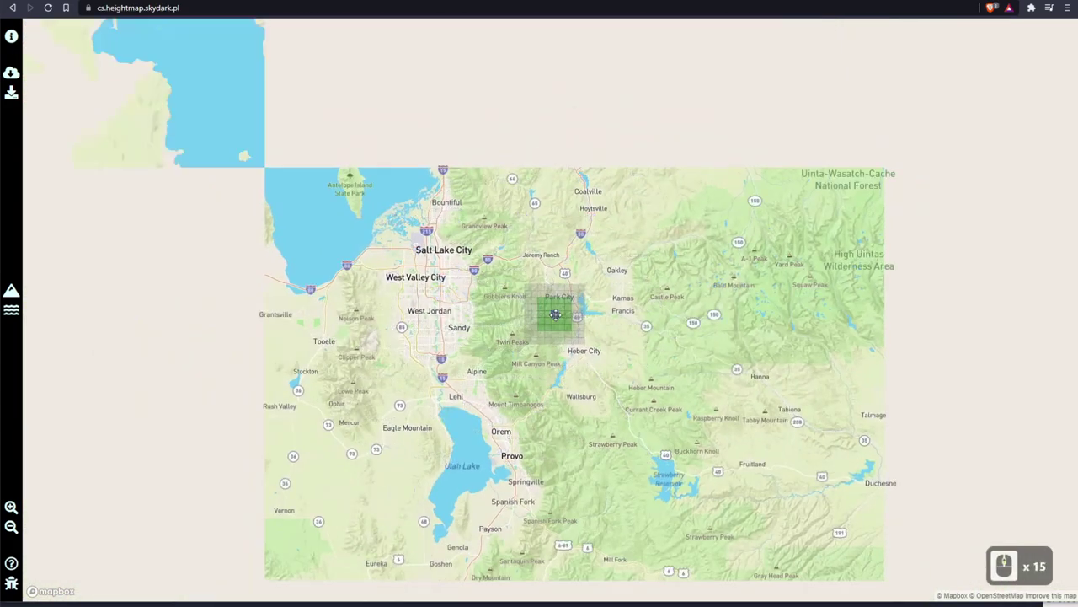
scroll(556, 315, down, 16)
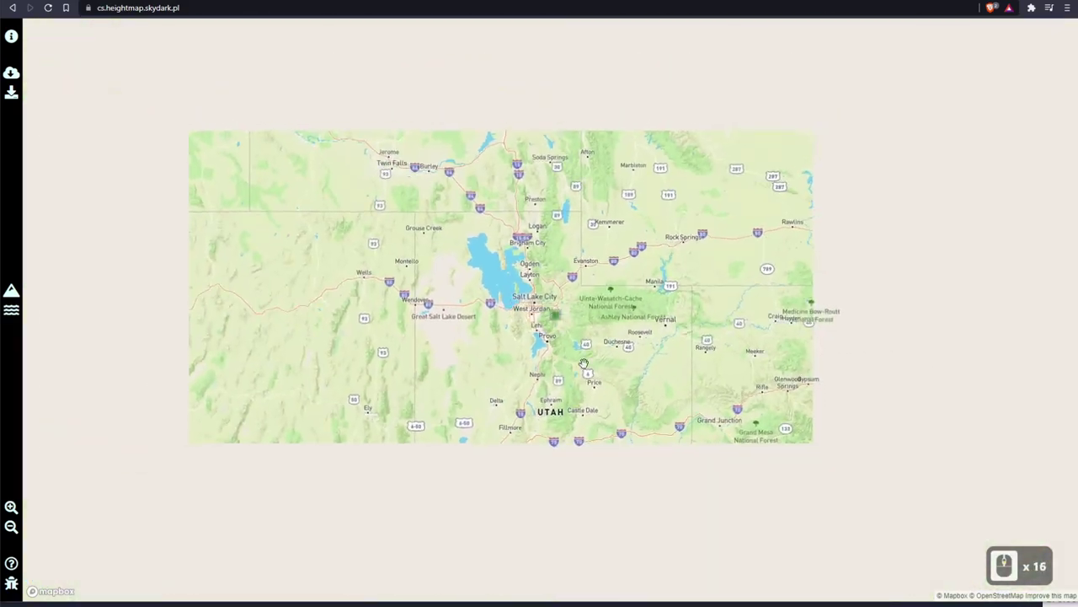
drag(611, 388, 611, 284)
scroll(558, 220, up, 4)
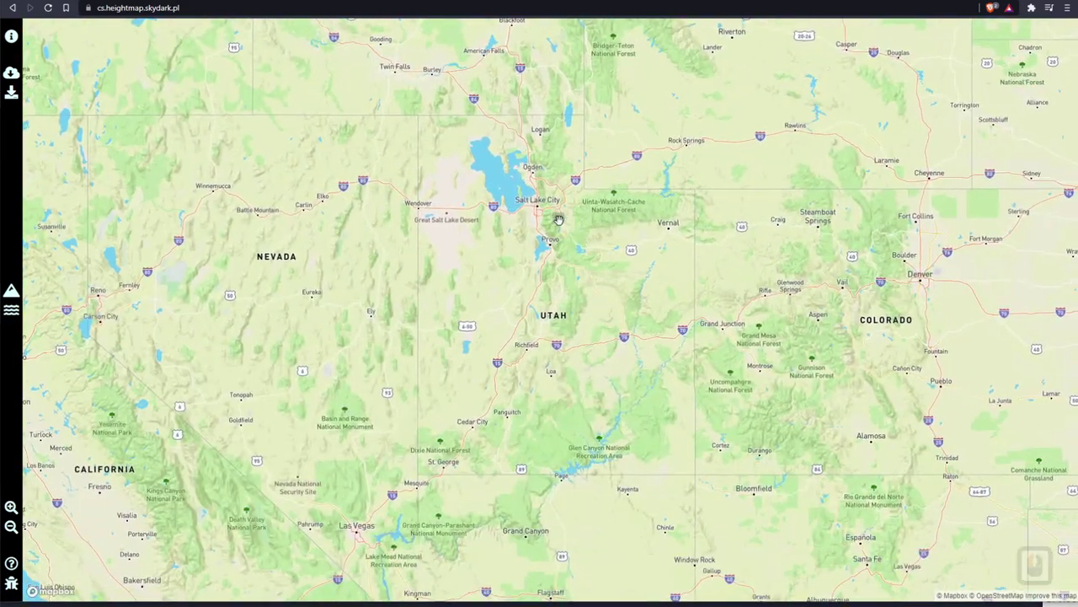
scroll(559, 220, up, 5)
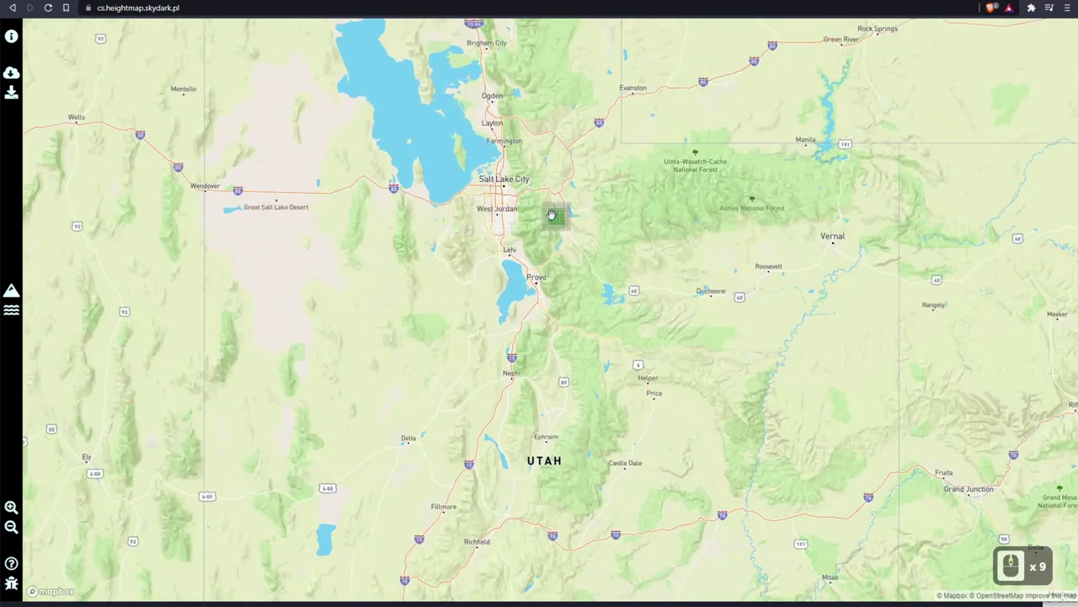
drag(555, 218, 299, 531)
drag(429, 561, 674, 149)
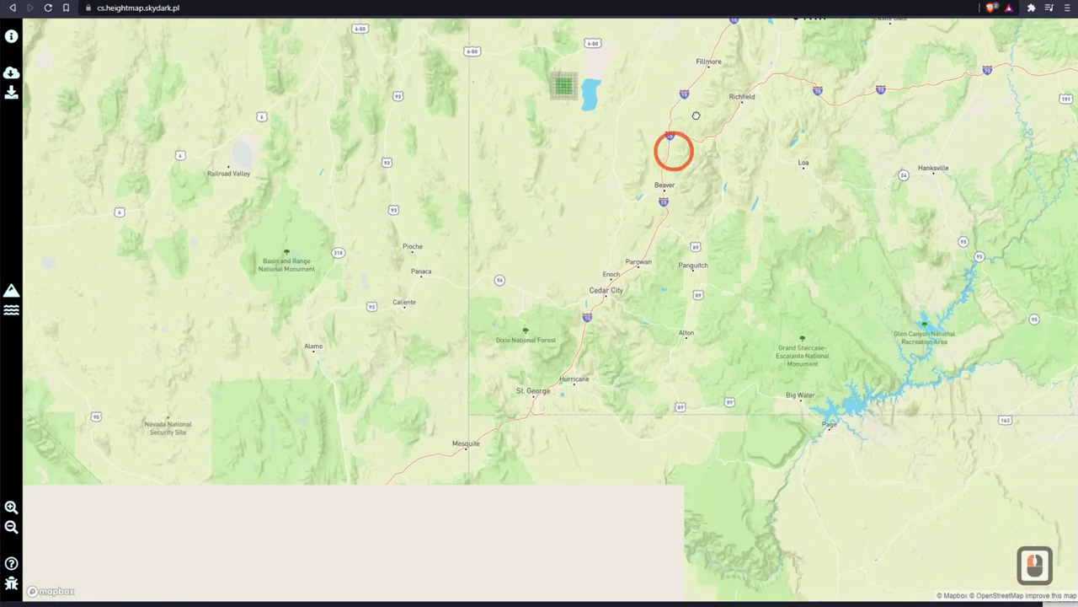
scroll(570, 428, down, 7)
drag(571, 429, 547, 365)
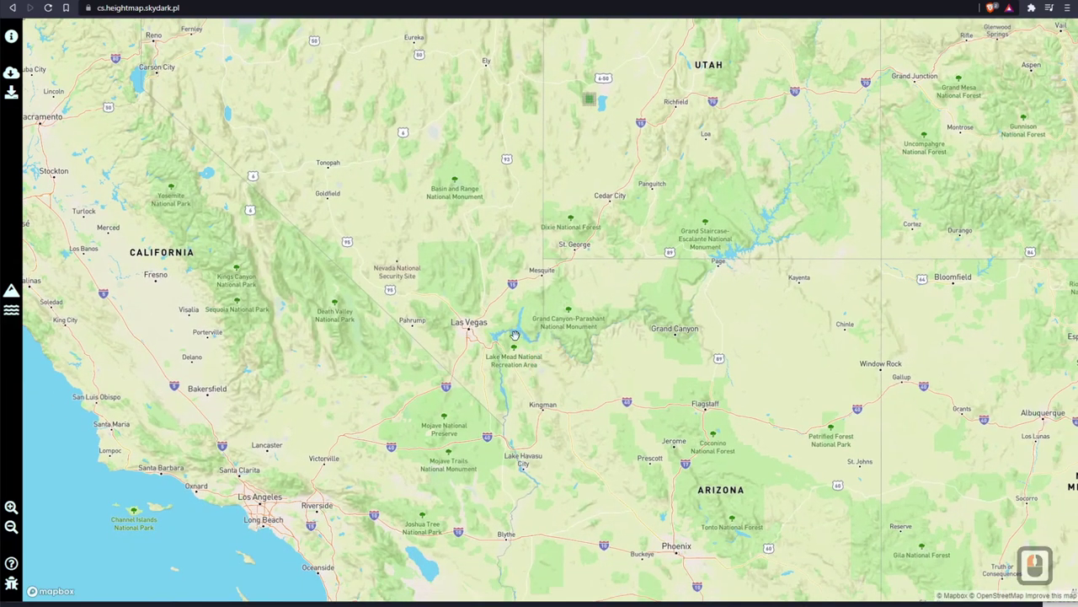
click(602, 332)
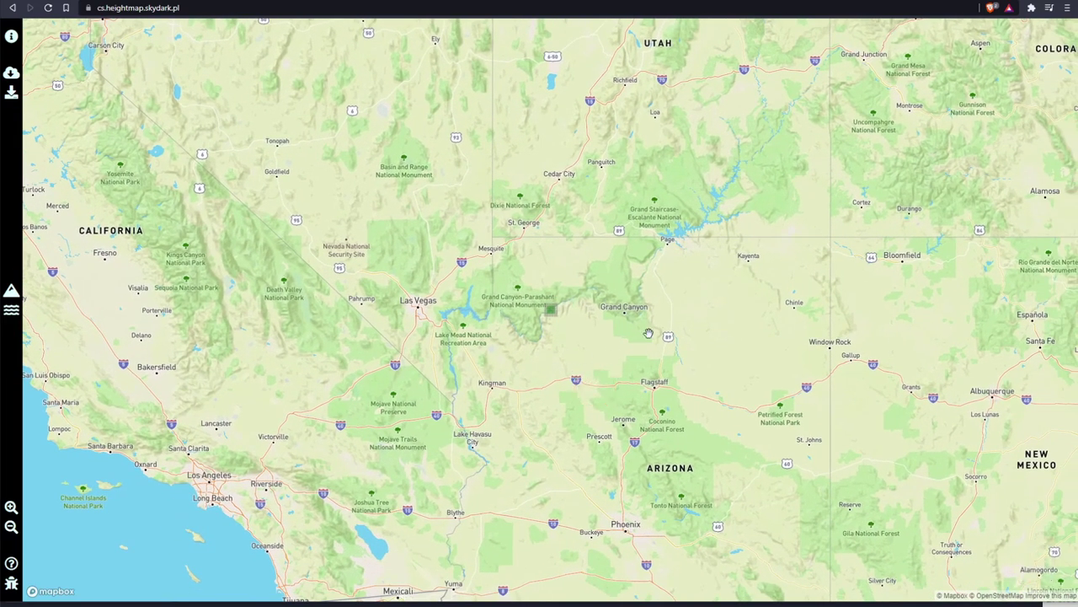
Relocate the selection grid onto the U-shaped river bend between Havasupai Reservation and Signal Hill in the Grand Canyon
scroll(646, 332, up, 5)
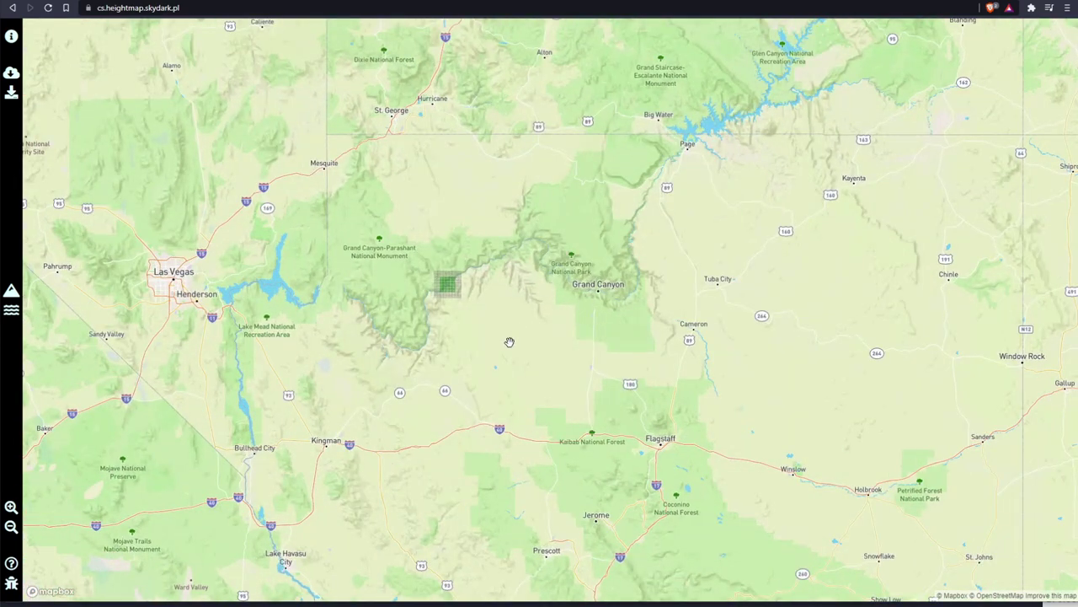
scroll(563, 349, up, 6)
drag(638, 306, 621, 363)
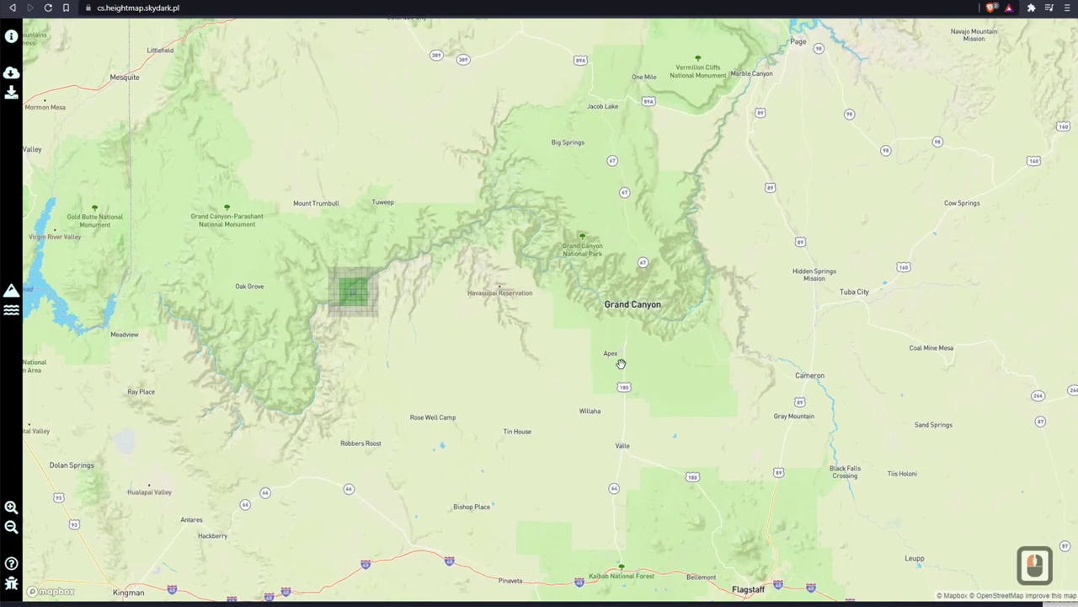
click(545, 271)
drag(544, 273, 587, 430)
scroll(556, 364, up, 13)
scroll(604, 316, up, 6)
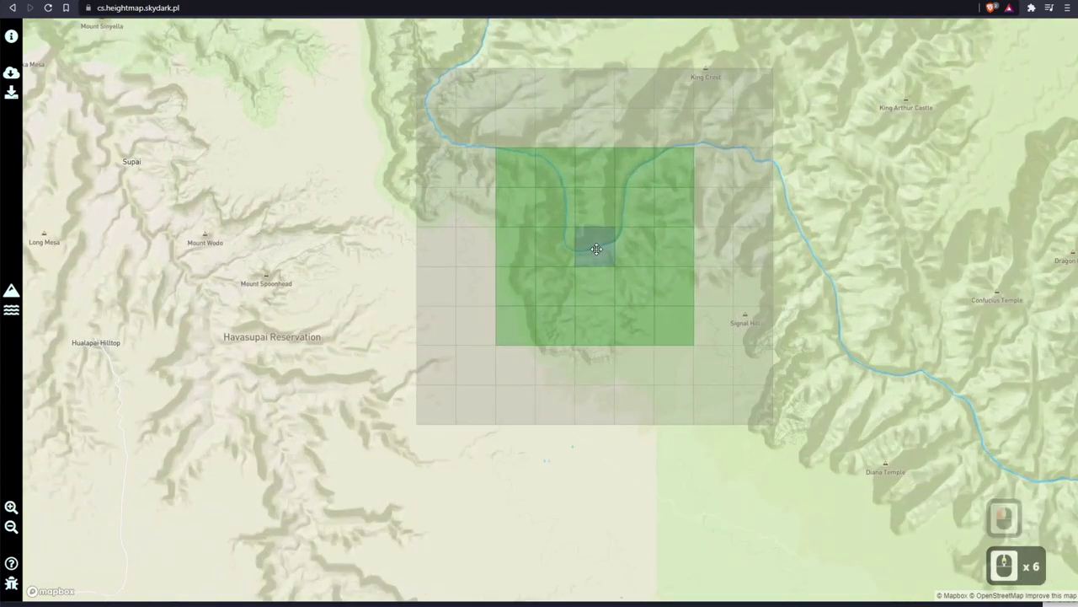
click(592, 245)
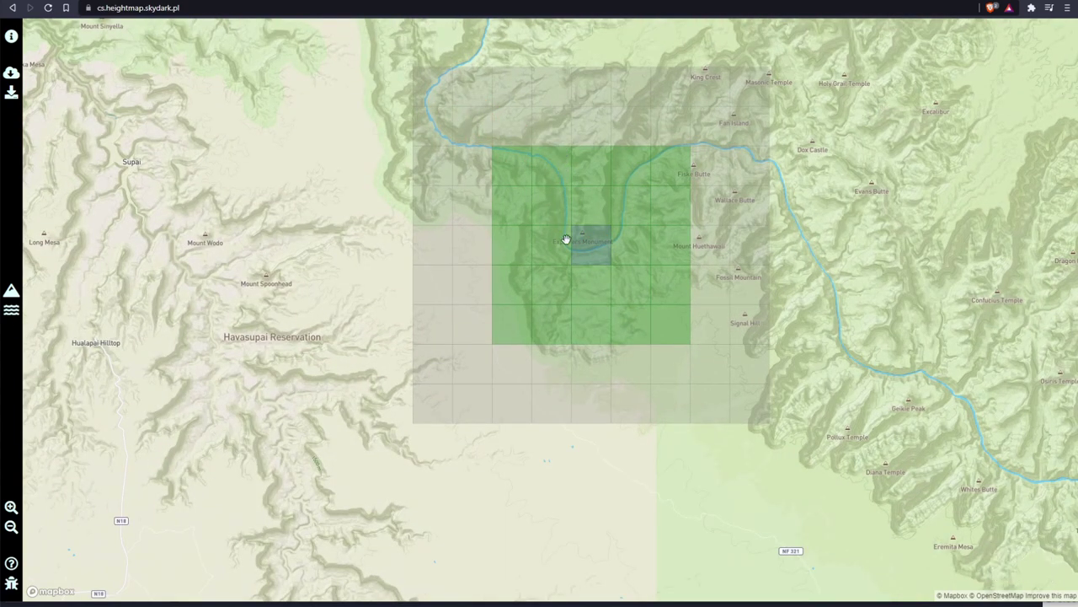
Examine the surrounding Grand Canyon terrain, following the river toward Saddle Mountain for alternative heightmap areas
scroll(847, 412, down, 6)
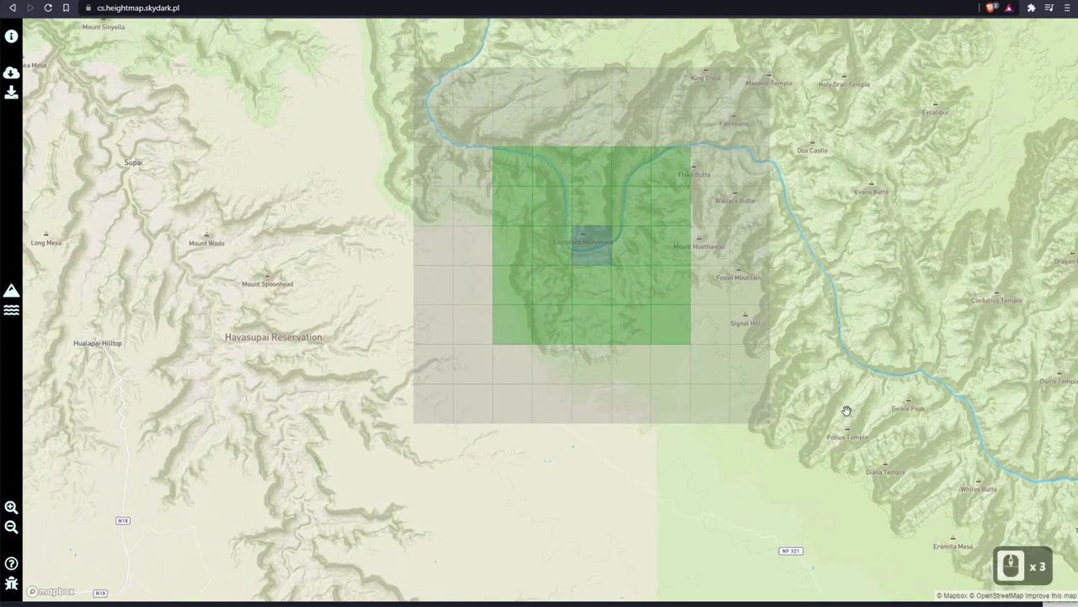
drag(882, 419, 443, 369)
scroll(619, 410, up, 6)
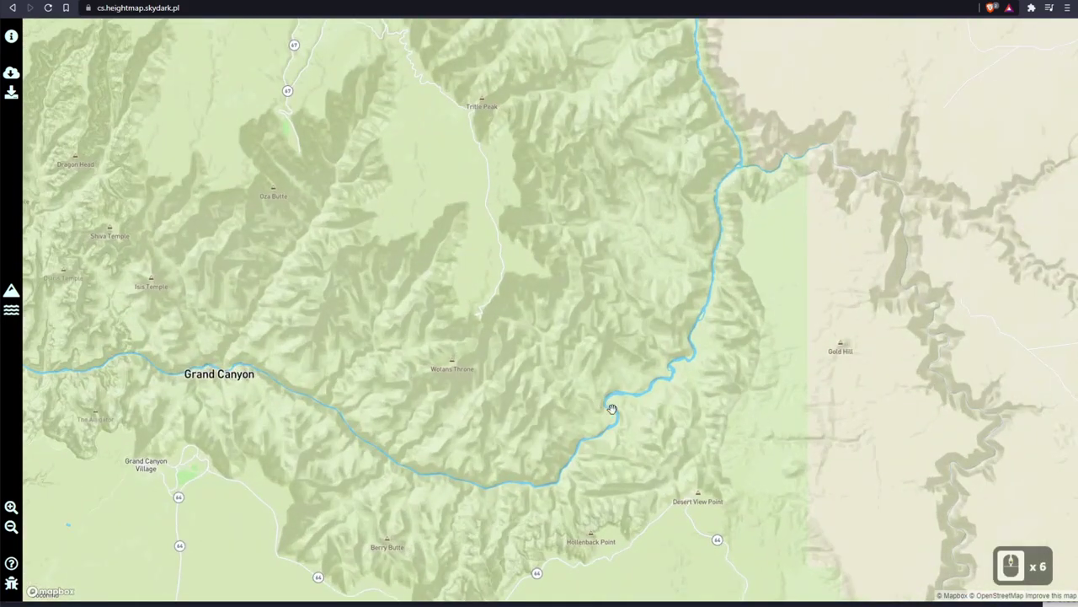
drag(612, 414, 647, 528)
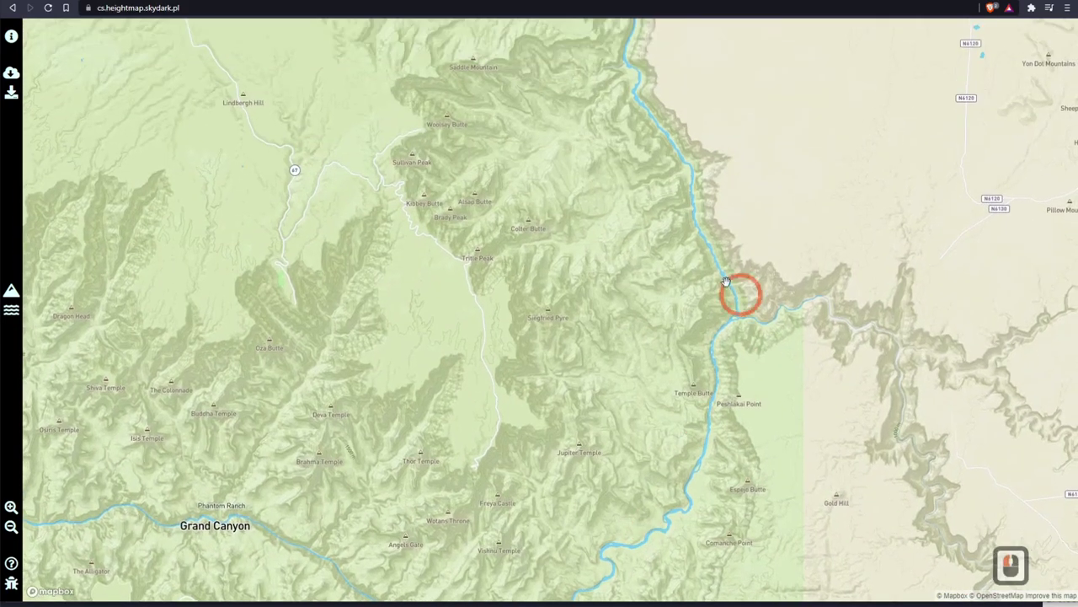
drag(721, 277, 767, 408)
drag(642, 309, 720, 359)
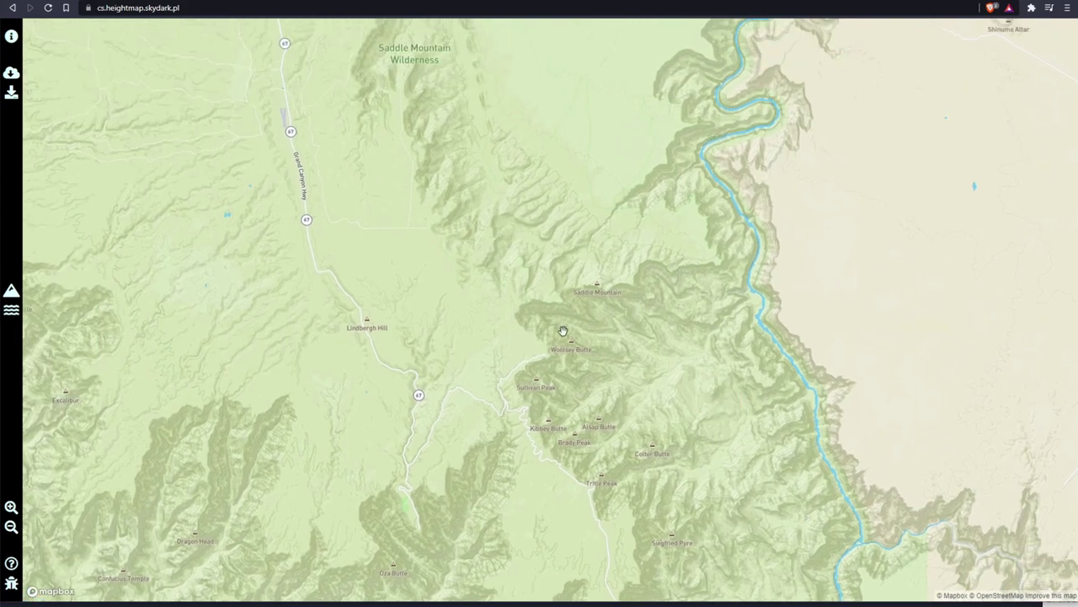
scroll(563, 331, down, 2)
drag(344, 501, 814, 385)
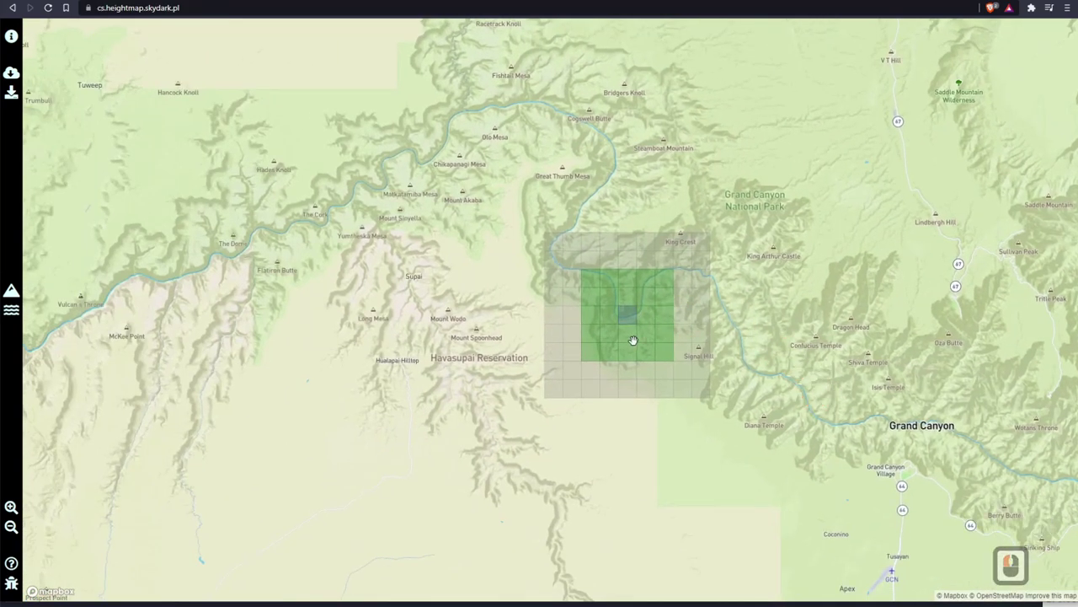
Shift the selection grid slightly north so its central square sits inside the river bend at Explorers Monument
scroll(640, 341, up, 12)
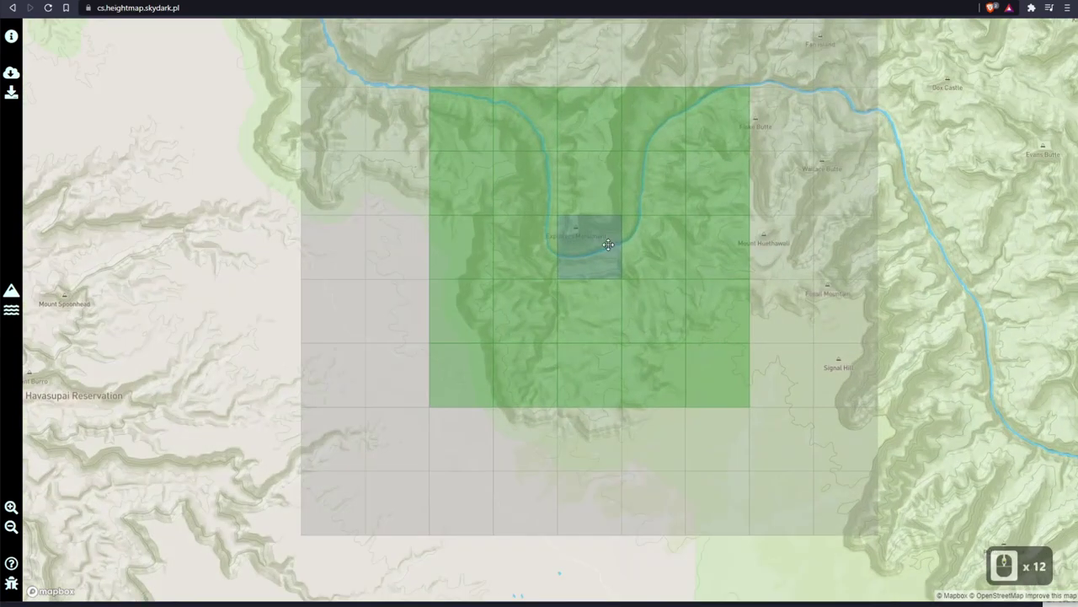
click(595, 239)
drag(596, 239, 585, 211)
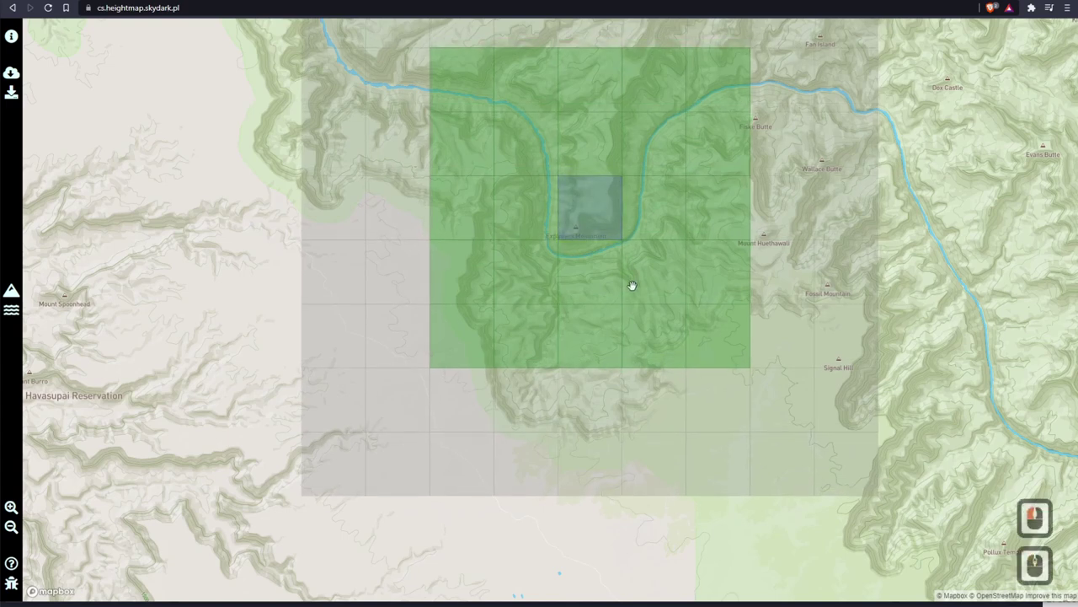
scroll(633, 284, down, 3)
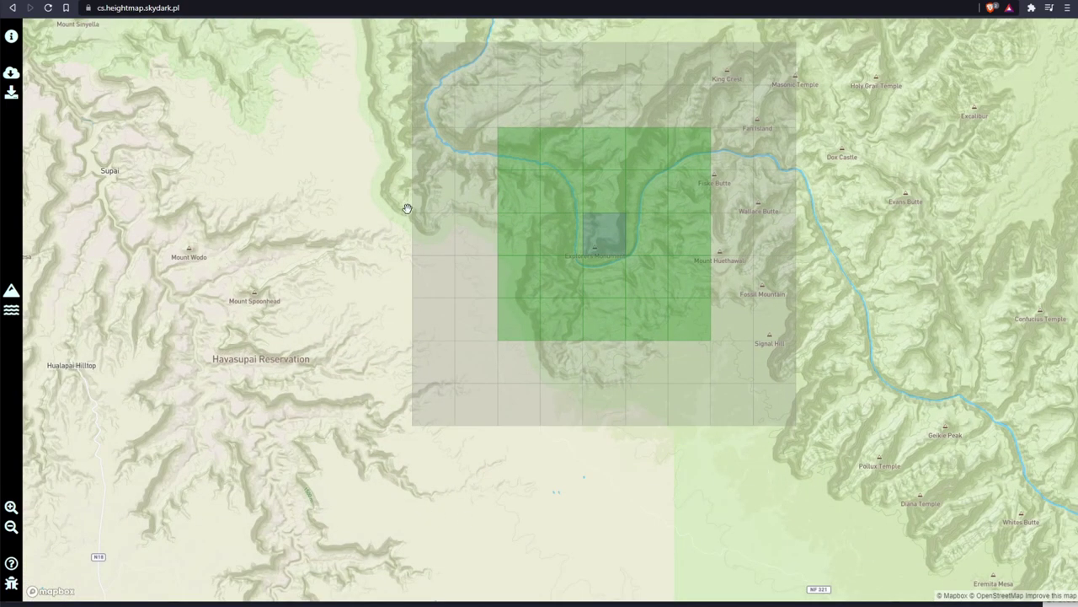
drag(838, 236, 843, 318)
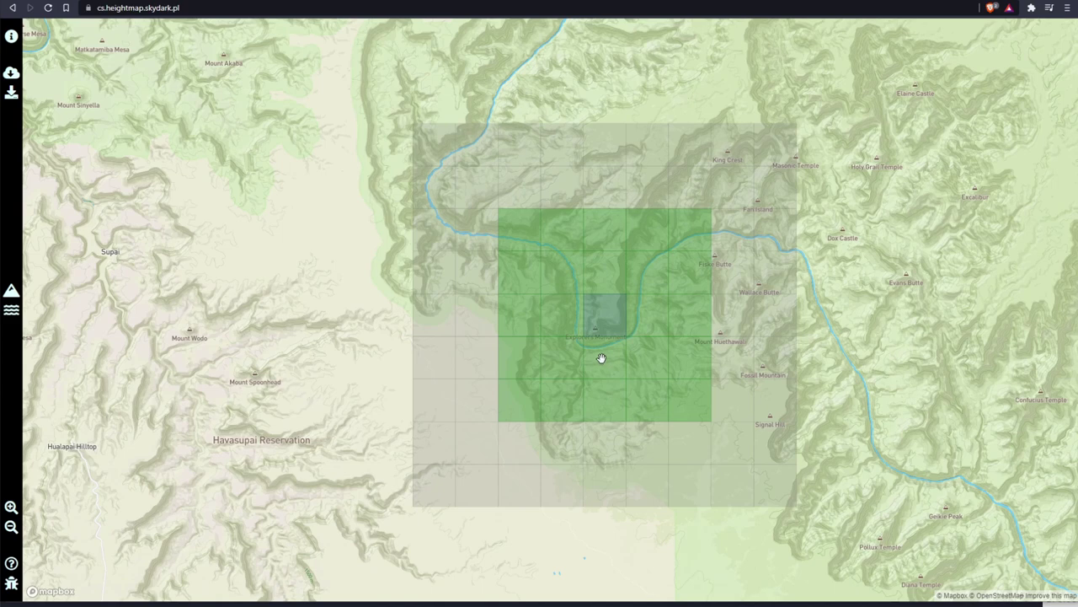
Apply the automatic height settings to the selected area and download its PNG height map as heightmap in Downloads
click(12, 36)
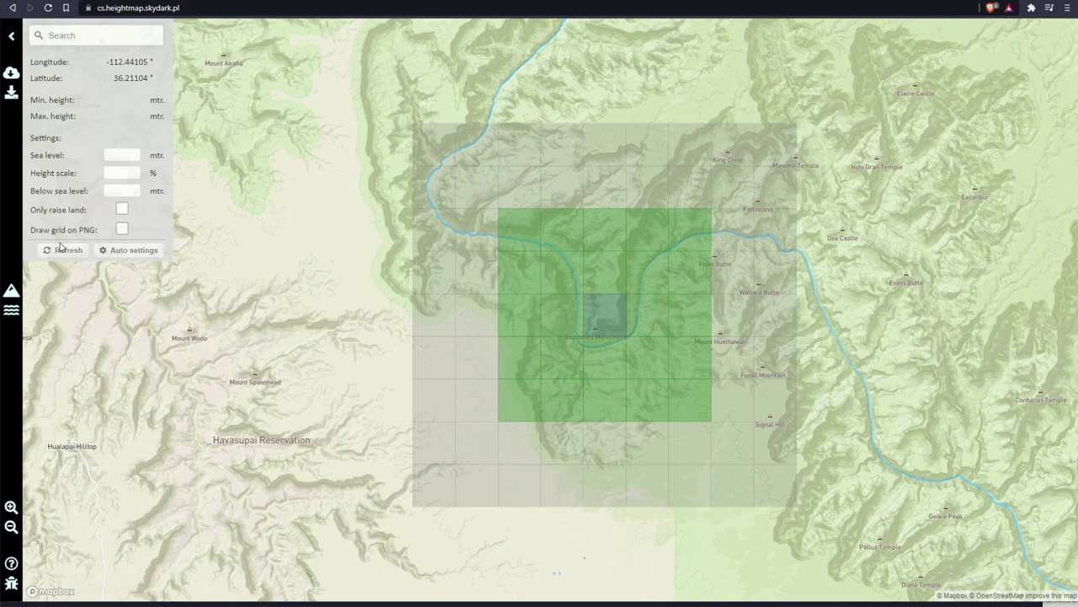
click(110, 250)
click(12, 89)
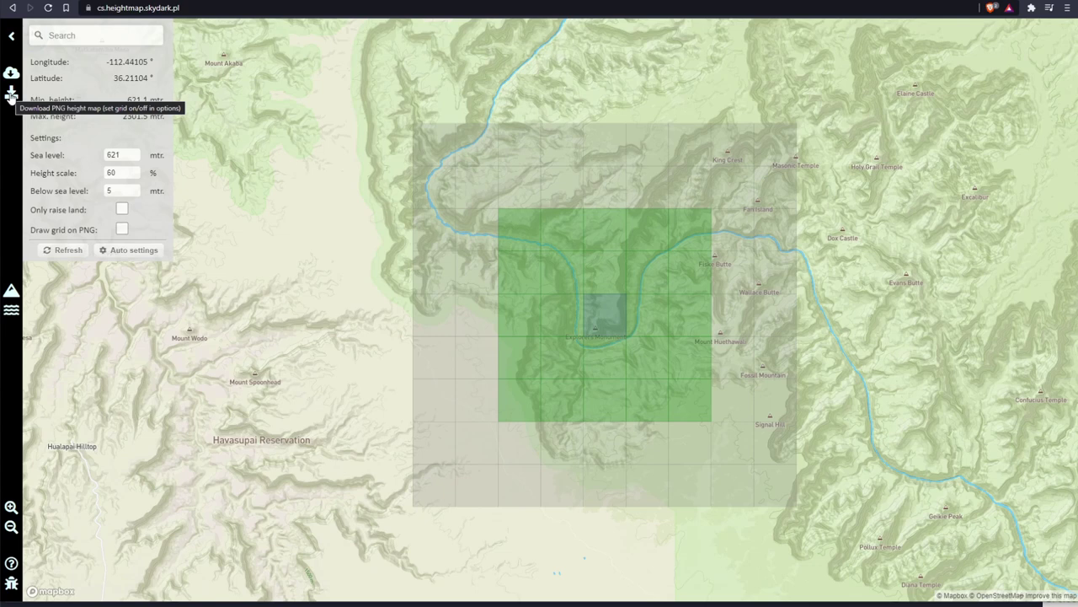
click(11, 95)
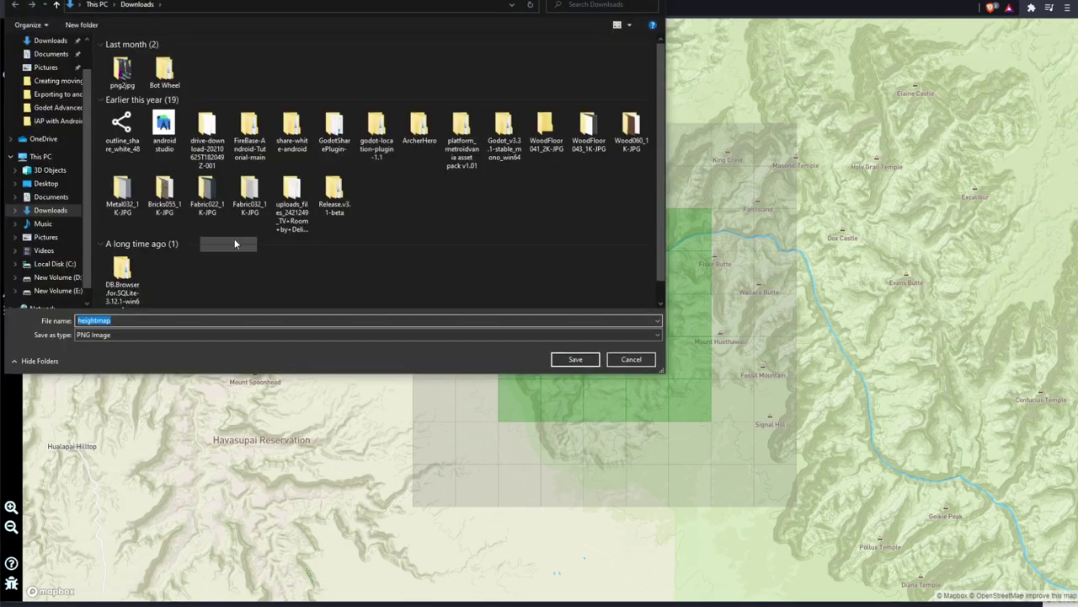
click(557, 360)
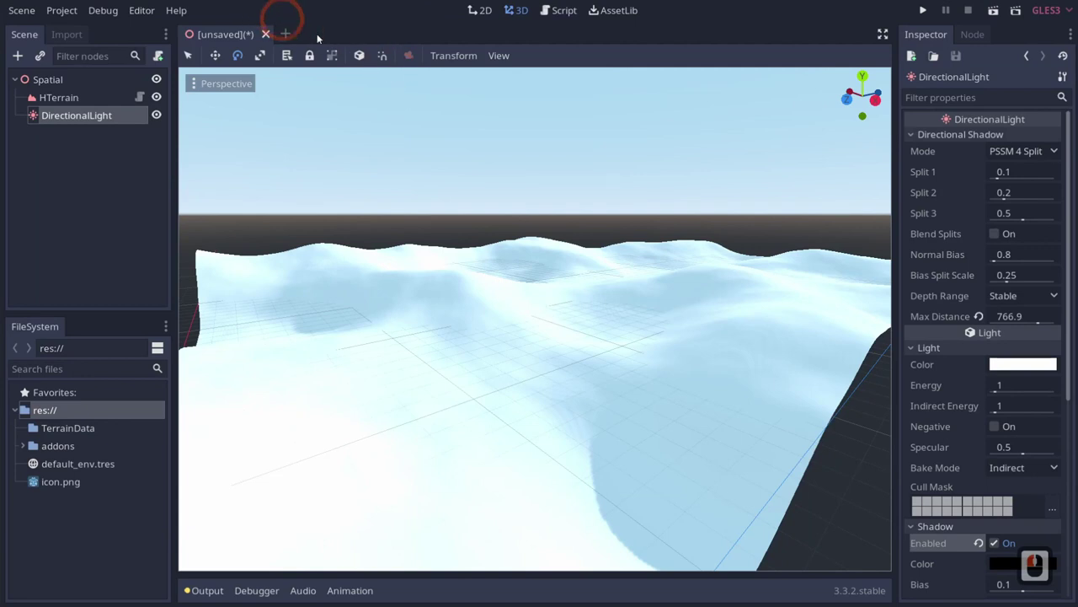
Switch to Godot and open the Import maps dialog for the HTerrain node
click(56, 99)
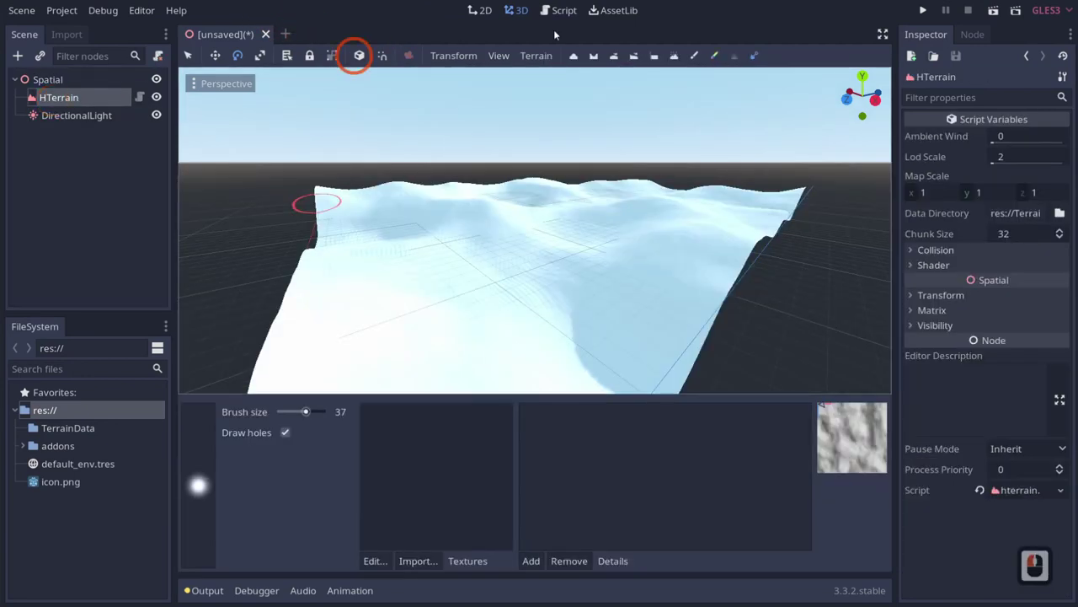
click(536, 56)
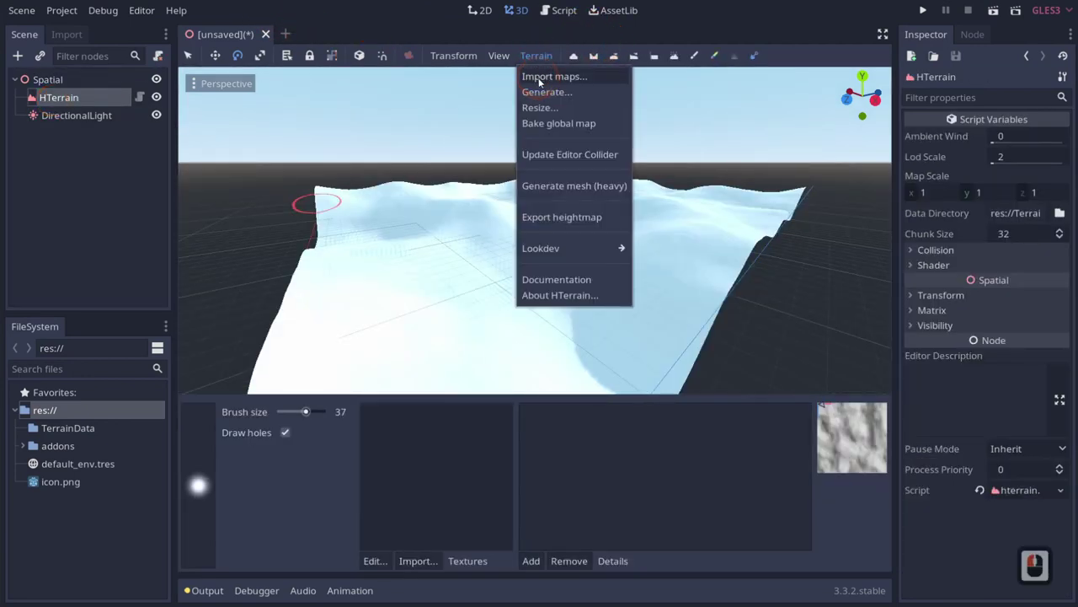
click(539, 77)
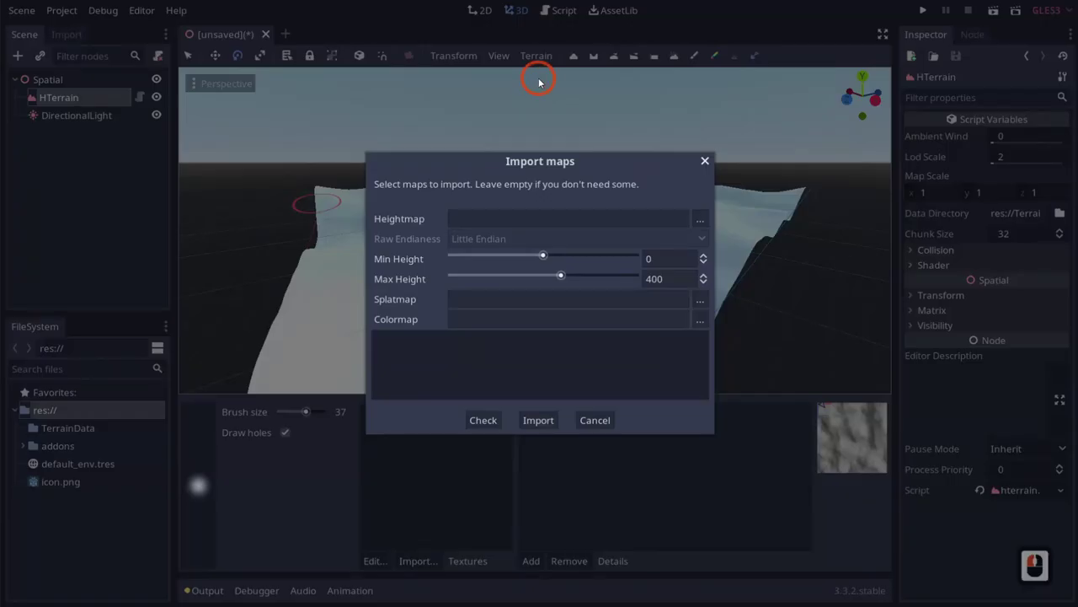
Choose heightmap.png from the Downloads folder as the Heightmap to import
click(700, 220)
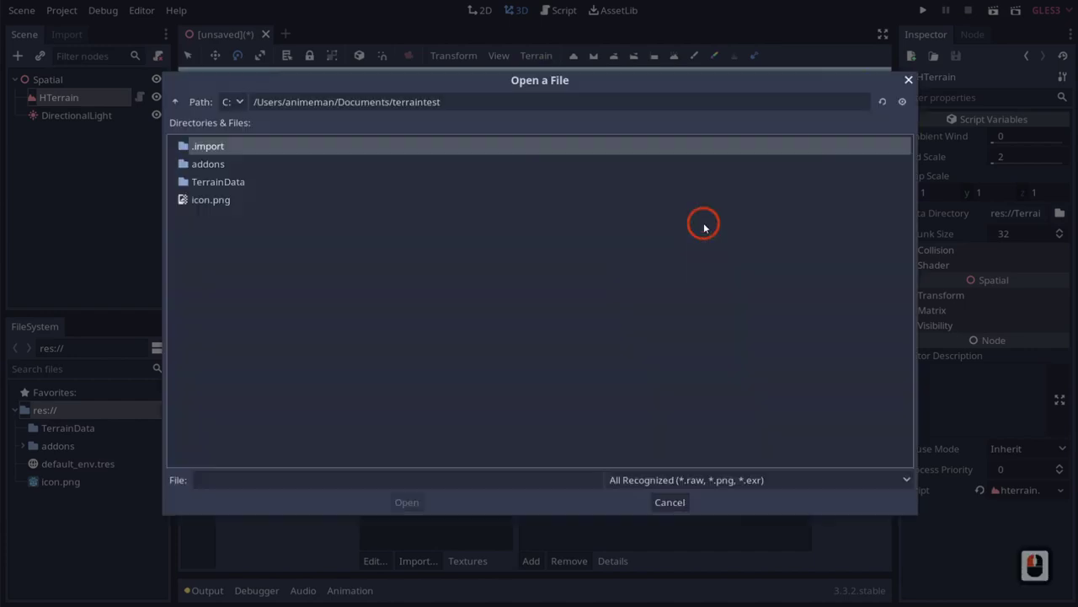
click(175, 101)
click(176, 101)
scroll(230, 268, down, 1)
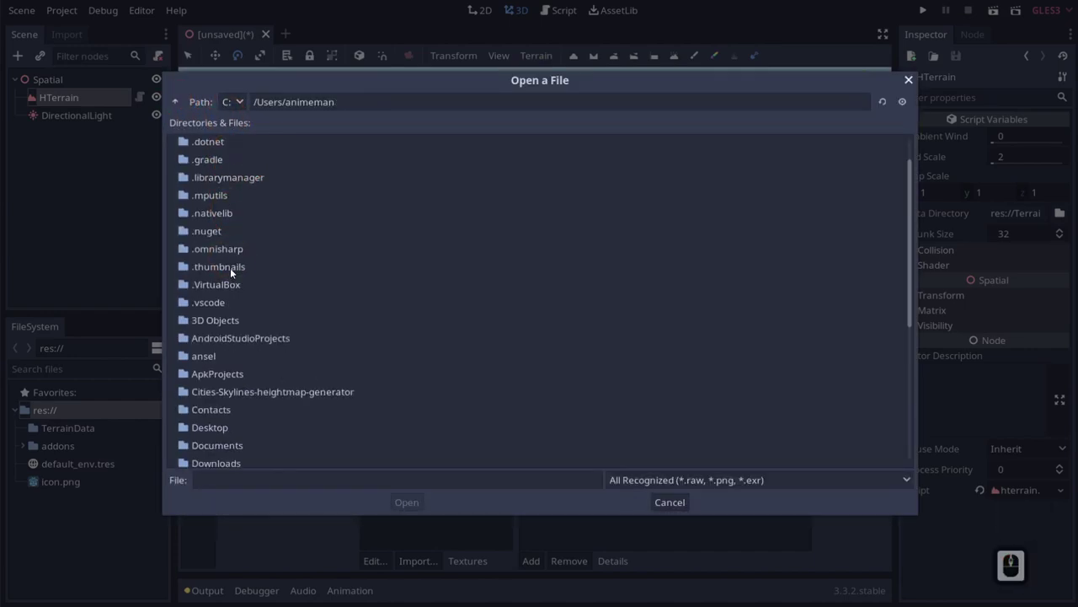
scroll(247, 373, down, 3)
double_click(238, 381)
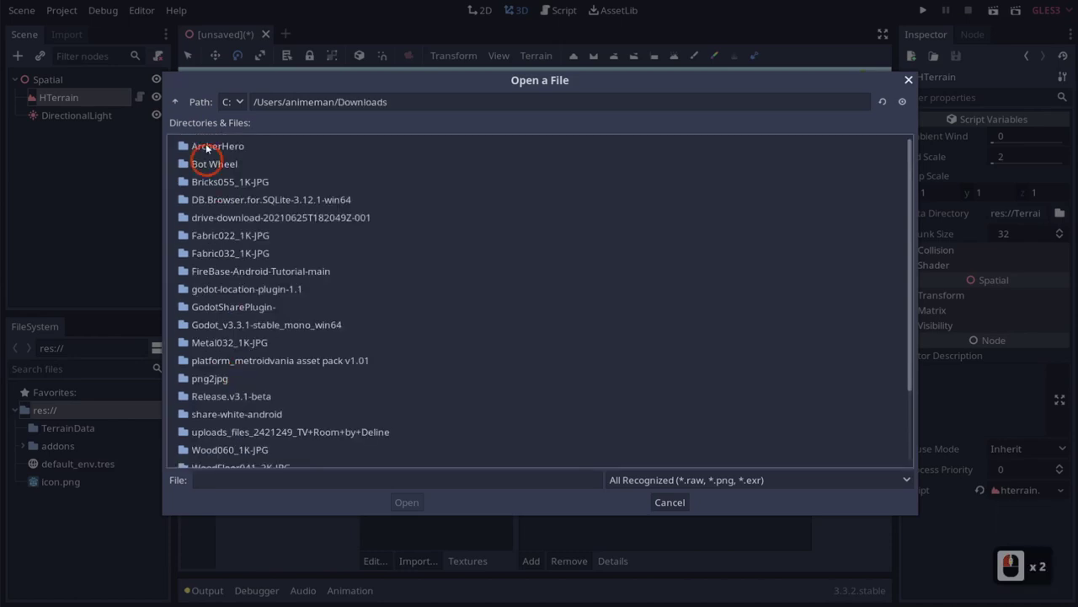
scroll(261, 286, down, 10)
click(253, 430)
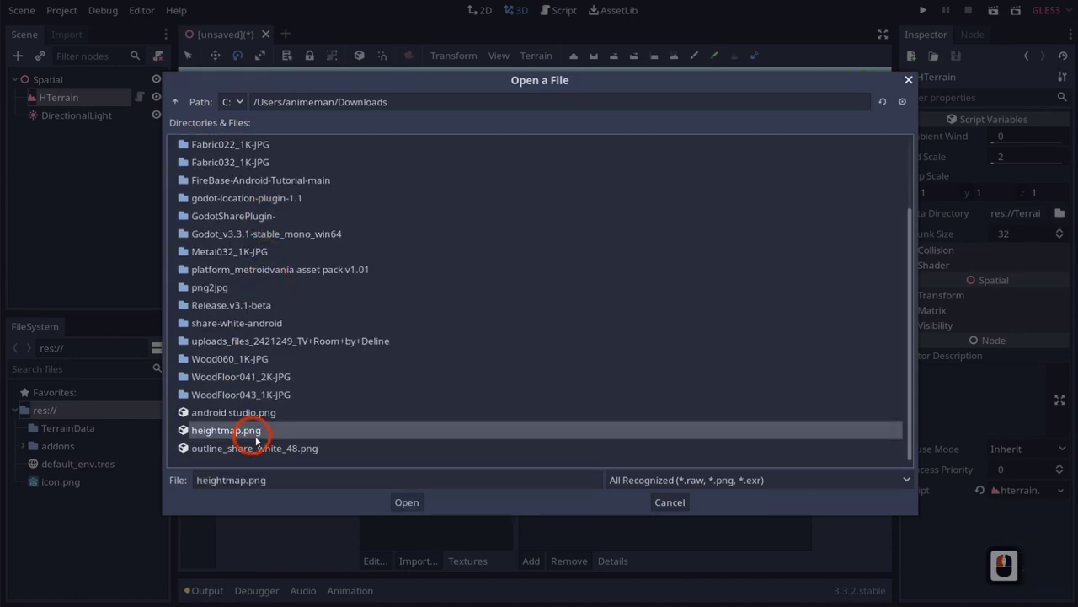
click(403, 503)
click(511, 432)
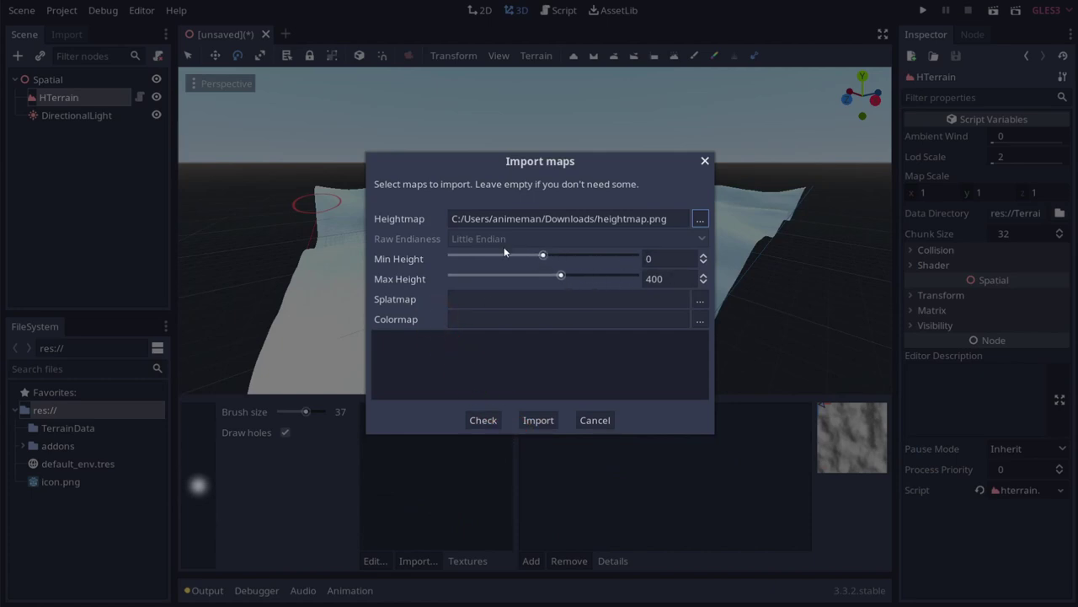
Set the heightmap import's Max Height to 200
double_click(647, 279)
text(200)
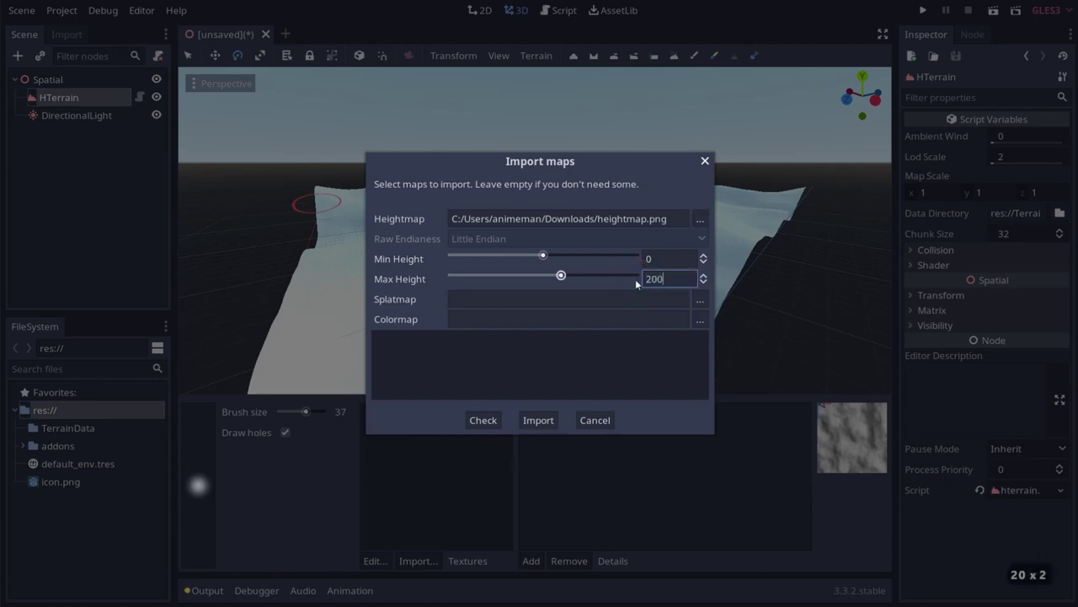
key(Return)
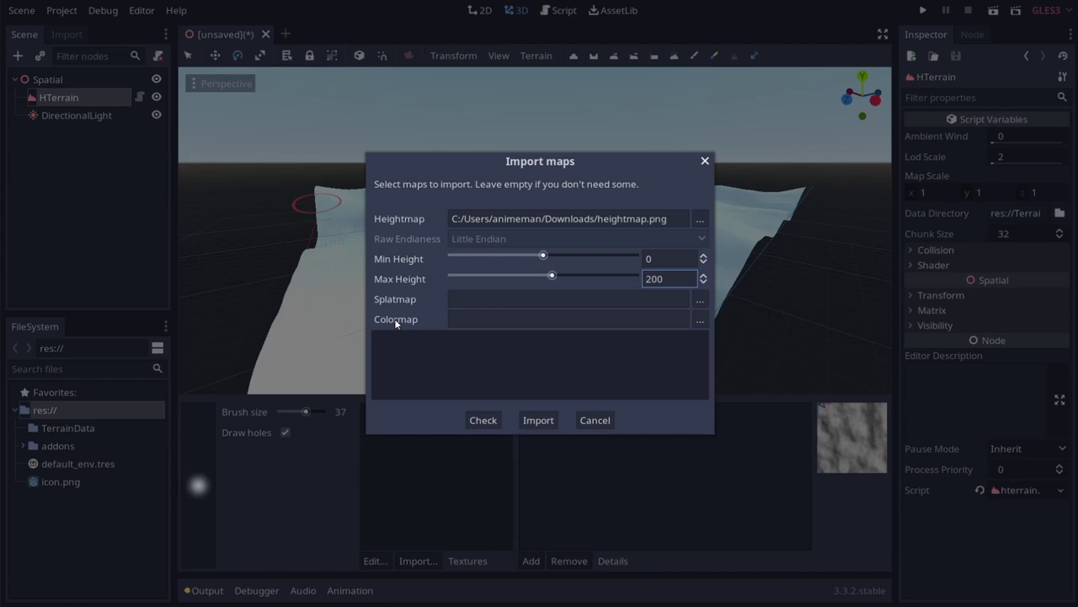
Import the chosen heightmap into the terrain and look over the resulting relief
click(537, 420)
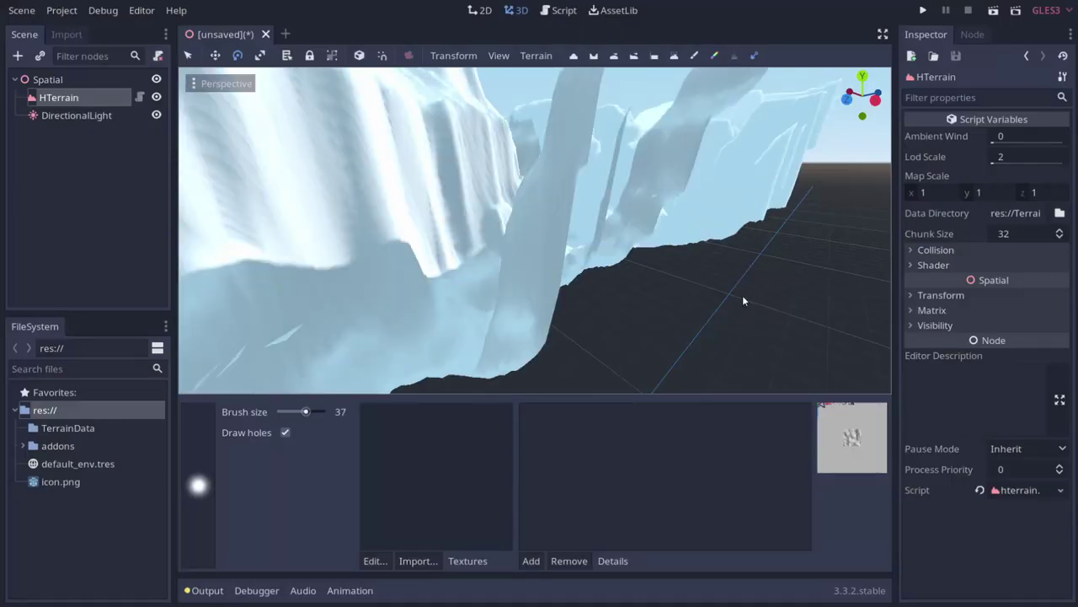
right_drag(743, 295, 540, 302)
key(w)
key(e)
key(shift+w)
key(w)
scroll(765, 294, down, 12)
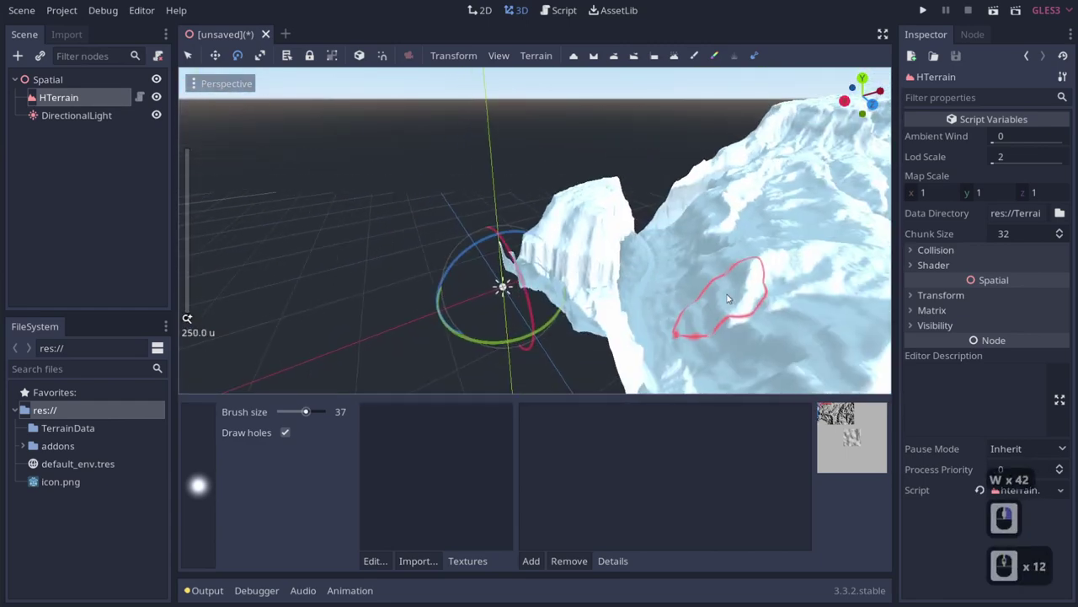
Fly over the imported terrain to examine its slopes, its edges and the flat area around them
right_drag(733, 296, 539, 301)
key(d)
key(w)
key(shift)
key(e)
key(e)
key(e)
key(e)
shift+scroll(539, 301, up, 12)
key(e)
shift+scroll(539, 301, up, 4)
key(d)
key(d)
key(d)
key(d)
key(d)
key(d)
key(a)
key(a)
key(w)
key(e)
key(w)
key(d)
key(e)
key(w)
key(a)
shift+right_click(505, 181)
key(w)
key(a)
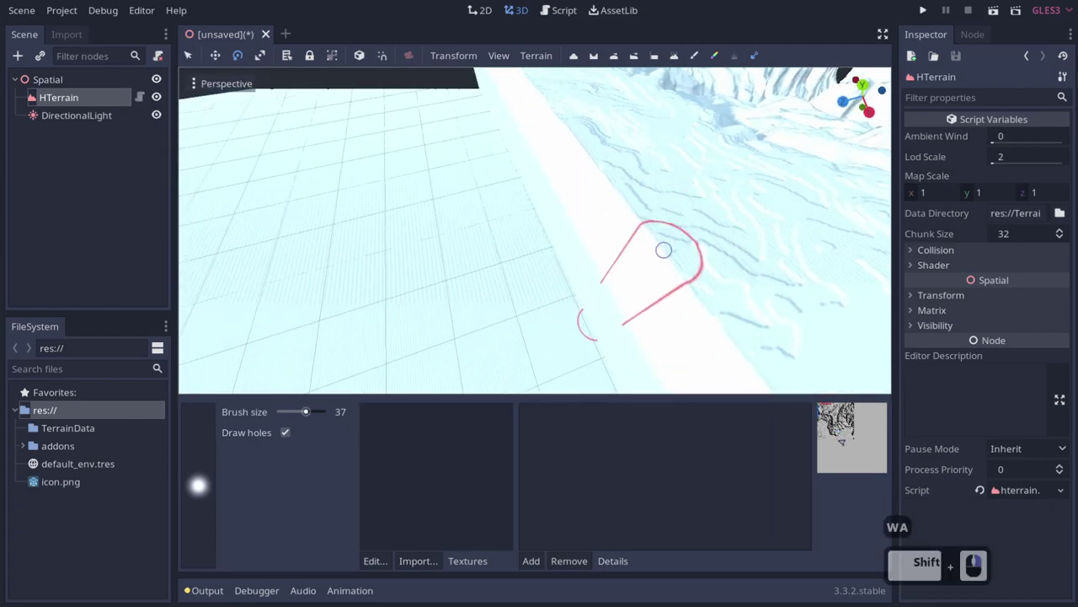
key(w)
shift+right_drag(663, 250, 537, 298)
key(a)
key(a)
key(e)
key(e)
key(d)
key(w)
key(d)
key(d)
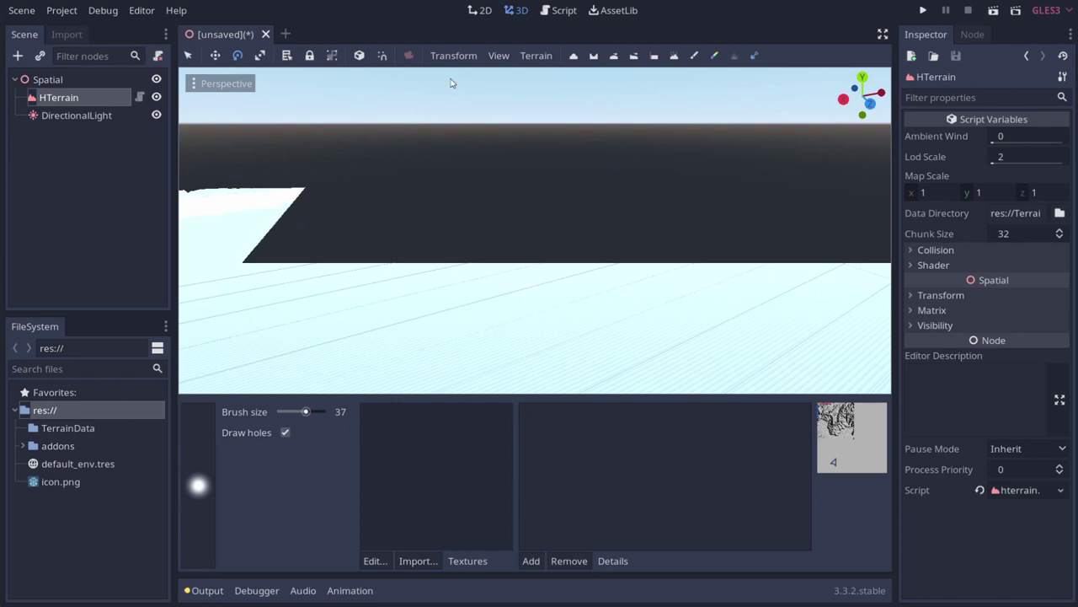
Set the 3D viewport's View Z-Far to 3000
click(505, 59)
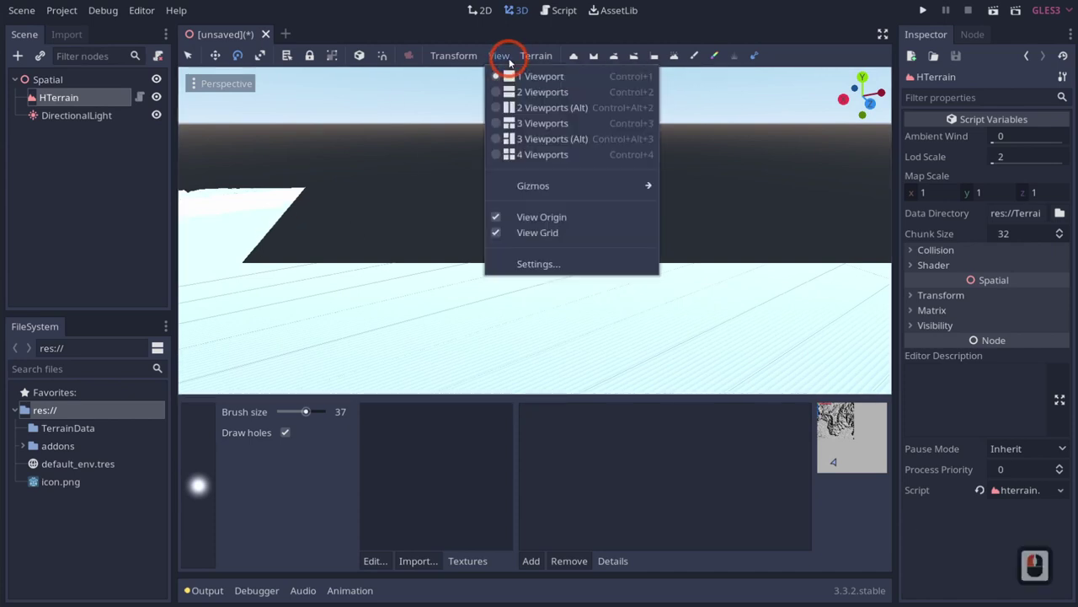
click(537, 262)
drag(551, 343, 373, 326)
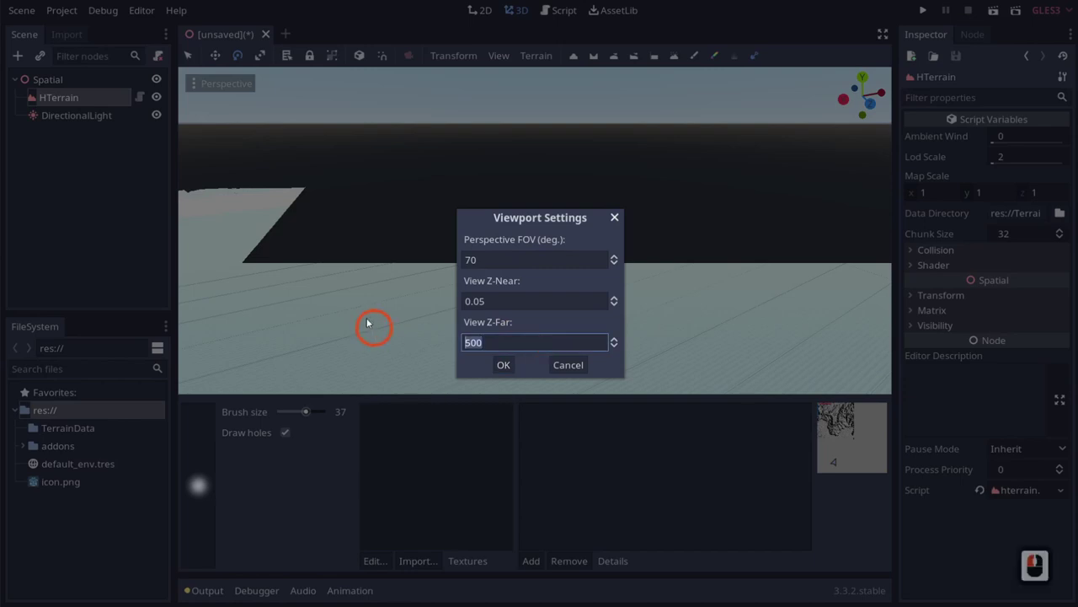
text(3000)
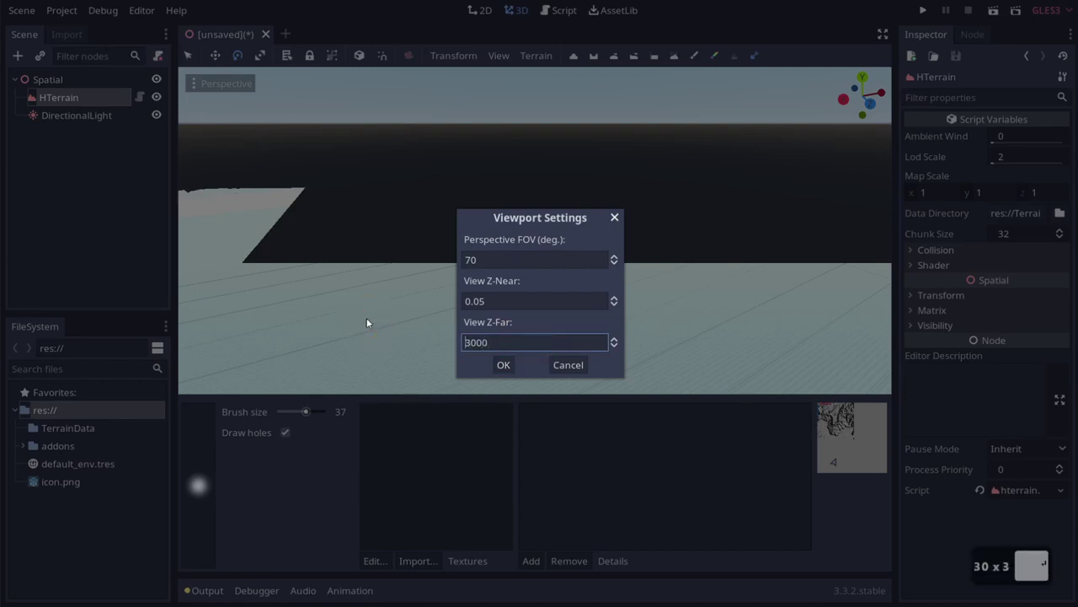
click(497, 364)
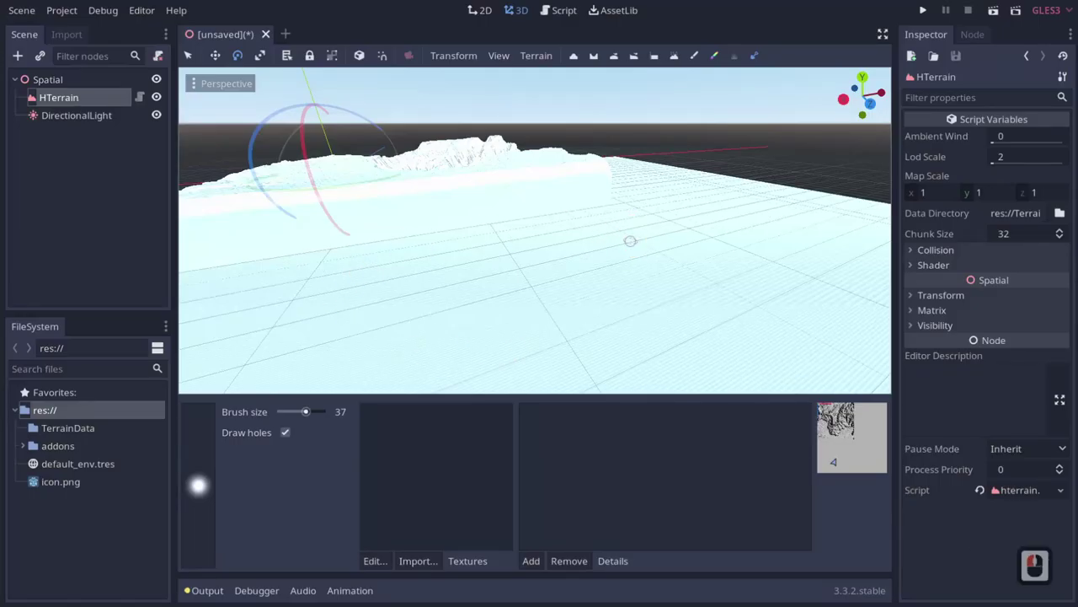
Inspect the full extent of the terrain and check its resolution in the Resize terrain dialog
shift+right_drag(540, 302, 588, 224)
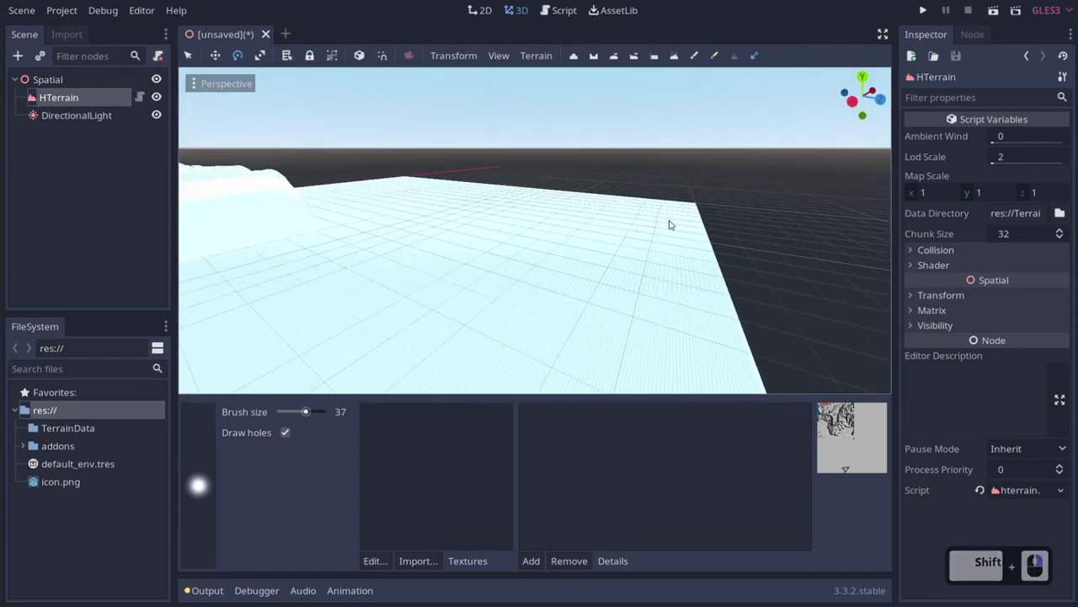
right_drag(645, 246, 540, 370)
key(w)
key(e)
key(q)
click(543, 55)
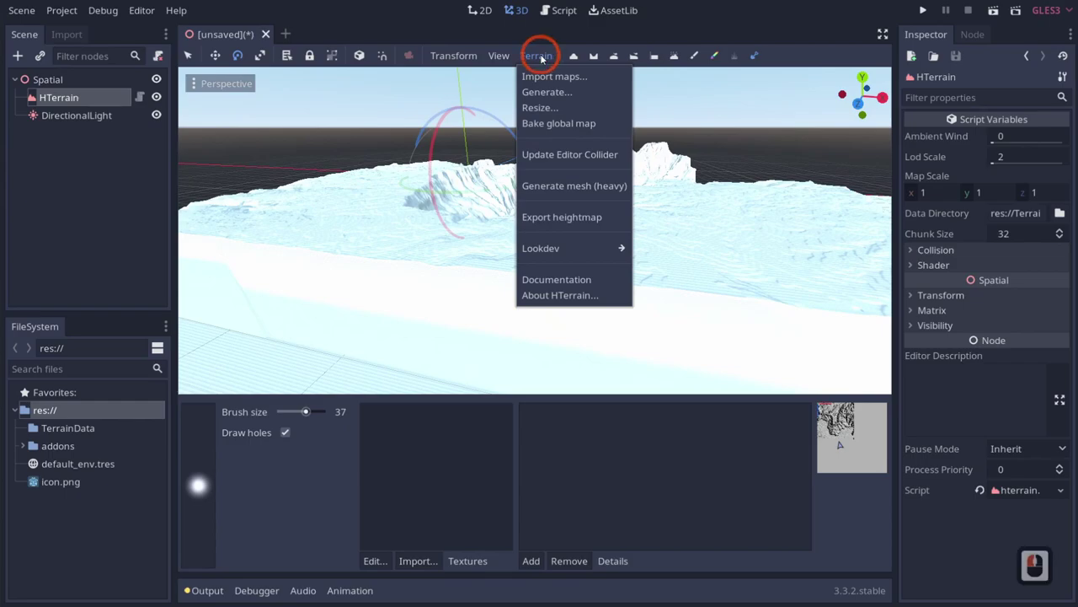
click(544, 110)
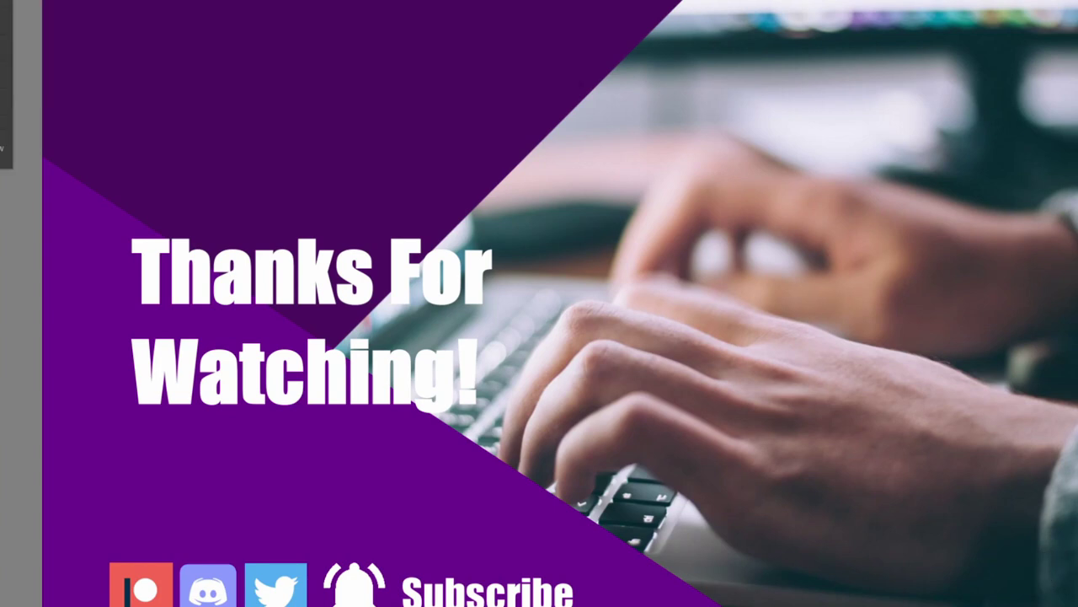
Switch to Krita, open heightmap.png and enlarge the window to show the whole workspace
key(ctrl+o)
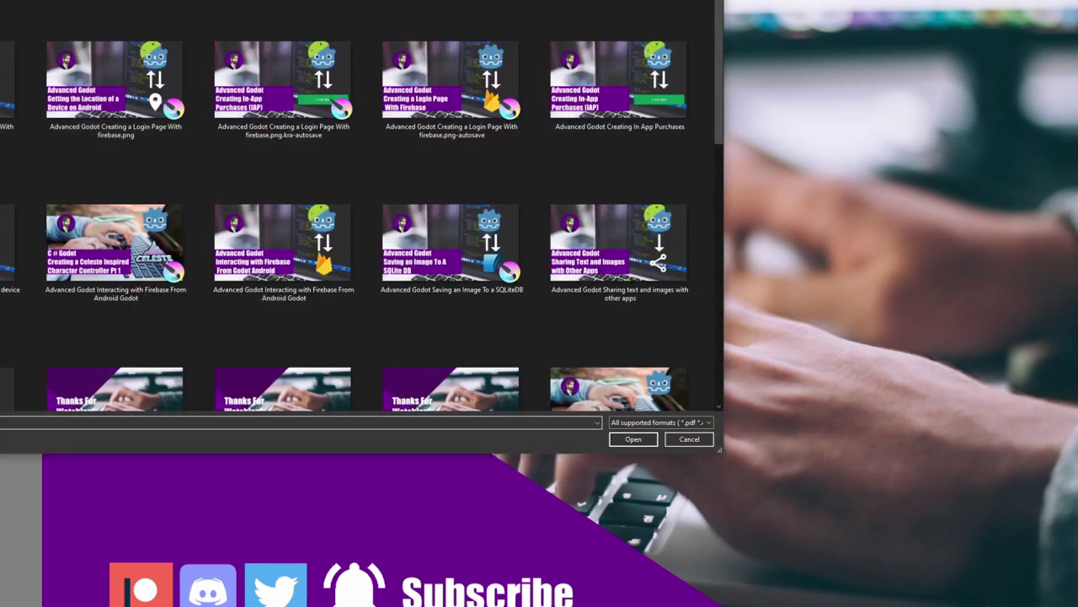
click(2, 67)
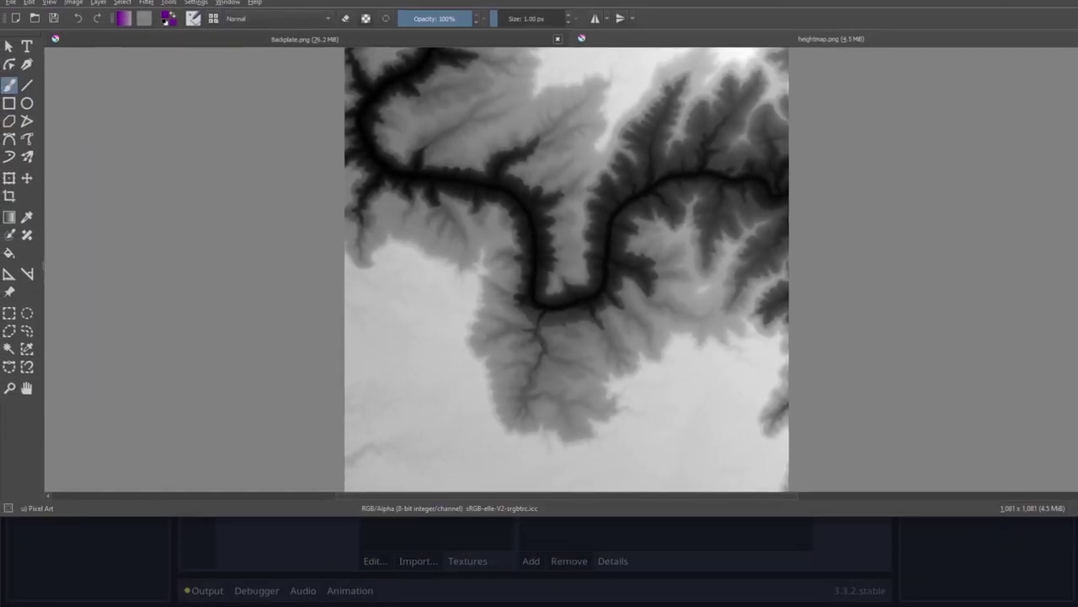
mouse_move(1077, 190)
mouse_down()
mouse_move(970, 191)
mouse_move(1073, 203)
mouse_up()
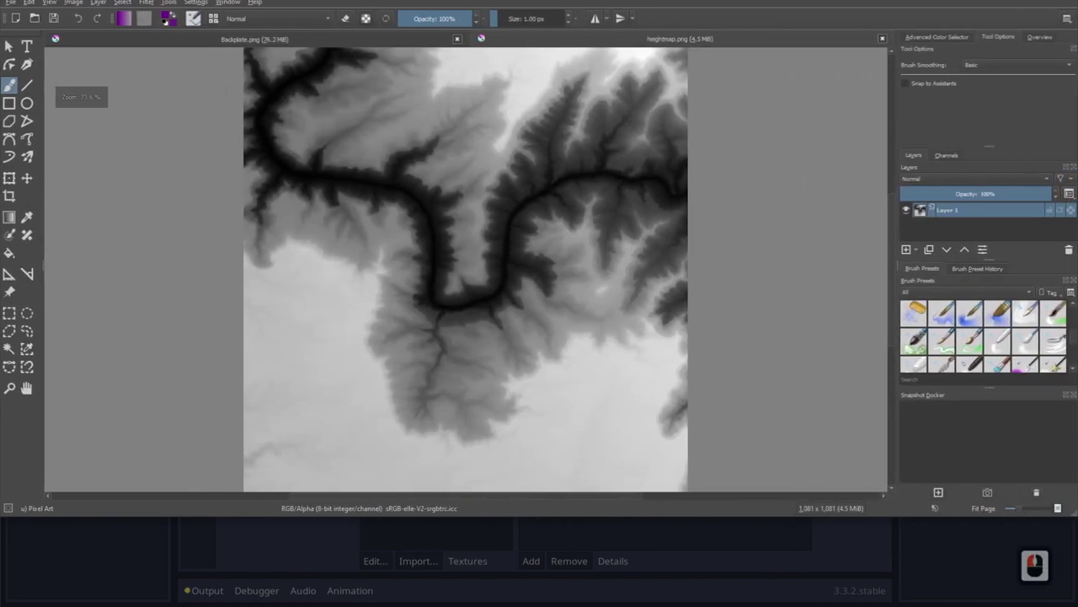
drag(568, 512, 560, 603)
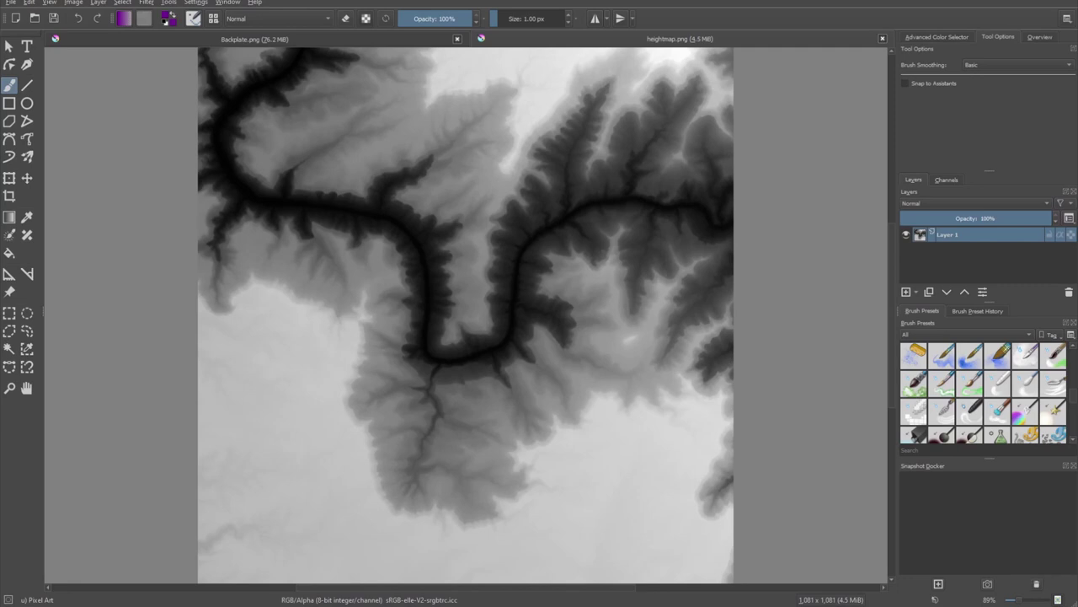
Compare the heightmap's pixel dimensions in its image properties with the terrain resolution in Godot, closing the Resize terrain dialog
click(74, 2)
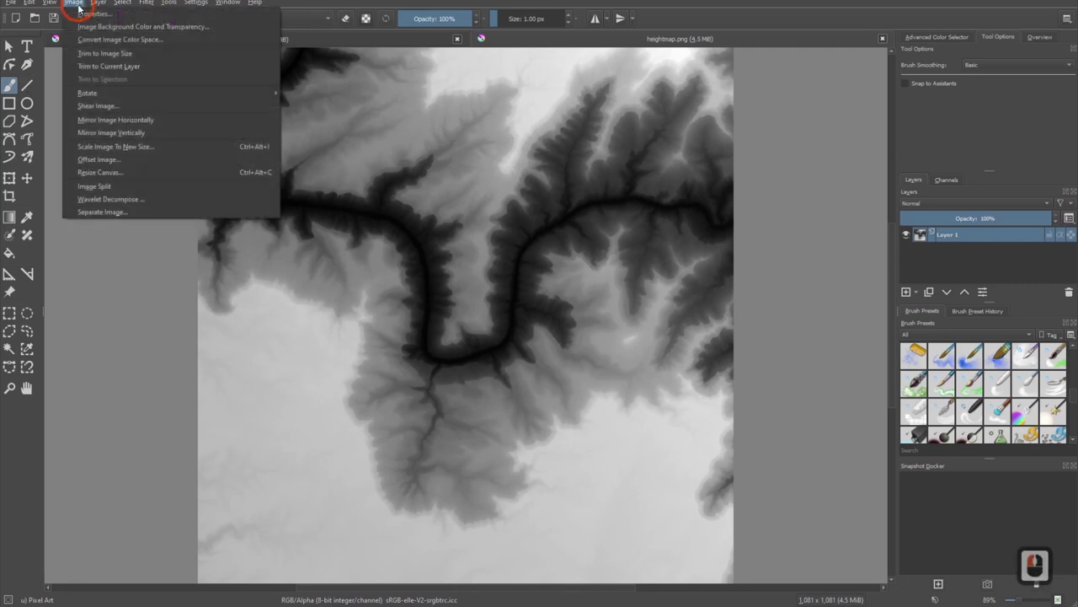
click(91, 14)
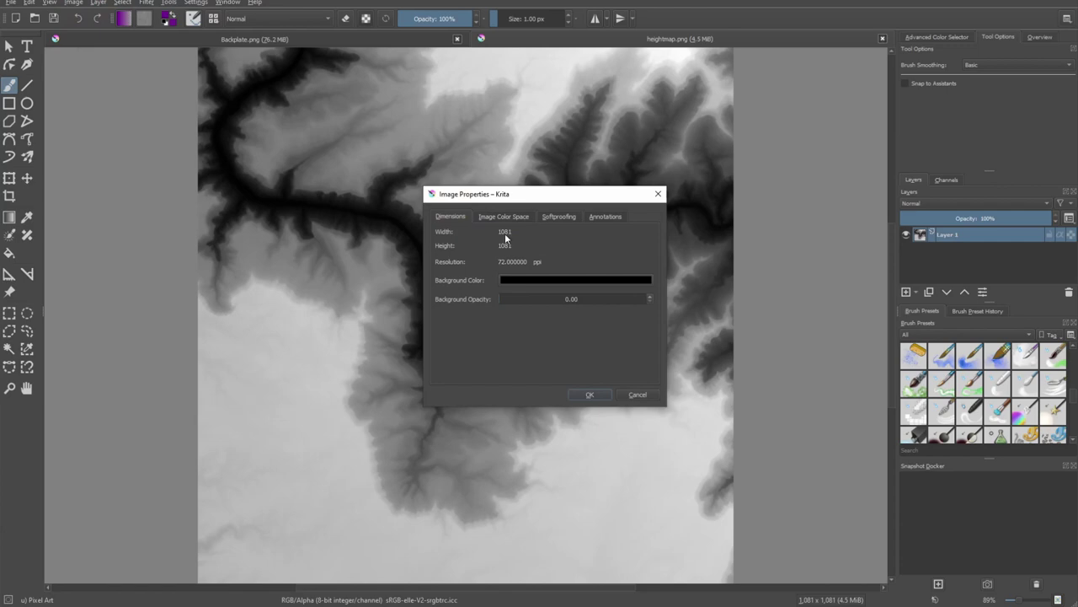
key(alt+Tab)
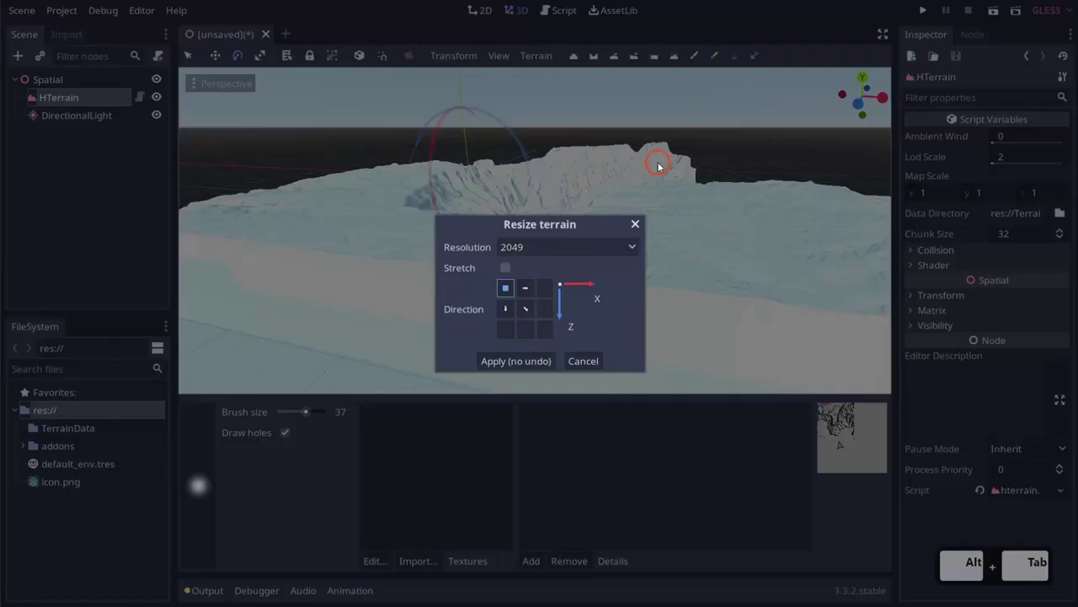
click(637, 224)
Examine from above how much of the terrain the imported heightmap covers
key(s)
right_drag(637, 224, 539, 288)
key(e)
key(d)
key(e)
shift+middle_drag(539, 288, 618, 187)
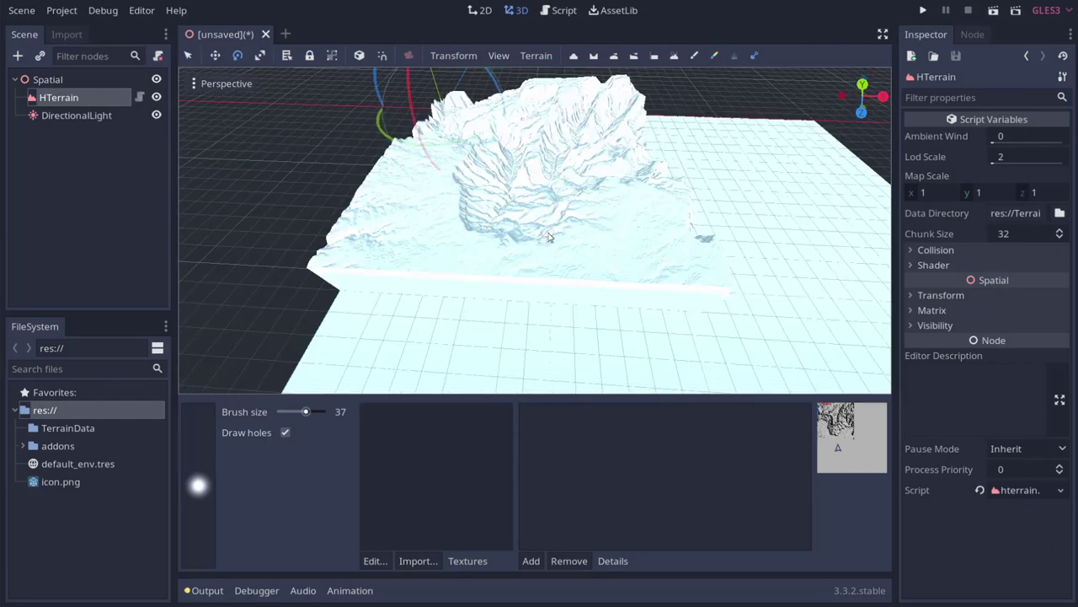
right_drag(548, 209, 554, 178)
key(s)
key(e)
key(shift+q)
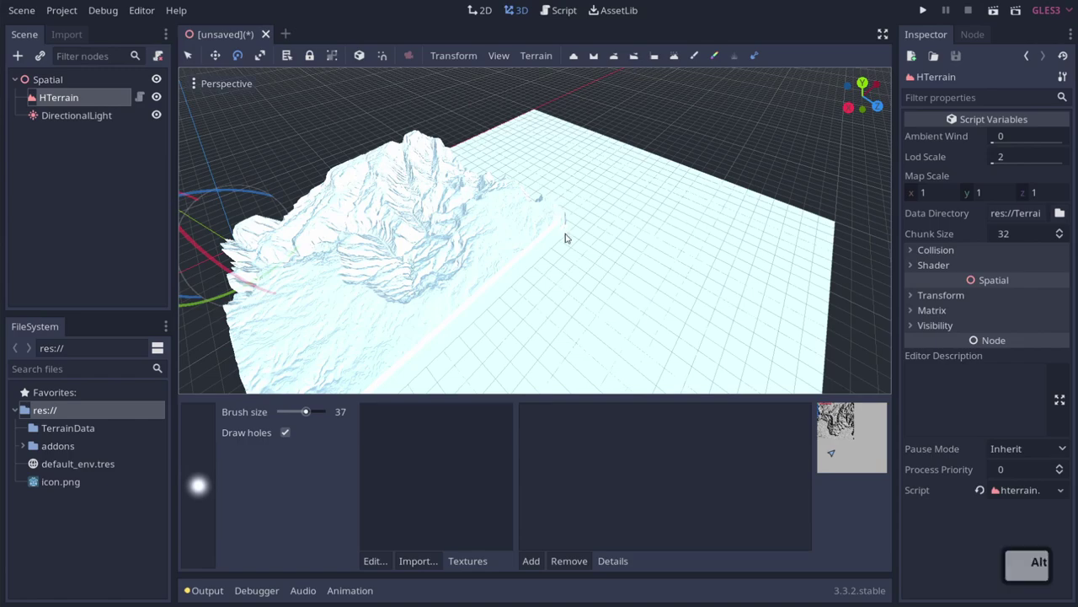
Switch to Krita and scale the heightmap image to 2048 by 2048 px with proportions constrained
key(alt+Tab)
key(alt+Tab)
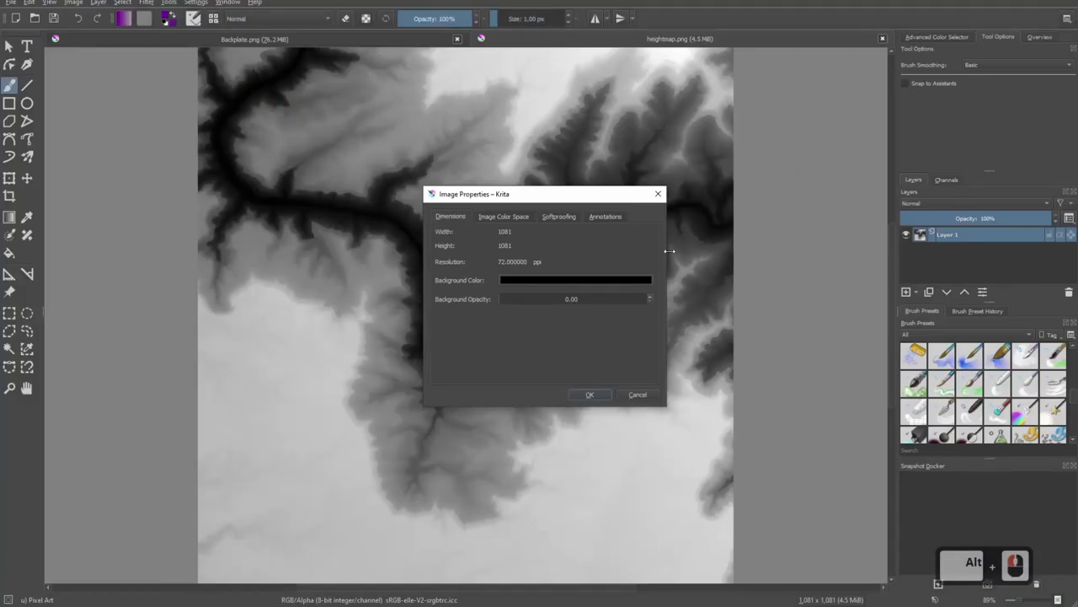
click(658, 194)
click(72, 4)
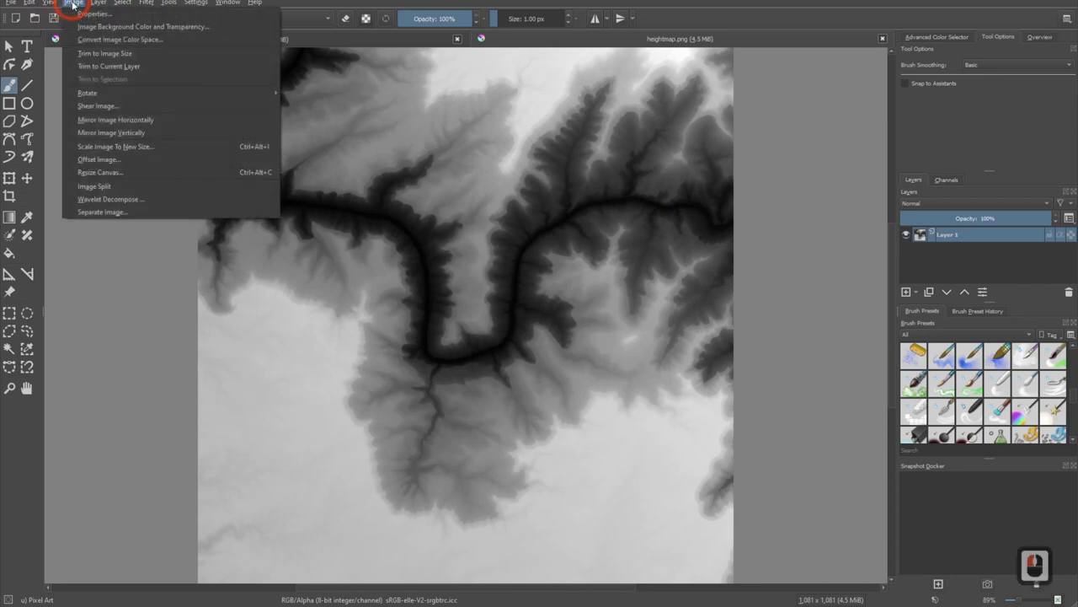
mouse_move(102, 4)
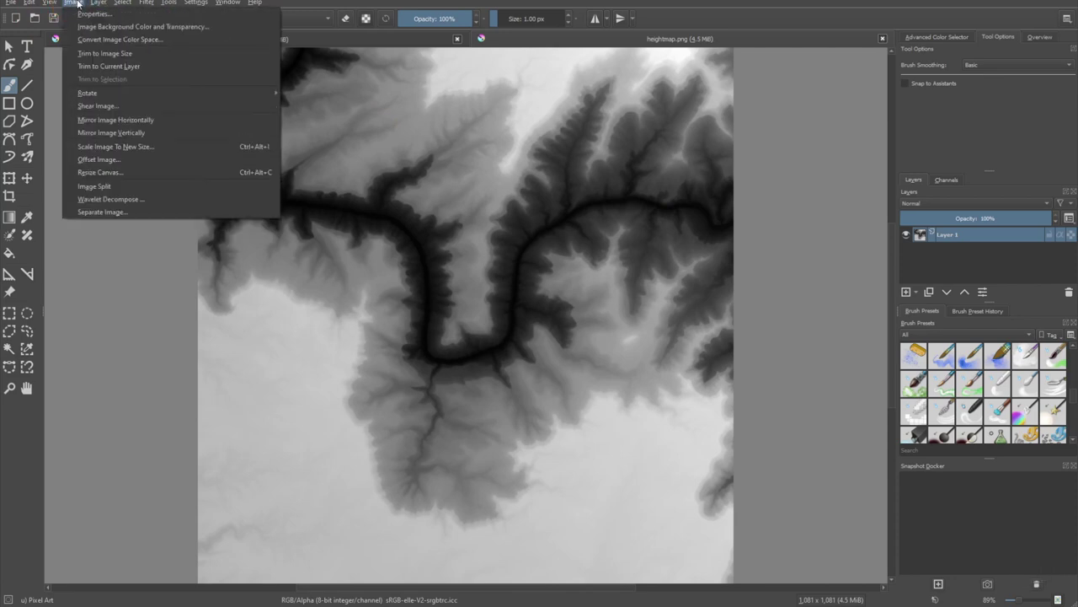
click(126, 149)
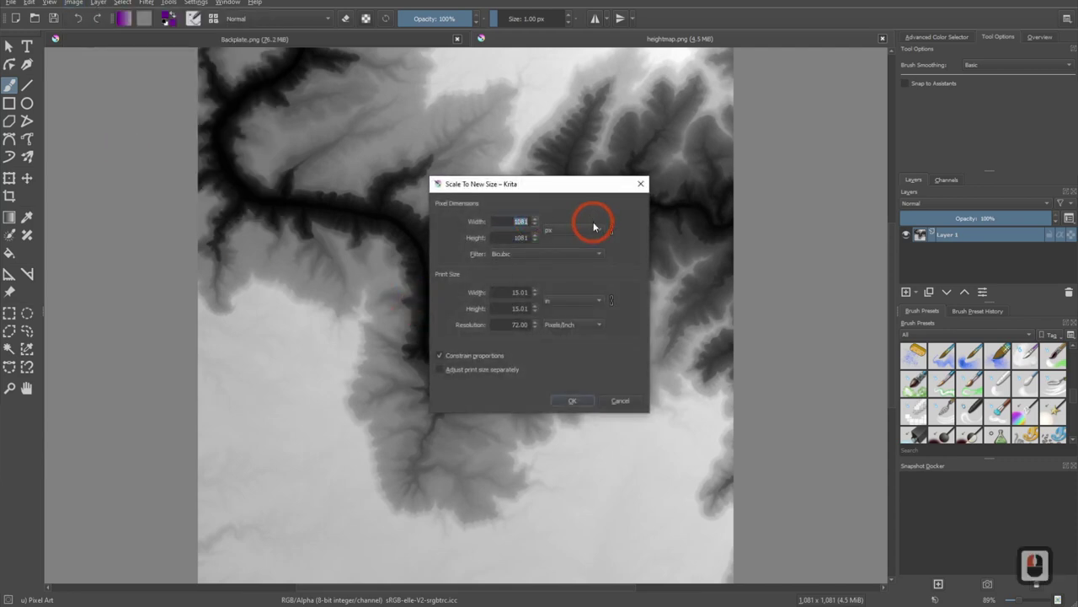
text(48)
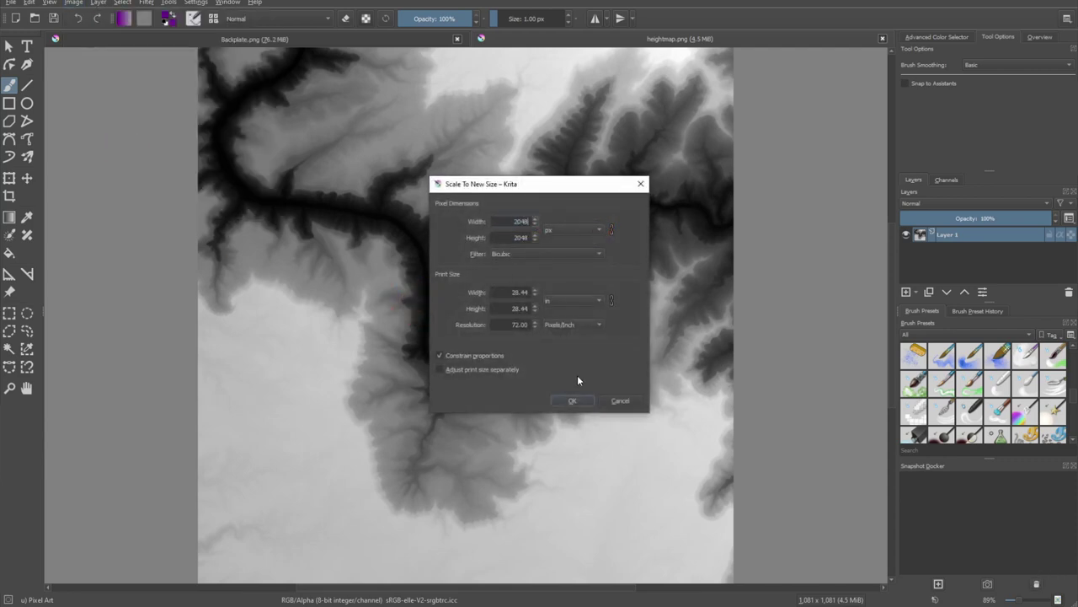
click(573, 399)
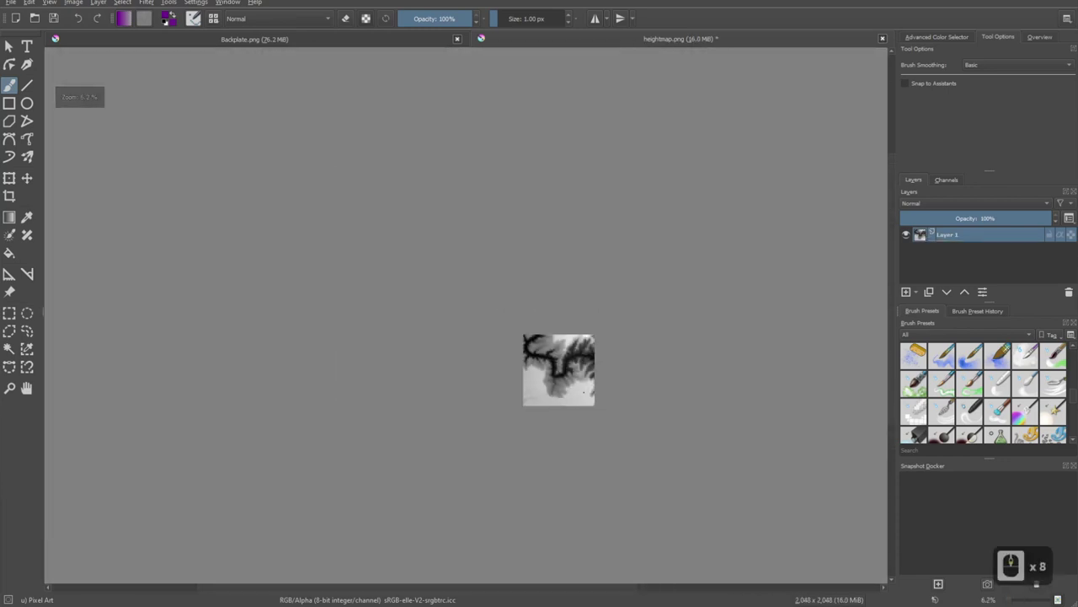
scroll(420, 404, up, 6)
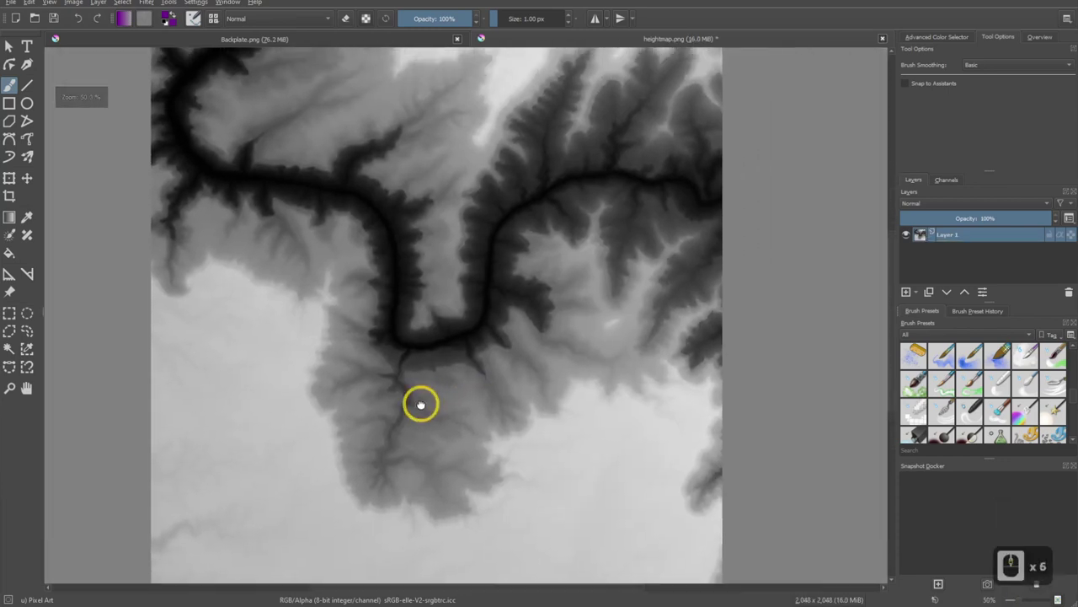
middle_drag(420, 405, 479, 390)
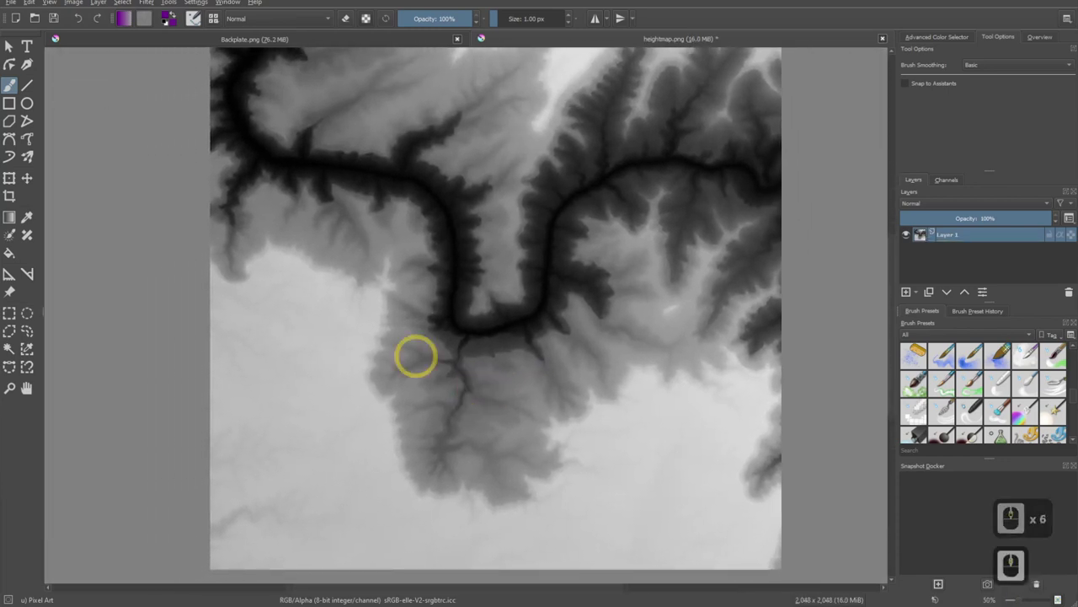
Save the scaled image as a PNG named heightmap_rescaled in the Downloads folder
click(74, 2)
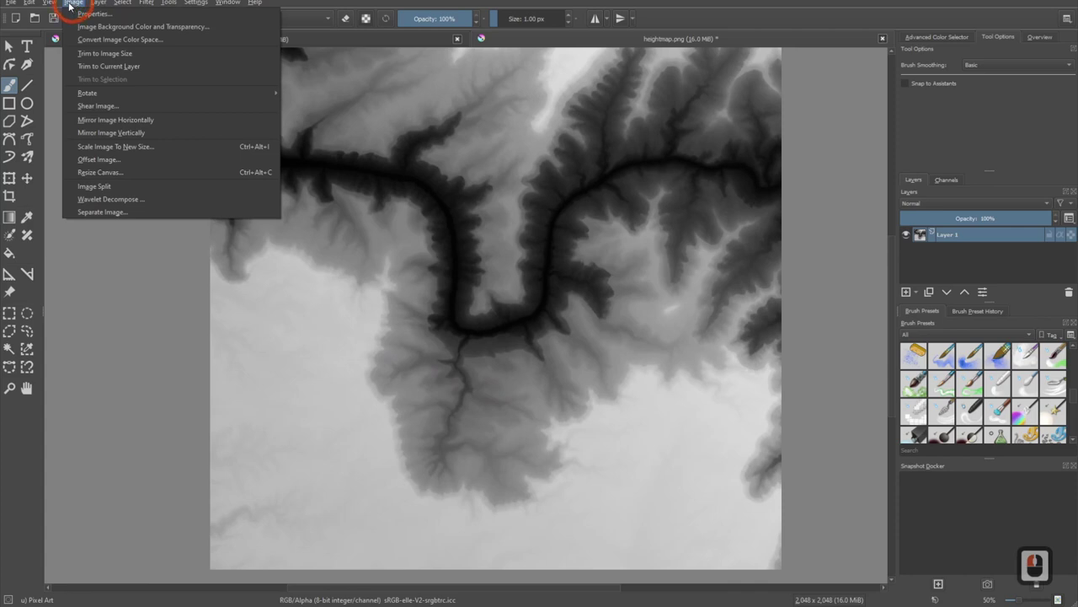
mouse_move(13, 5)
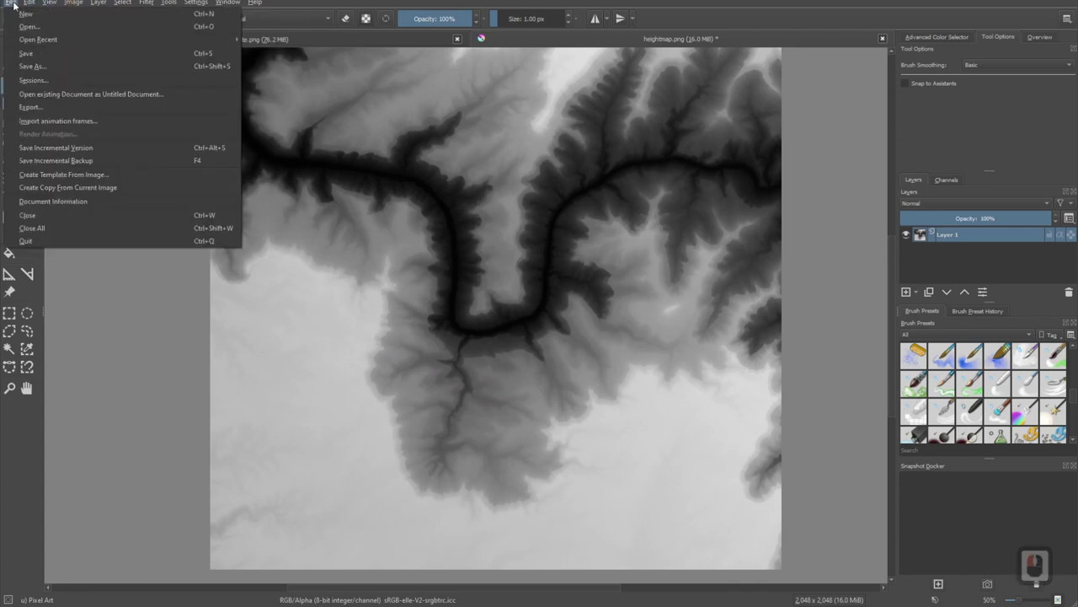
click(34, 67)
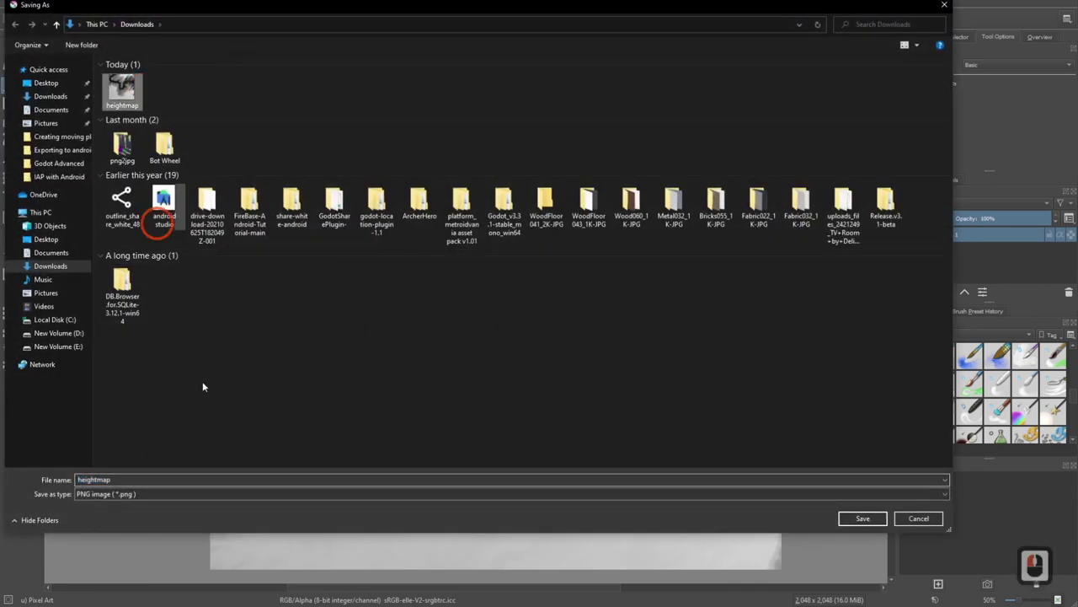
double_click(202, 477)
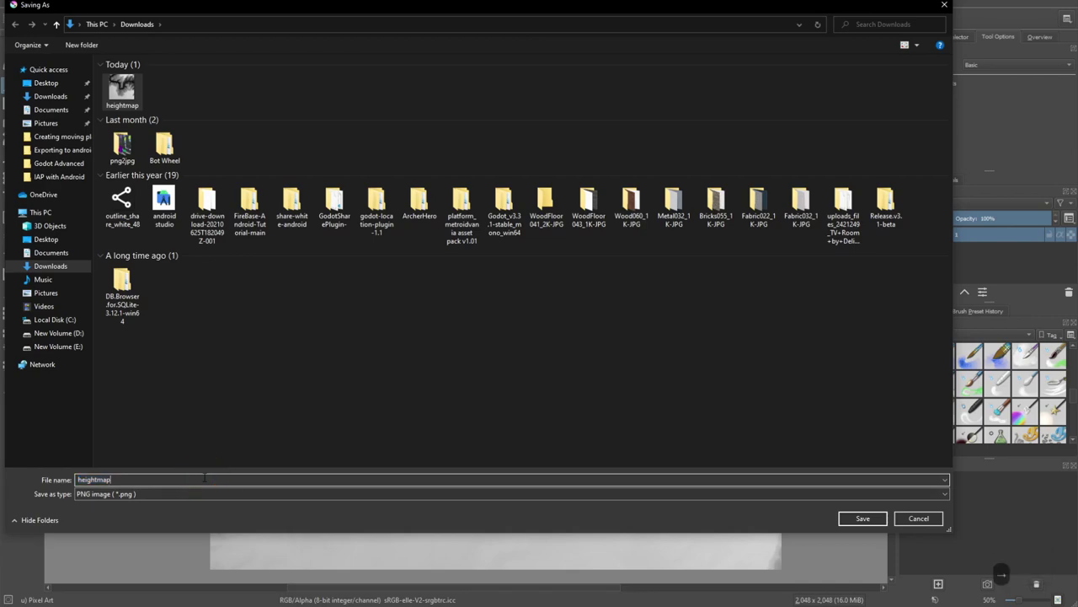
text(_rescale)
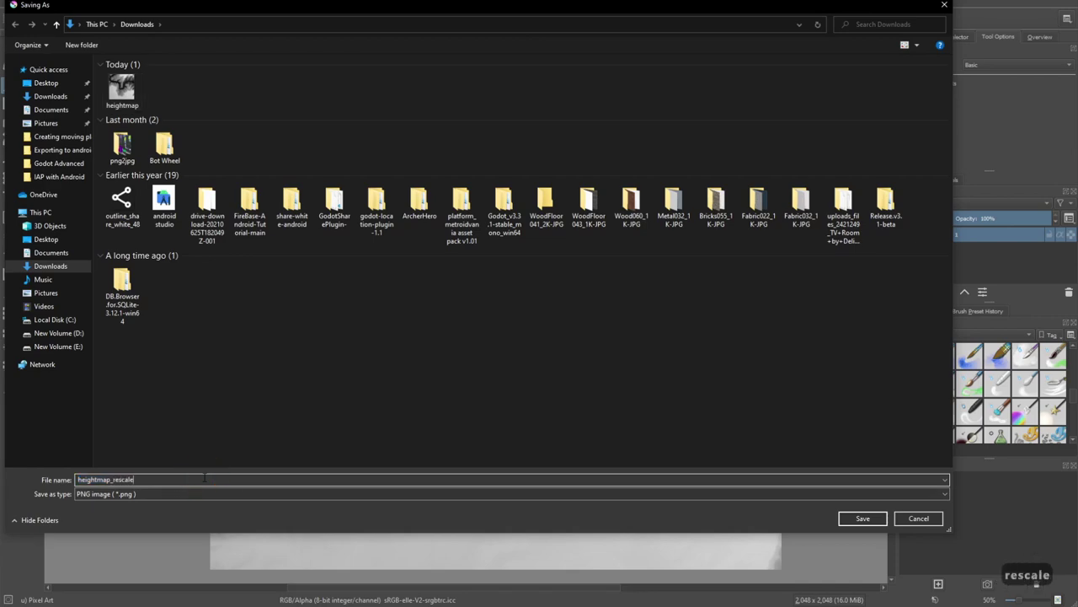
key(Return)
key(Return)
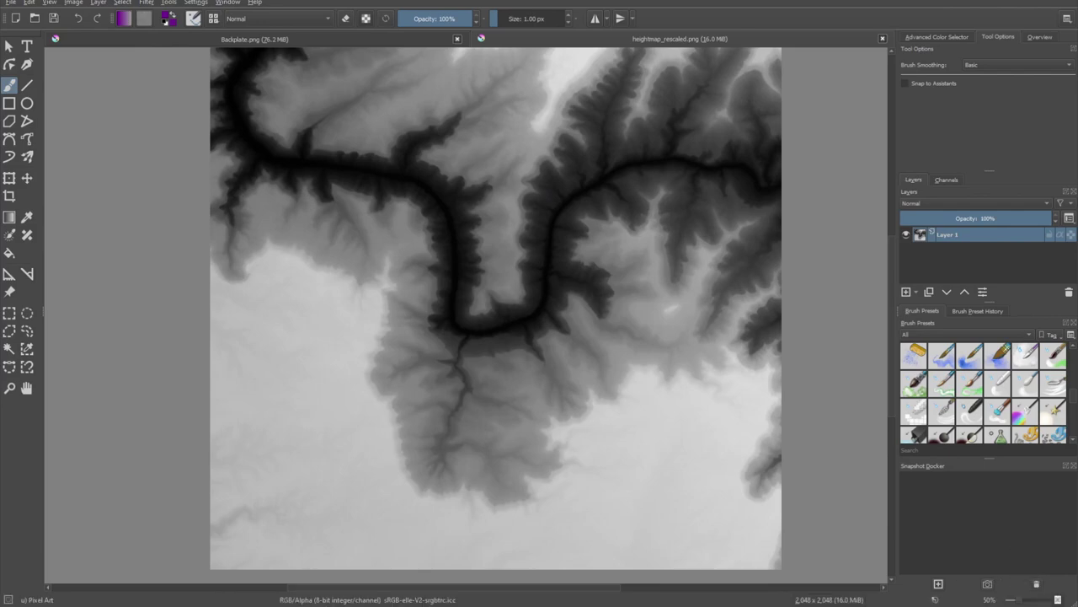
Switch back to Godot and import heightmap_rescaled.png from the Downloads folder as the terrain's heightmap
key(alt+Tab)
alt+click(438, 173)
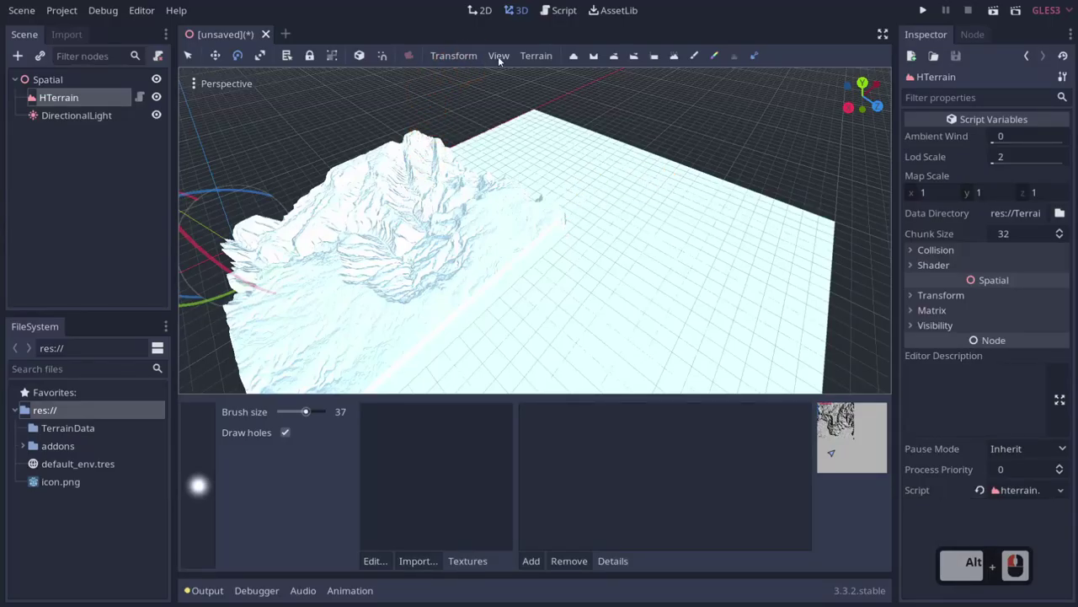
click(530, 58)
click(543, 91)
key(Escape)
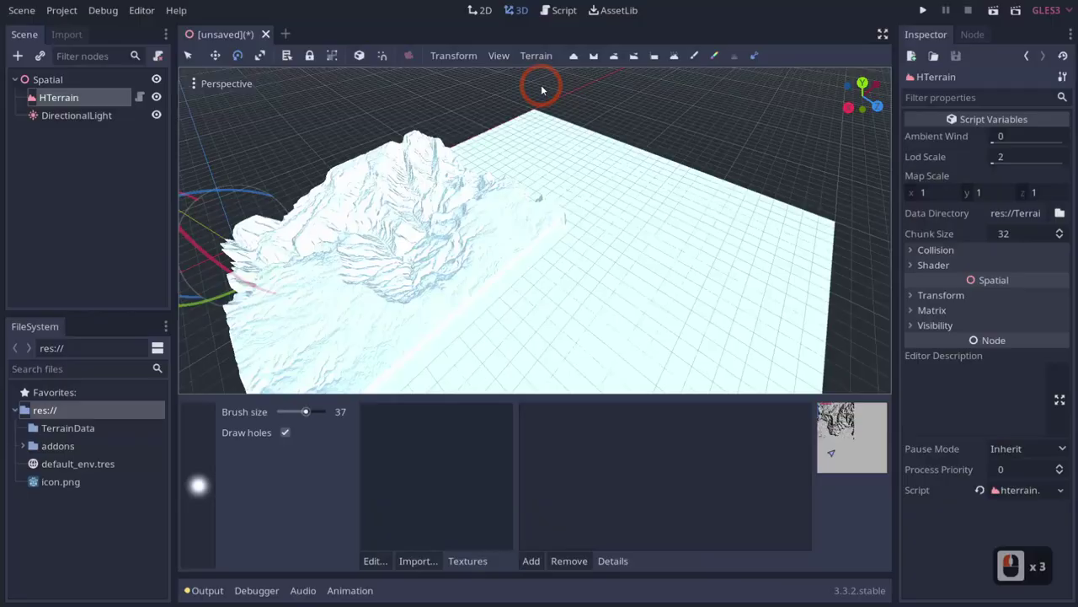
click(537, 58)
click(540, 76)
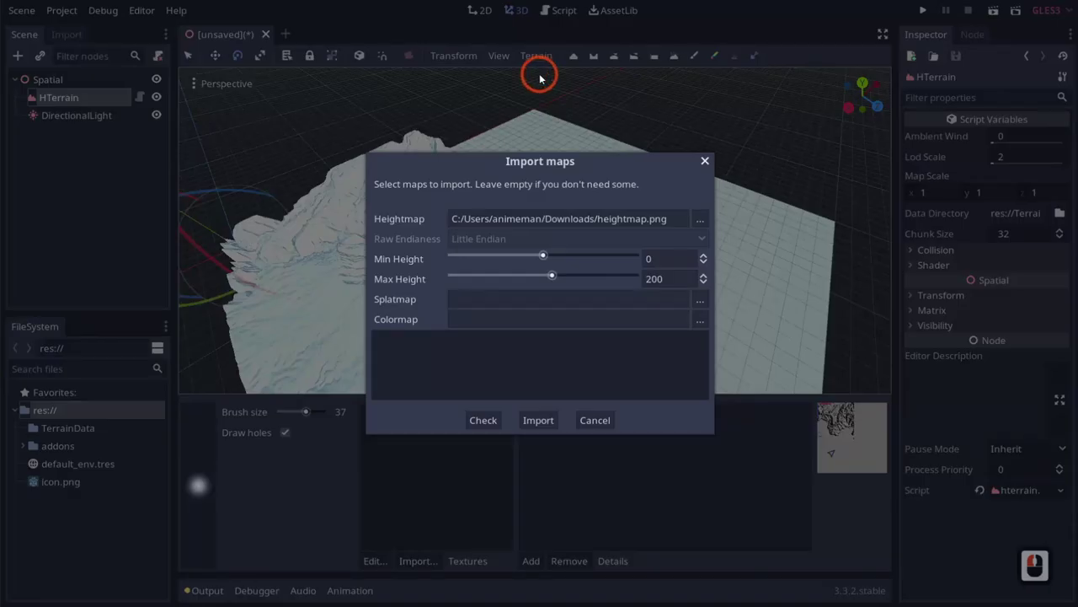
click(700, 219)
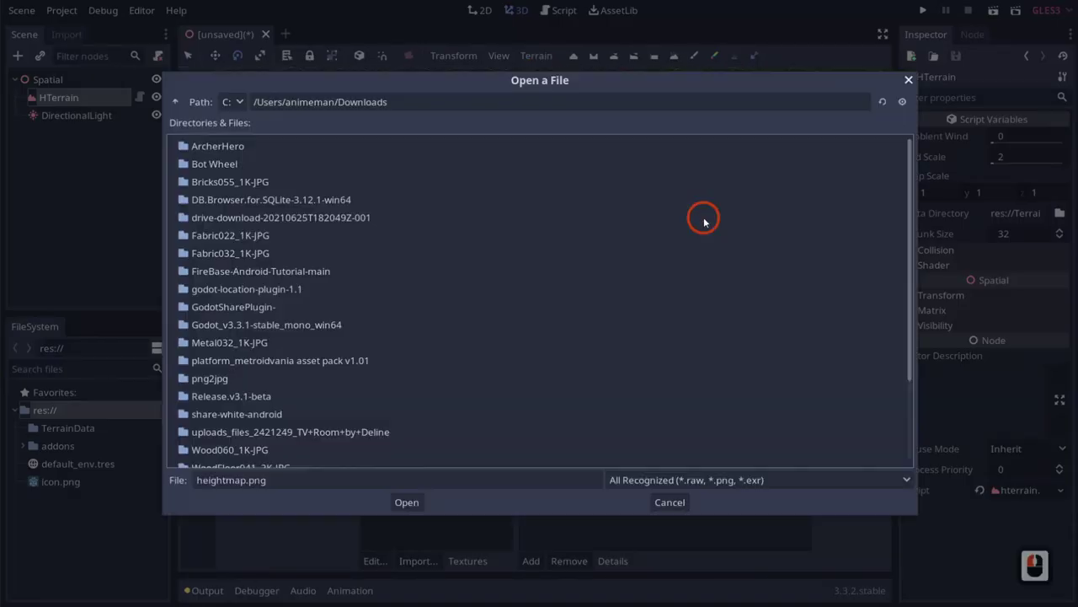
scroll(334, 356, down, 8)
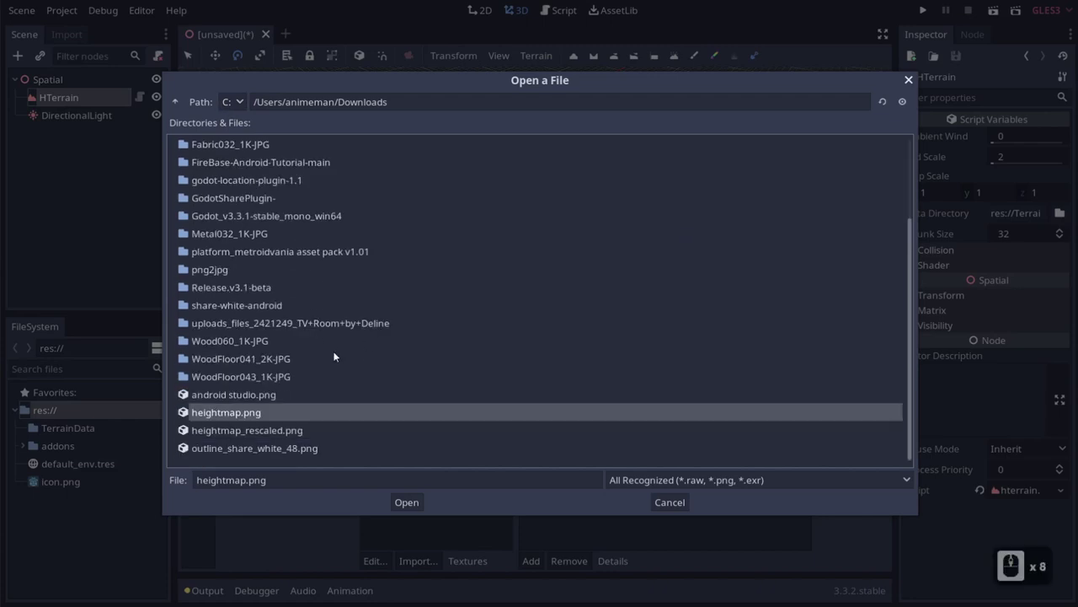
click(280, 431)
click(401, 504)
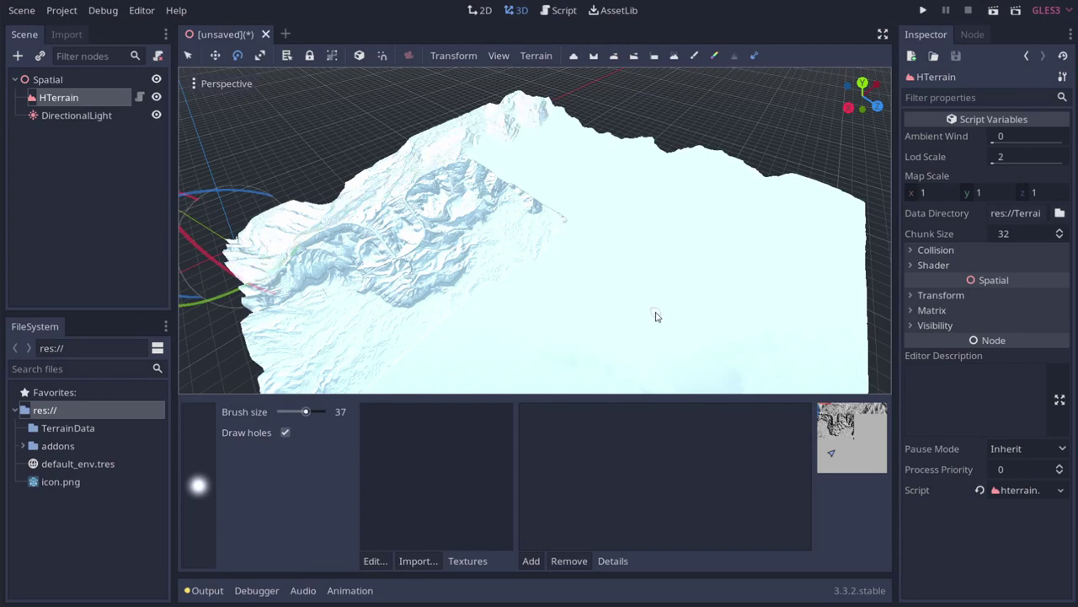
Examine the rescaled terrain from above and from inside the canyon, checking its coverage and relief
key(d)
right_drag(658, 317, 541, 320)
key(shift+w)
key(q)
key(q)
key(w)
key(w)
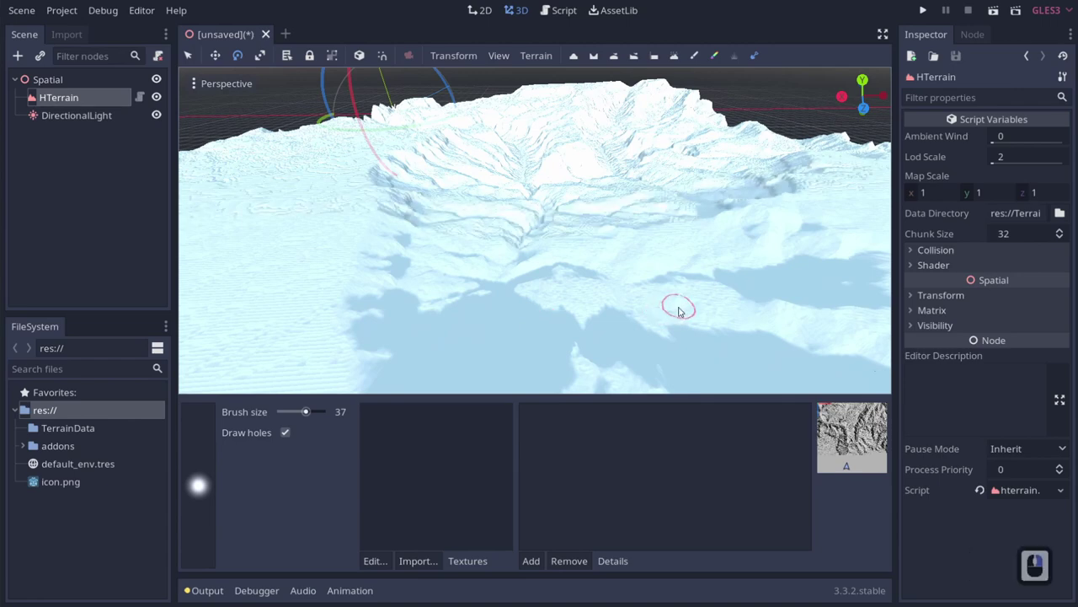
key(w)
mouse_move(656, 313)
right_down()
mouse_move(542, 306)
mouse_move(540, 295)
mouse_move(544, 307)
mouse_move(543, 295)
mouse_move(561, 308)
mouse_move(536, 287)
right_up()
key(shift)
key(q)
key(w)
key(a)
key(shift)
key(q)
key(a)
key(w)
key(d)
key(e)
key(d)
key(d)
key(s)
key(e)
Import the rescaled heightmap again with a larger Max Height to make the canyon deeper
click(532, 56)
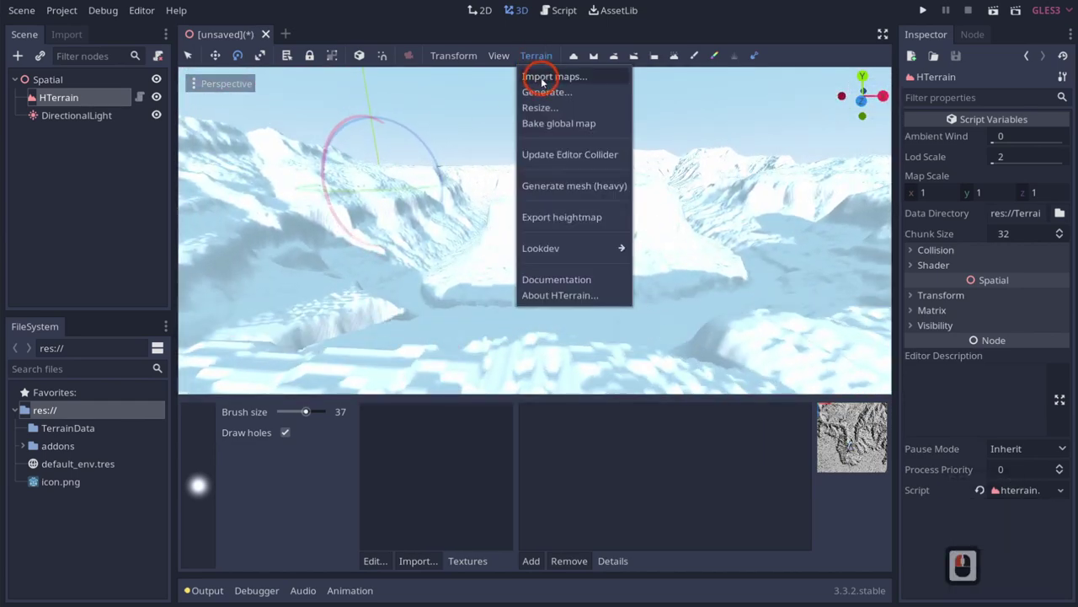
click(543, 78)
click(597, 306)
drag(669, 278, 632, 283)
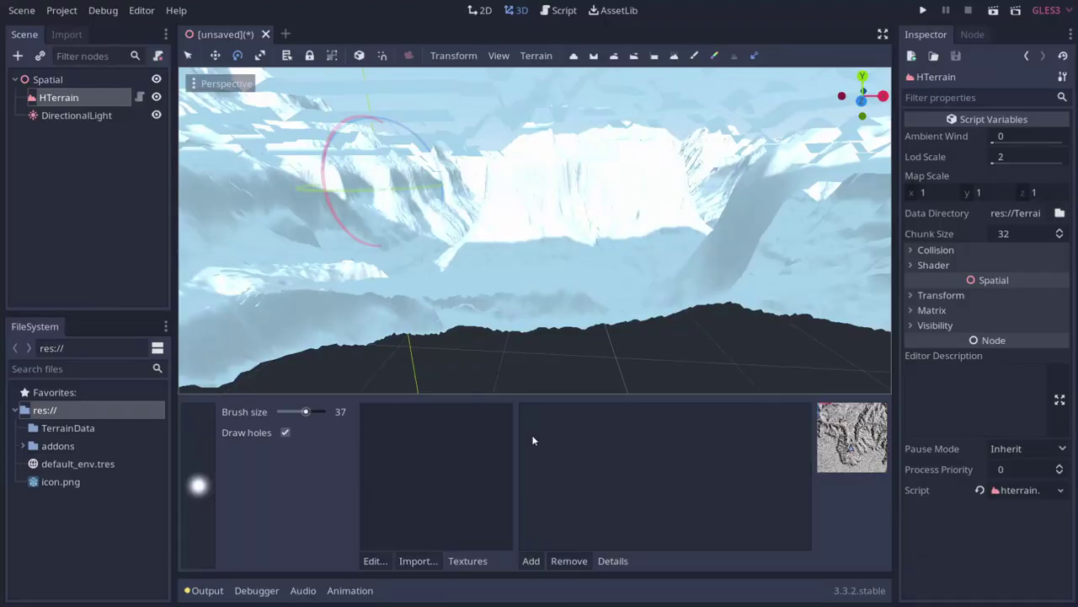
Examine the taller canyon terrain up close, inspecting the stepped, jagged surface of its slopes
mouse_move(575, 306)
right_down()
mouse_move(539, 302)
mouse_move(582, 302)
mouse_move(472, 329)
mouse_move(303, 320)
mouse_move(312, 312)
mouse_move(253, 269)
mouse_move(312, 262)
mouse_move(578, 308)
right_up()
key(w)
key(e)
key(s)
key(s)
key(s)
key(s)
key(s)
key(s)
key(d)
key(d)
key(d)
key(d)
key(d)
key(d)
key(d)
key(d)
key(d)
key(d)
key(d)
key(d)
key(d)
key(d)
key(d)
key(d)
key(d)
key(d)
key(d)
key(d)
key(d)
key(d)
key(d)
key(d)
key(d)
key(d)
key(d)
key(d)
key(w)
key(d)
key(w)
key(d)
key(s)
key(e)
key(a)
key(a)
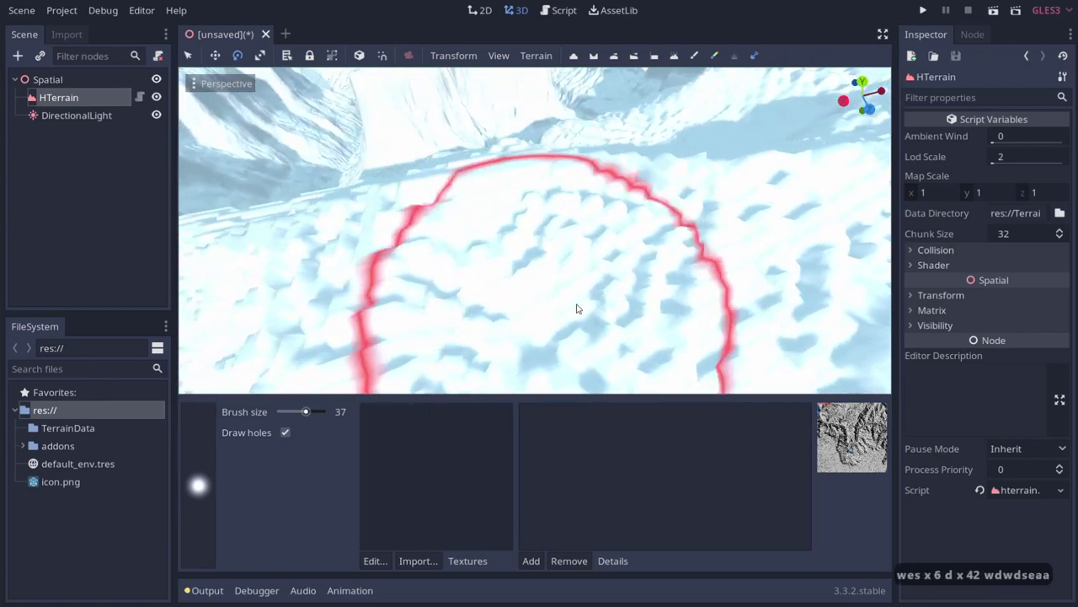
Smooth the jagged ground along the canyon slope with the terrain's Smooth brush
click(614, 55)
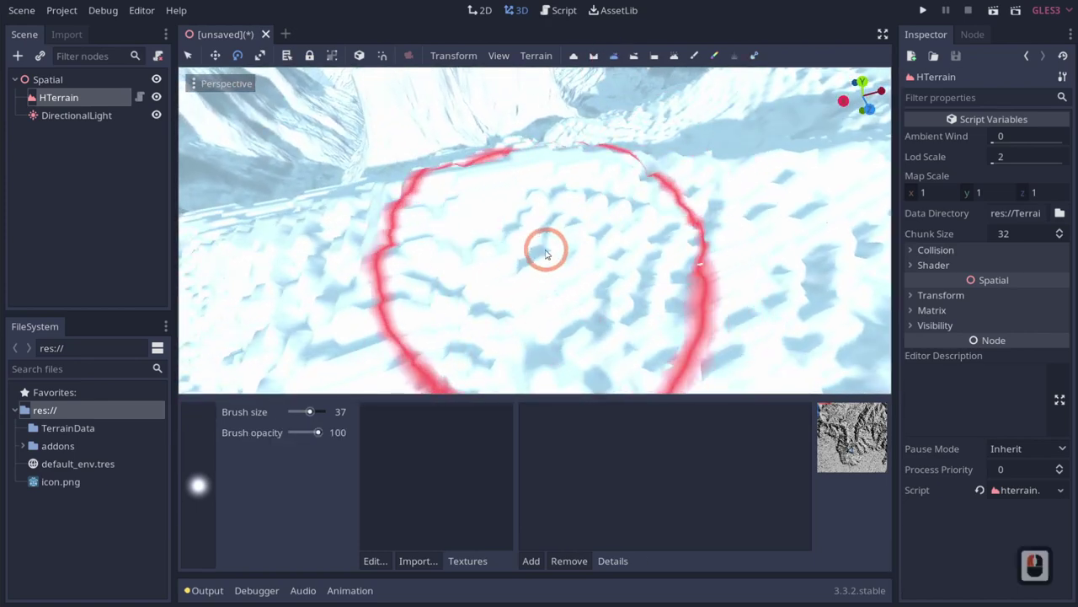
click(674, 314)
click(506, 310)
click(346, 306)
click(607, 306)
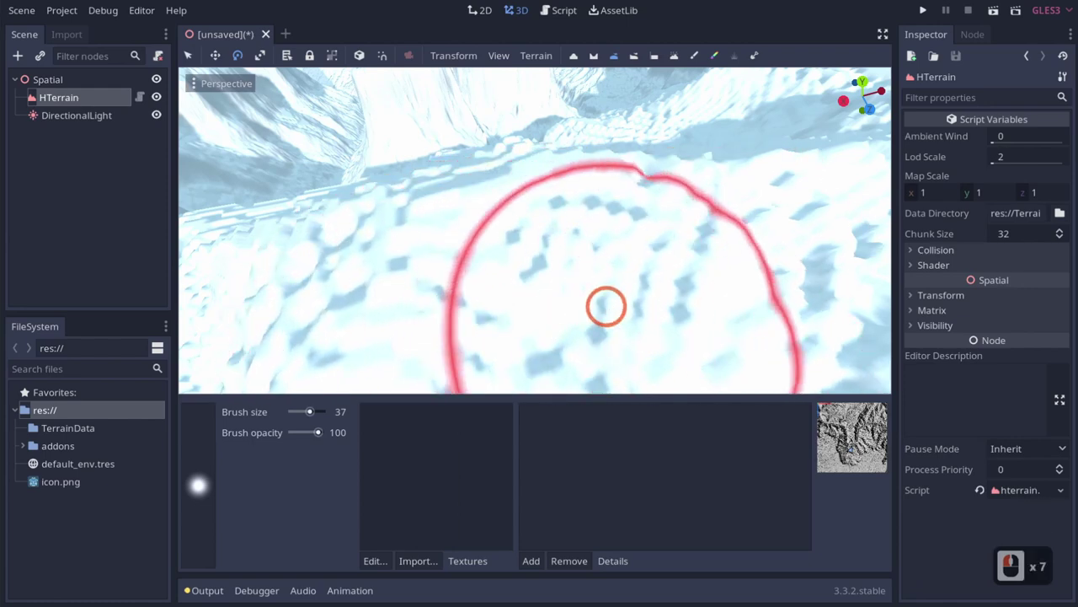
right_drag(592, 298, 632, 277)
click(624, 282)
click(605, 295)
mouse_move(641, 256)
middle_down()
mouse_move(594, 291)
mouse_move(569, 286)
mouse_move(557, 244)
middle_up()
drag(502, 241, 361, 341)
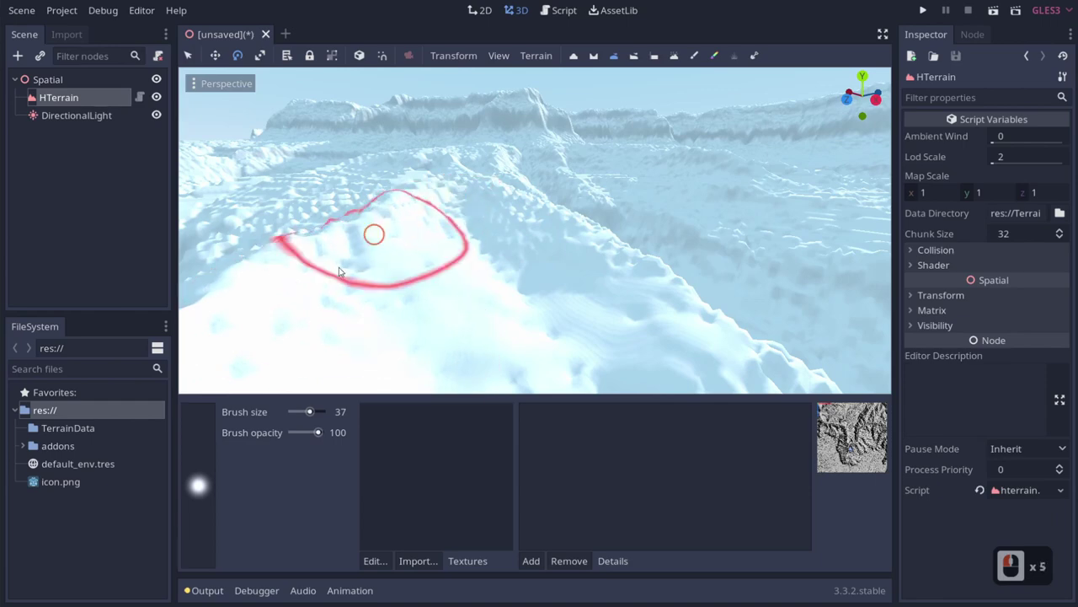
drag(340, 271, 396, 236)
click(464, 174)
Smooth the ridge, its sides and the neighbouring canyon ground below the tall cliff face
key(a)
right_drag(472, 168, 540, 300)
click(270, 212)
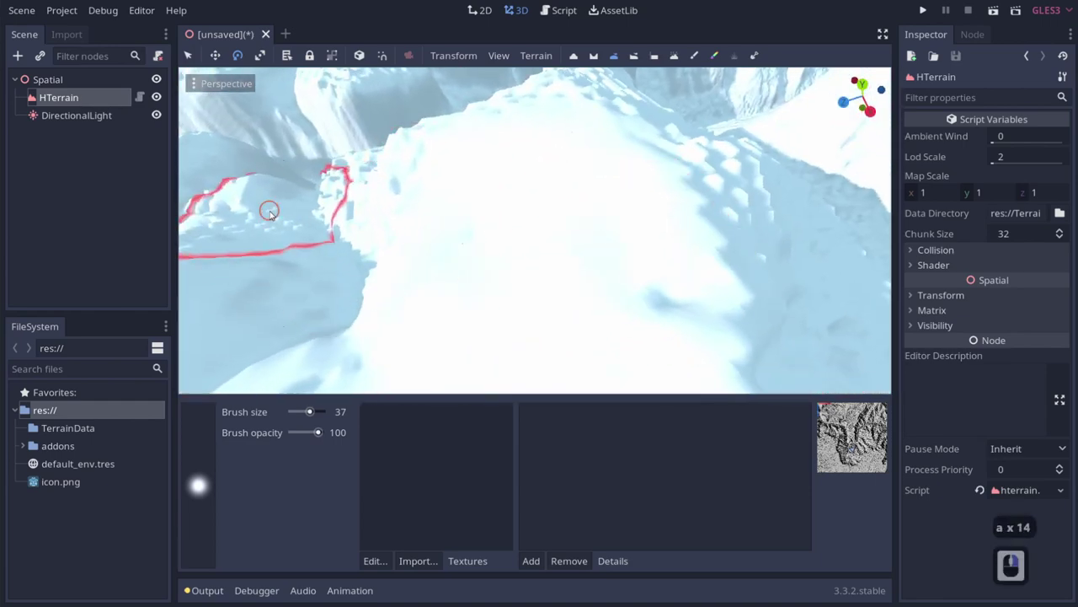
mouse_move(270, 212)
mouse_down()
mouse_move(368, 248)
mouse_move(320, 281)
mouse_up()
click(407, 286)
key(d)
mouse_move(407, 286)
right_down()
mouse_move(541, 301)
mouse_move(435, 281)
right_up()
key(w)
key(a)
key(s)
key(w)
mouse_move(464, 280)
mouse_down()
mouse_move(657, 247)
mouse_move(497, 278)
mouse_up()
drag(497, 278, 625, 244)
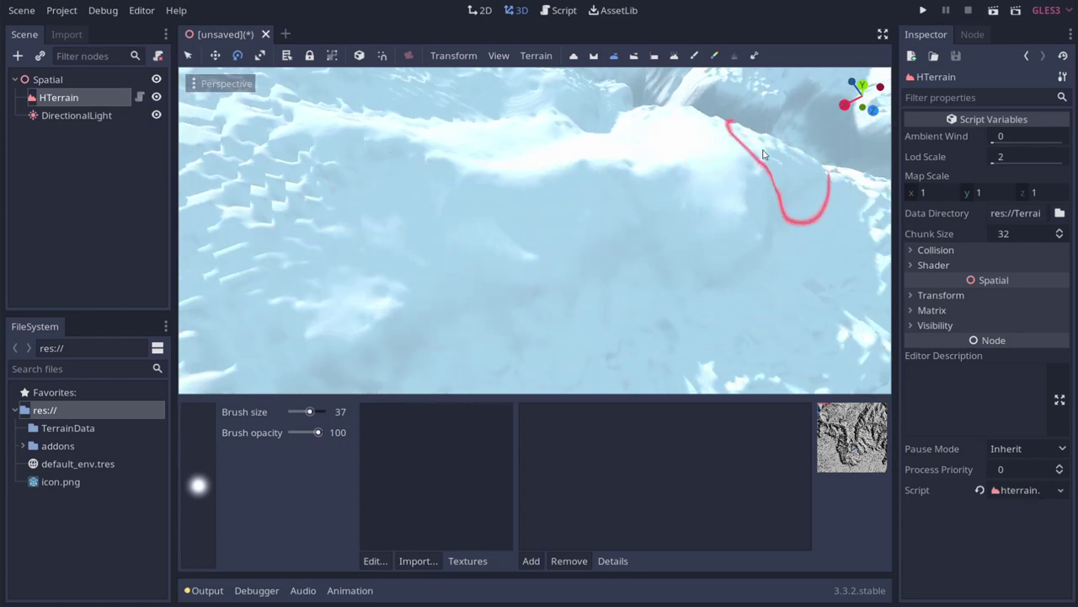
mouse_move(764, 154)
right_down()
mouse_move(540, 300)
mouse_move(498, 121)
right_up()
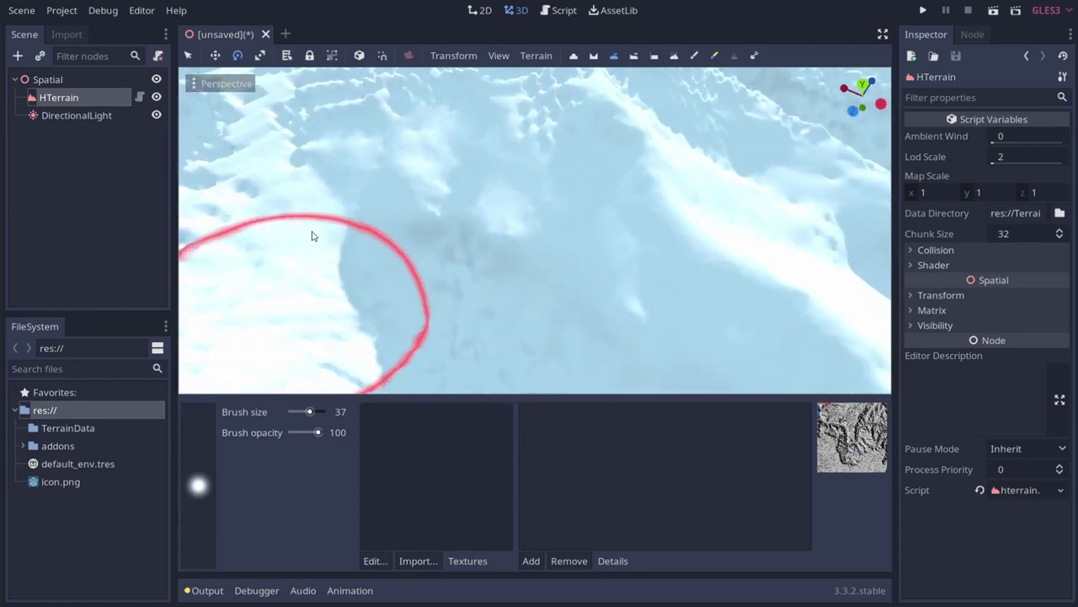
right_drag(312, 236, 539, 301)
key(a)
key(w)
drag(436, 239, 543, 298)
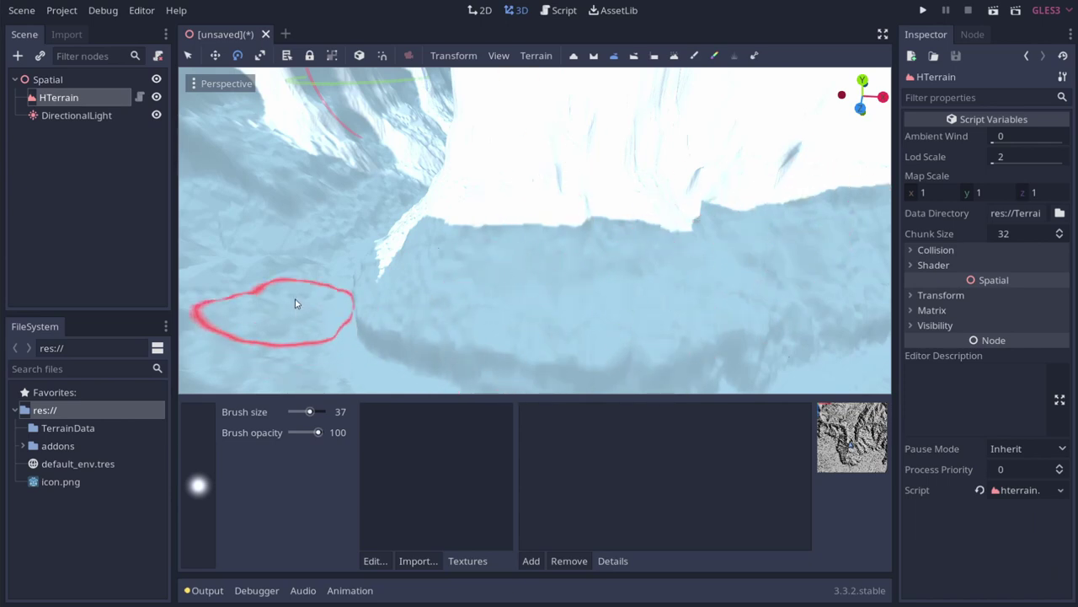
Smooth the top of the low ridge that runs through the canyon toward the far cliffs
key(s)
right_drag(321, 238, 539, 301)
key(shift+s)
key(e)
key(q)
key(w)
key(q)
key(d)
key(e)
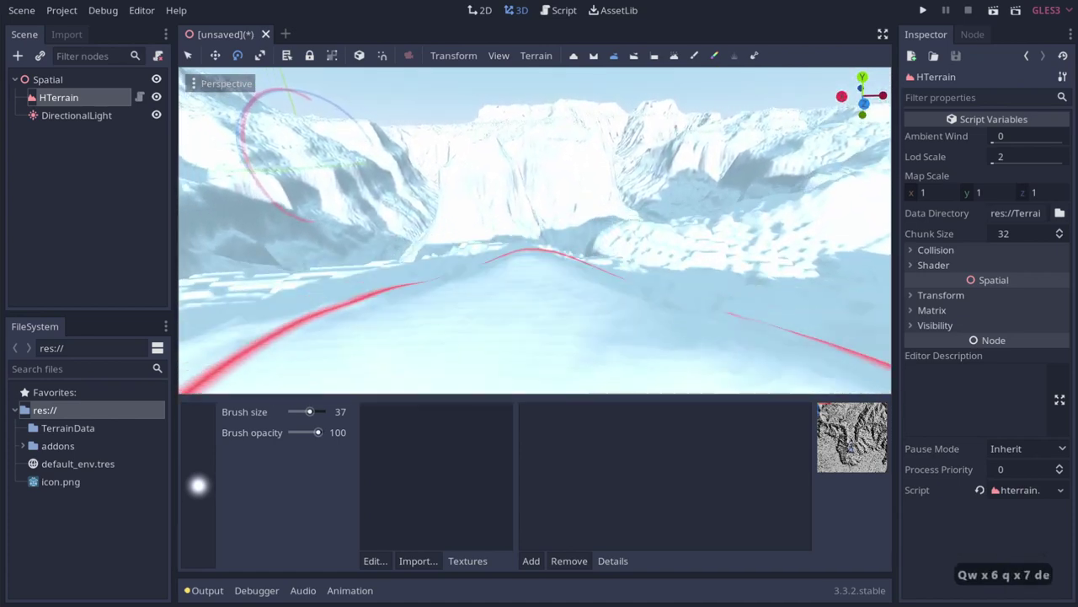
drag(581, 337, 546, 289)
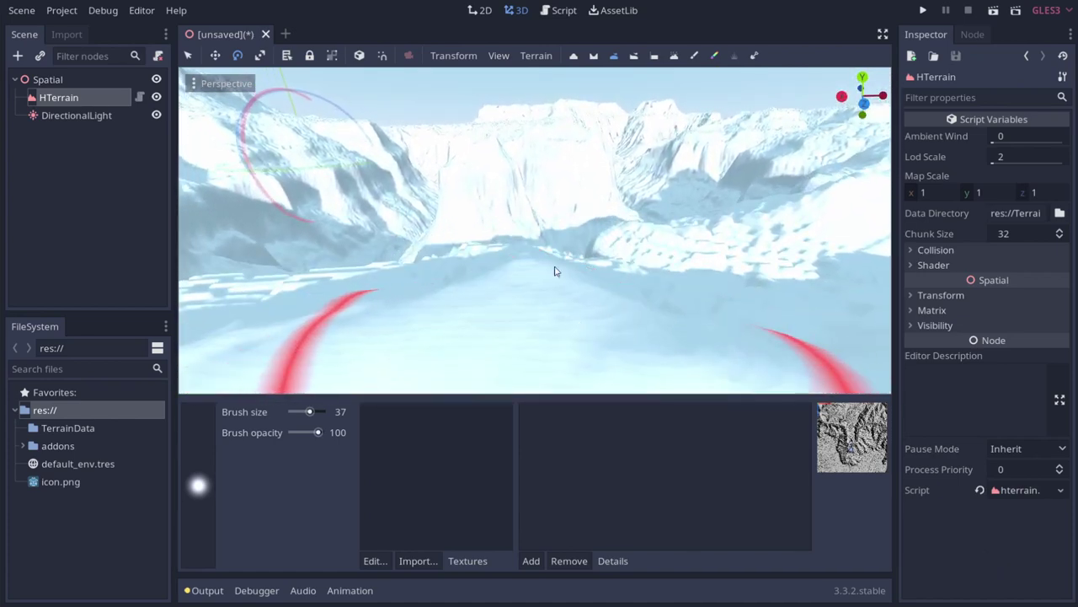
Focus on the DirectionalLight and rotate it about its X axis until it points almost straight down
click(84, 114)
right_drag(621, 271, 600, 321)
key(f)
key(a)
key(w)
key(s)
key(d)
key(d)
key(d)
key(q)
key(w)
drag(614, 383, 532, 414)
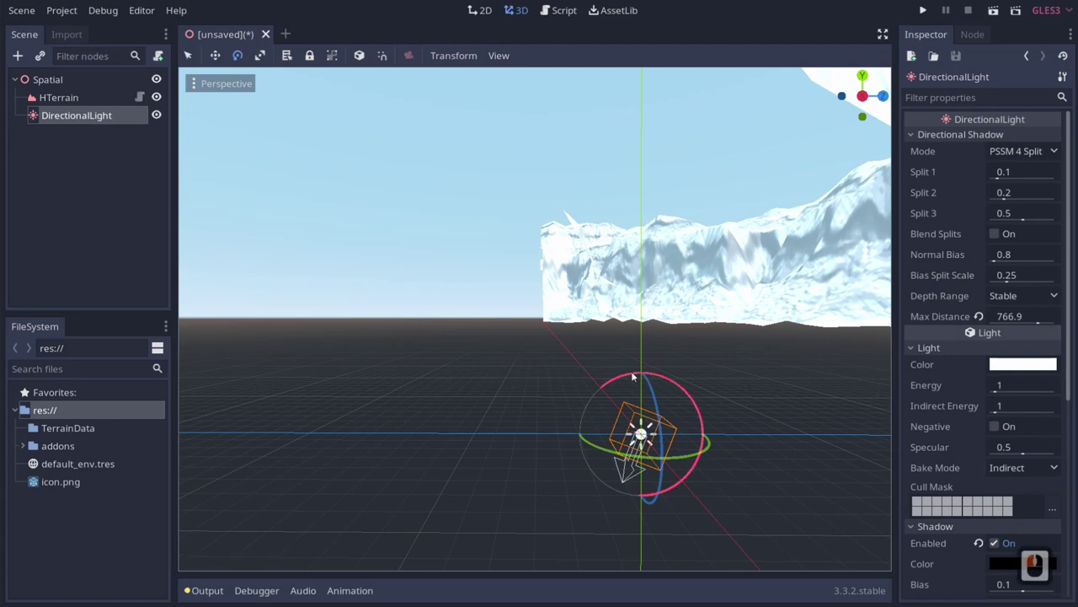
drag(633, 376, 608, 385)
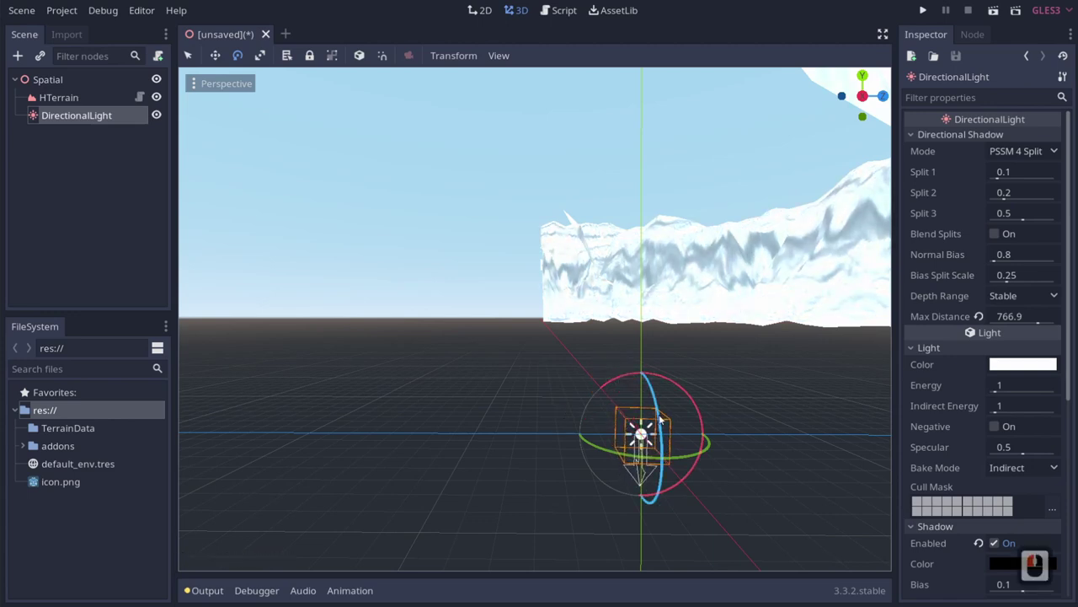
Tilt the DirectionalLight about its Z axis so it lights the terrain at an angle
drag(661, 419, 652, 395)
key(d)
key(d)
mouse_move(668, 396)
right_down()
mouse_move(542, 301)
mouse_move(668, 397)
right_up()
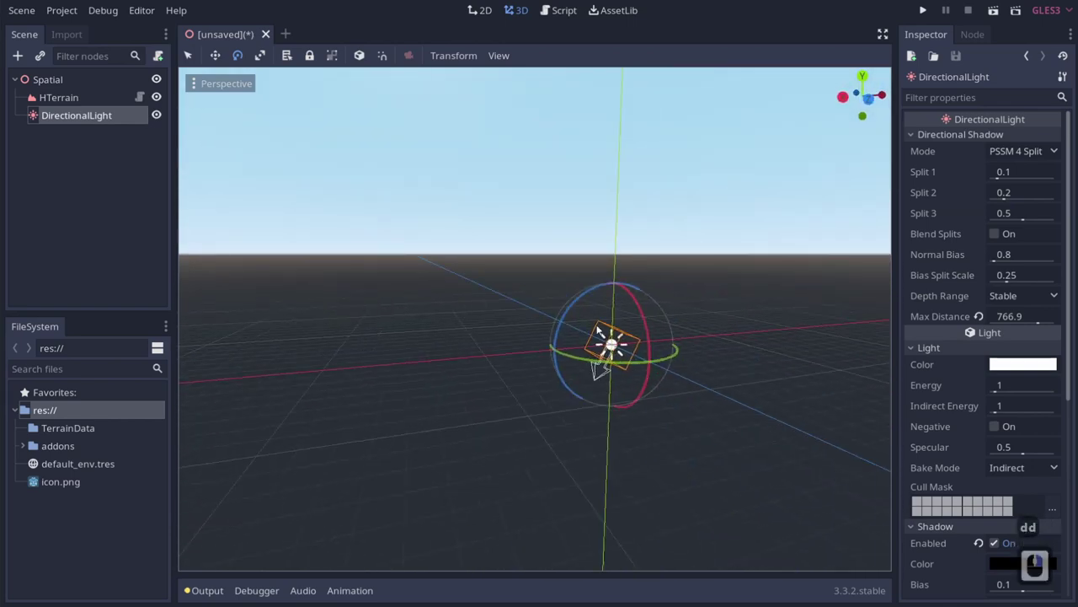
drag(575, 310, 578, 302)
Examine how the rotated light falls across the canyon walls and plateaus
mouse_move(578, 302)
right_down()
mouse_move(539, 301)
mouse_move(584, 322)
right_up()
key(w)
key(e)
shift+scroll(539, 300, up, 10)
key(s)
key(d)
key(w)
key(w)
key(w)
key(s)
key(q)
key(e)
key(d)
key(w)
key(s)
key(a)
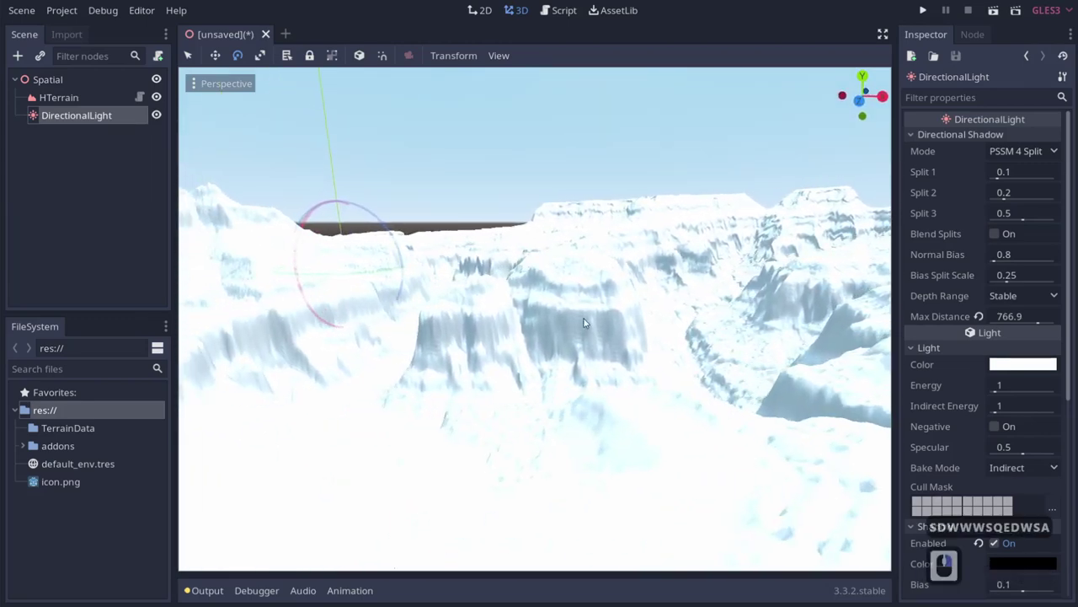
Add a WorldEnvironment node under Spatial and assign it a new Environment resource
right_click(64, 78)
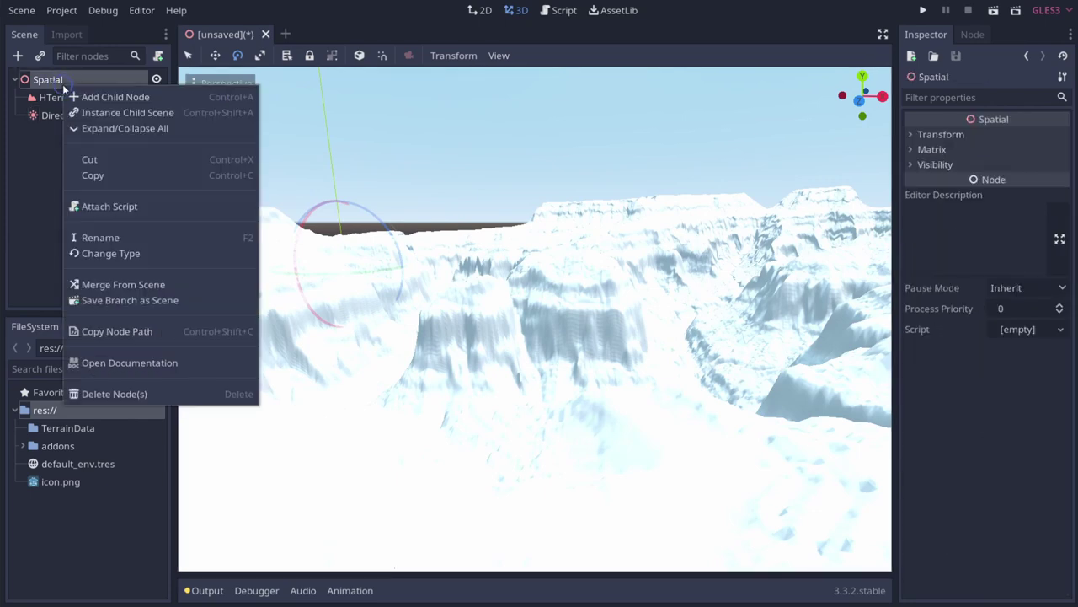
click(91, 96)
text(world)
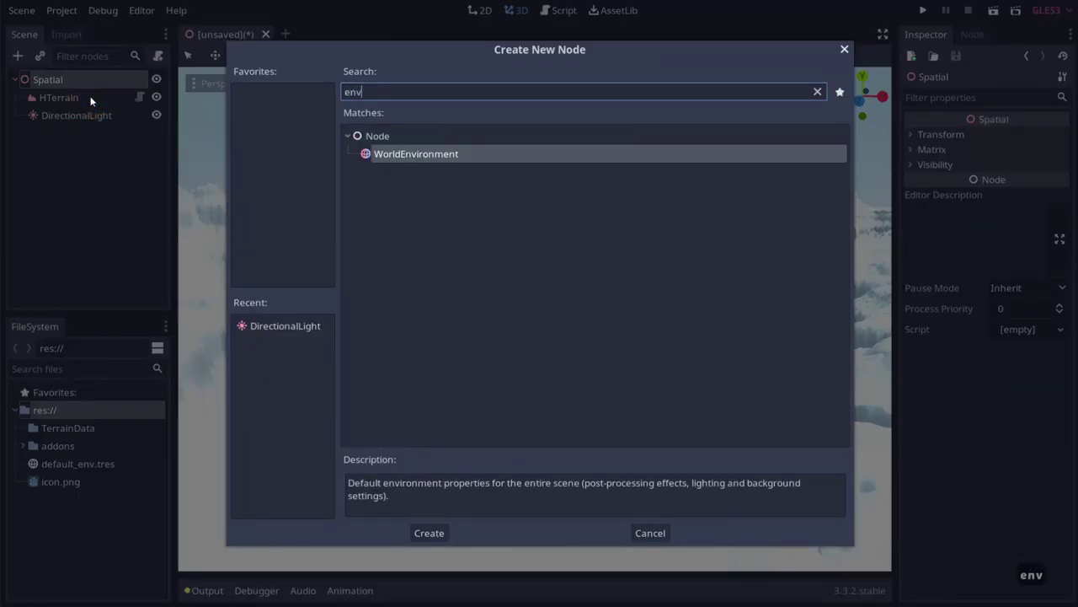
key(Return)
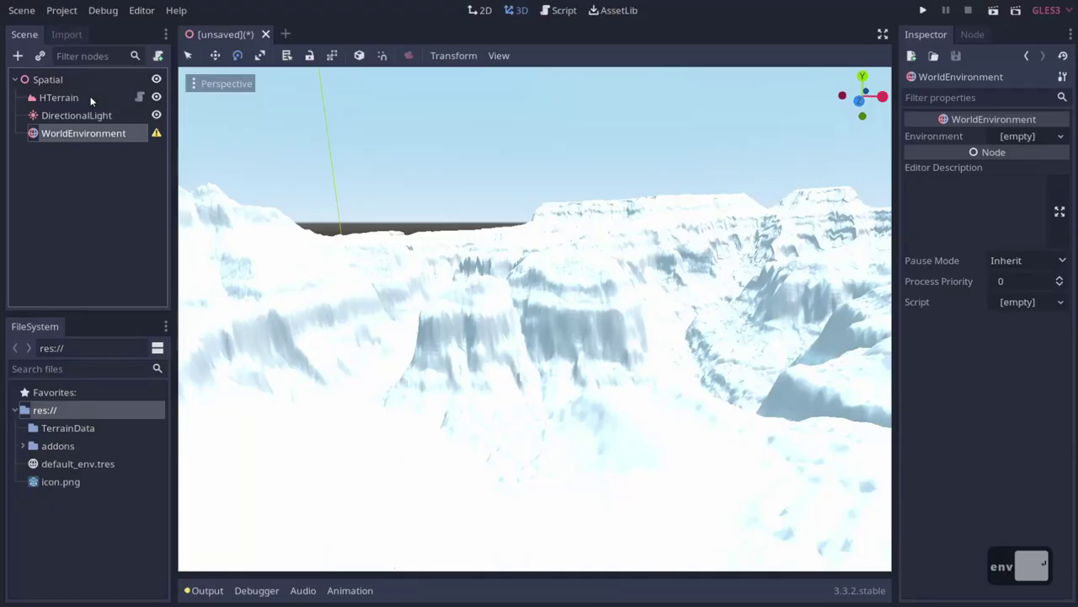
click(1020, 139)
click(1020, 157)
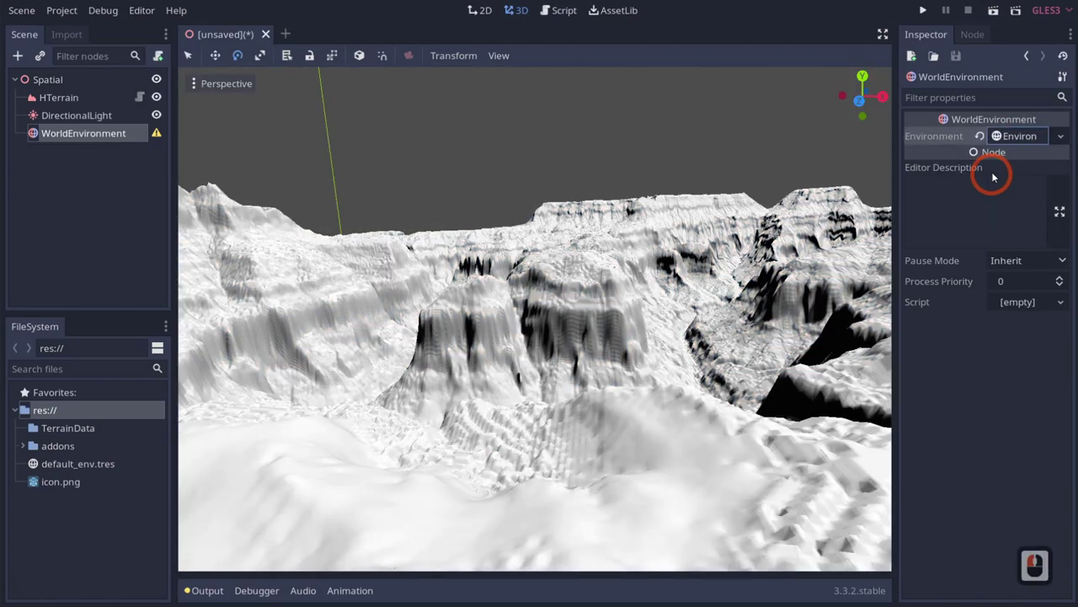
Open the WorldEnvironment's Environment resource for editing and enable its fog
key(s)
right_drag(540, 301, 540, 301)
key(q)
key(e)
key(d)
key(w)
click(1063, 137)
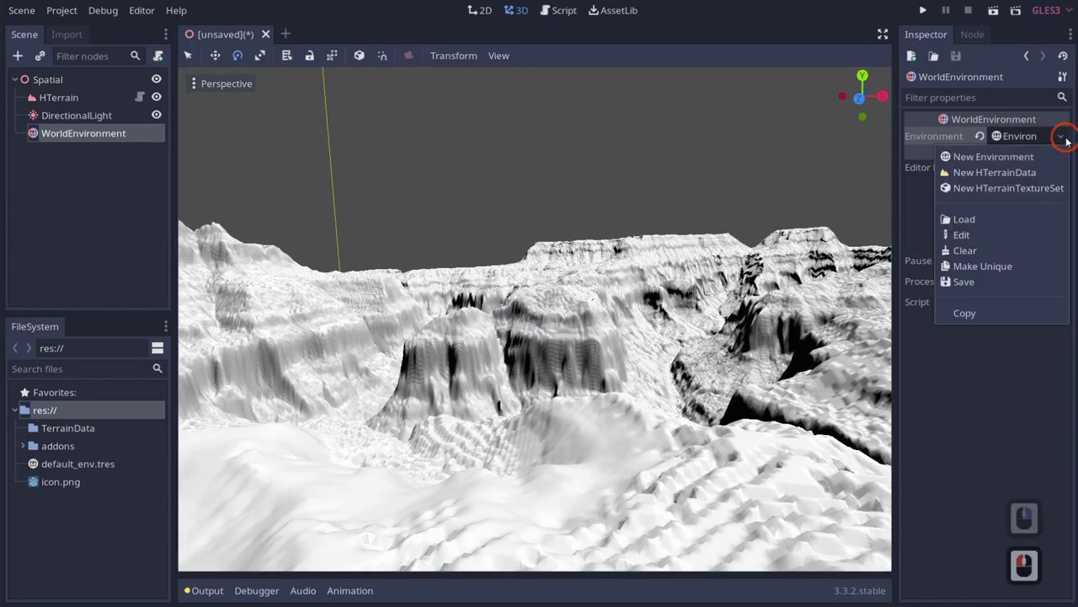
click(1016, 138)
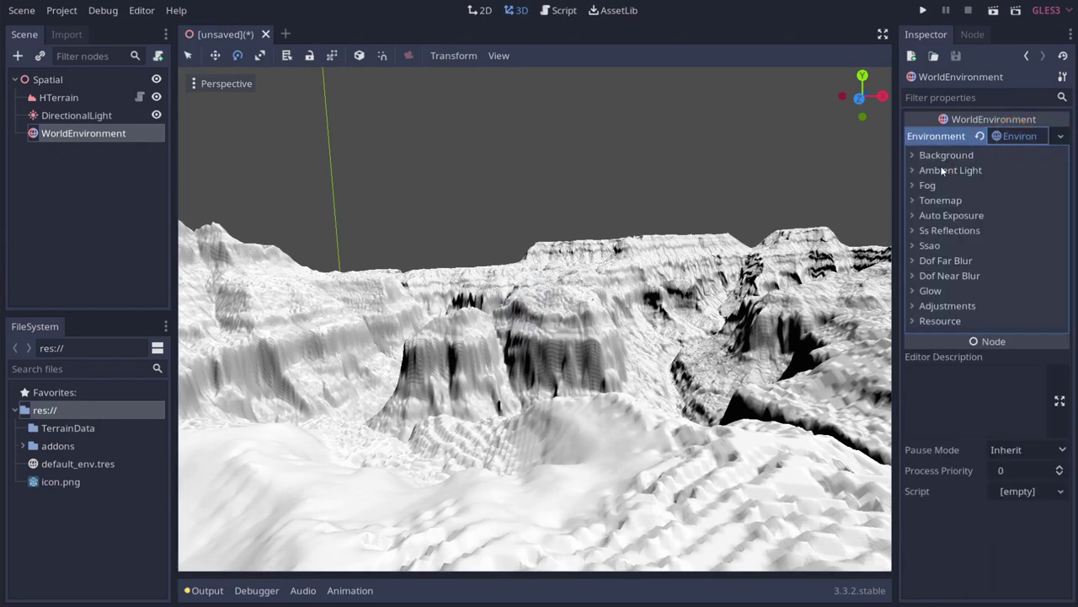
click(921, 187)
click(999, 203)
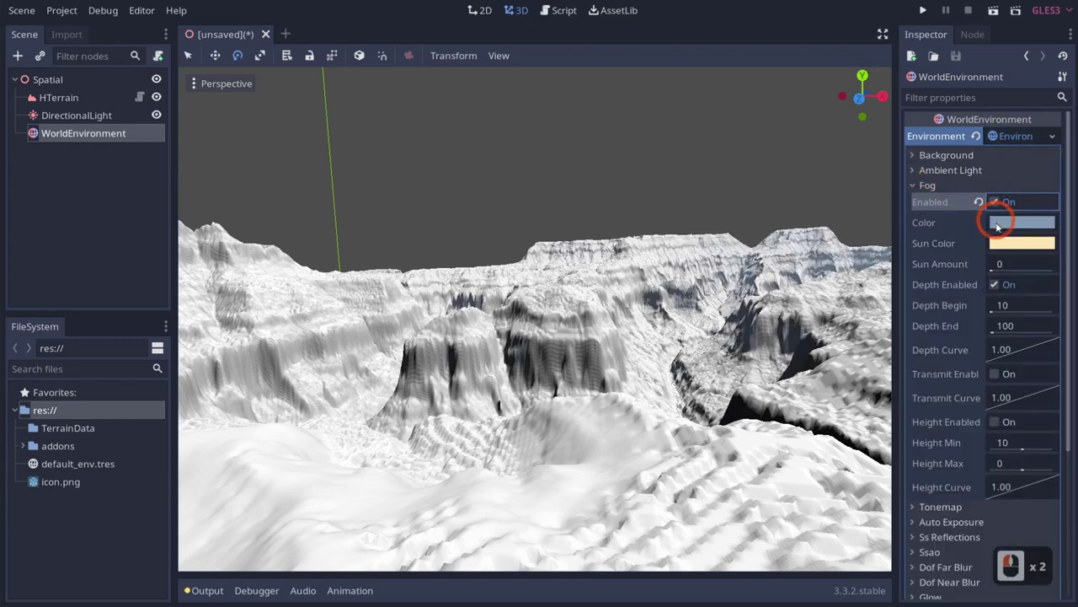
Set the environment's background mode to Sky and give it a new ProceduralSky
click(915, 172)
click(915, 157)
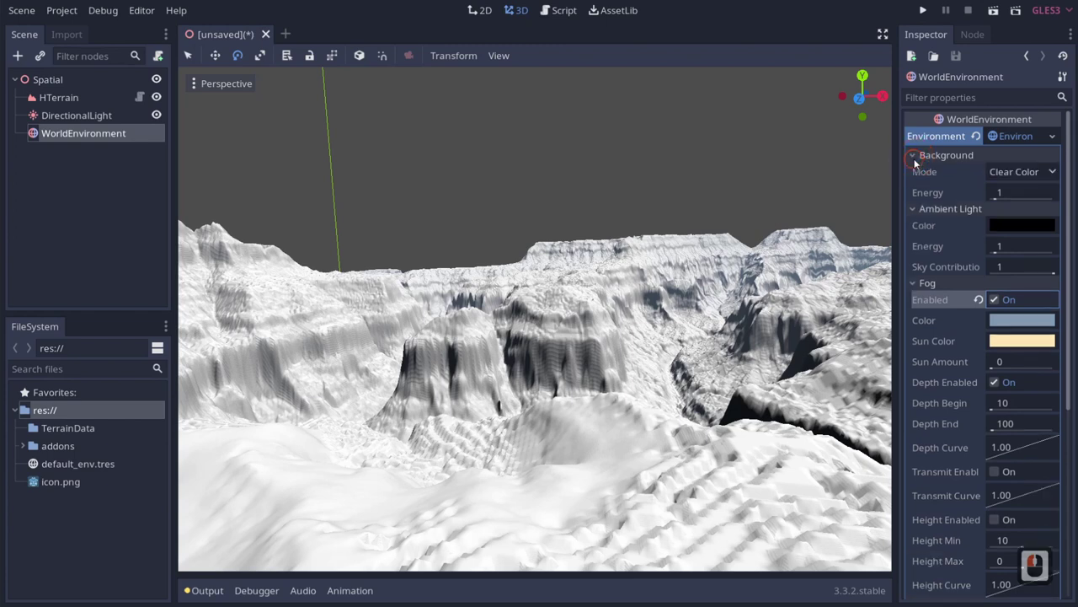
click(1017, 172)
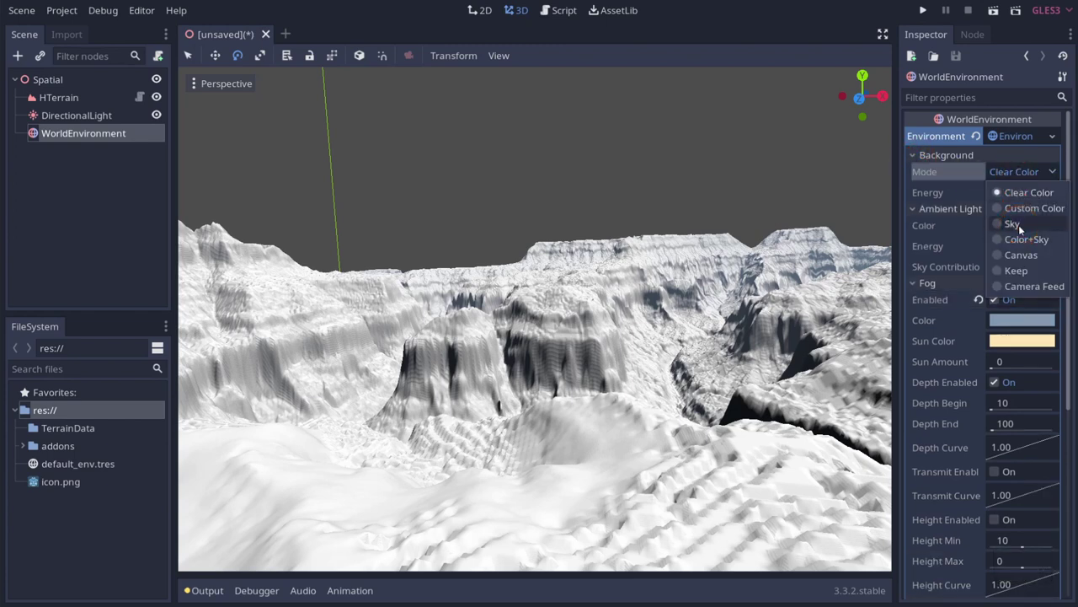
click(1016, 226)
click(1017, 192)
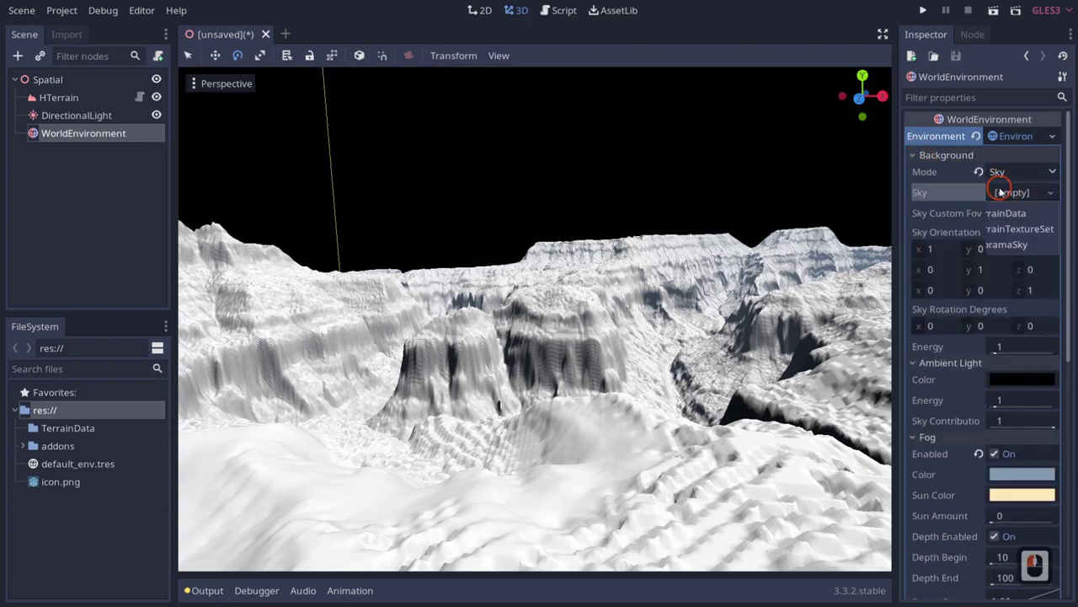
click(1008, 259)
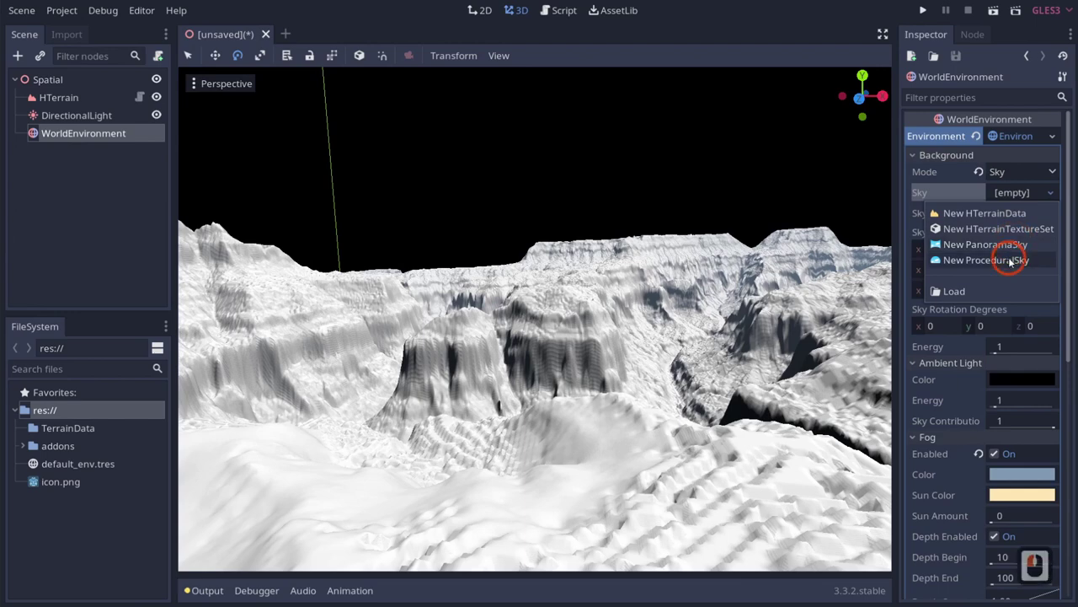
click(620, 268)
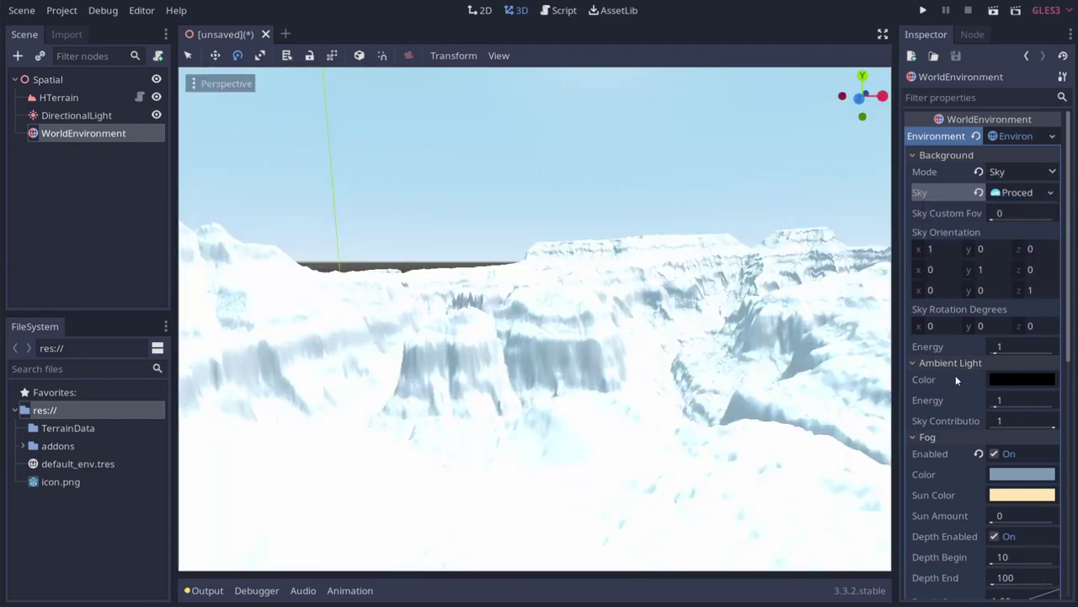
Try the ACES and Filmic tonemap modes and lower the tonemap exposure to 0.57
scroll(955, 375, down, 5)
scroll(948, 405, down, 2)
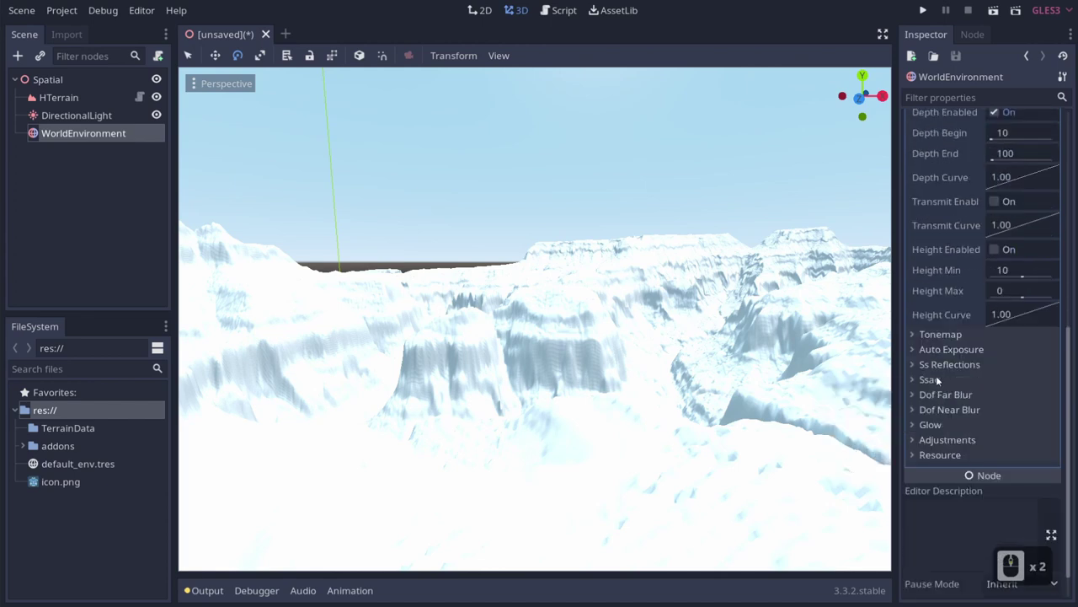
click(929, 334)
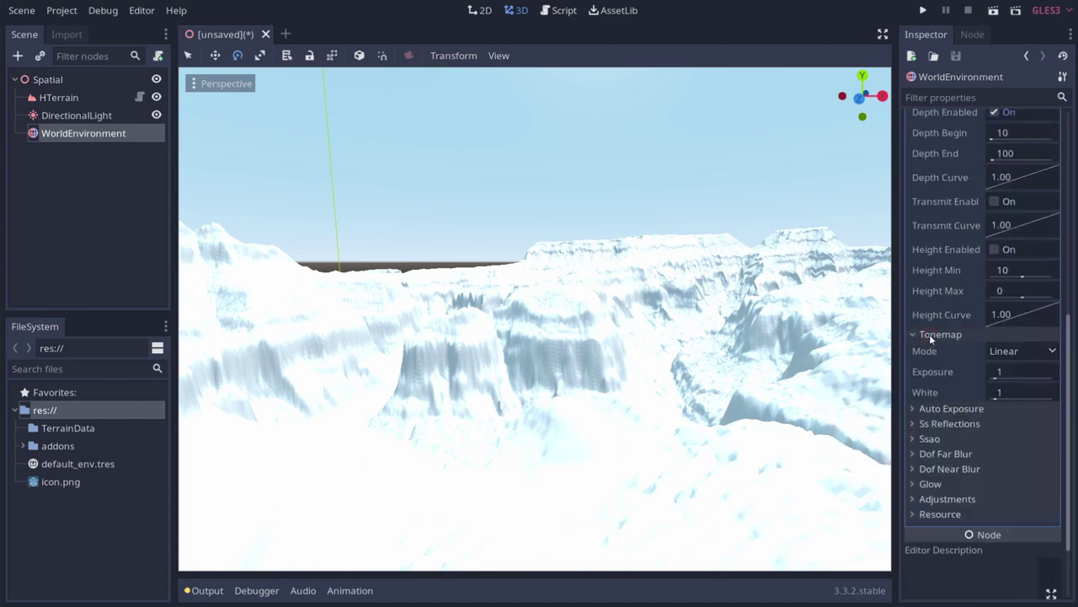
click(1021, 350)
click(1016, 419)
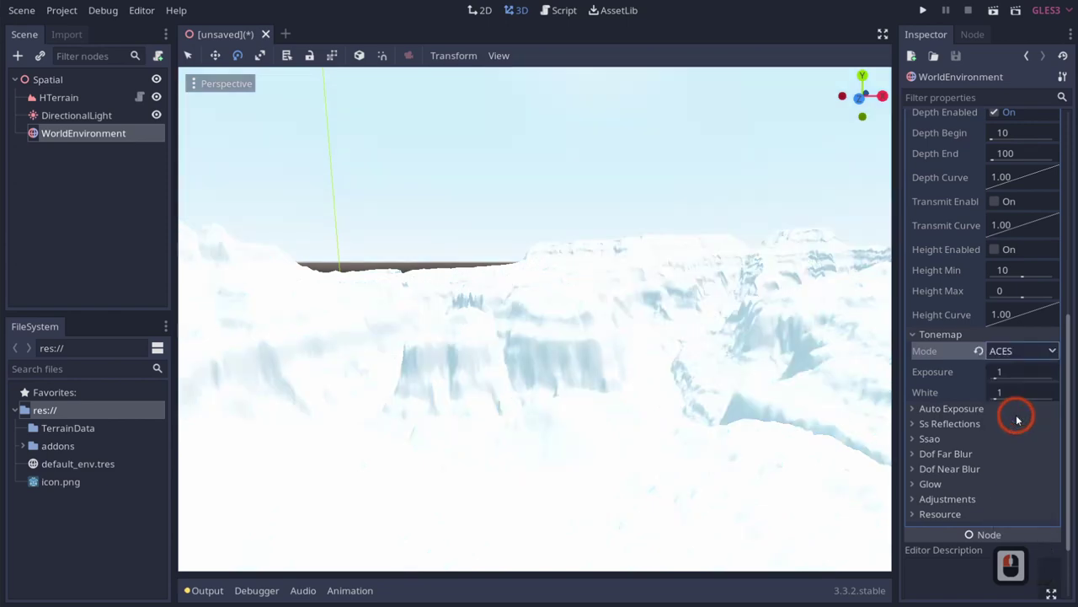
click(1011, 356)
click(1010, 407)
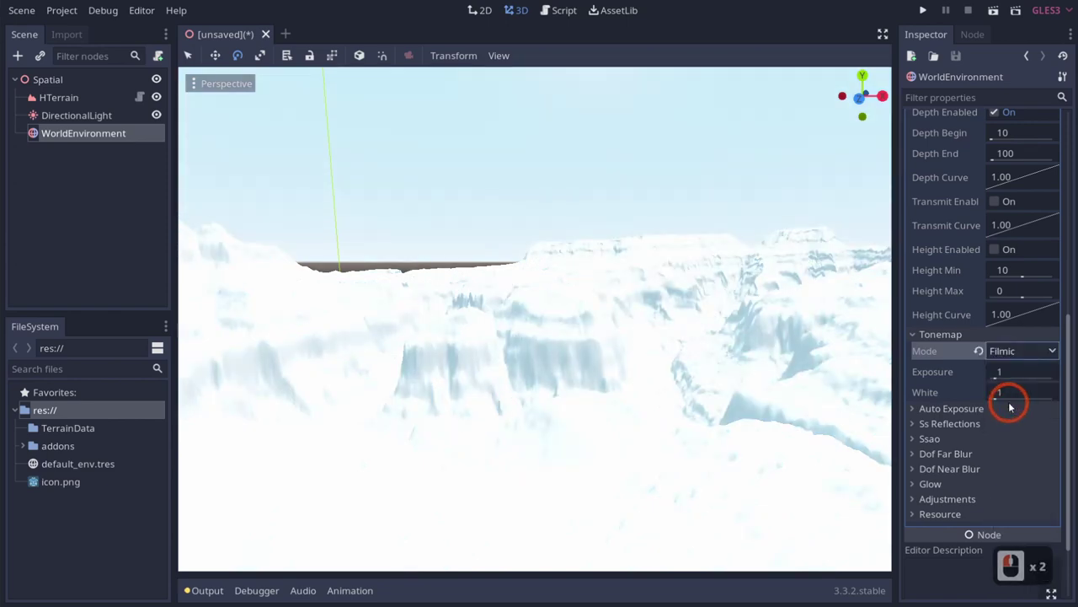
drag(995, 379, 995, 379)
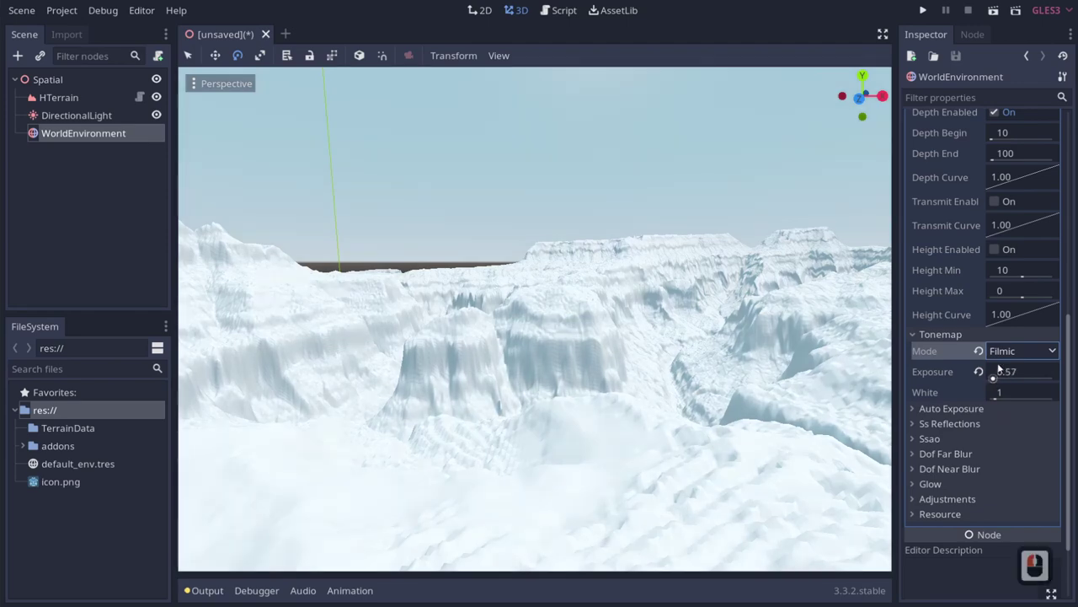
Try Reinhard and Linear tonemapping with the exposure at 0.43, and reset the exposure to its default
click(1011, 350)
click(1026, 388)
click(1005, 355)
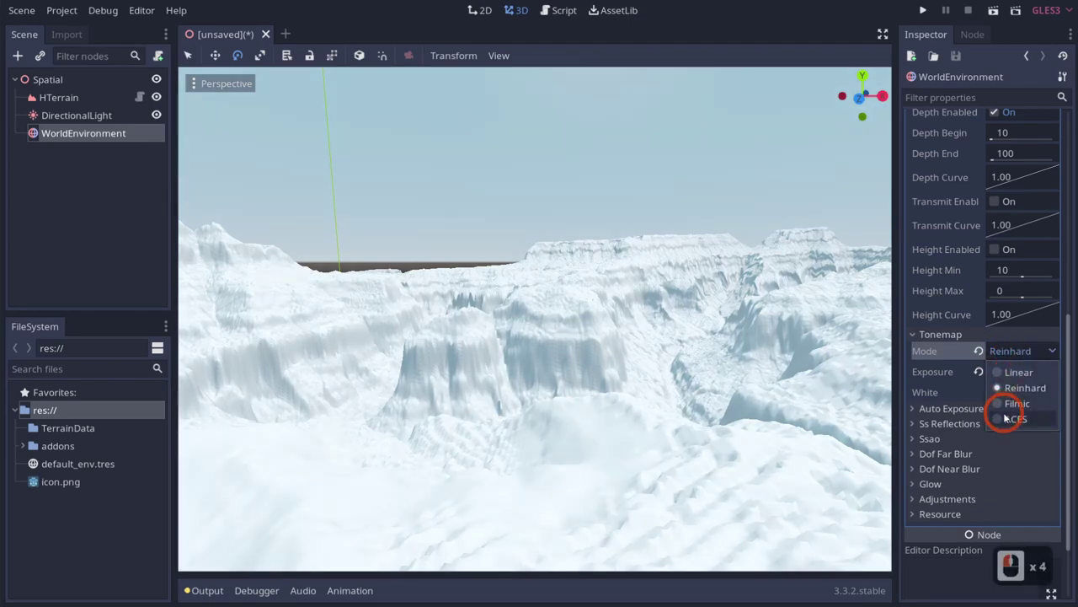
click(1004, 373)
drag(995, 378, 991, 375)
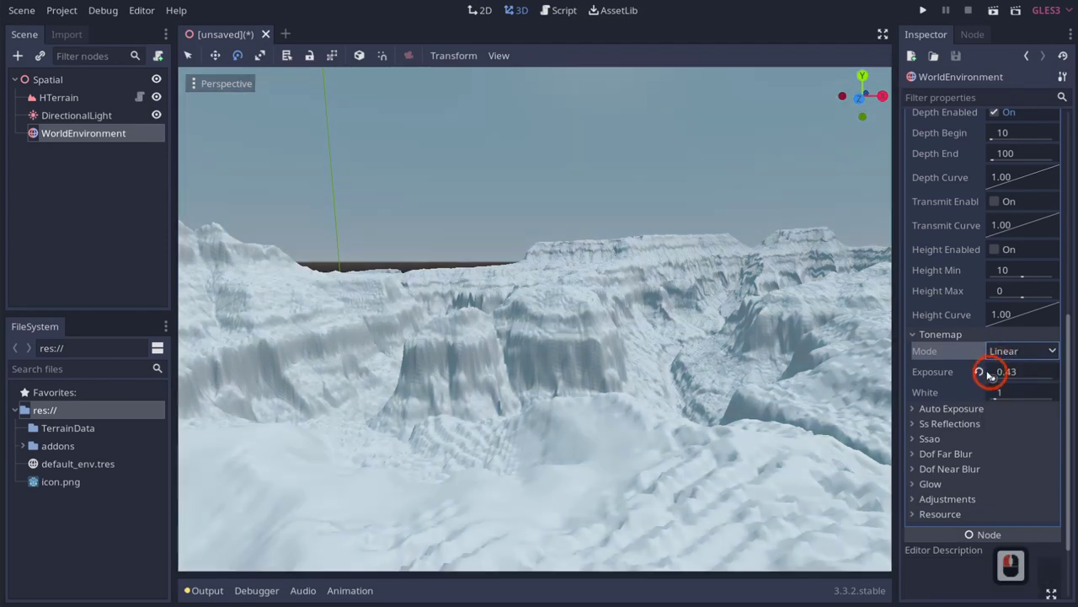
click(980, 372)
right_drag(668, 321, 667, 320)
key(e)
key(w)
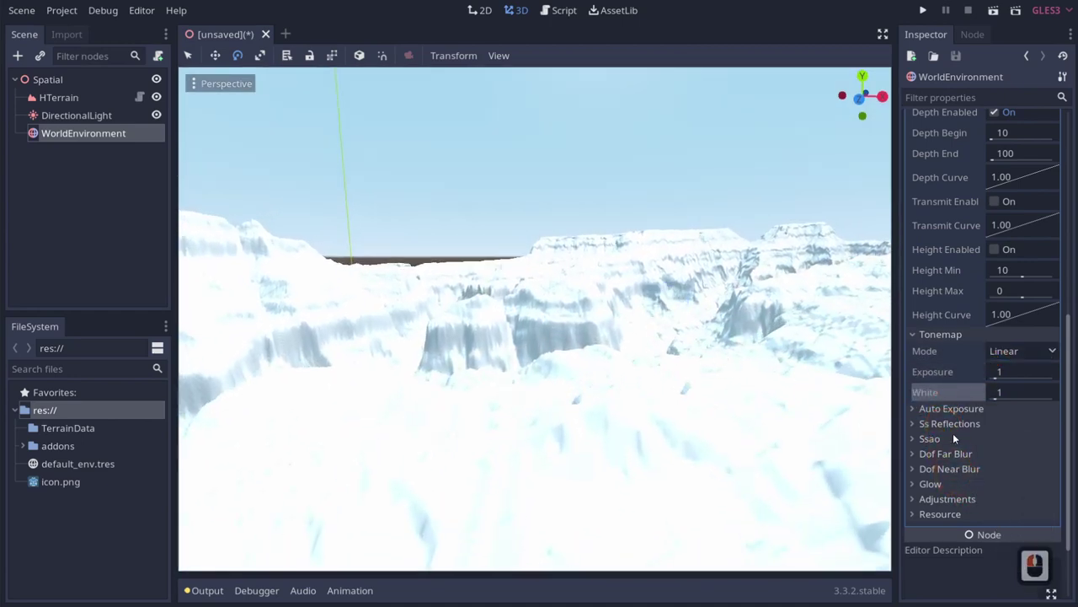
Try enabling the environment's colour adjustments, and switch them off again
click(942, 500)
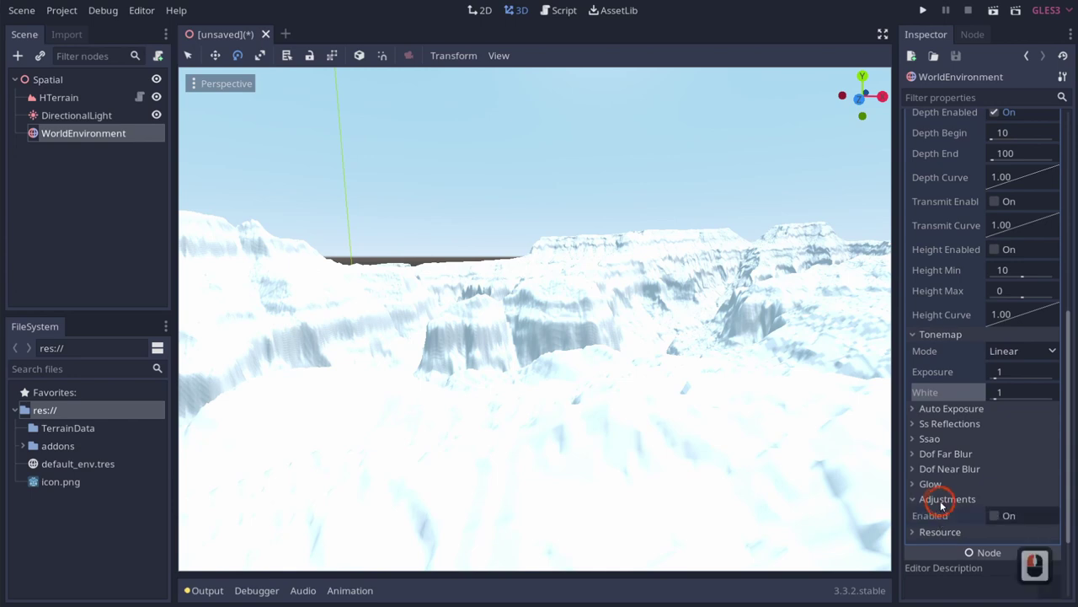
click(1002, 516)
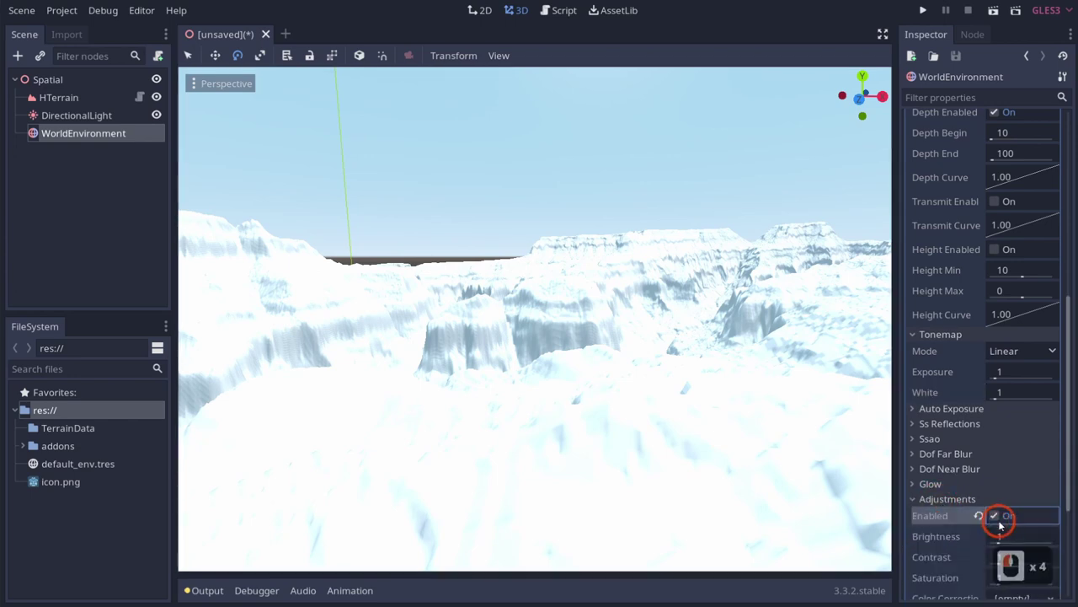
scroll(986, 511, down, 4)
scroll(988, 511, up, 2)
click(994, 461)
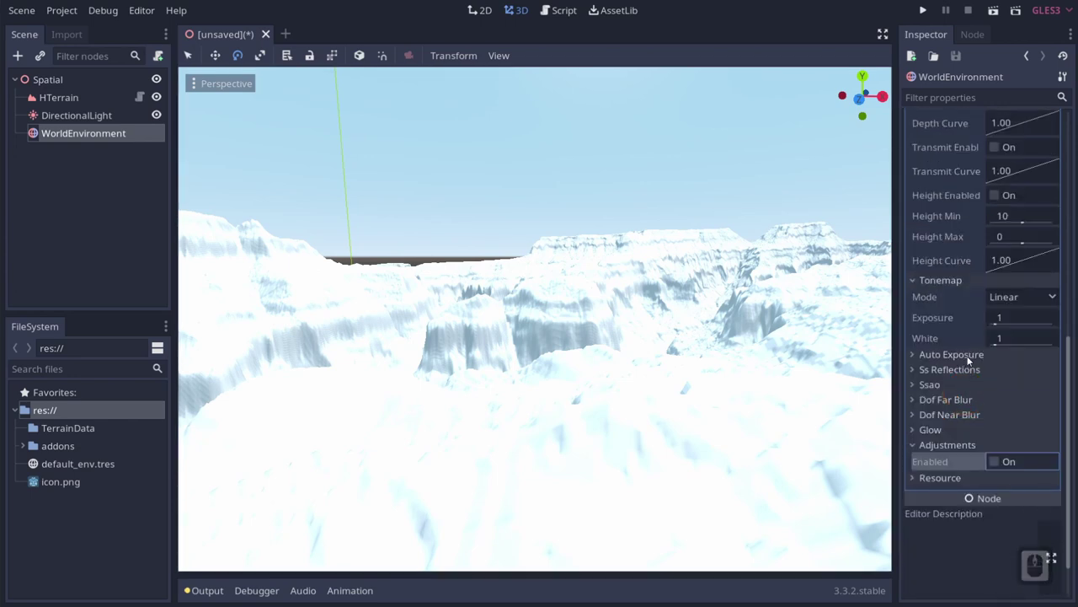
Enable auto exposure on the environment and set the tonemap mode to ACES
click(967, 358)
click(999, 371)
key(w)
right_drag(722, 382, 539, 300)
click(1022, 296)
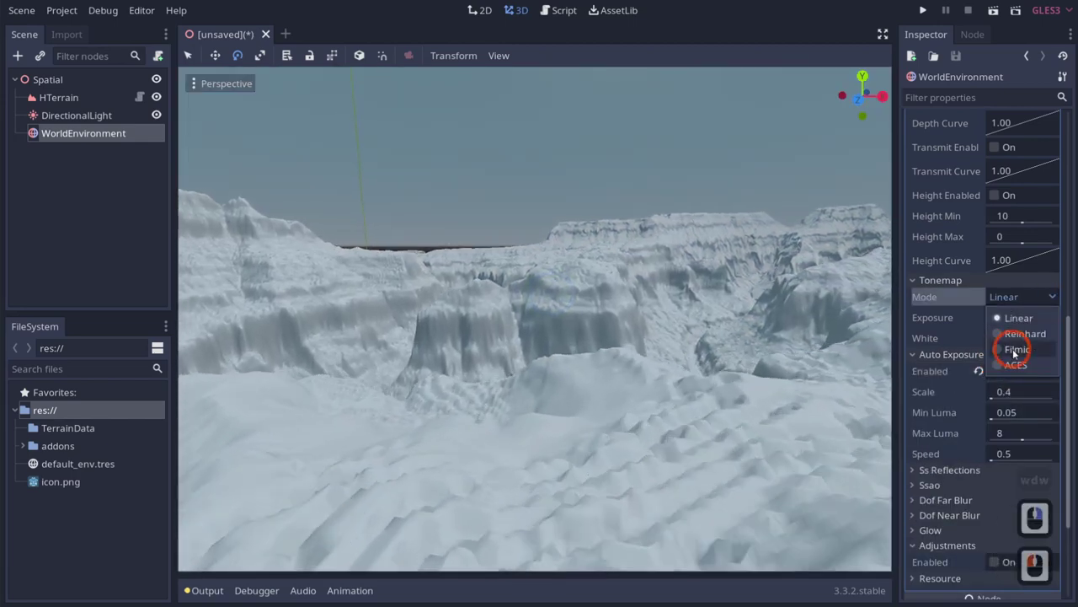
click(1017, 370)
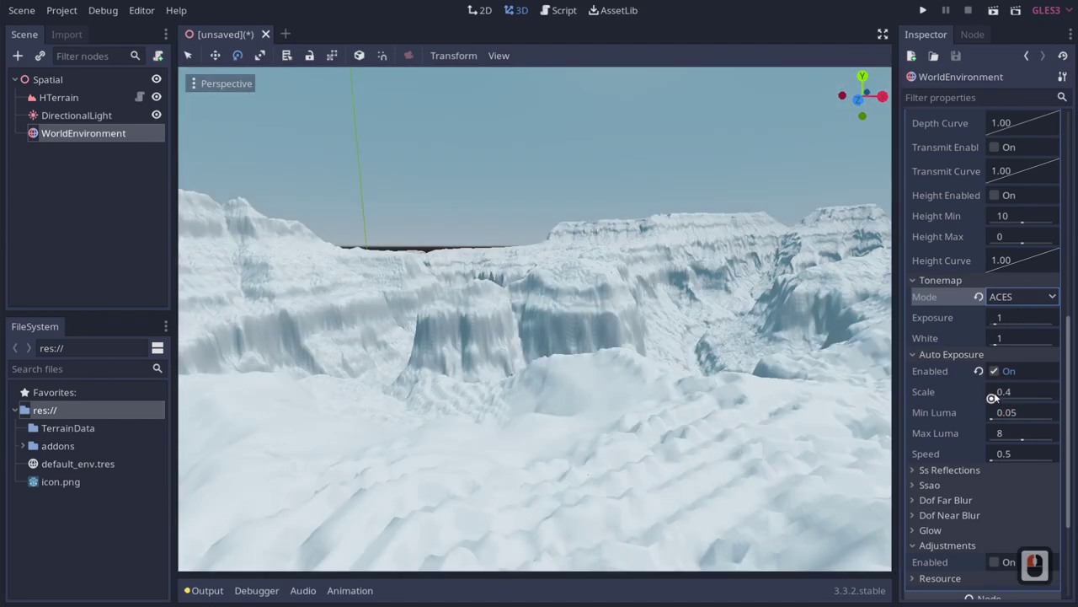
Set the auto exposure scale to 0.47 and check the brightness across the canyon
click(1007, 392)
drag(1009, 394, 1016, 393)
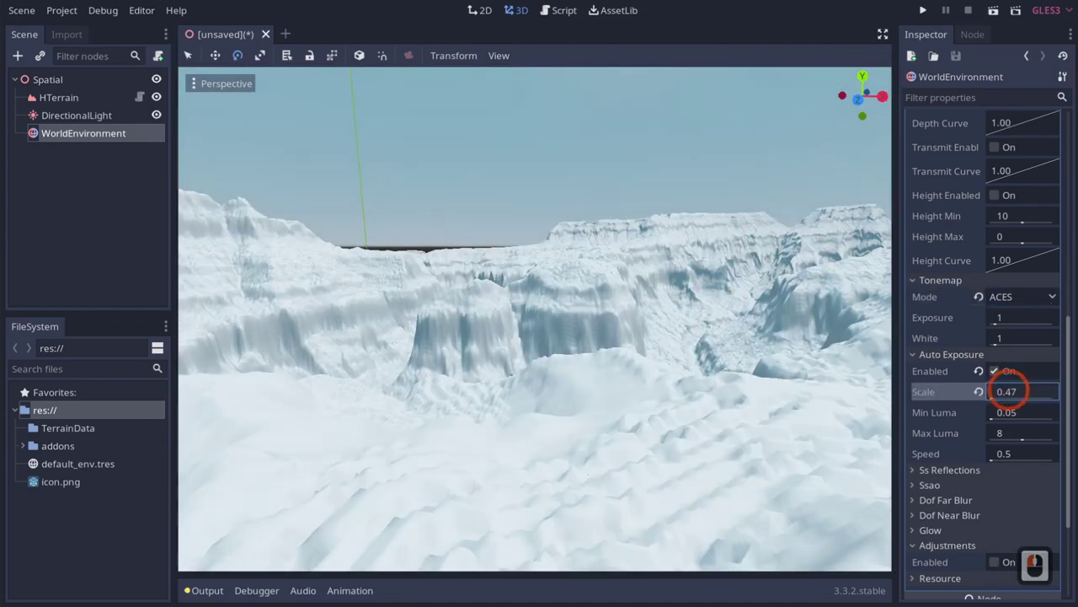
key(d)
right_drag(540, 301, 540, 301)
key(a)
key(e)
key(a)
key(d)
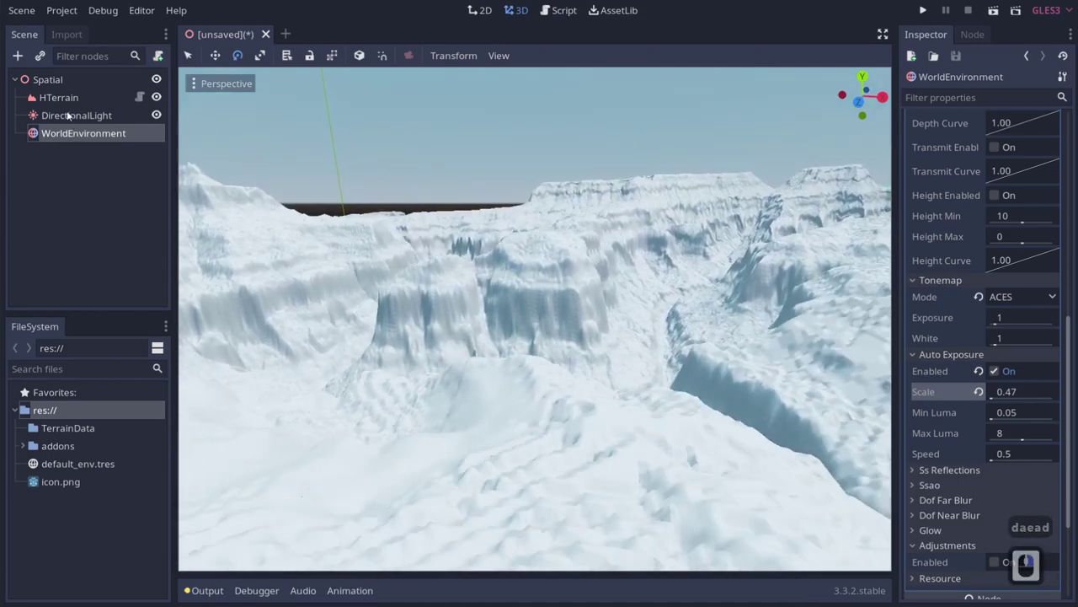
Rotate the DirectionalLight to a lower angle so the canyon cliffs cast longer shadows
click(67, 117)
mouse_move(462, 295)
mouse_down()
mouse_move(470, 278)
mouse_move(480, 288)
mouse_up()
key(q)
right_drag(669, 358, 585, 342)
key(e)
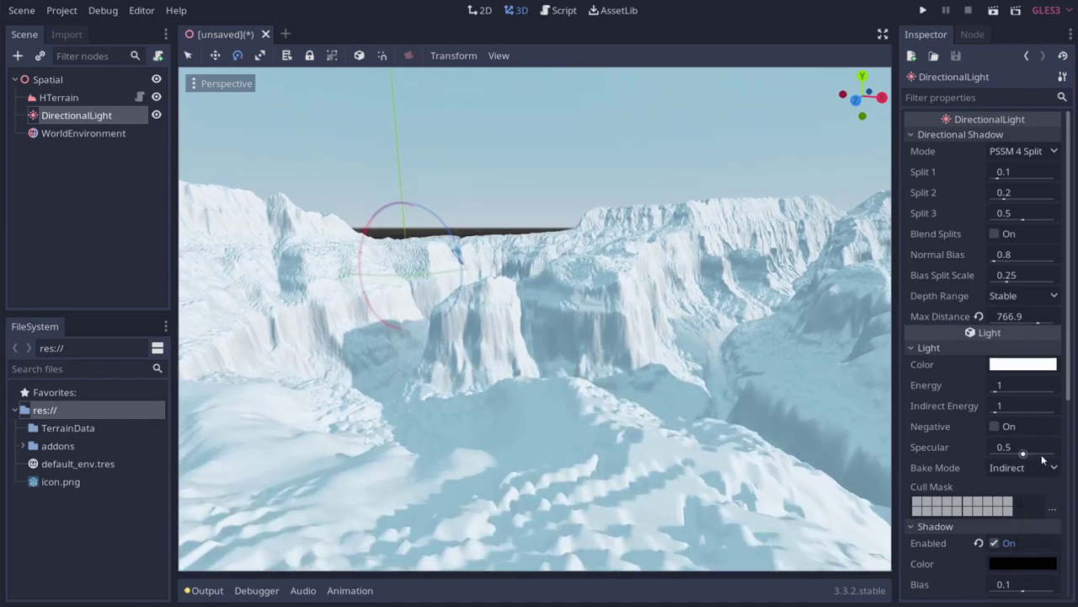
click(121, 132)
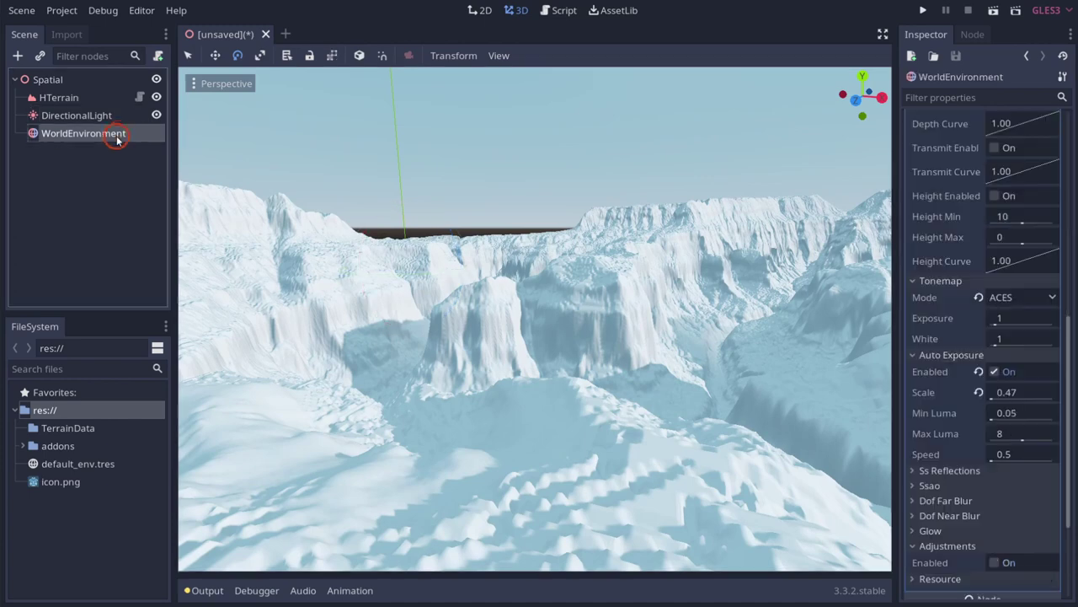
click(924, 253)
scroll(991, 329, up, 6)
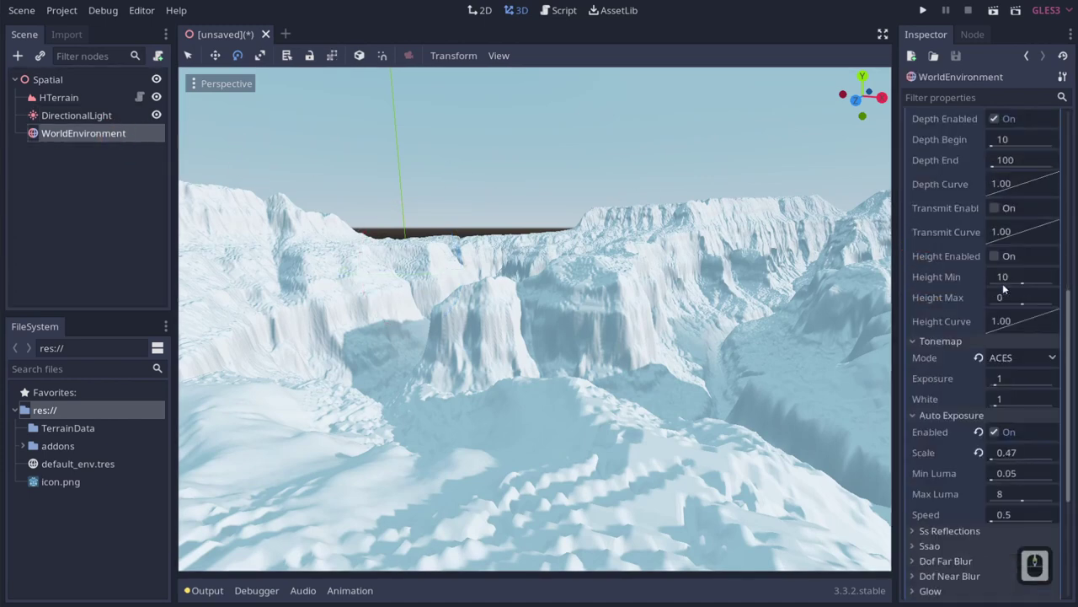
scroll(953, 342, up, 5)
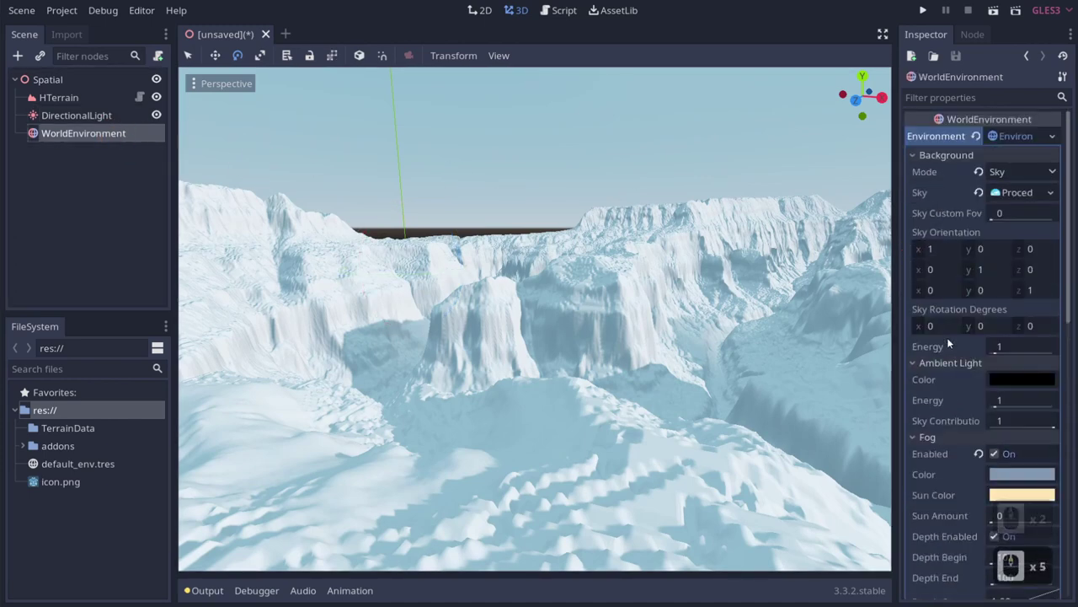
Set the DirectionalLight's colour to a pale warm cream tint
click(80, 116)
click(1011, 362)
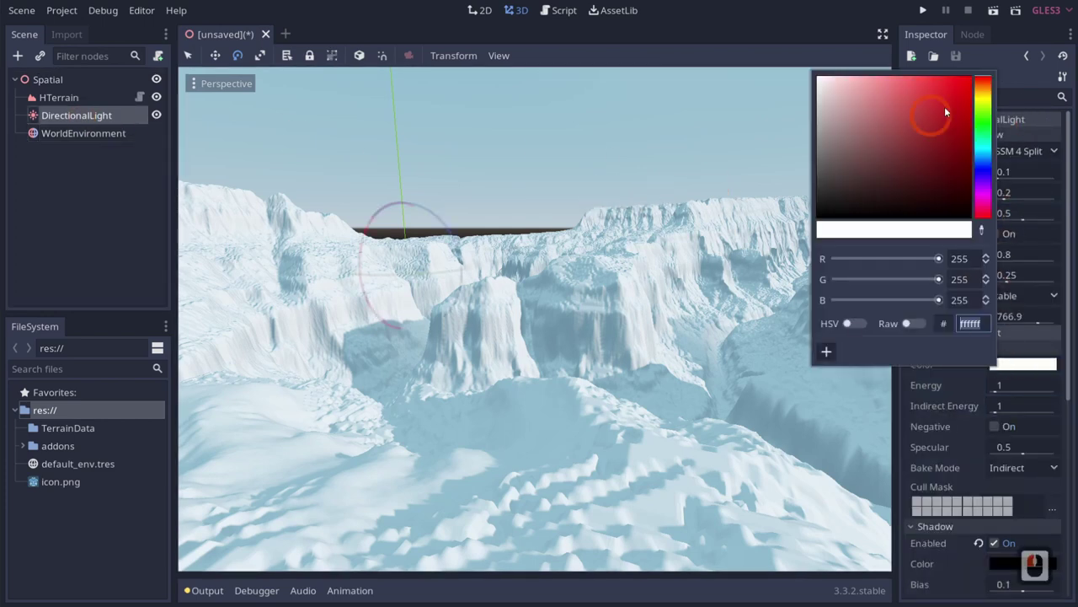
drag(983, 95, 982, 92)
drag(835, 81, 844, 80)
click(942, 394)
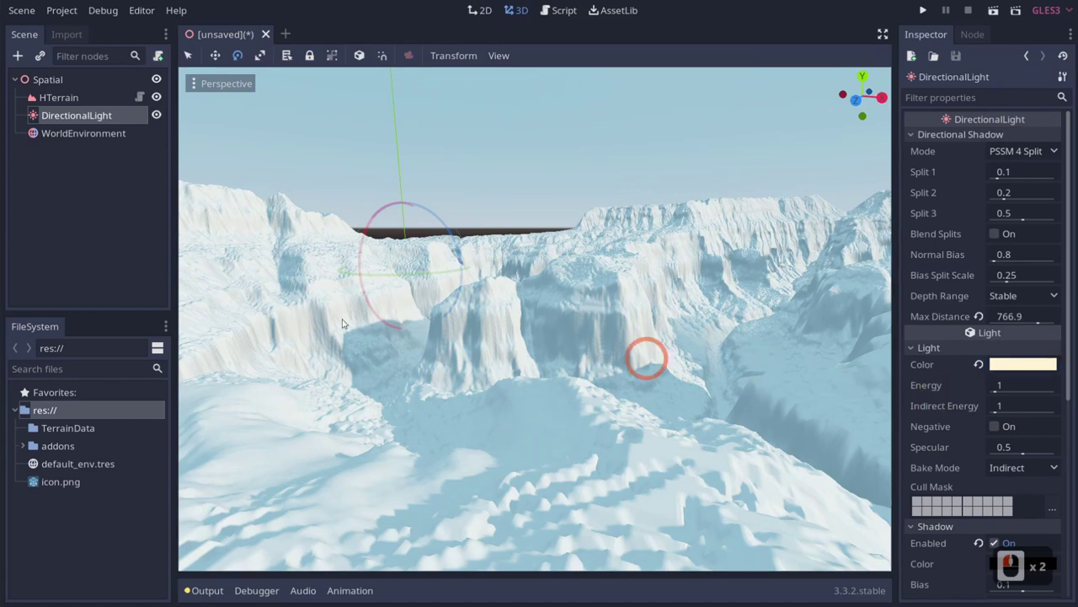
Select the HTerrain node and switch its brush to texture painting
click(58, 98)
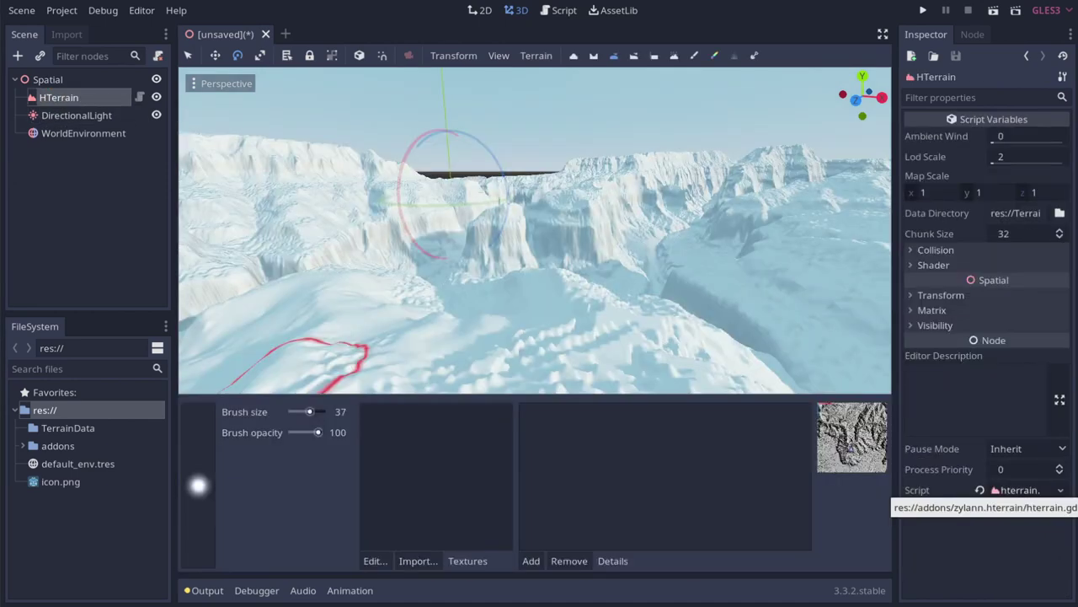
click(694, 56)
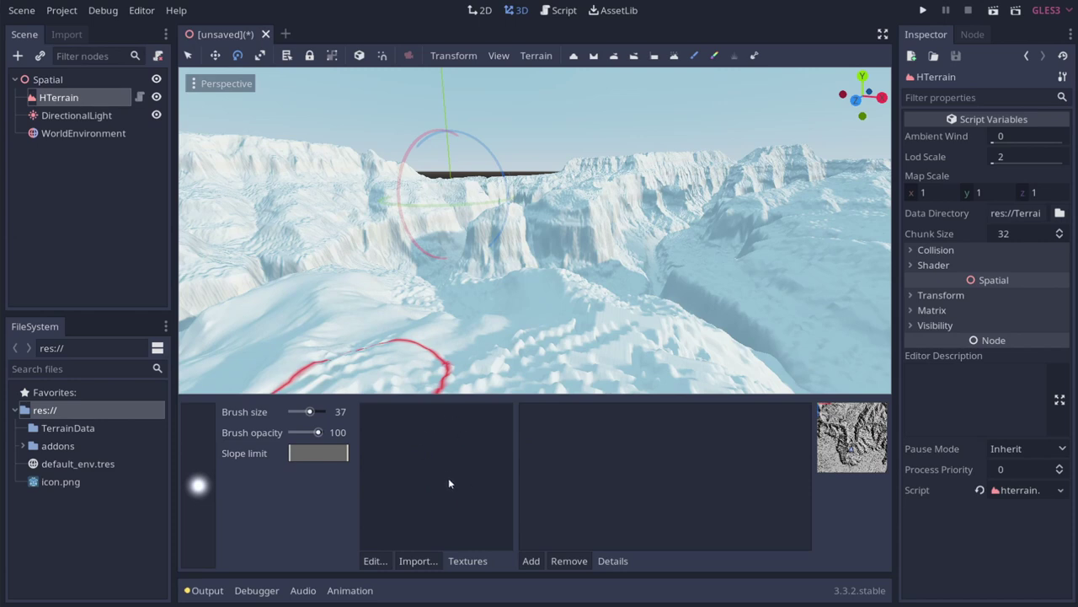
Switch to the browser, go from the old Tumblr texture site to ambientCG, and filter its full asset list by the Ground tag
key(alt+Tab)
alt+click(816, 110)
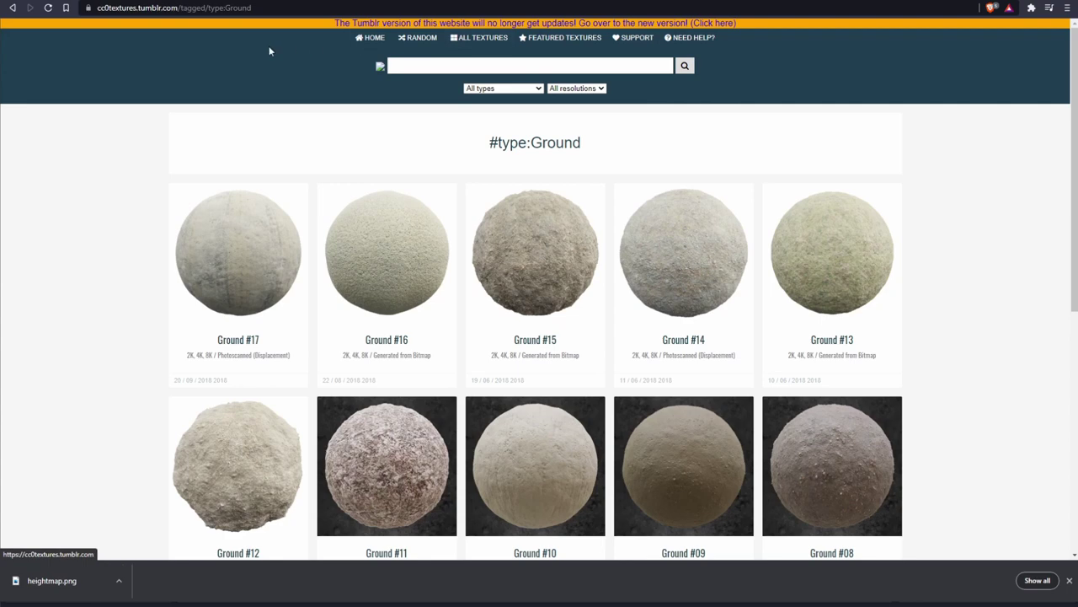
click(704, 27)
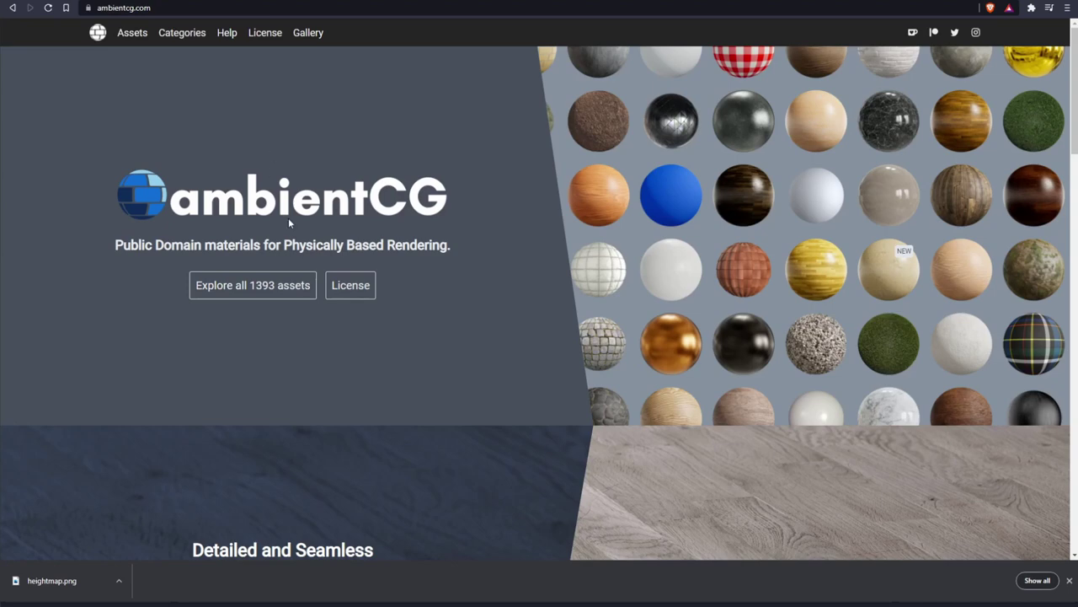
click(274, 285)
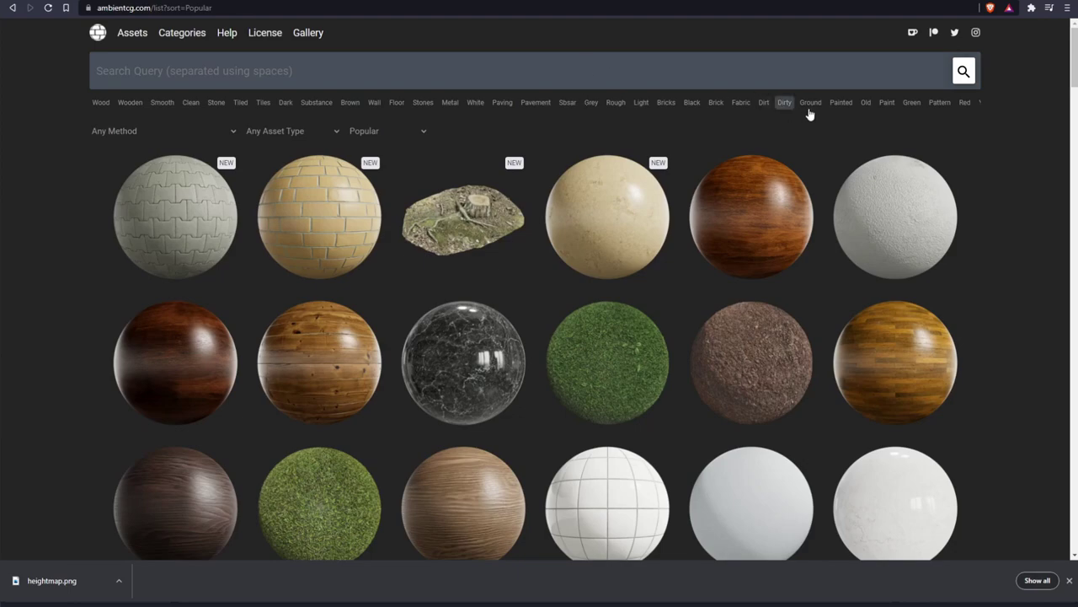
click(810, 103)
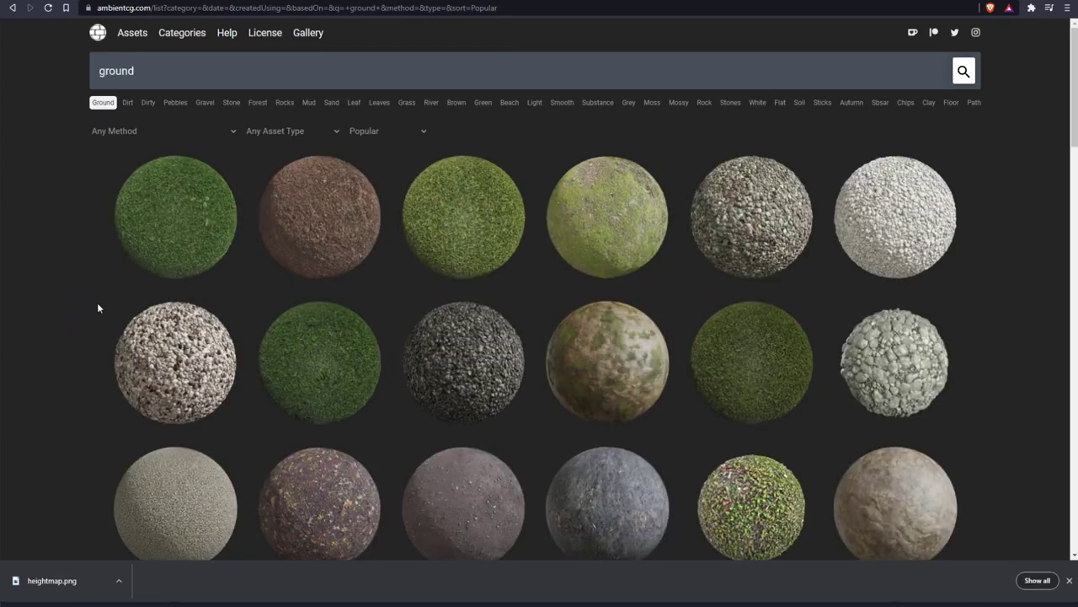
Find the Ground 029 material among the ground results and download its 1K-JPG archive to Downloads
scroll(97, 308, down, 11)
scroll(101, 316, down, 7)
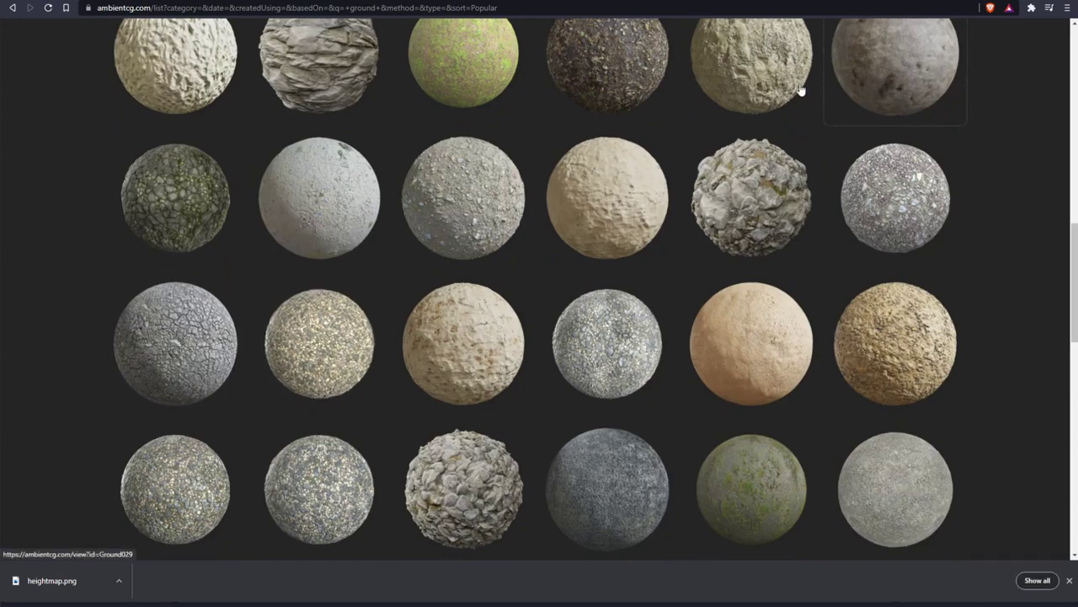
click(749, 84)
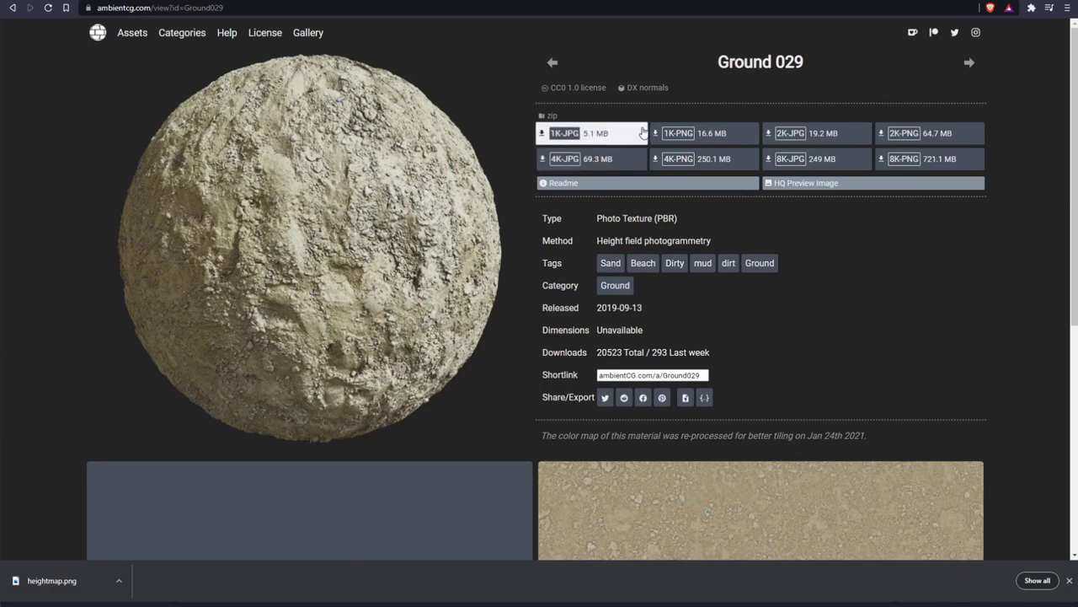
click(587, 138)
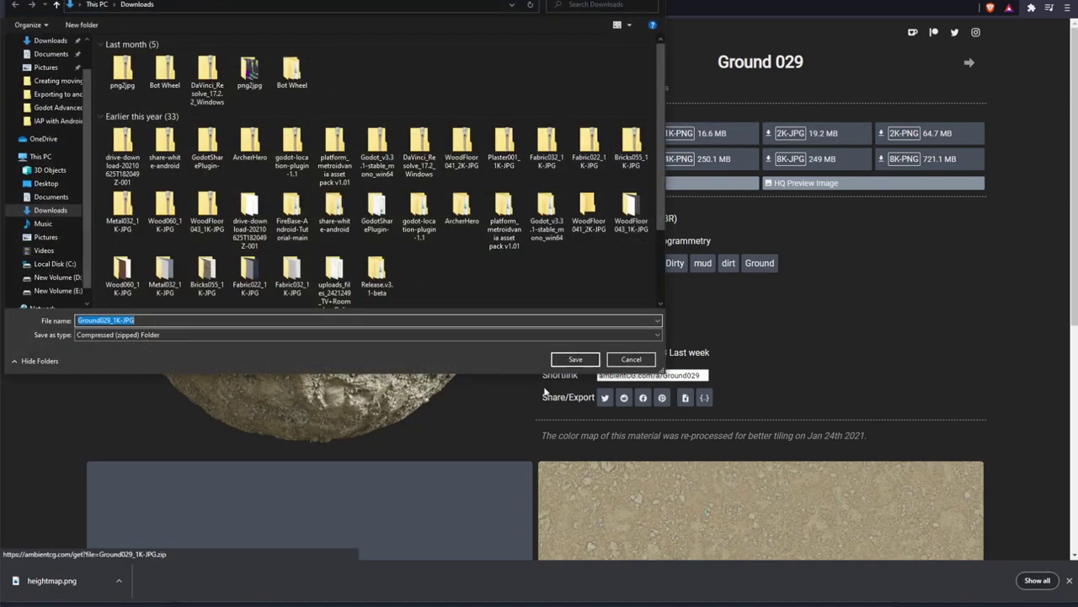
click(581, 360)
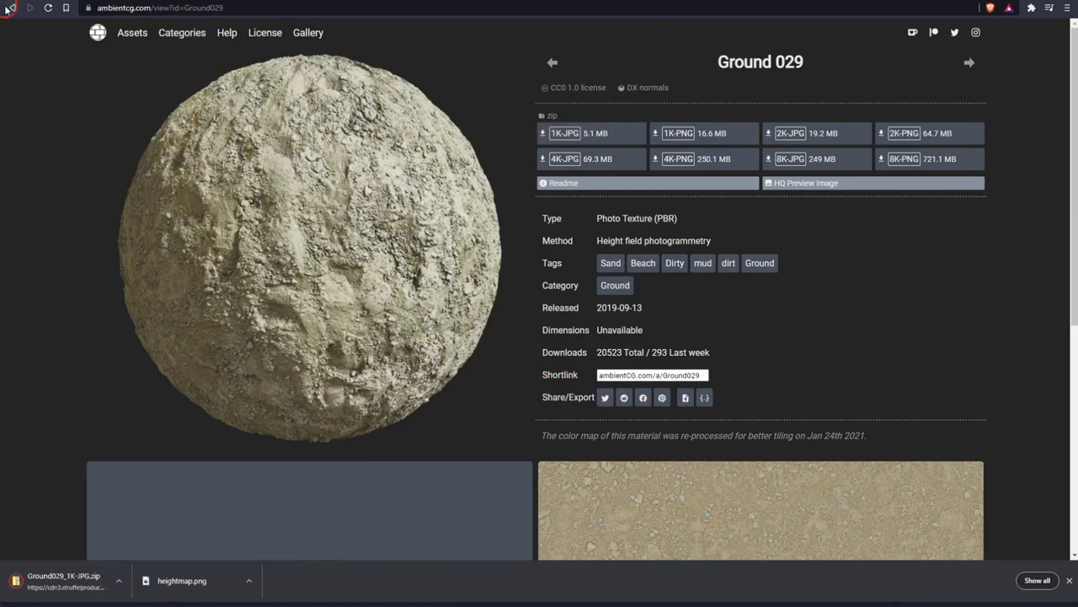
Return to the ground results and download the Ground 035 material as a 1K-JPG archive
click(13, 8)
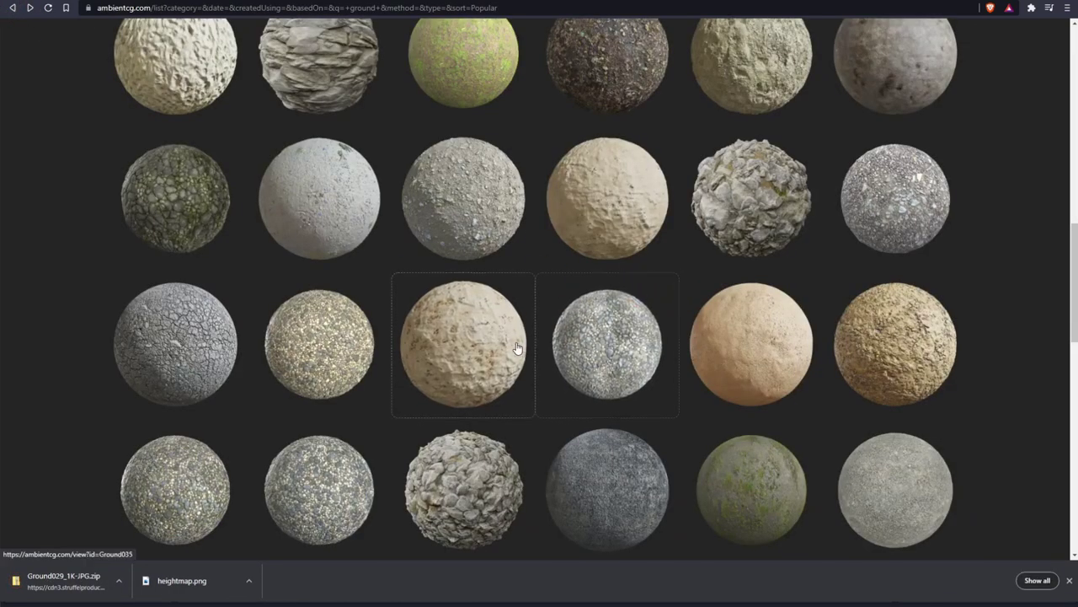
click(464, 360)
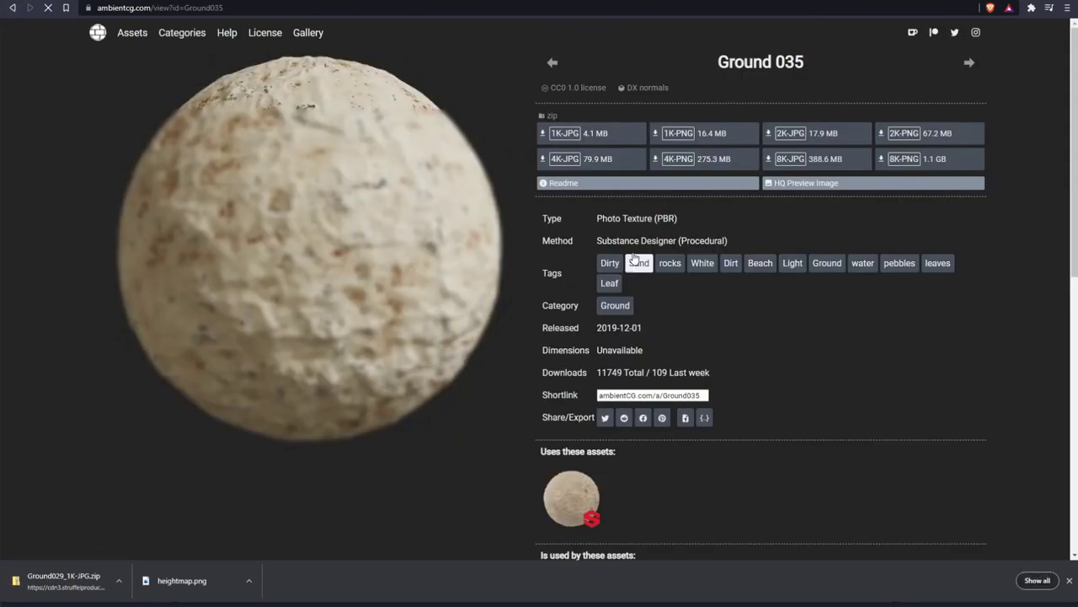
click(605, 139)
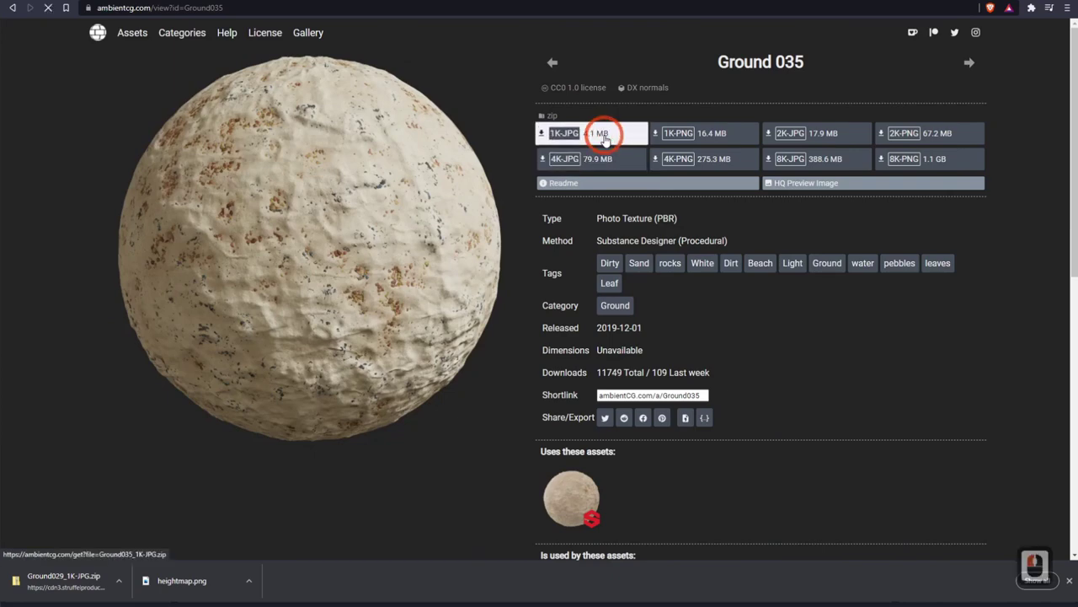
Browse the ground results for a cliff rock and download the Rocks 011 material as a 1K-JPG archive
click(12, 7)
scroll(566, 392, down, 6)
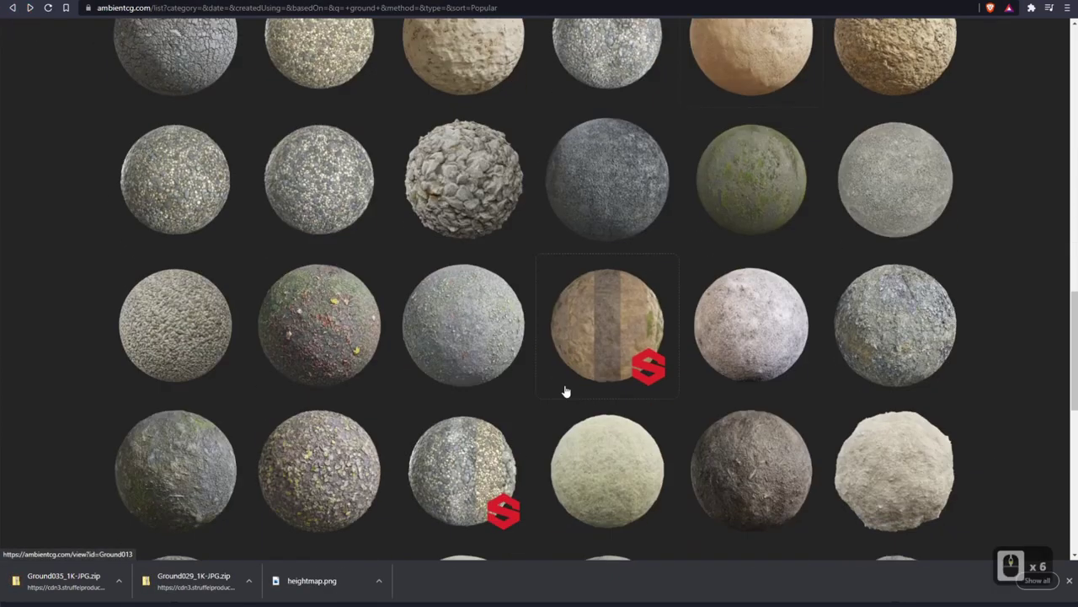
scroll(568, 390, down, 4)
scroll(549, 379, down, 3)
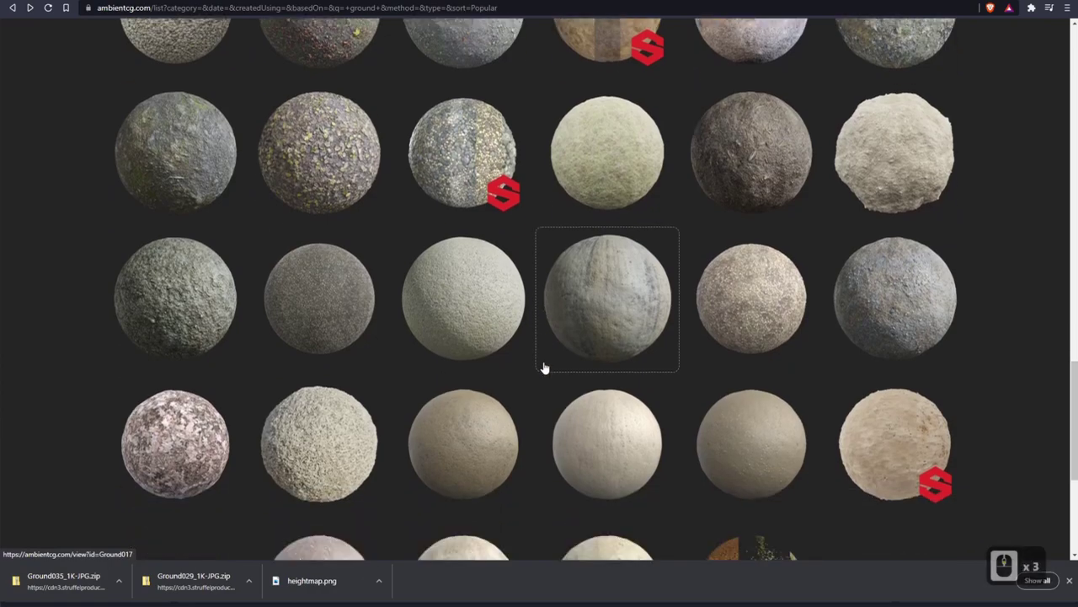
scroll(544, 367, down, 5)
scroll(544, 364, up, 16)
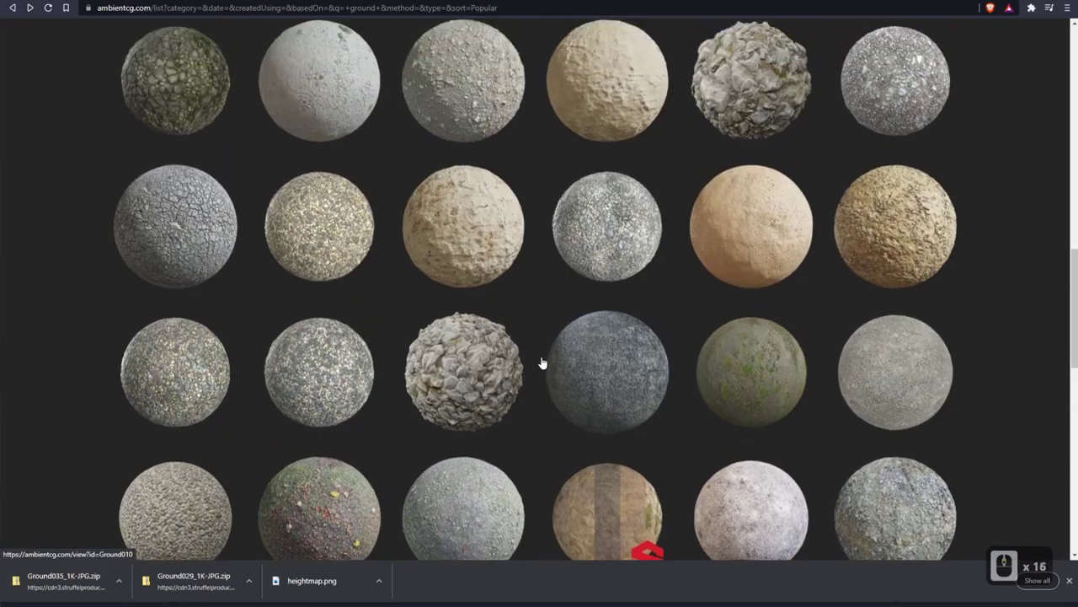
scroll(543, 363, up, 4)
click(341, 240)
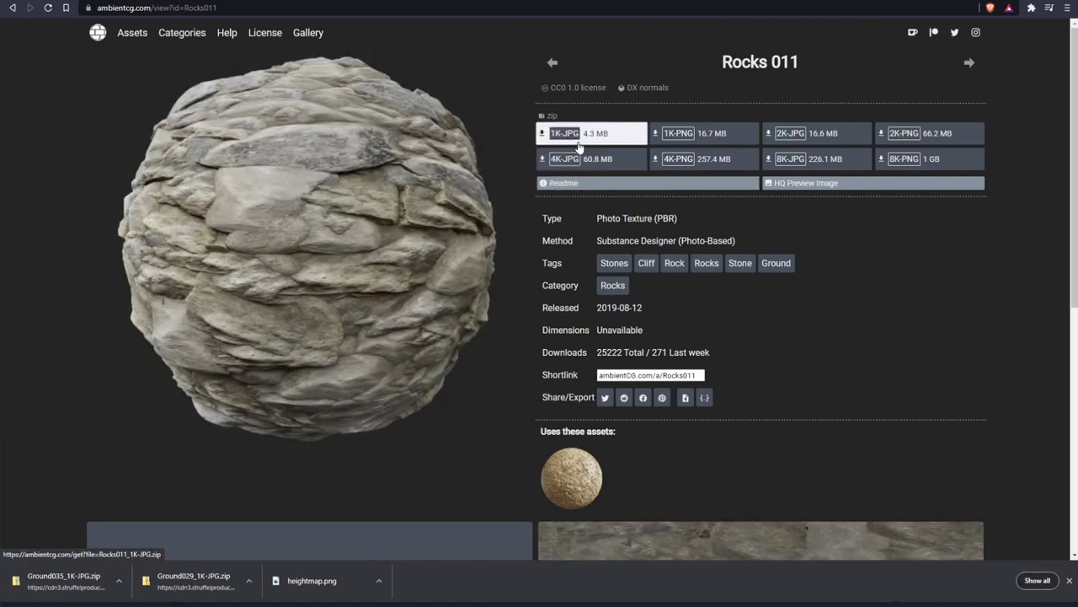
click(578, 145)
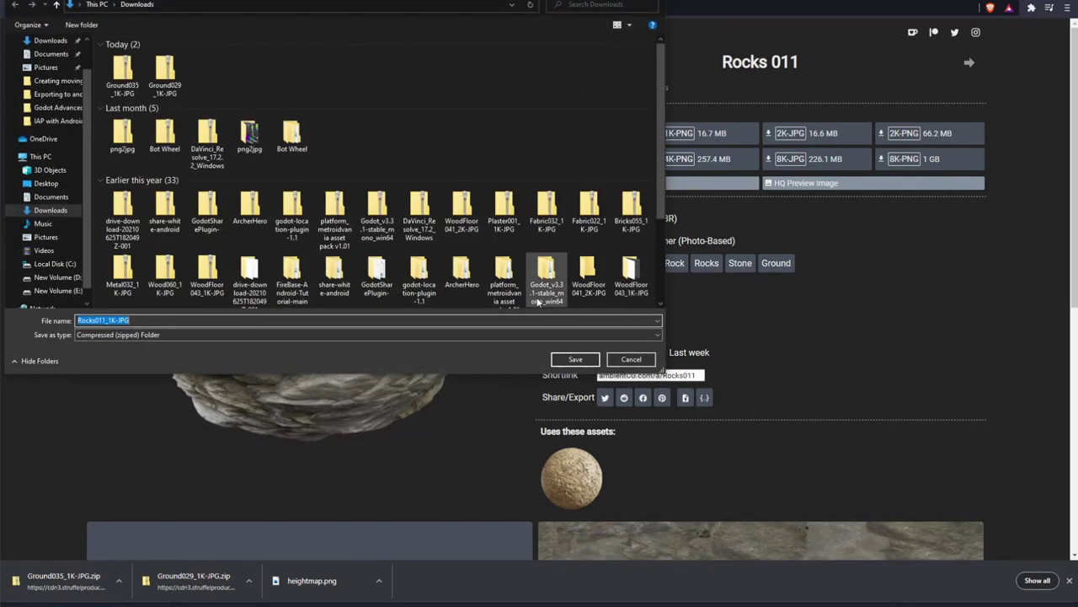
click(587, 360)
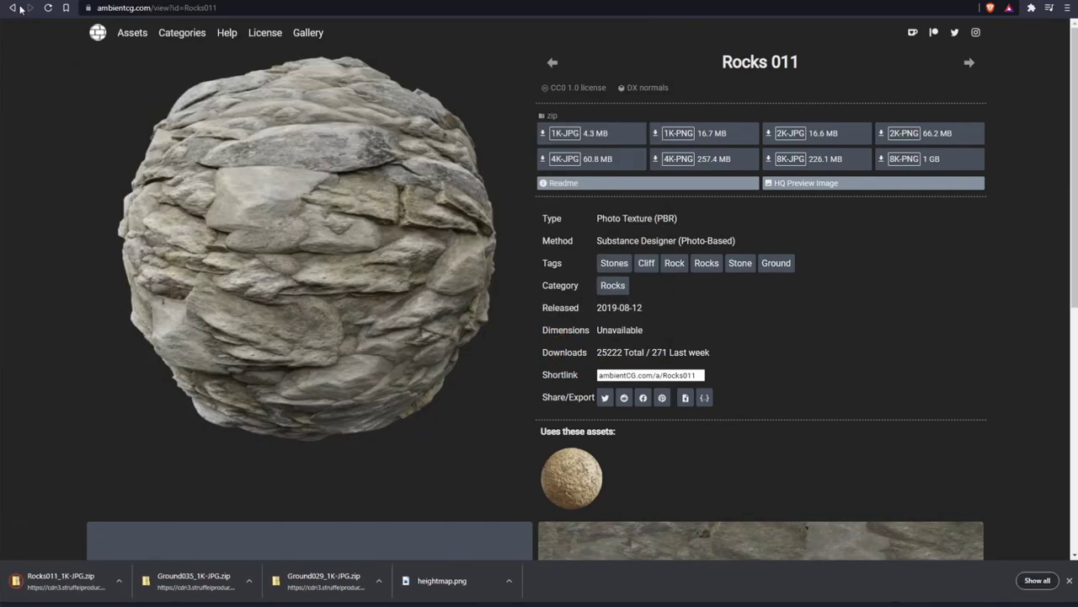
Return to the ground results and download the mossy Ground 001 material as a 2K-JPG archive
click(12, 8)
click(620, 349)
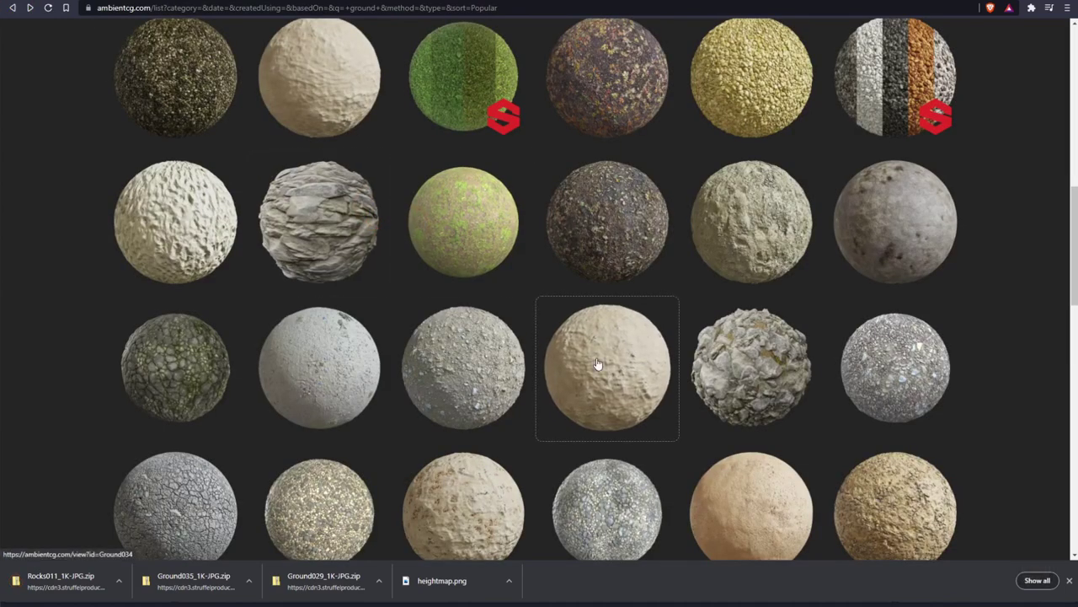
scroll(596, 364, down, 3)
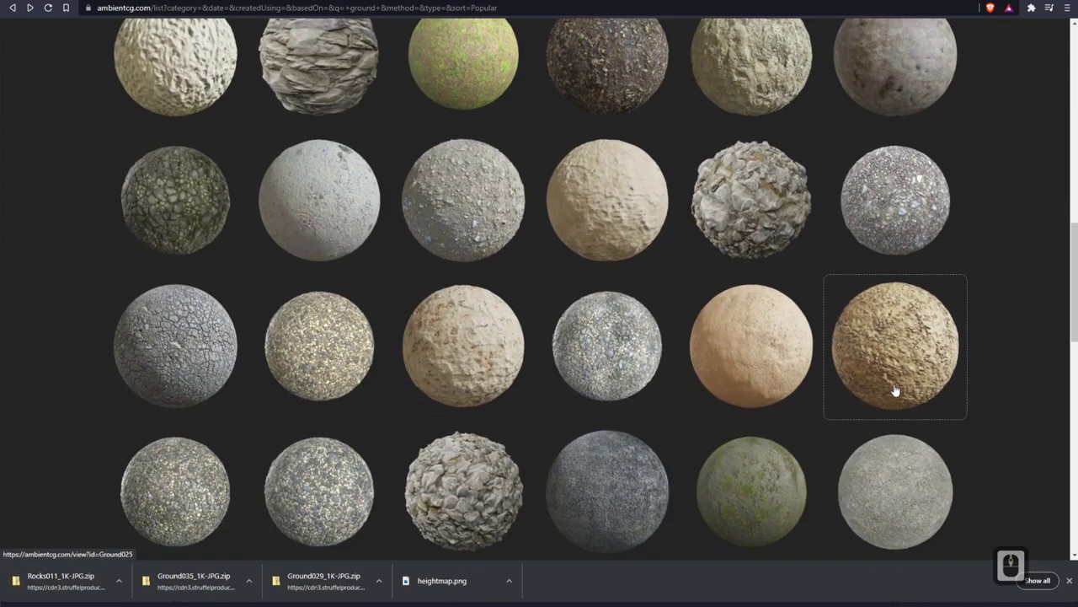
scroll(896, 390, down, 3)
scroll(823, 413, down, 2)
click(751, 215)
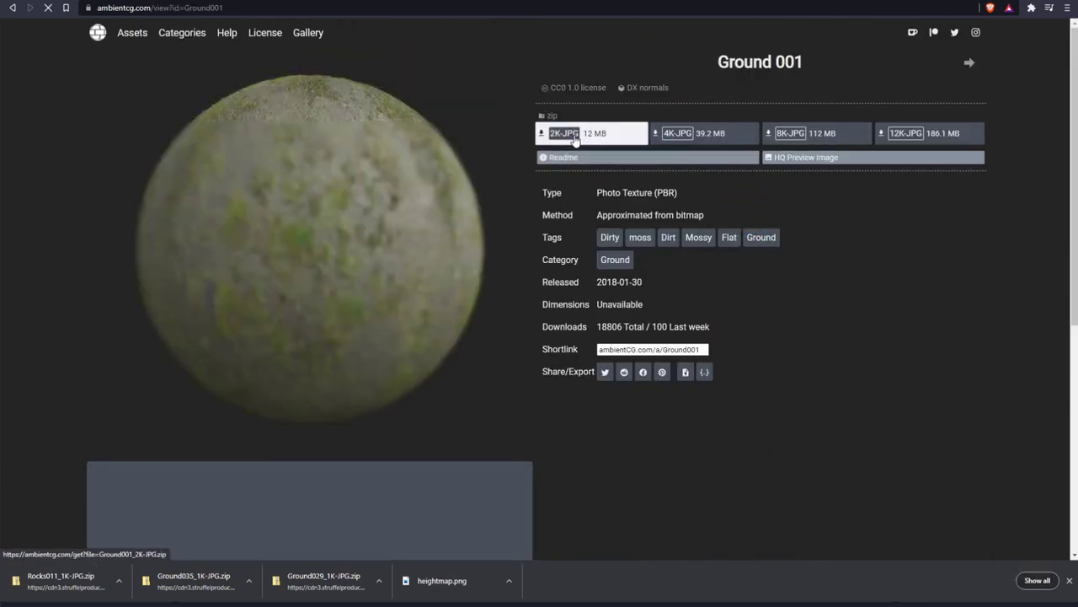
click(576, 136)
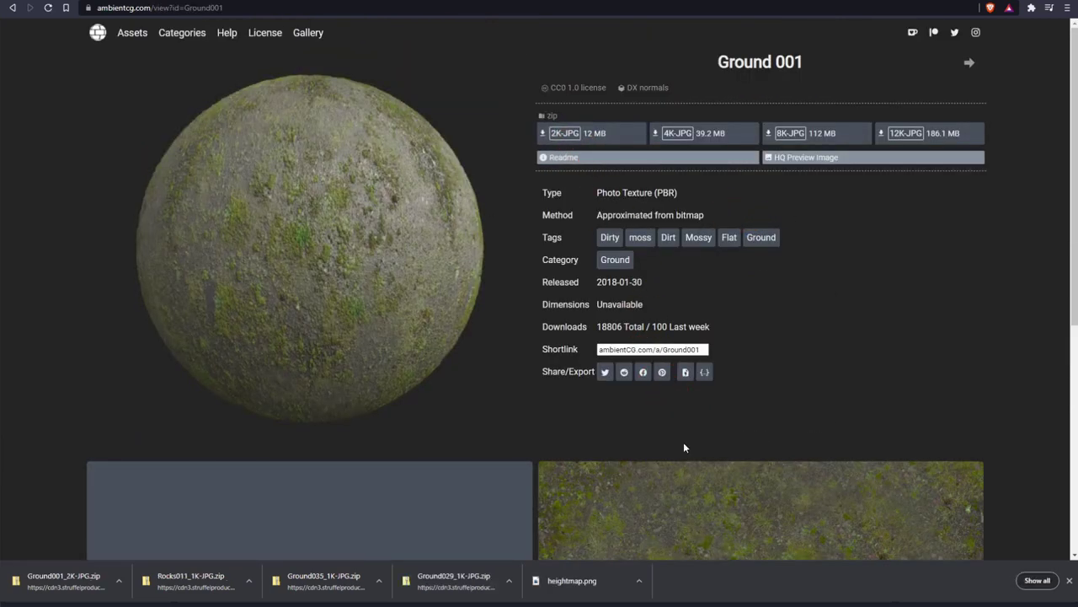
Switch to the Downloads folder in File Explorer and extract the Ground029_1K-JPG archive into its own folder
click(82, 504)
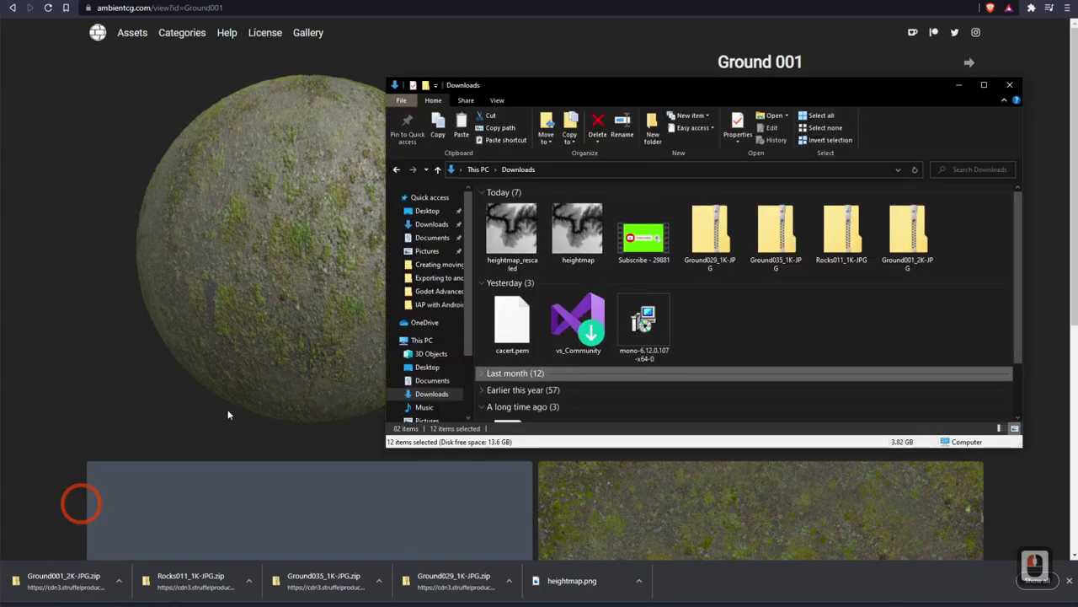
click(688, 249)
right_click(688, 251)
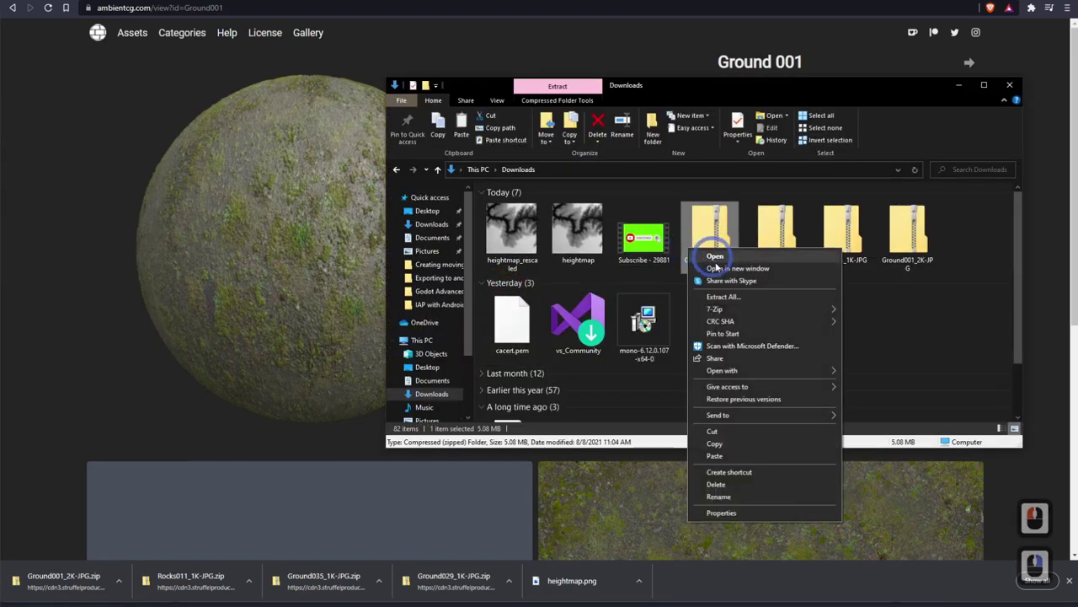
click(736, 299)
click(831, 404)
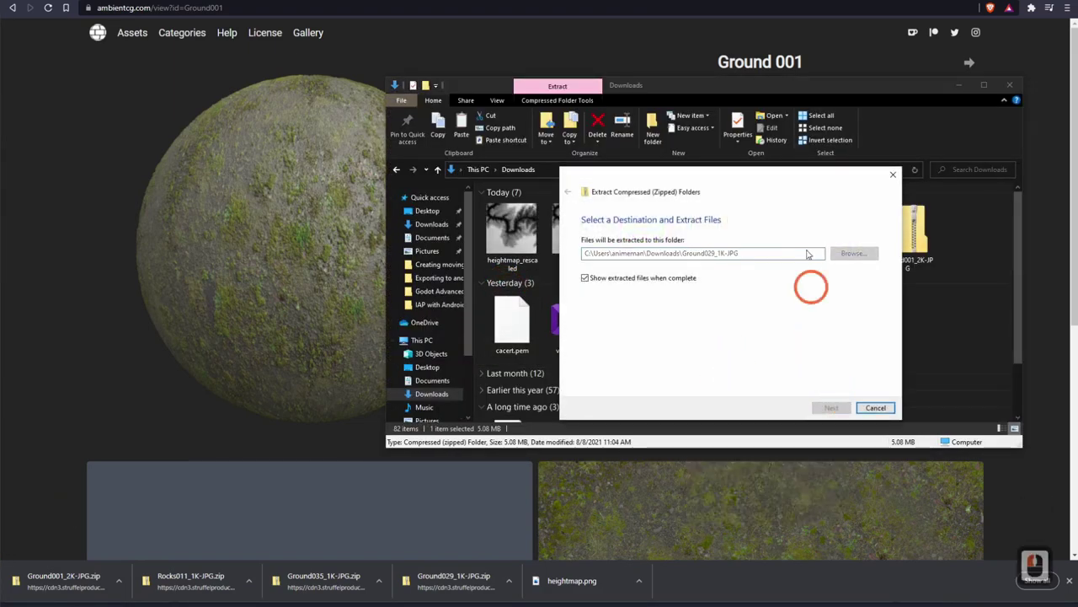
Copy the extracted Ground029, Ground035, Rocks011 and Ground001 folders from Downloads into the Godot project's res:// folder
click(974, 225)
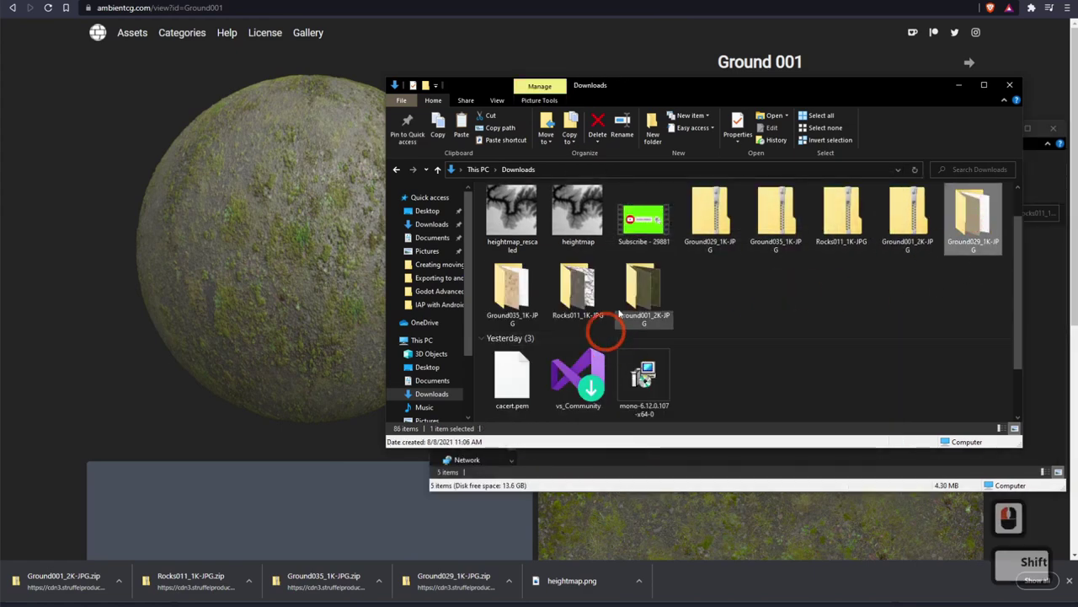
shift+click(644, 294)
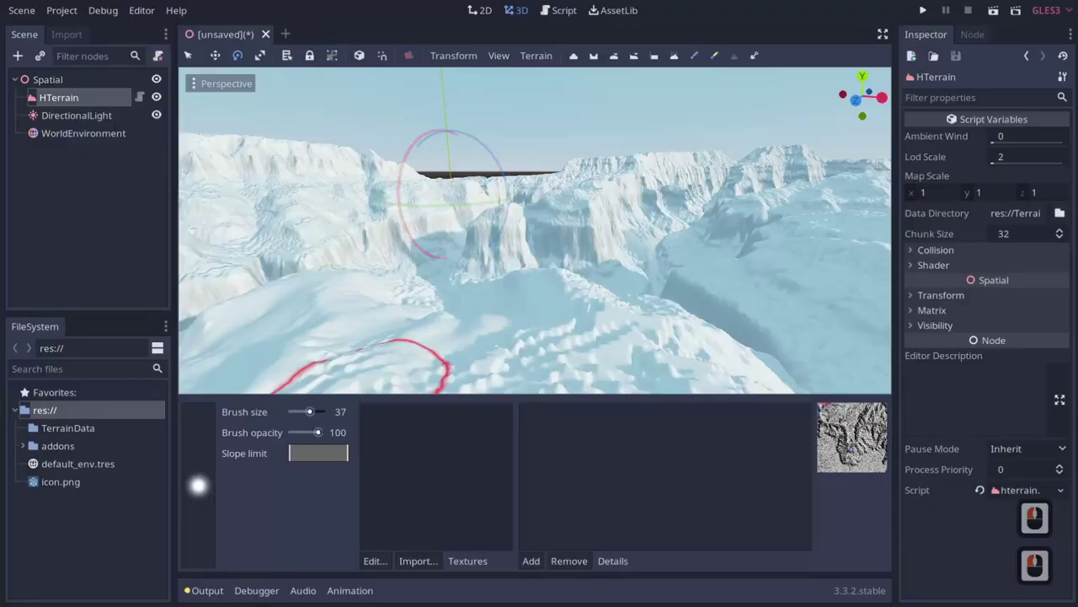
key(alt+Tab)
key(alt+Tab)
drag(664, 297, 63, 414)
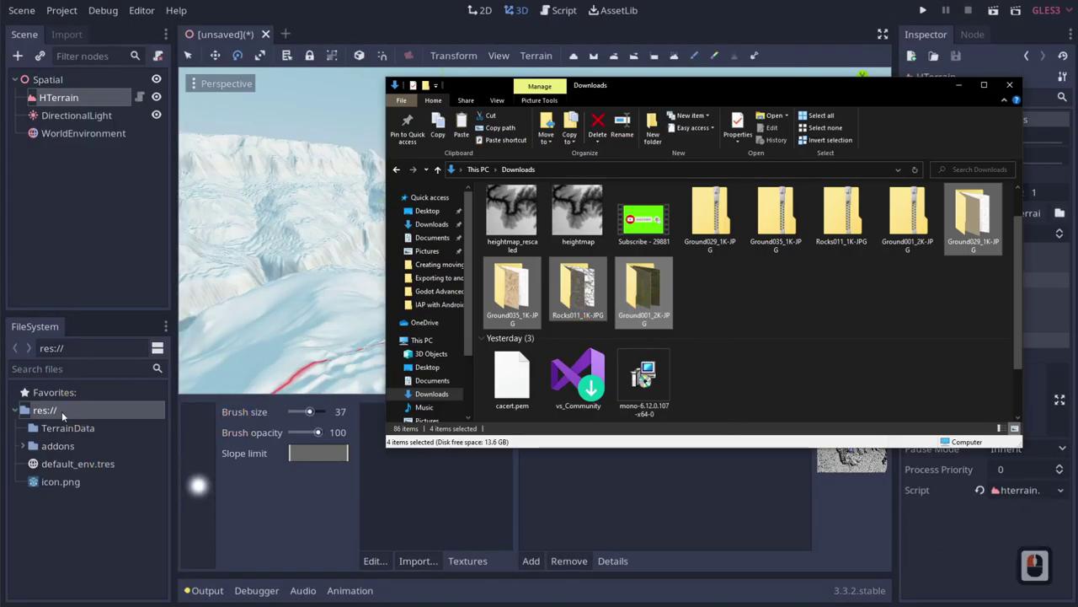
click(143, 556)
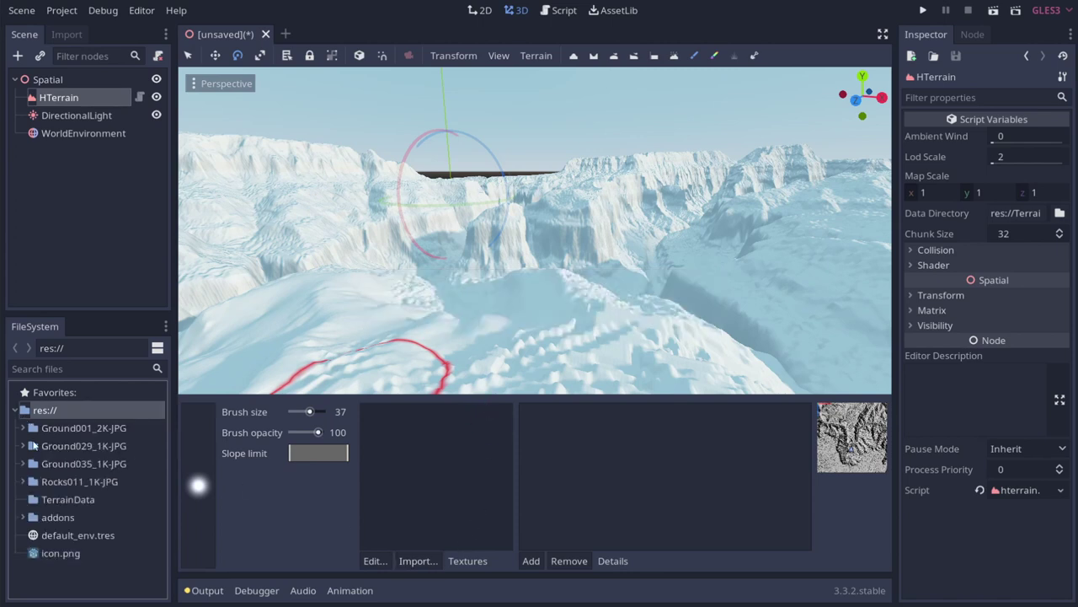
Open the Texture Set Import Tool, add a texture entry, and load Ground001_2K_col_2K_var1.jpg as its albedo
click(432, 563)
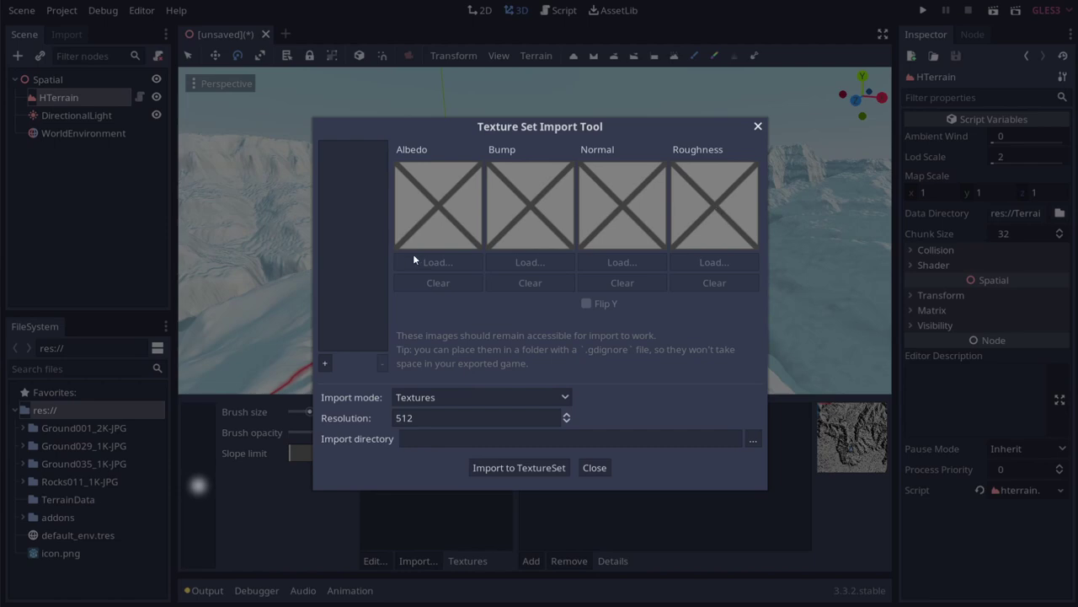
click(326, 364)
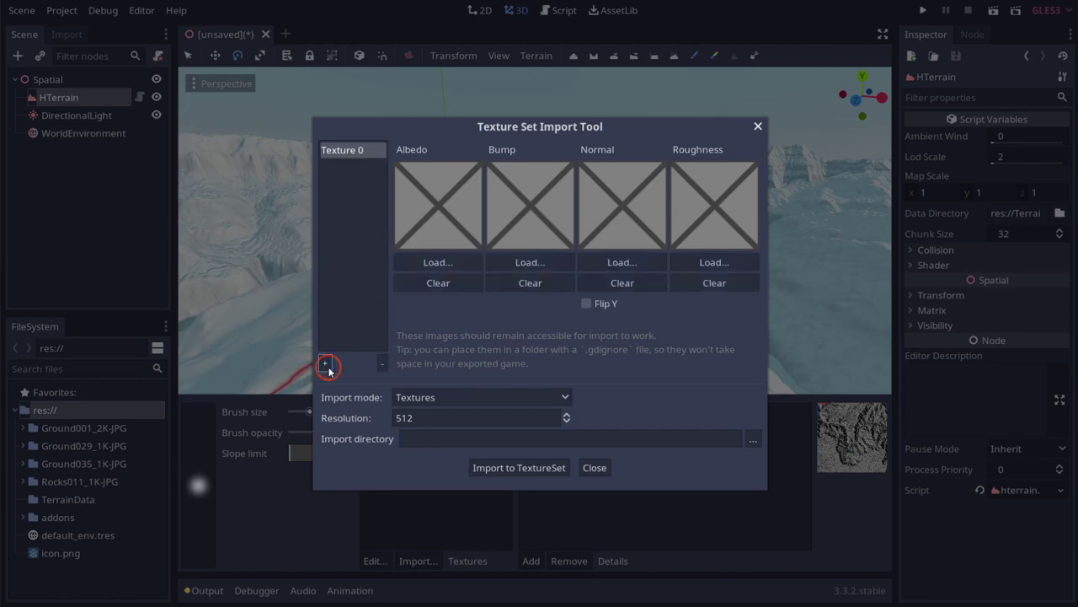
click(455, 261)
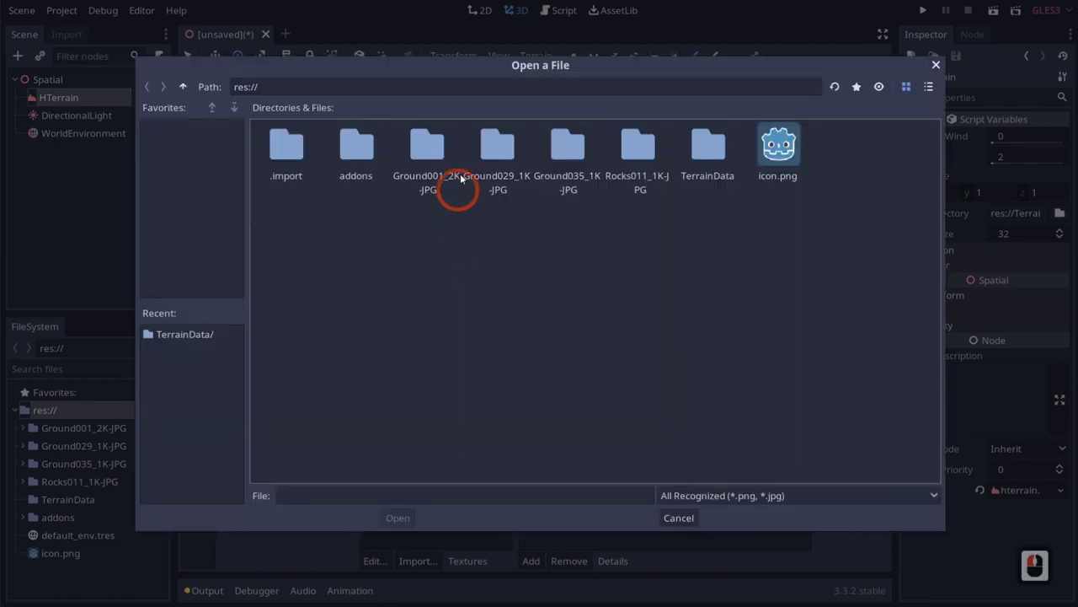
double_click(427, 150)
double_click(291, 150)
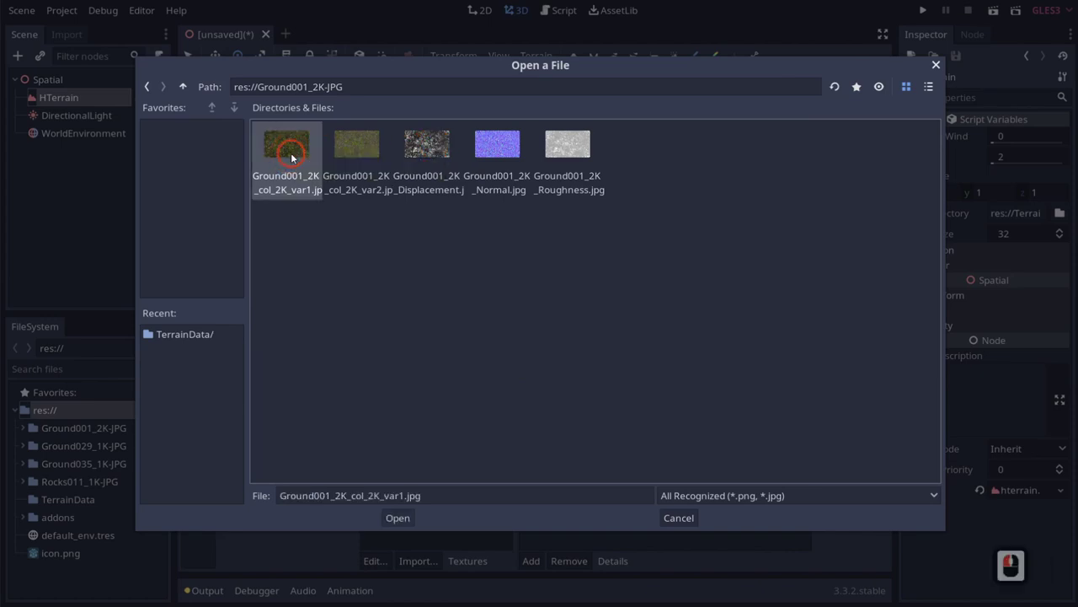
Load the Ground001_2K displacement, normal and roughness images as the first texture entry's bump, normal and roughness maps
click(520, 263)
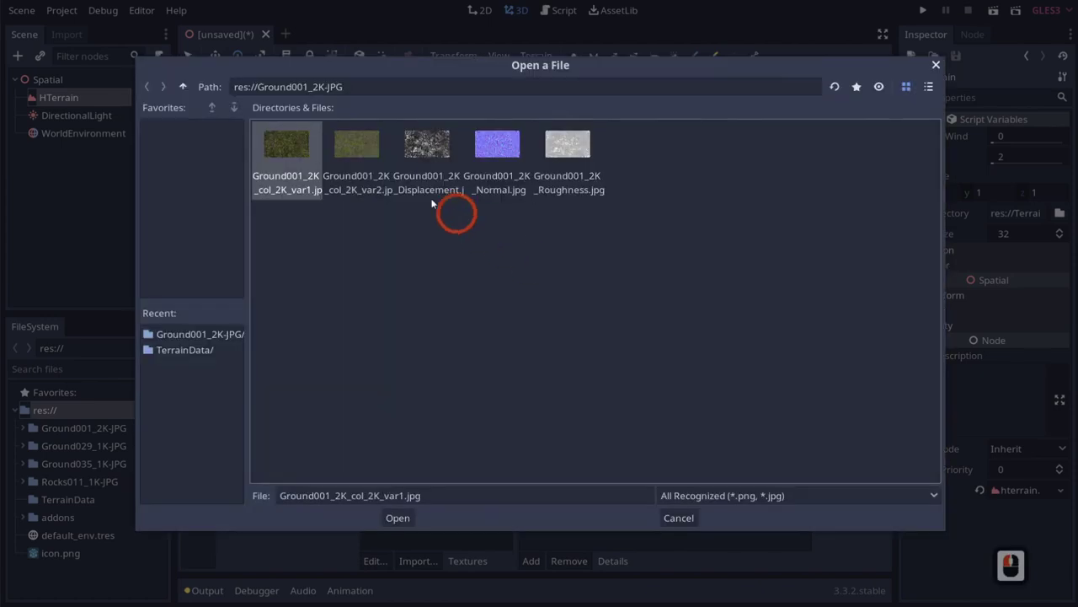
double_click(426, 156)
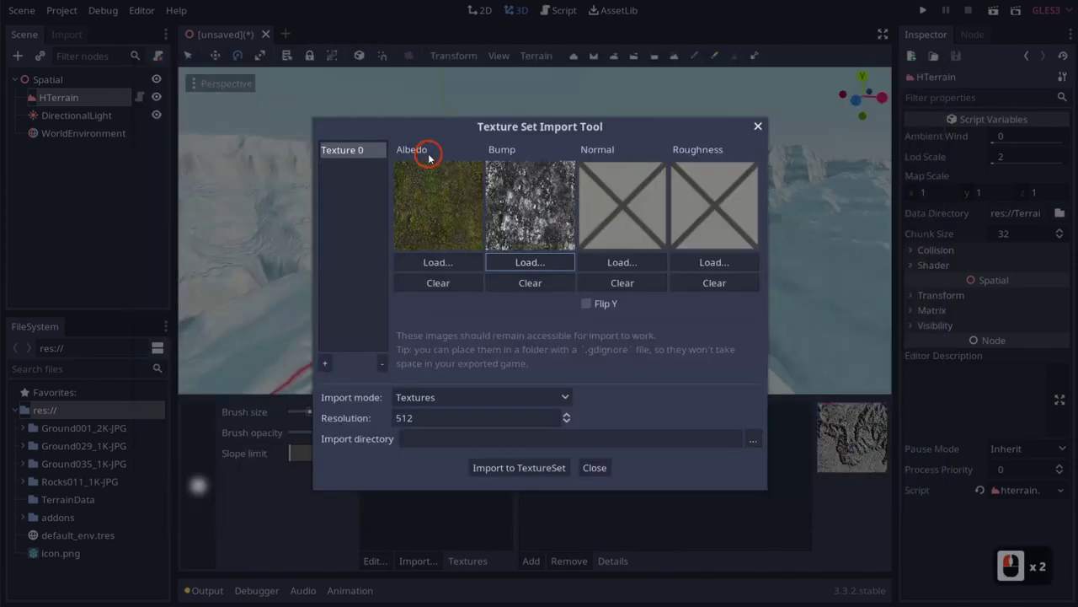
click(614, 262)
double_click(505, 166)
click(700, 260)
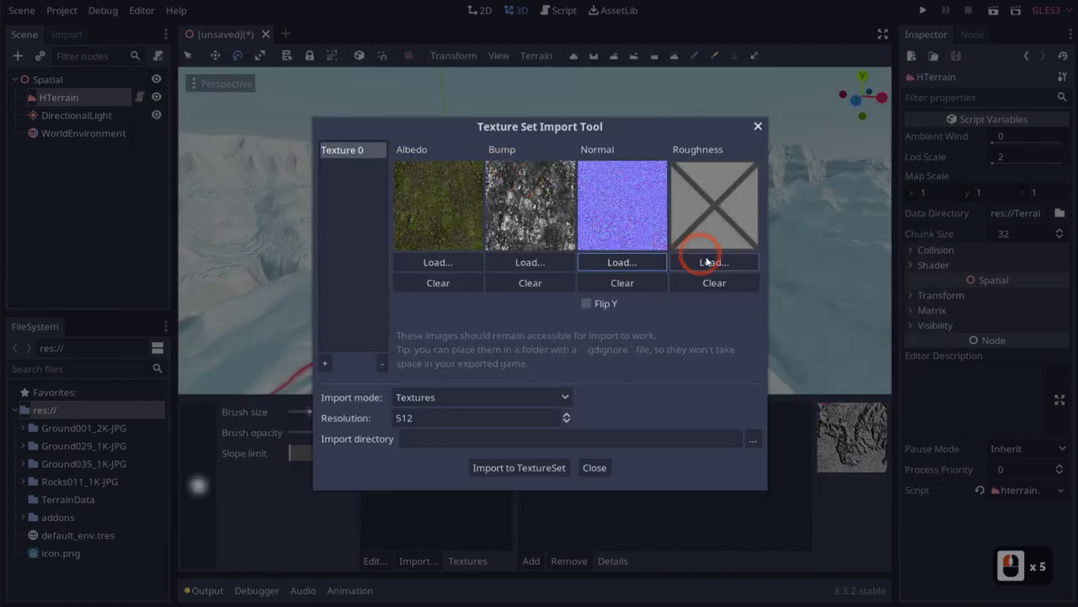
click(577, 164)
double_click(577, 164)
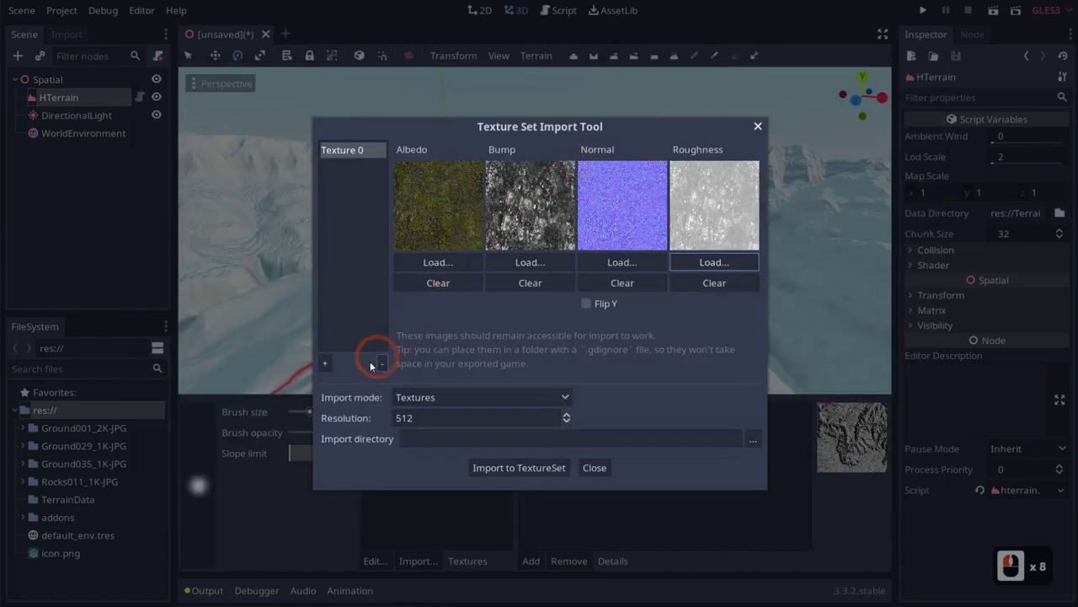
Add a second texture entry and load Ground029_1K_Color.jpg from the Ground029_1K-JPG folder as its albedo
click(324, 365)
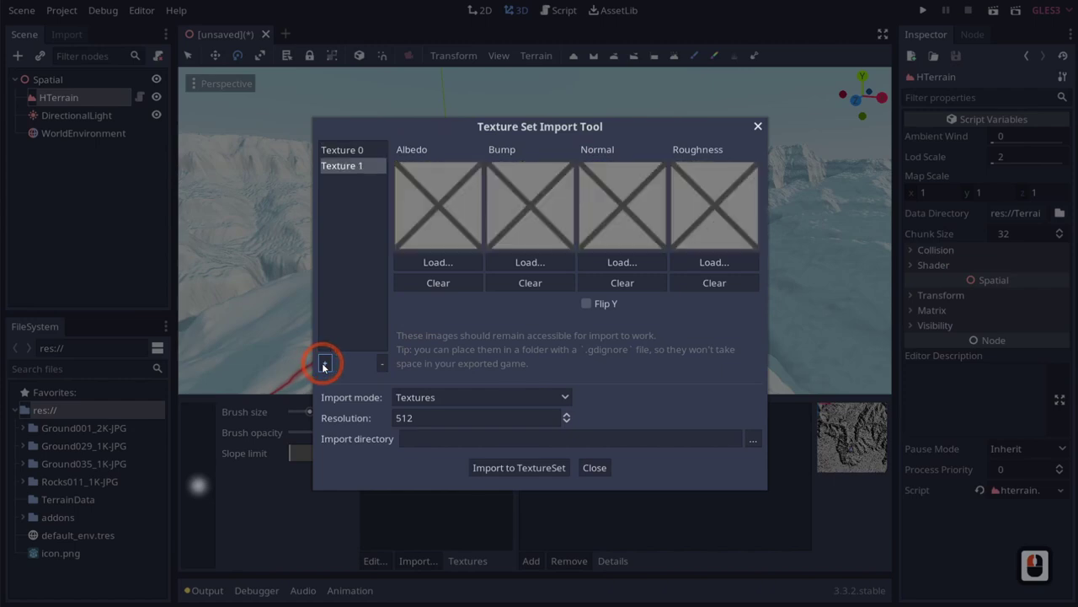
click(425, 262)
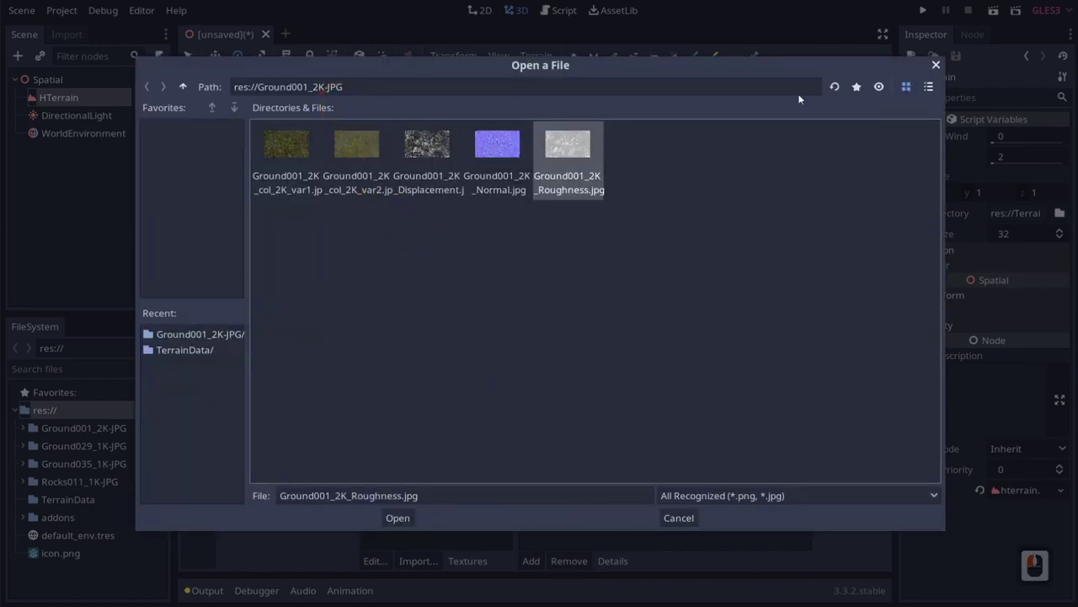
click(183, 86)
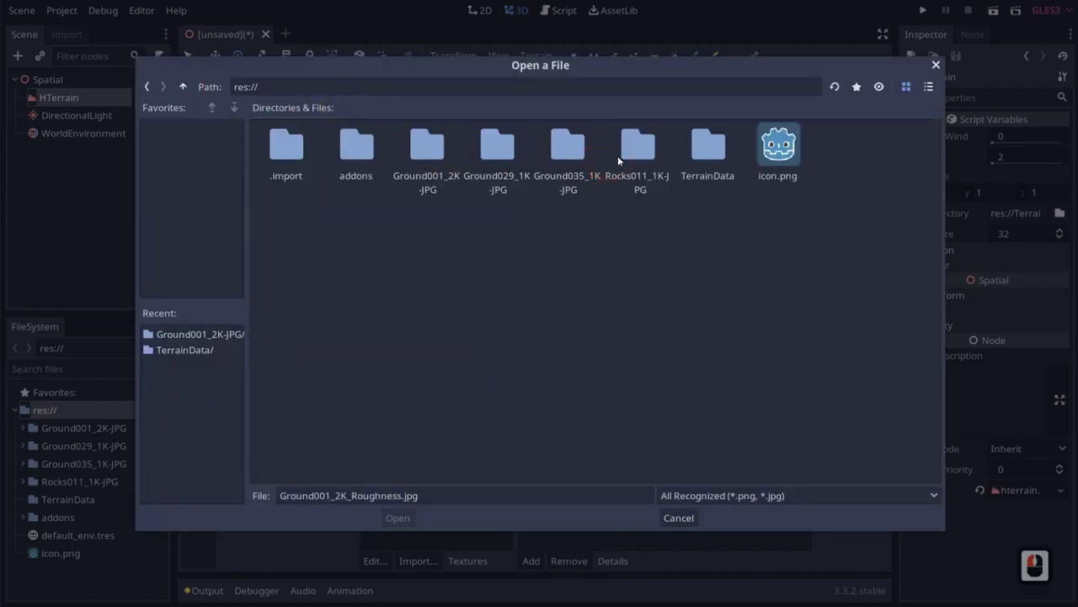
double_click(512, 147)
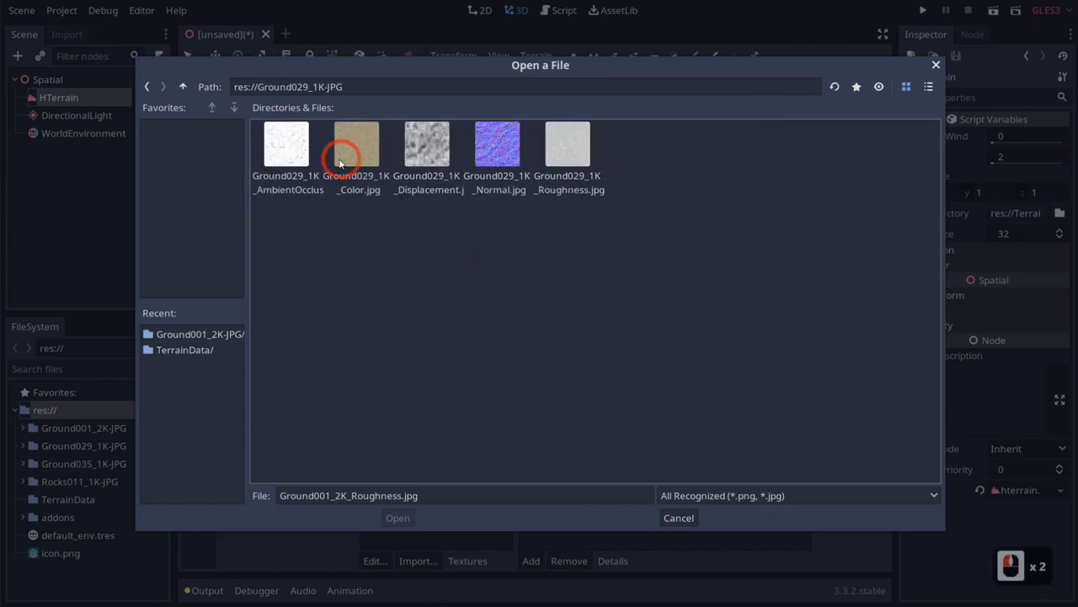
click(534, 205)
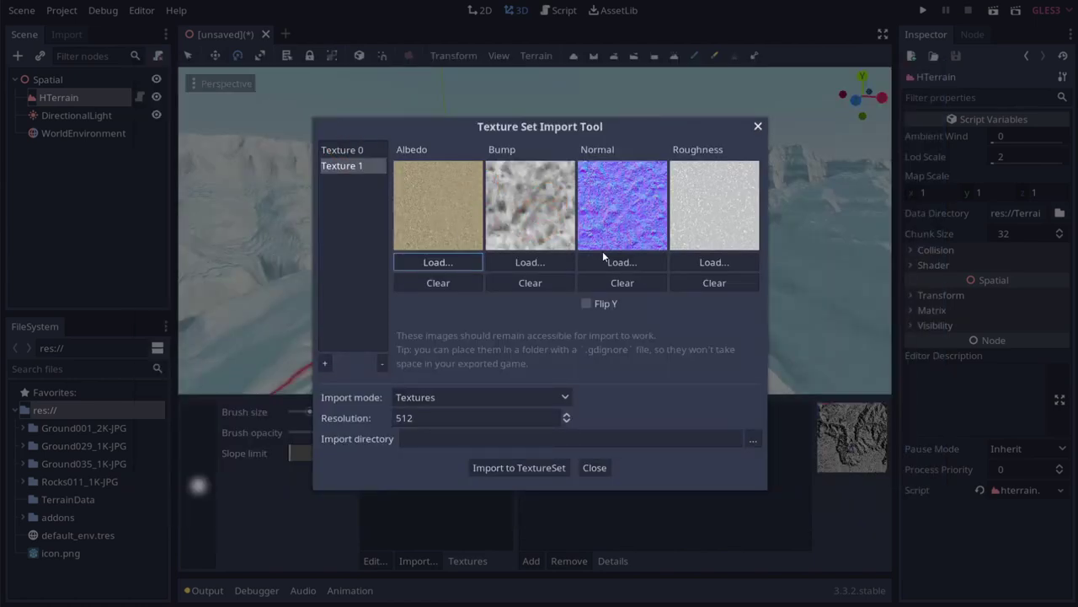
Add a third texture entry and load Ground035_1K_Color.jpg from the Ground035_1K-JPG folder as its albedo
click(325, 364)
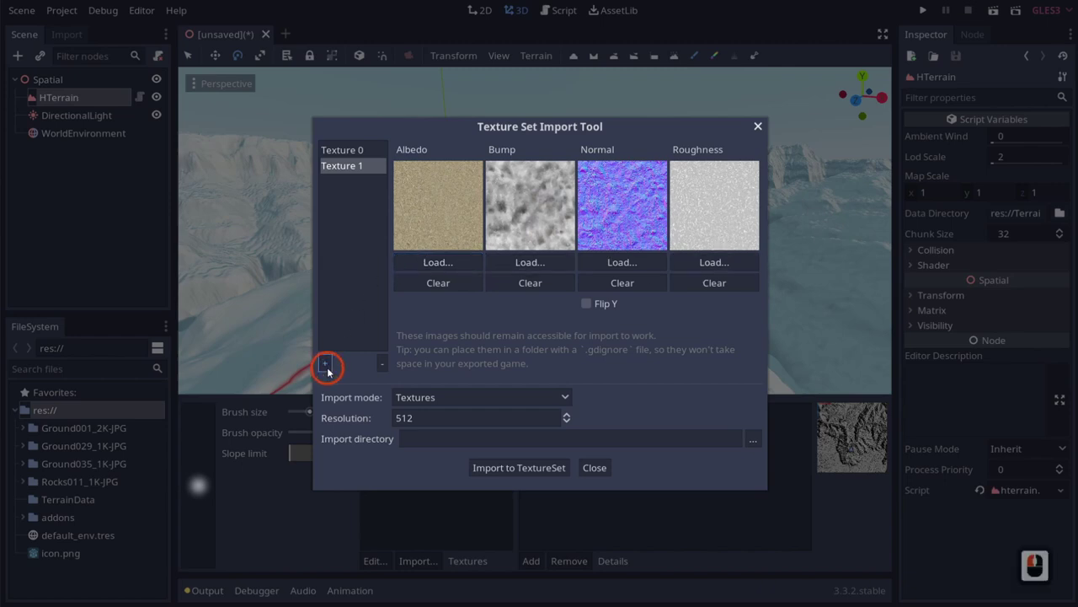
click(418, 262)
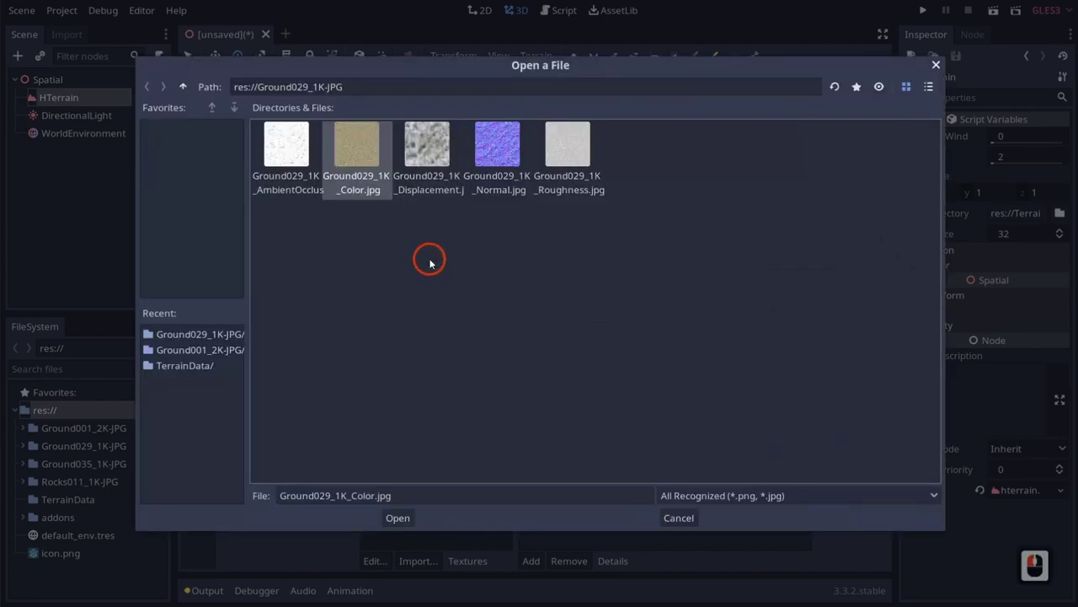
click(365, 117)
click(182, 89)
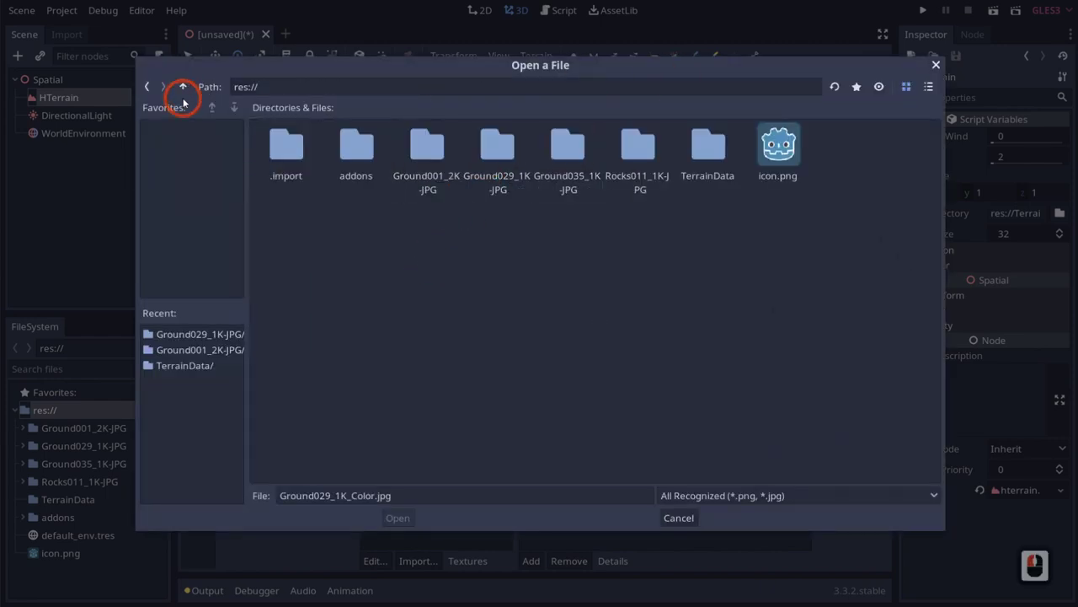
double_click(568, 150)
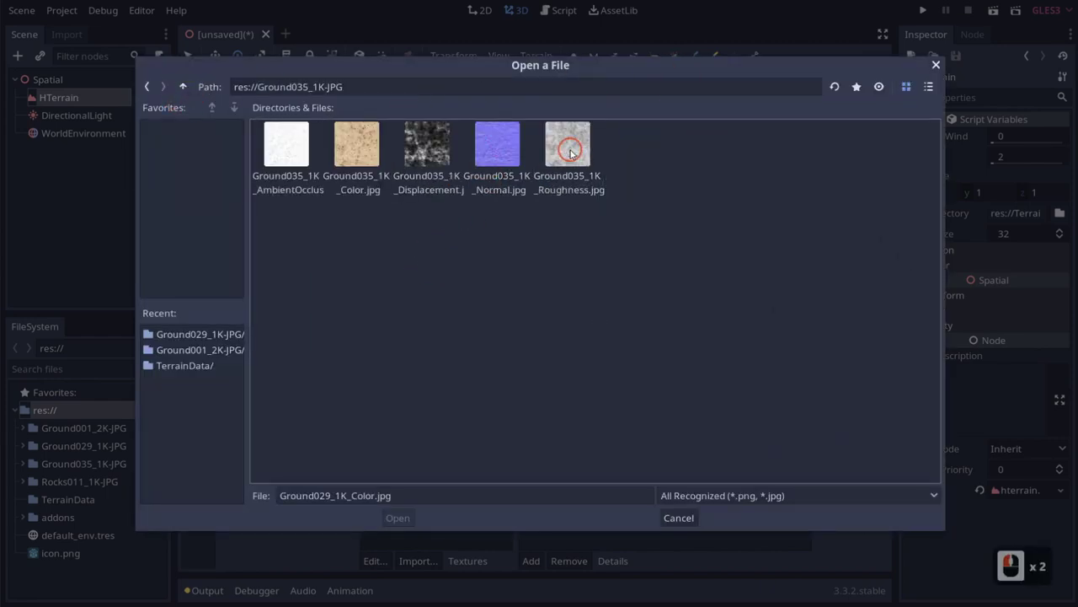
double_click(354, 150)
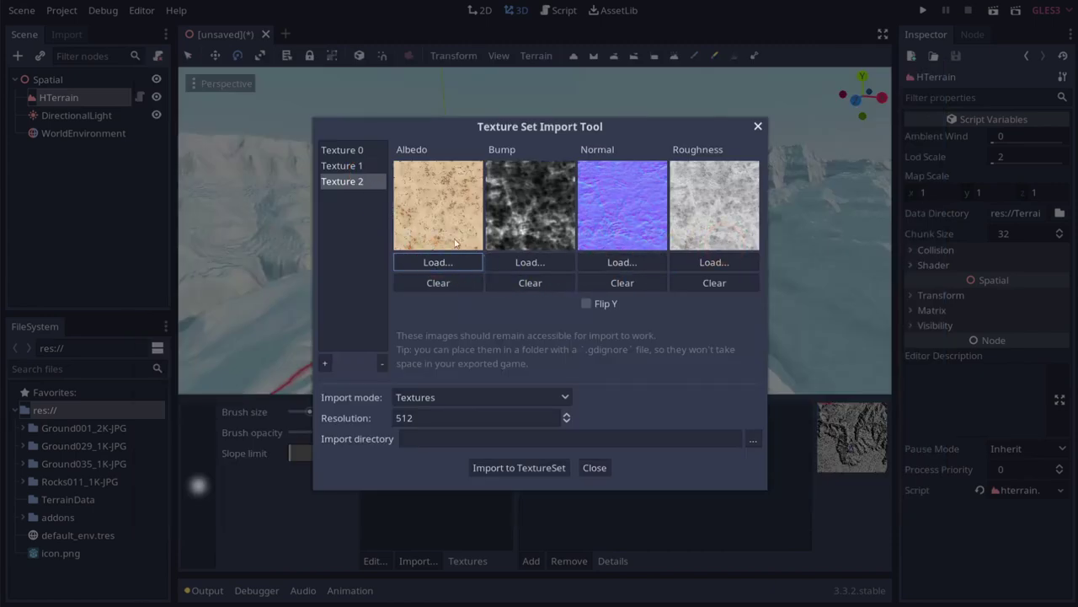
Add a fourth texture entry and load Rocks011_1K_Color.jpg from the Rocks011_1K-JPG folder as its albedo
click(326, 365)
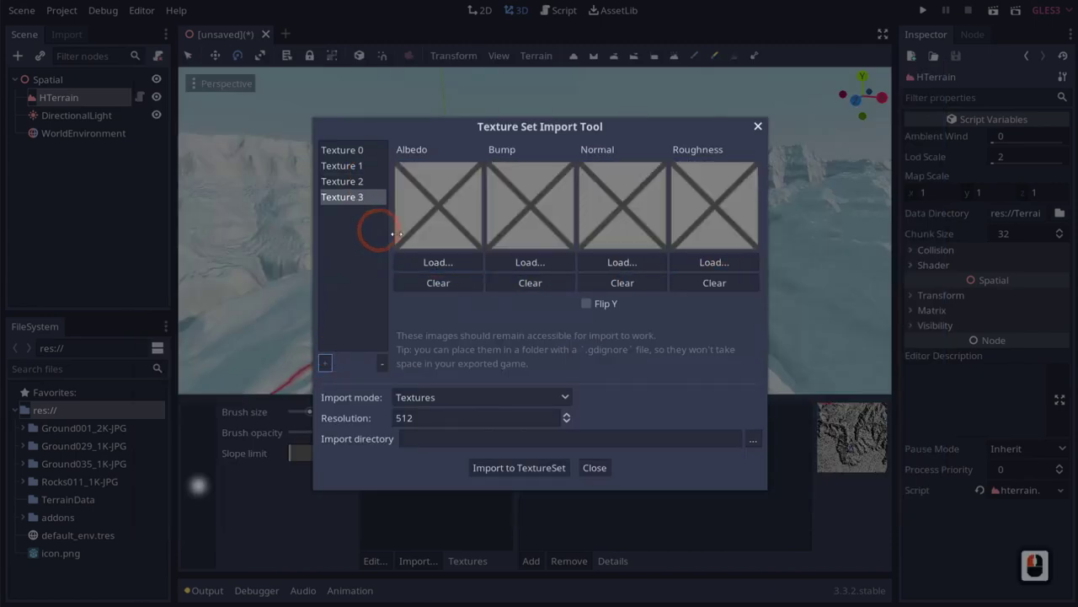
click(439, 263)
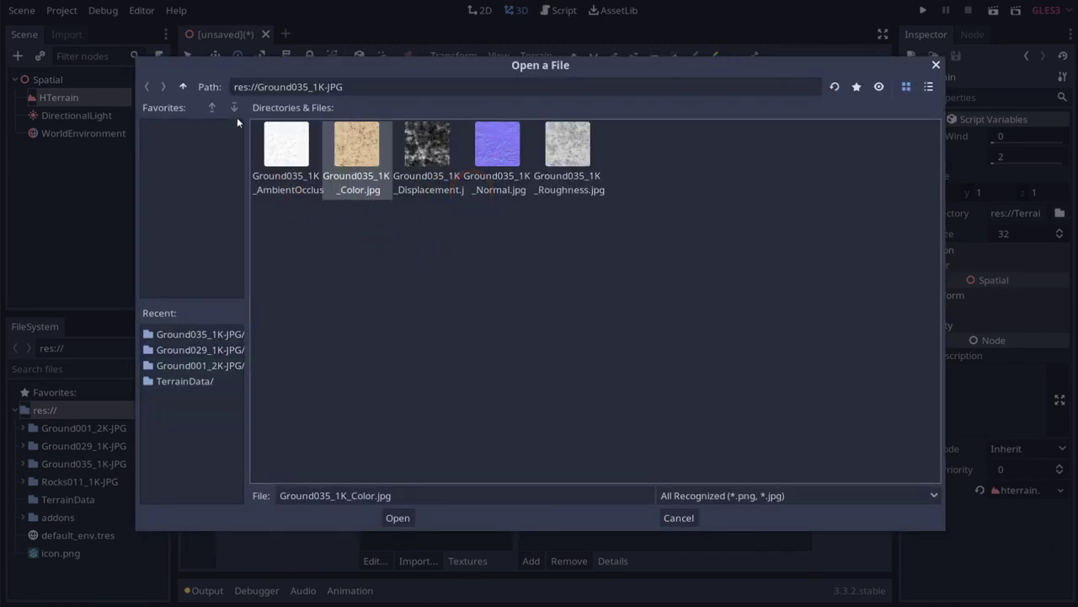
click(182, 86)
double_click(657, 152)
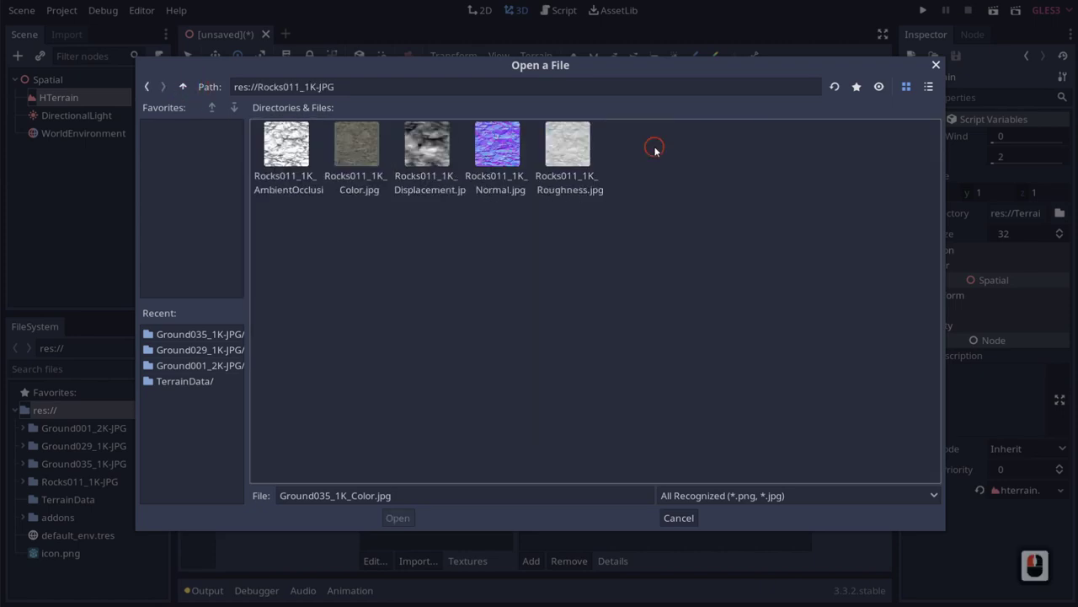
double_click(307, 157)
double_click(365, 147)
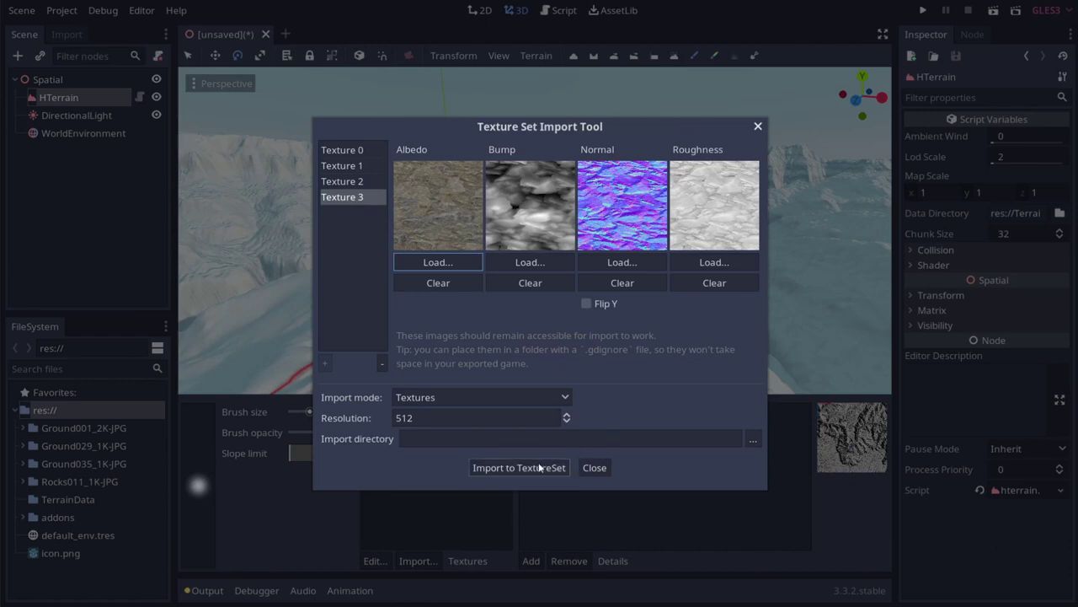
Import the four texture entries into the terrain's texture set and close the import tool
click(539, 468)
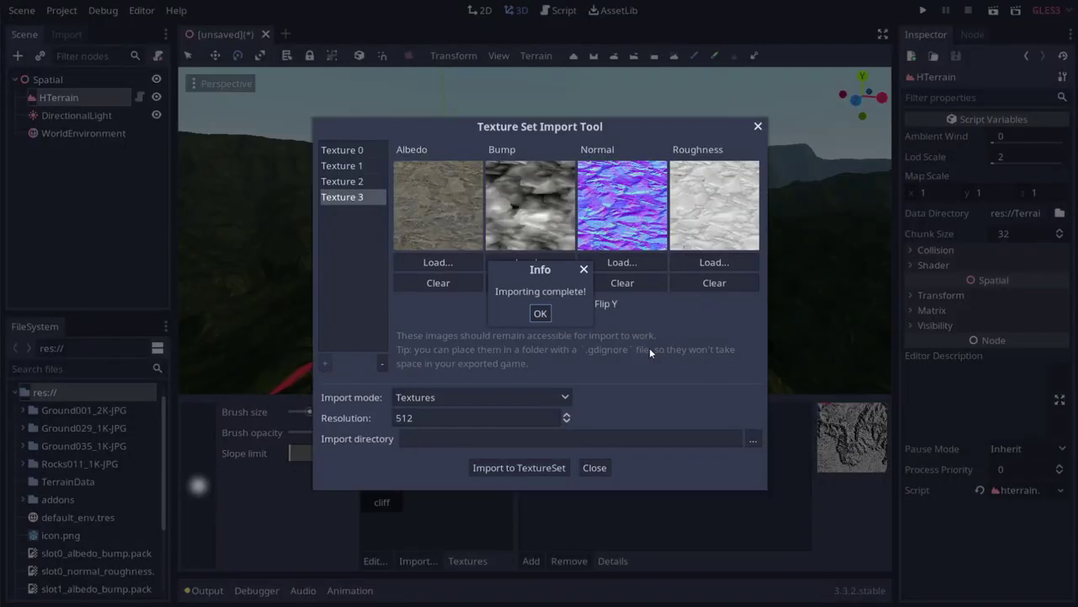
click(541, 314)
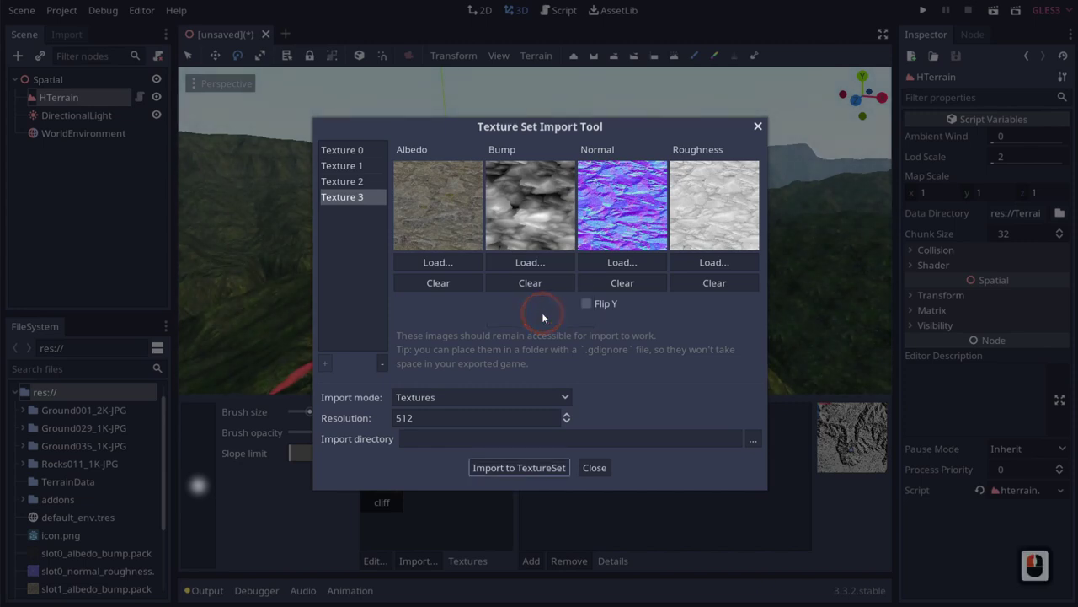
click(594, 468)
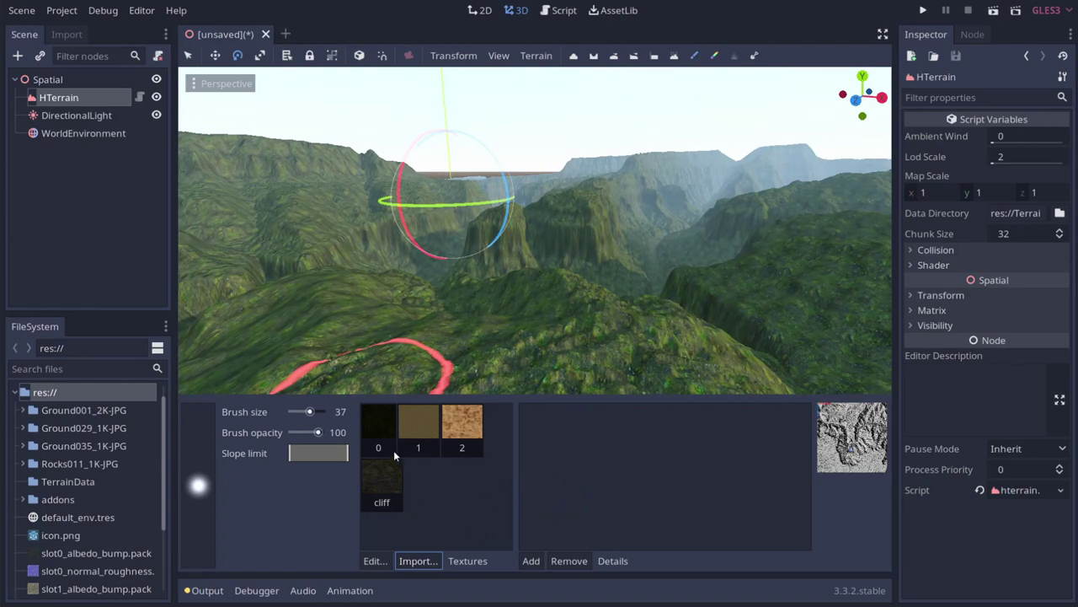
Go through the imported textures 0, 1, 2 and cliff, and examine a steep terrain face up close
click(380, 427)
click(426, 420)
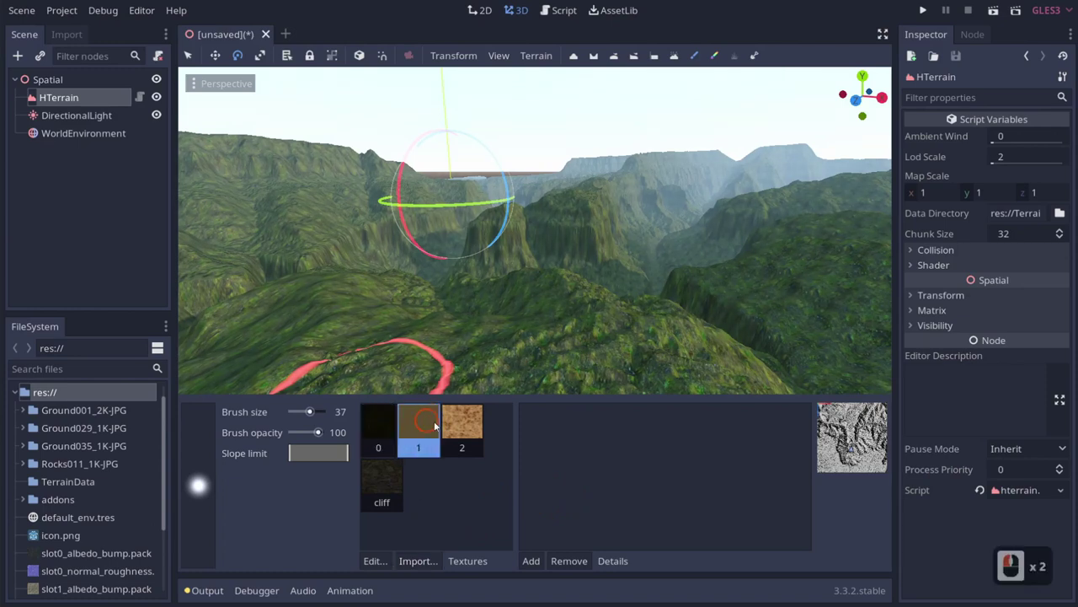
click(462, 430)
click(402, 487)
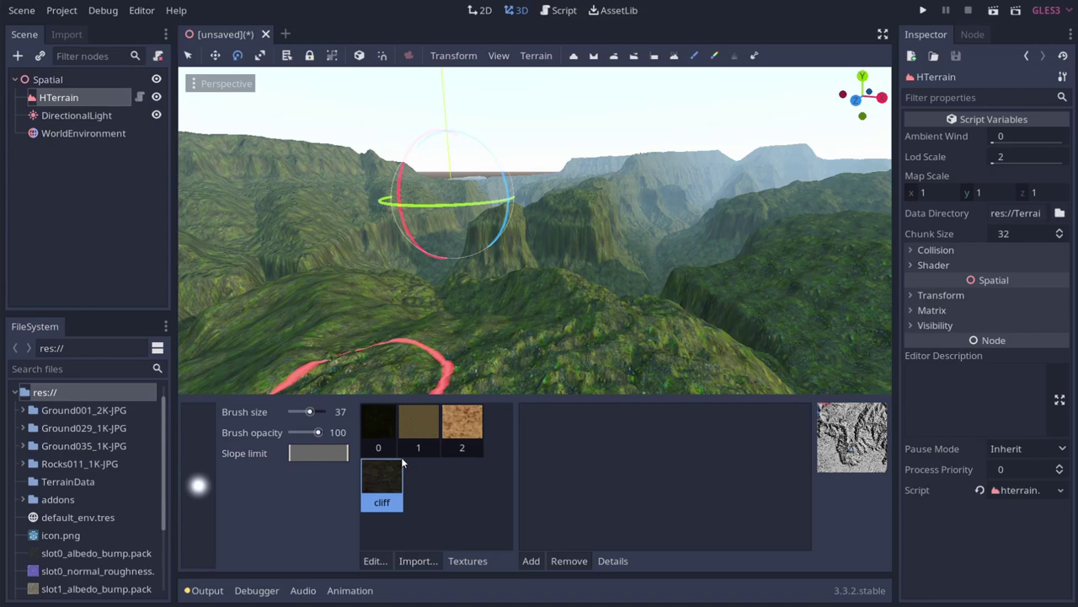
key(w)
right_drag(496, 318, 511, 252)
key(s)
key(s)
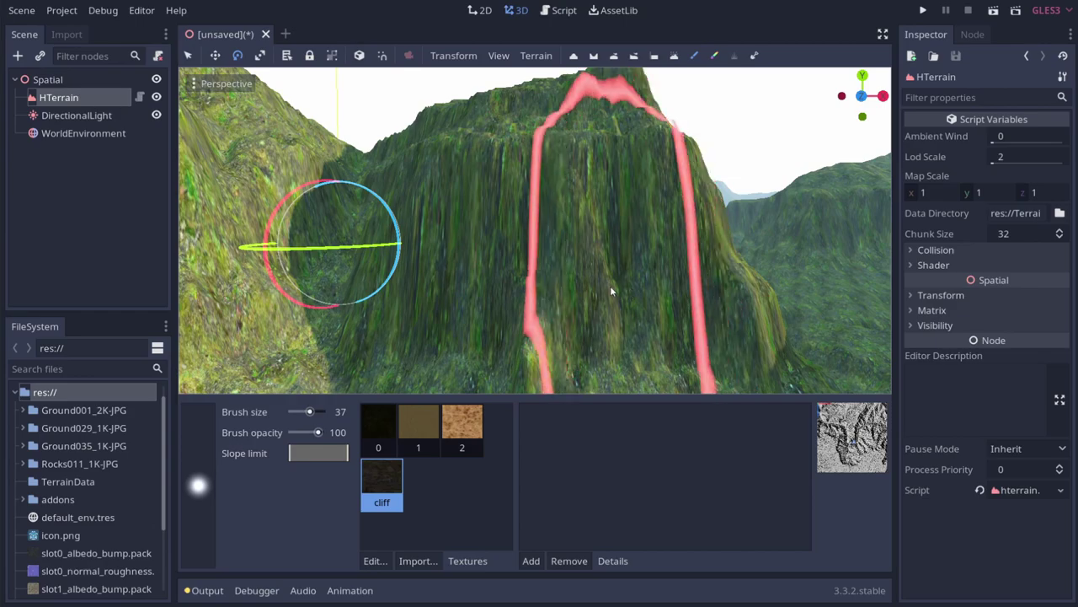
Choose ground texture 1 and paint a short stroke with it on the terrain
click(426, 429)
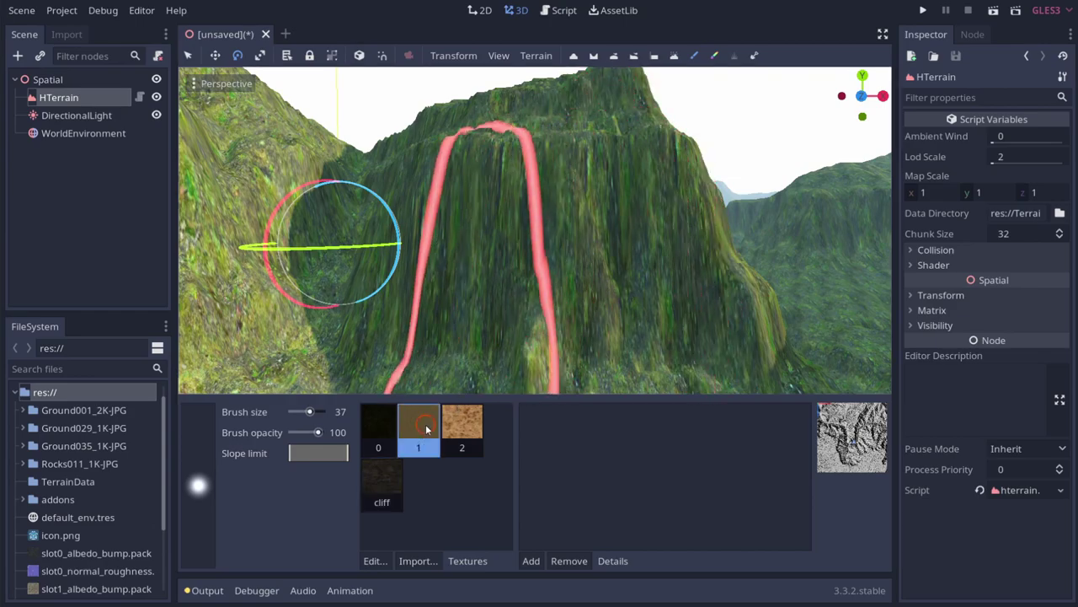
right_drag(533, 324, 540, 304)
key(s)
key(e)
key(w)
key(e)
key(s)
drag(474, 243, 487, 267)
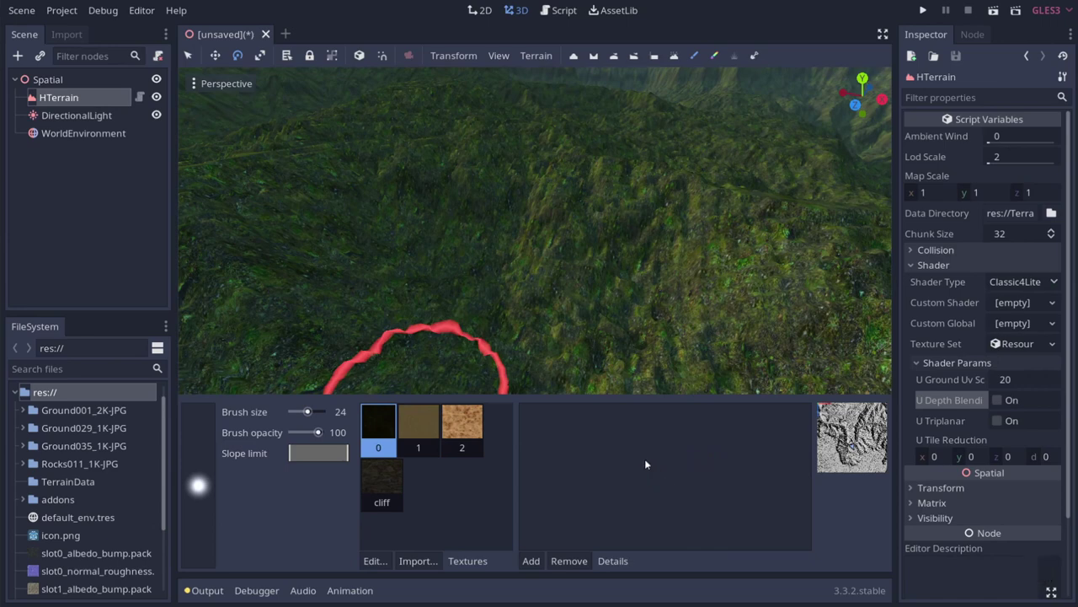
Resize the terrain at resolution 2049 without stretching, with the direction anchored at the centre
click(538, 55)
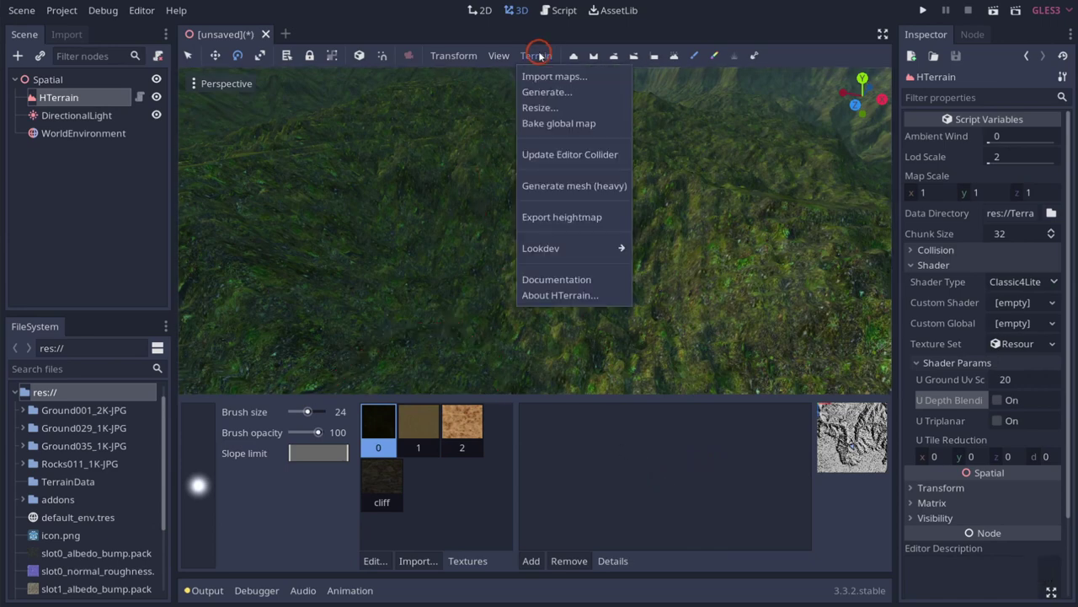
click(543, 108)
click(506, 288)
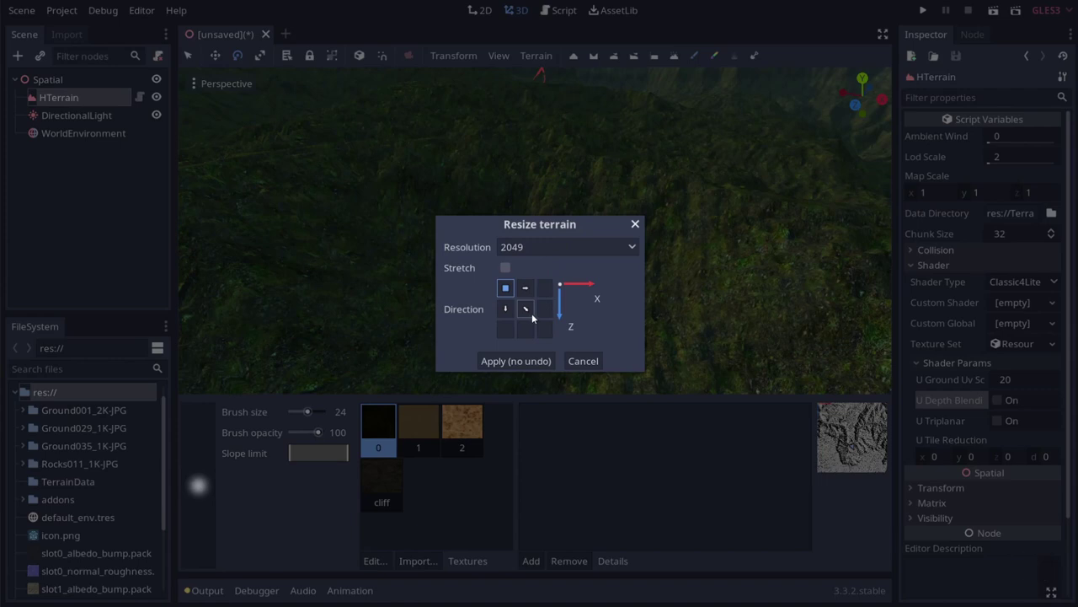
click(526, 309)
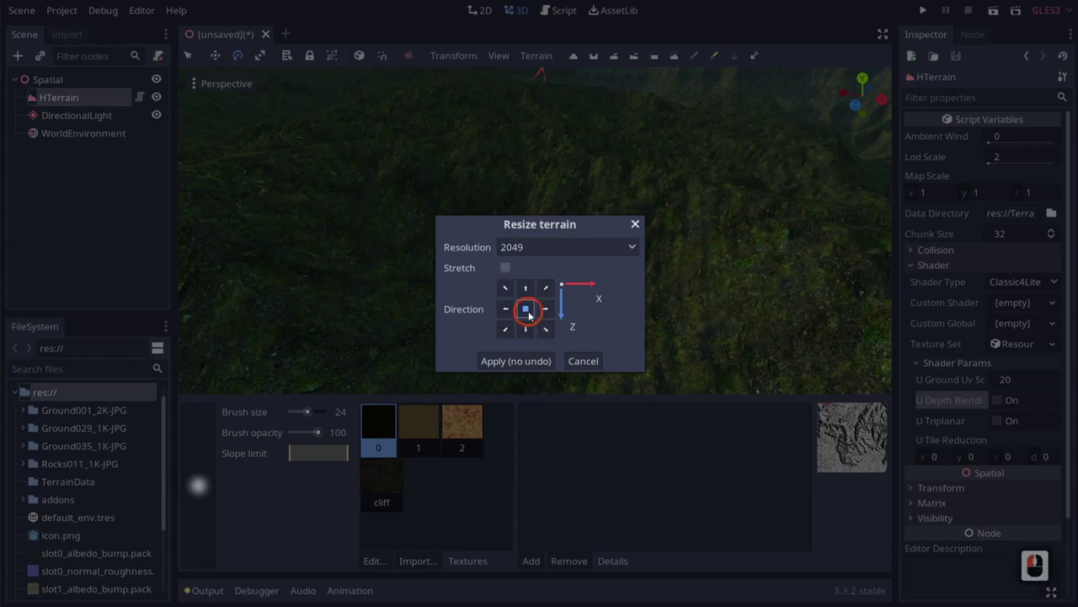
click(520, 361)
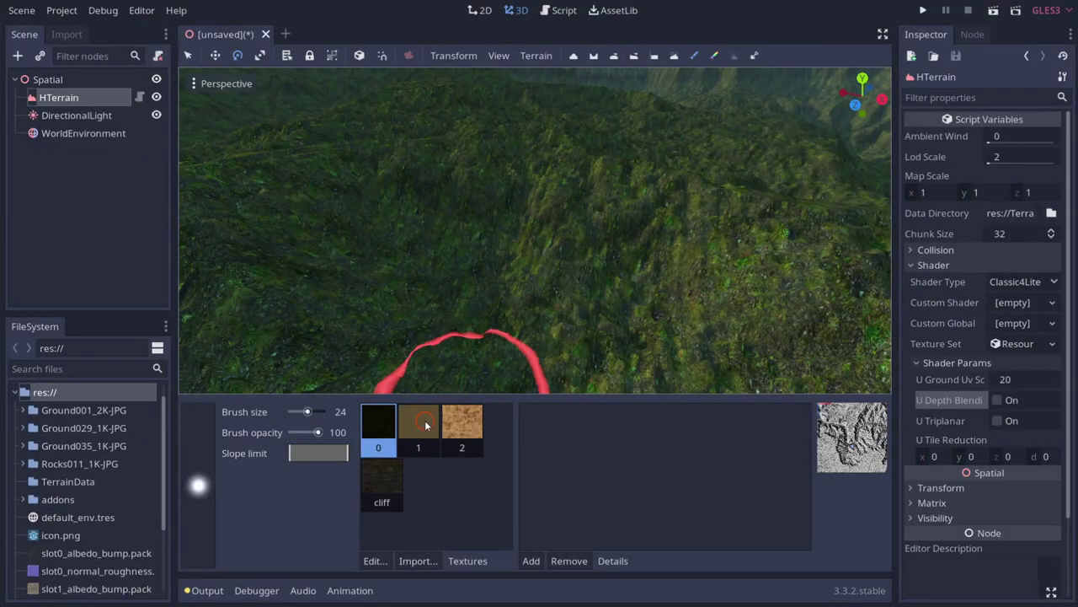
Paint a patch of ground texture 1 across the mossy slope with brush size 24
click(419, 425)
mouse_move(464, 289)
mouse_down()
mouse_move(554, 281)
mouse_move(561, 320)
mouse_move(477, 344)
mouse_move(416, 309)
mouse_move(462, 246)
mouse_move(565, 236)
mouse_move(597, 261)
mouse_move(604, 287)
mouse_up()
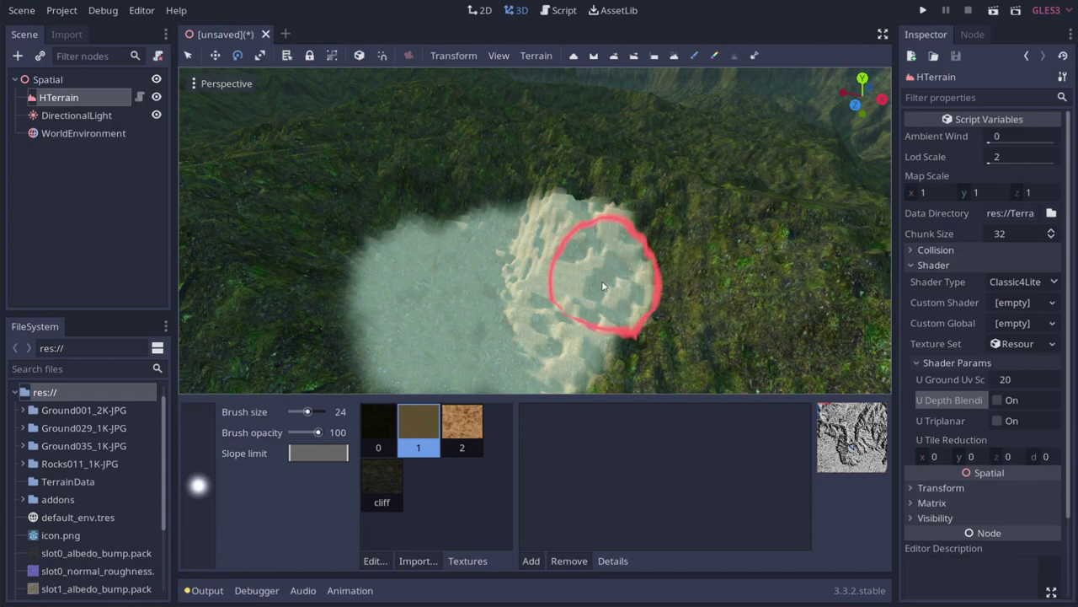
Choose the cliff texture and paint it over the steep rock face of a nearby peak
click(382, 482)
mouse_move(611, 320)
right_down()
mouse_move(529, 301)
mouse_move(539, 303)
right_up()
key(w)
key(d)
key(q)
key(a)
key(w)
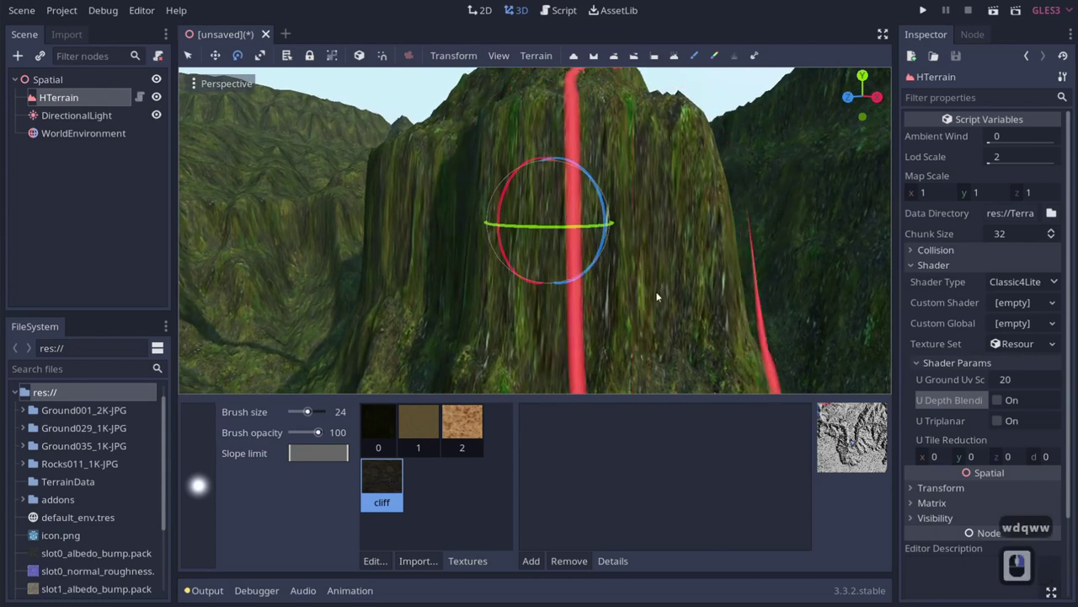
right_drag(619, 285, 619, 285)
key(s)
mouse_move(571, 277)
mouse_down()
mouse_move(515, 289)
mouse_move(564, 300)
mouse_move(659, 296)
mouse_up()
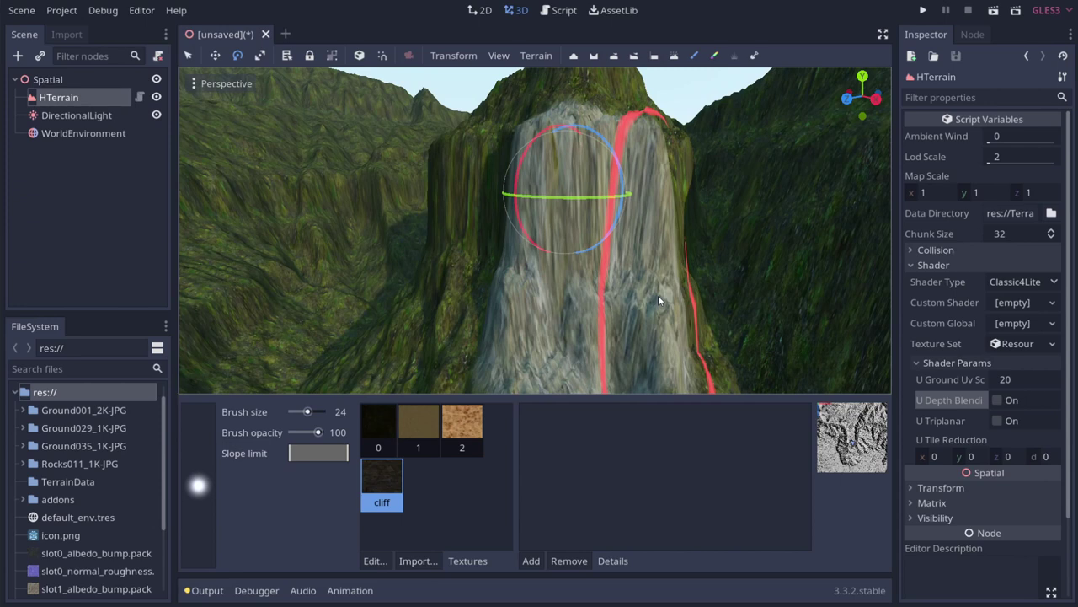
Turn on the U Triplanar shader parameter and paint more of the cliff texture across the rock face
click(933, 421)
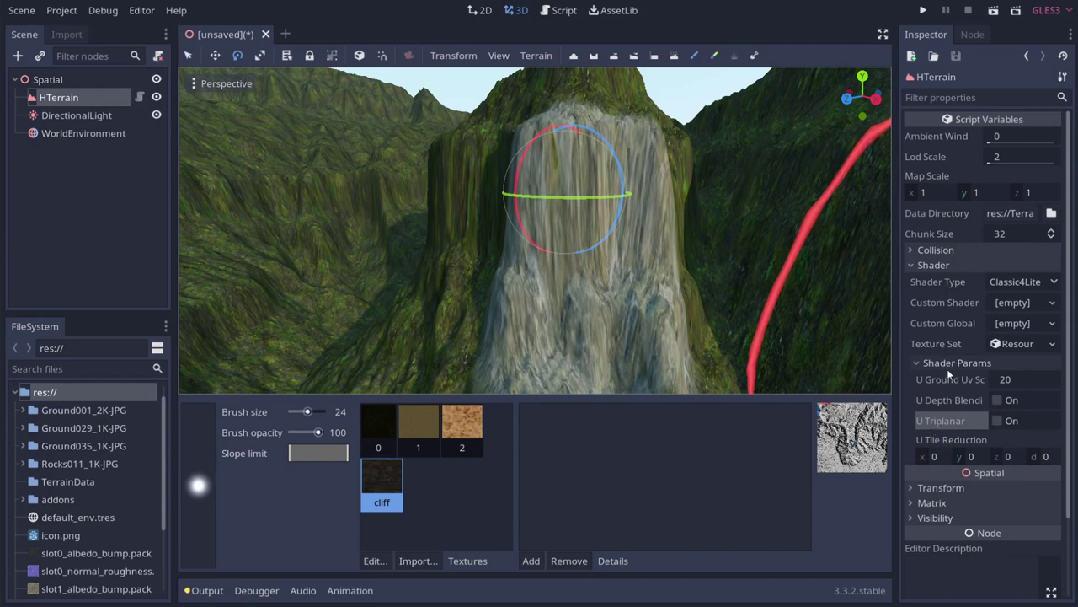
click(997, 420)
middle_drag(646, 296, 333, 227)
mouse_move(540, 301)
right_down()
mouse_move(548, 306)
mouse_move(540, 303)
right_up()
drag(458, 260, 536, 266)
right_drag(538, 270, 539, 302)
key(d)
scroll(539, 301, up, 4)
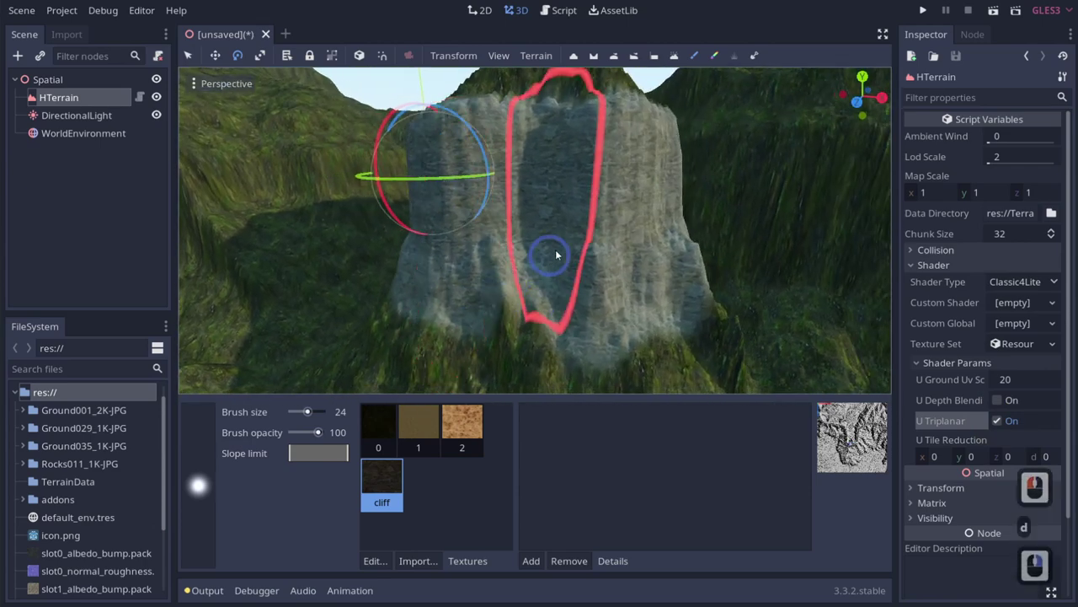
Examine the triplanar cliff texture on the painted rock faces from several angles
middle_drag(802, 247, 534, 301)
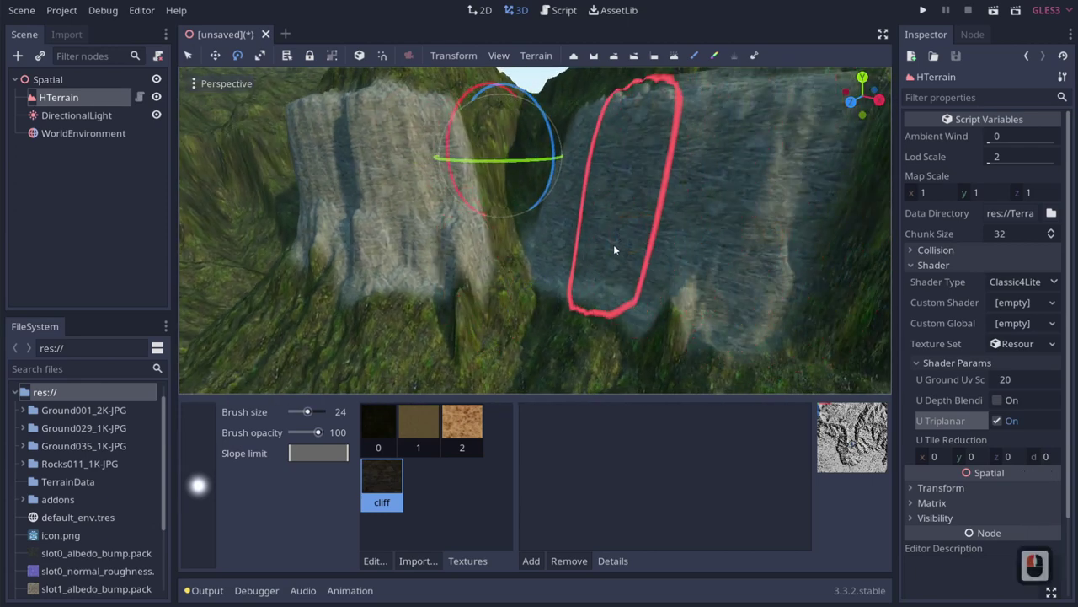
mouse_move(616, 248)
middle_down()
mouse_move(540, 287)
mouse_move(633, 238)
middle_up()
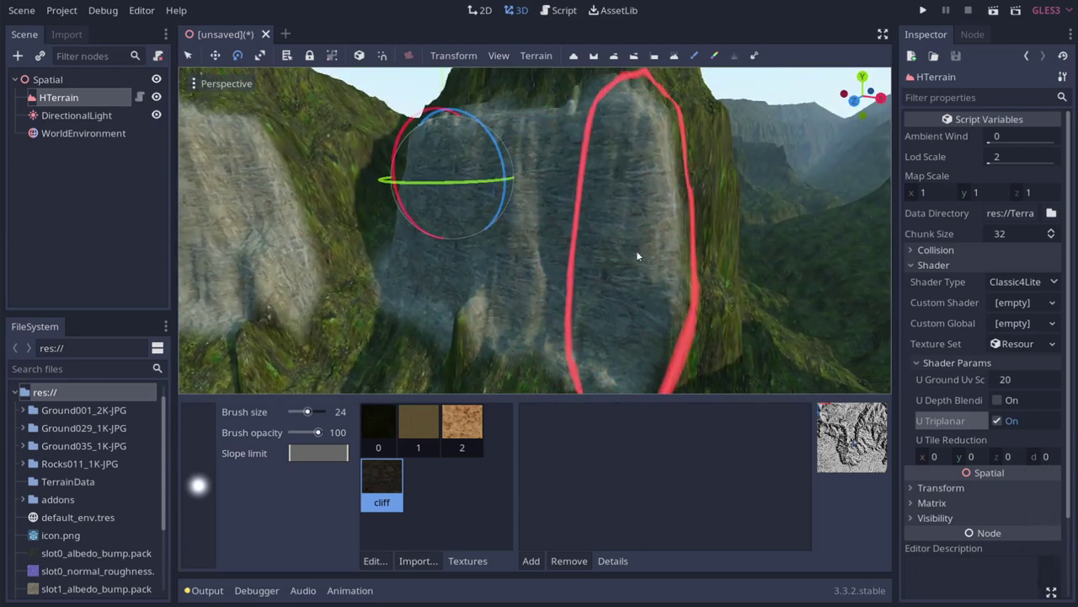
middle_drag(704, 251, 534, 302)
key(a)
right_drag(534, 302, 534, 302)
key(w)
key(a)
key(d)
key(s)
middle_drag(539, 295, 590, 272)
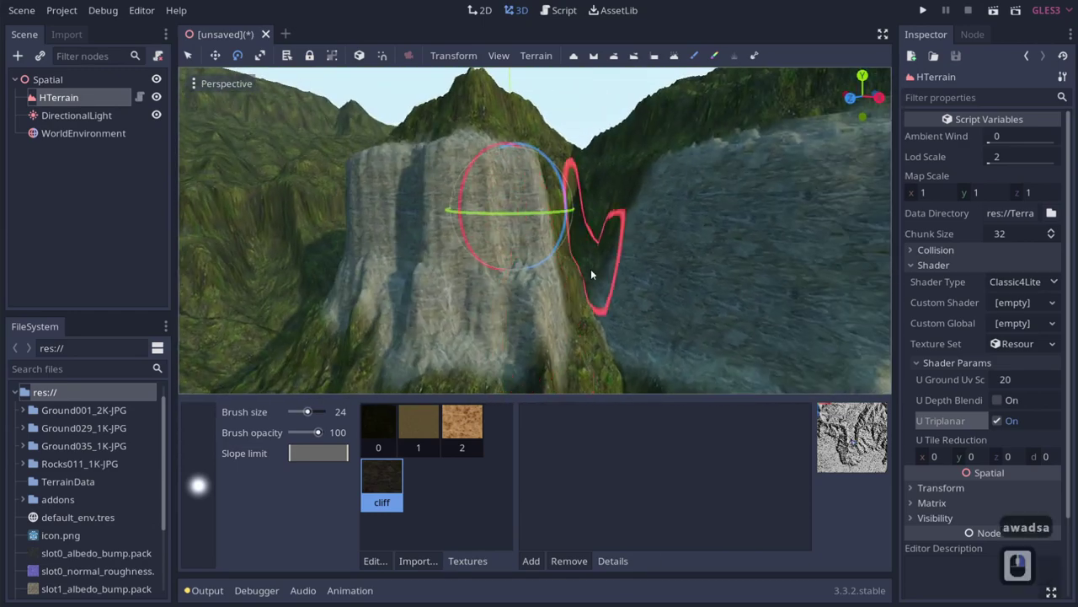
Switch the terrain's shader type to LowPoly and look over the landscape with it
click(1014, 284)
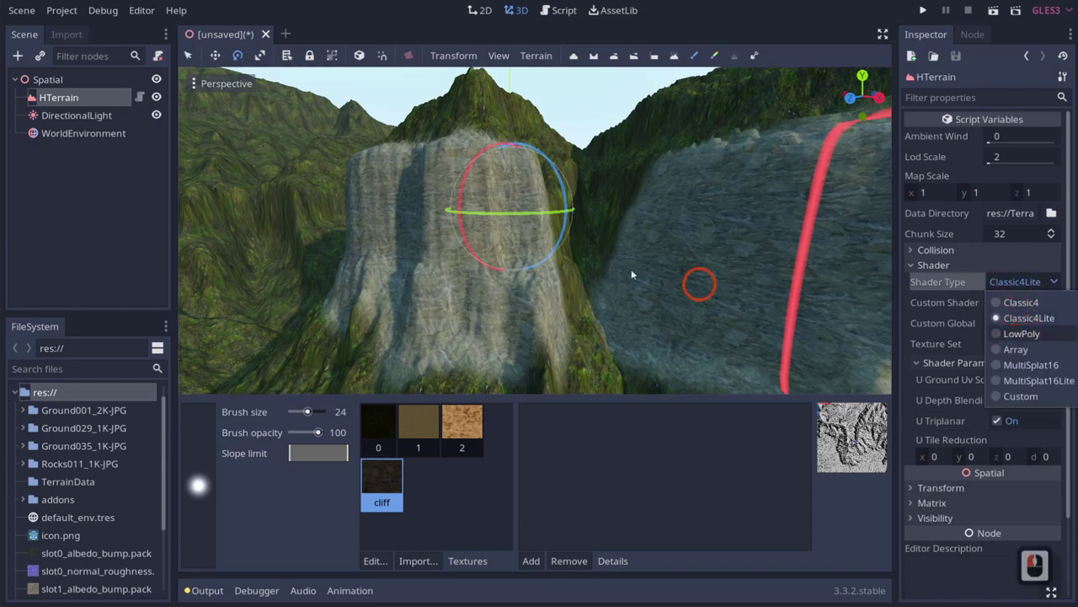
click(1022, 334)
key(s)
right_drag(621, 267, 535, 302)
key(d)
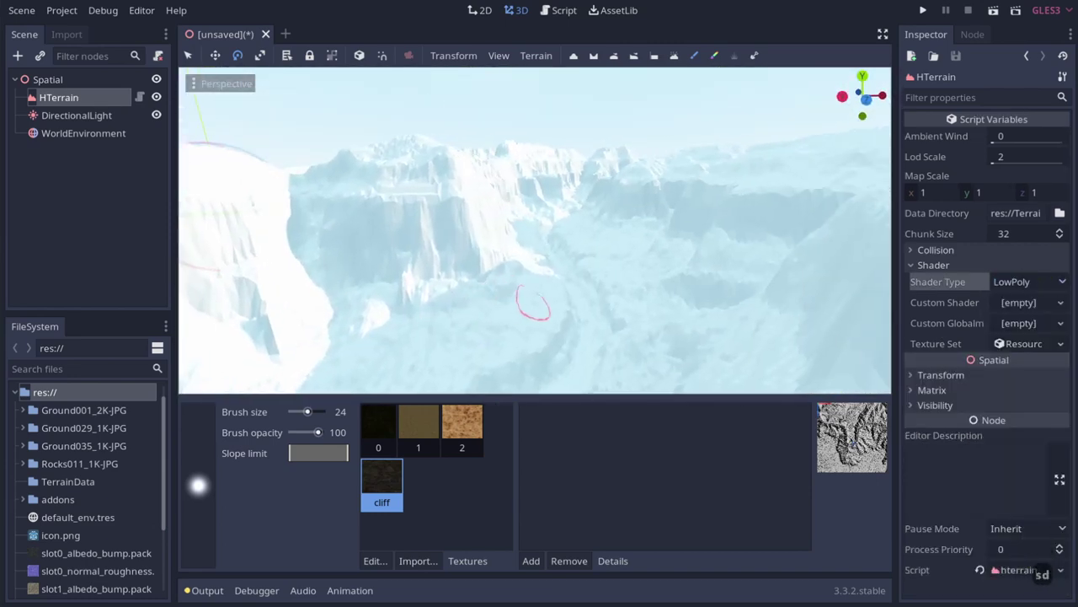
mouse_move(534, 304)
middle_down()
mouse_move(654, 253)
mouse_move(549, 306)
mouse_move(861, 301)
middle_up()
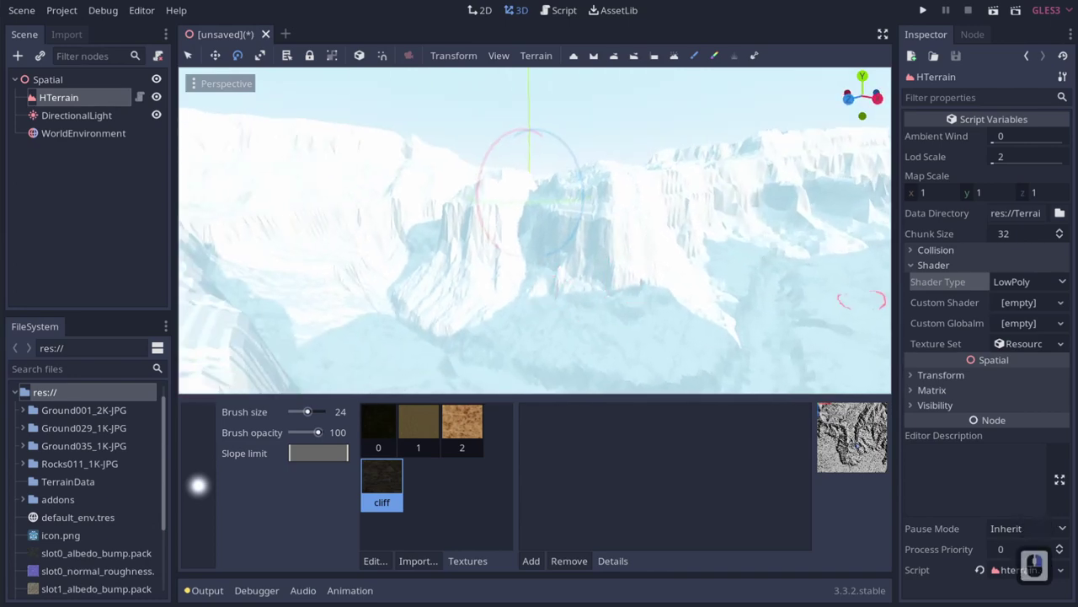
Set the terrain's shader type to Classic4 and inspect the painted cliffs with it
click(1018, 285)
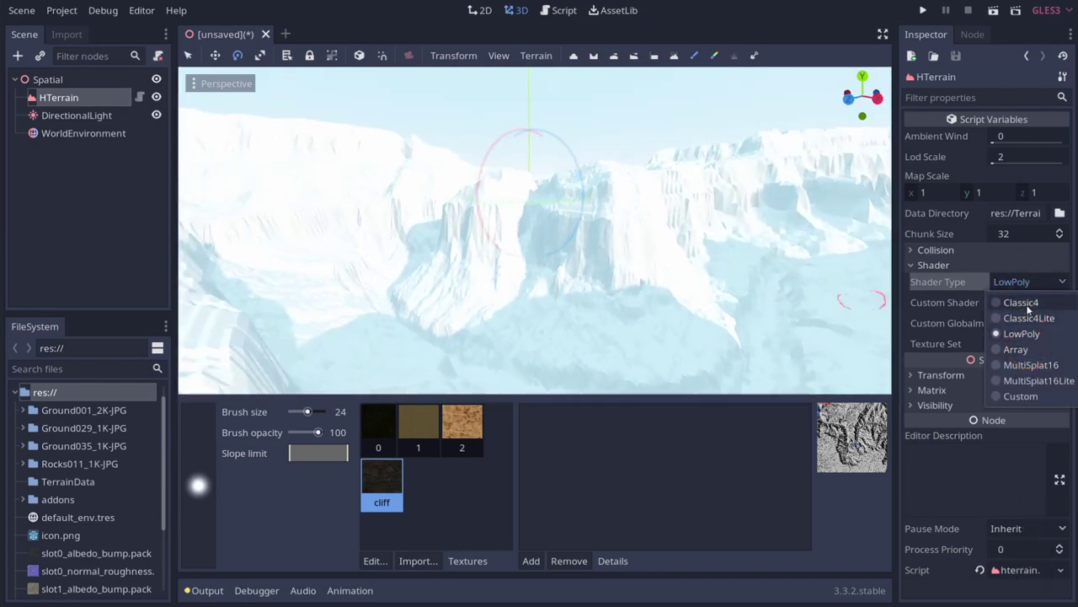
click(1021, 303)
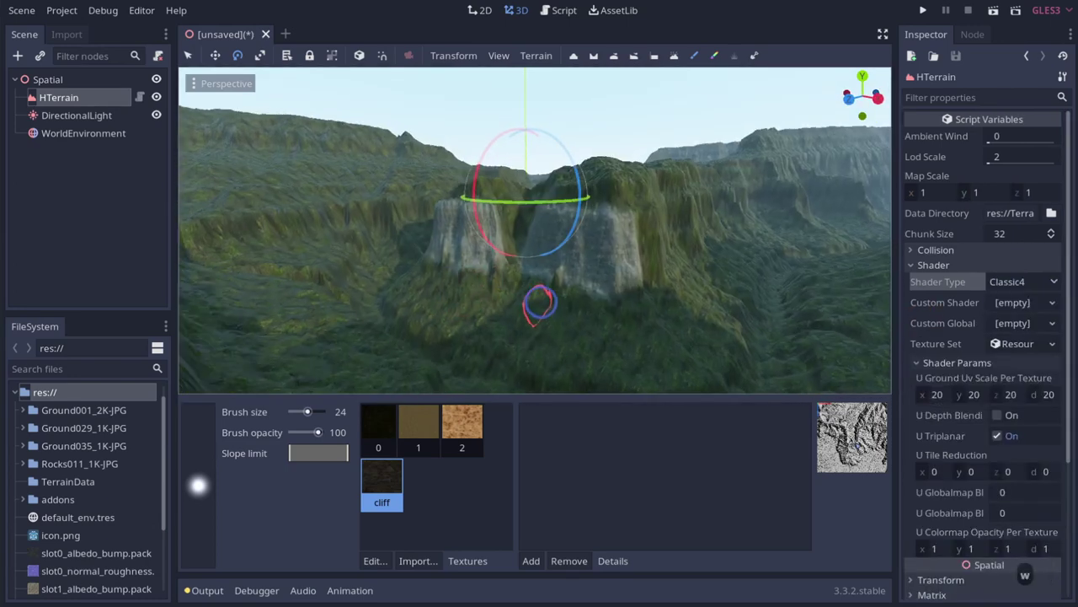
scroll(539, 305, up, 3)
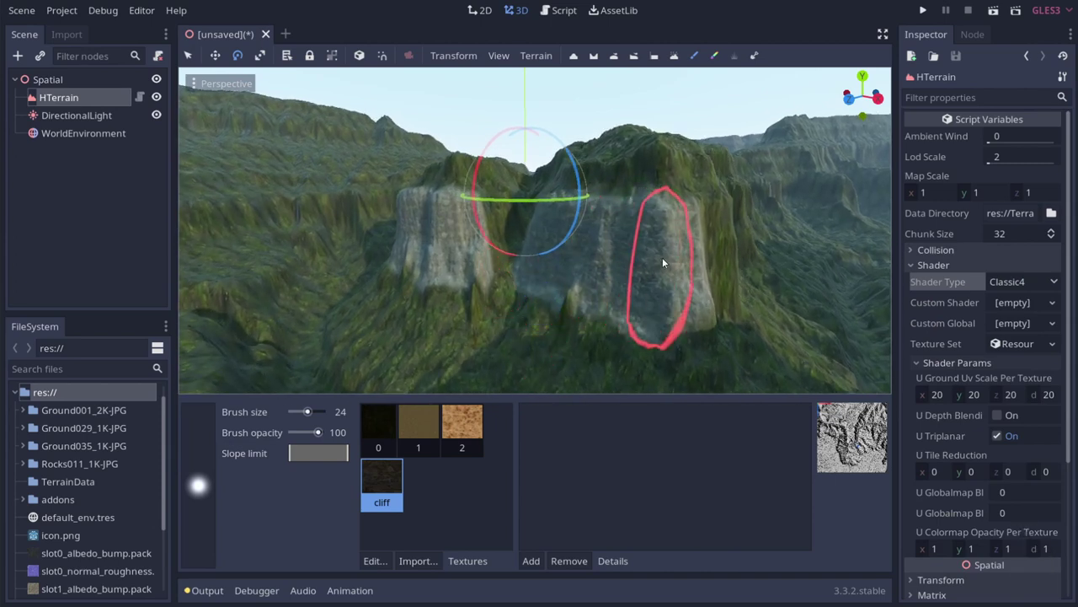
Switch the shader type to Classic4Lite for comparison and return it to Classic4
click(1049, 289)
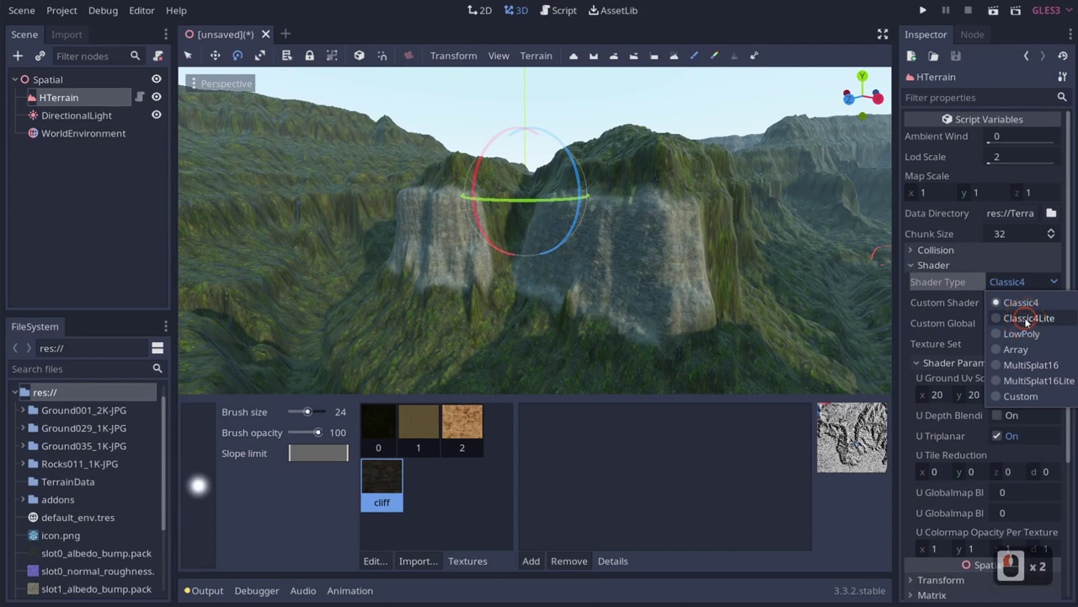
click(1030, 313)
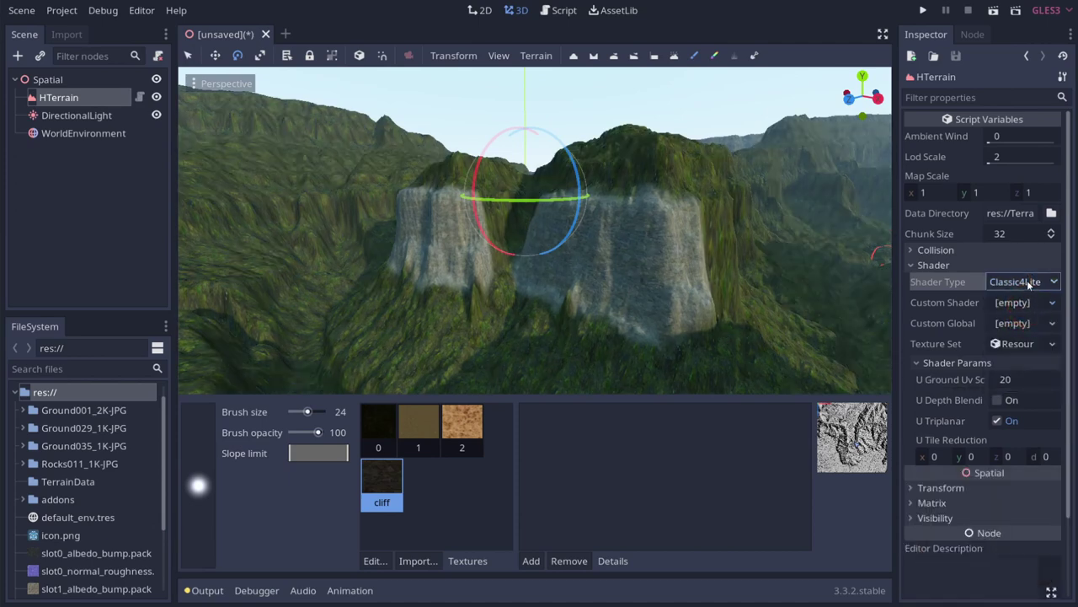
click(1029, 286)
click(1023, 301)
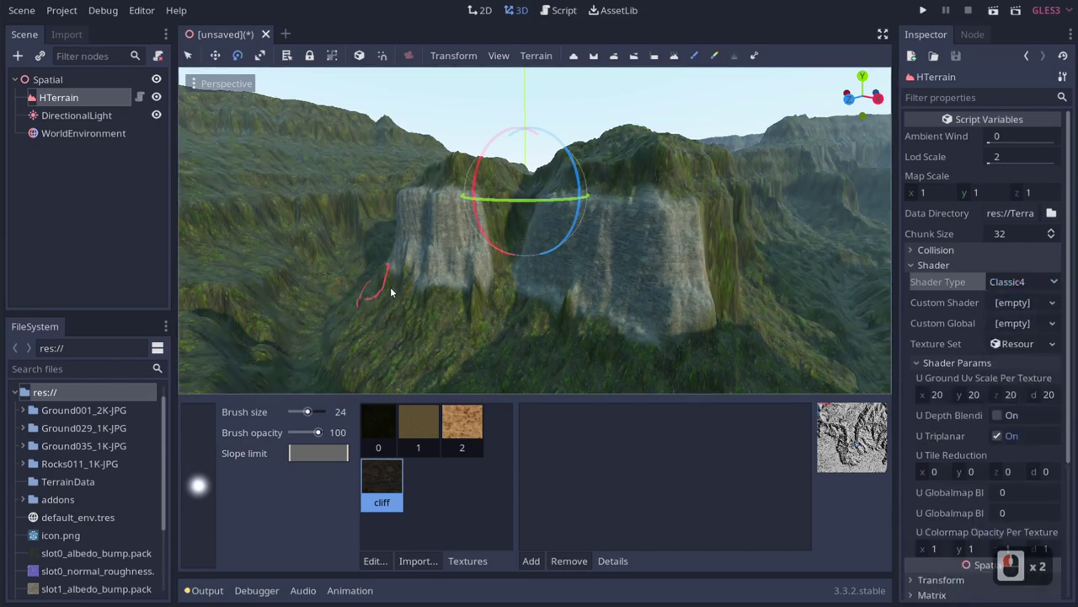
Paint more of the cliff texture on the sunlit side of the rock face
key(d)
right_drag(541, 301, 471, 302)
key(w)
mouse_move(585, 286)
mouse_down()
mouse_move(515, 282)
mouse_move(674, 284)
mouse_move(811, 266)
mouse_move(556, 244)
mouse_move(583, 256)
mouse_up()
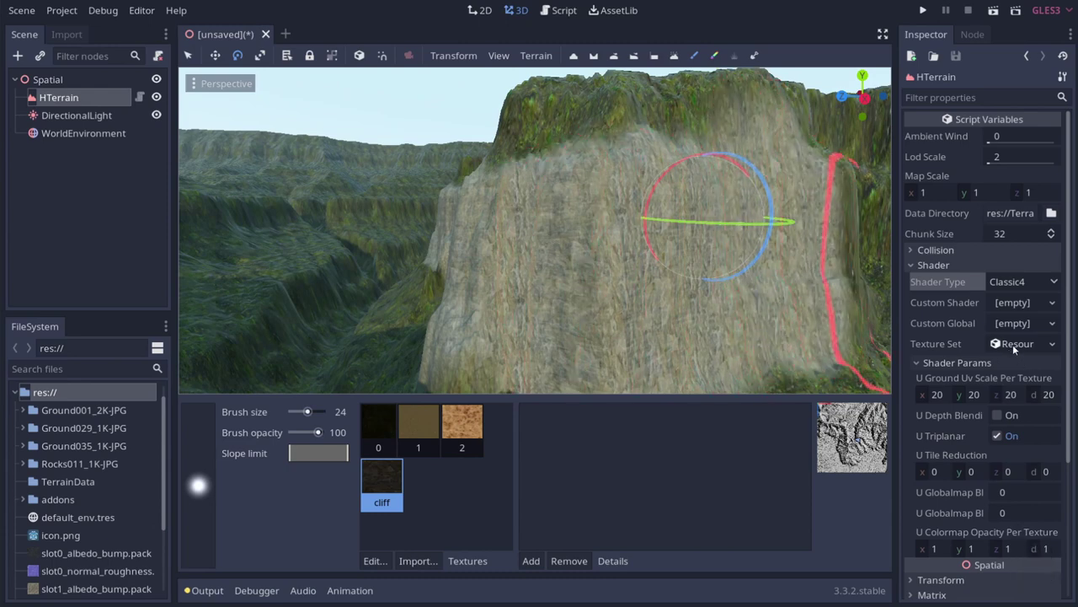
Review the shader types available for the terrain without changing Classic4
click(1027, 283)
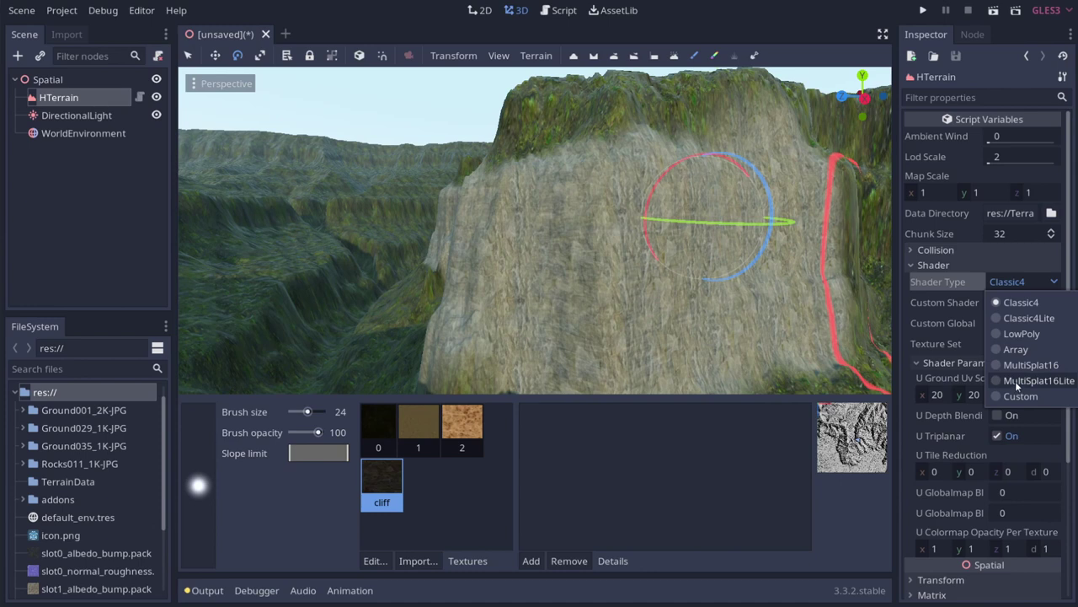
right_click(595, 267)
Try painting ground texture 2 at the edge of the pale ground patch and undo the stroke
right_drag(509, 256, 539, 303)
key(w)
key(e)
key(e)
key(e)
key(w)
key(w)
key(w)
key(s)
click(698, 253)
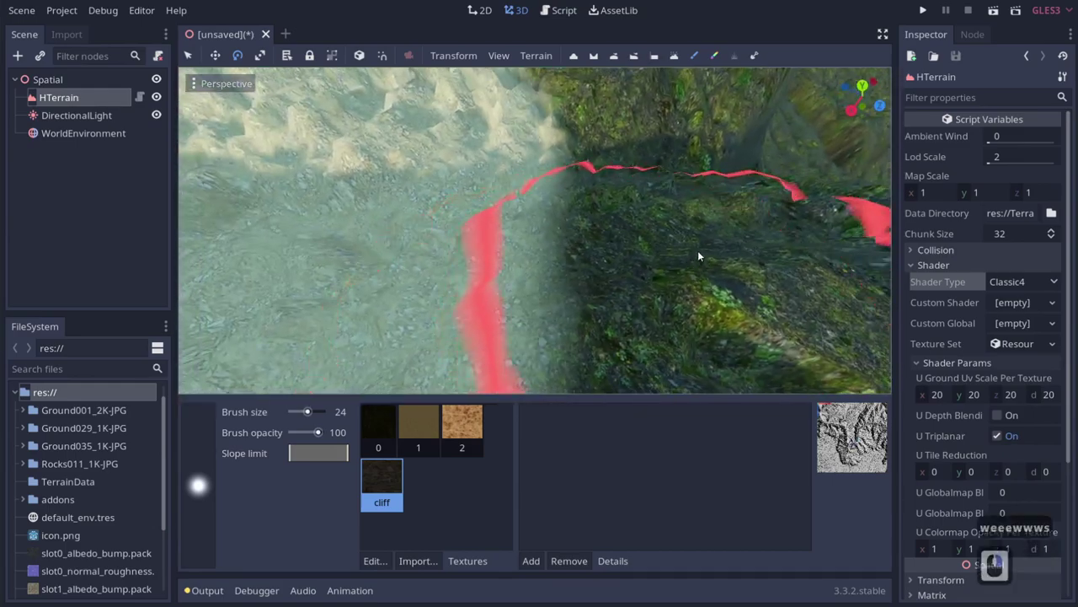
click(464, 424)
drag(547, 266, 538, 261)
key(ctrl+z)
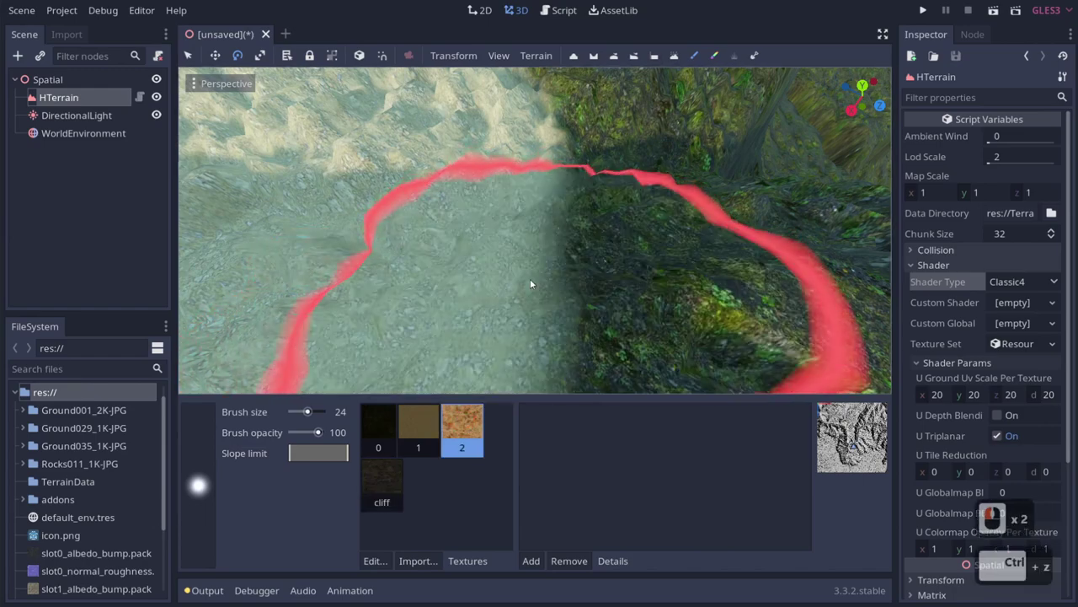
Choose ground texture 1 and extend the pale patch into the neighbouring moss
click(410, 429)
mouse_move(422, 334)
mouse_down()
mouse_move(570, 214)
mouse_move(609, 224)
mouse_move(568, 236)
mouse_up()
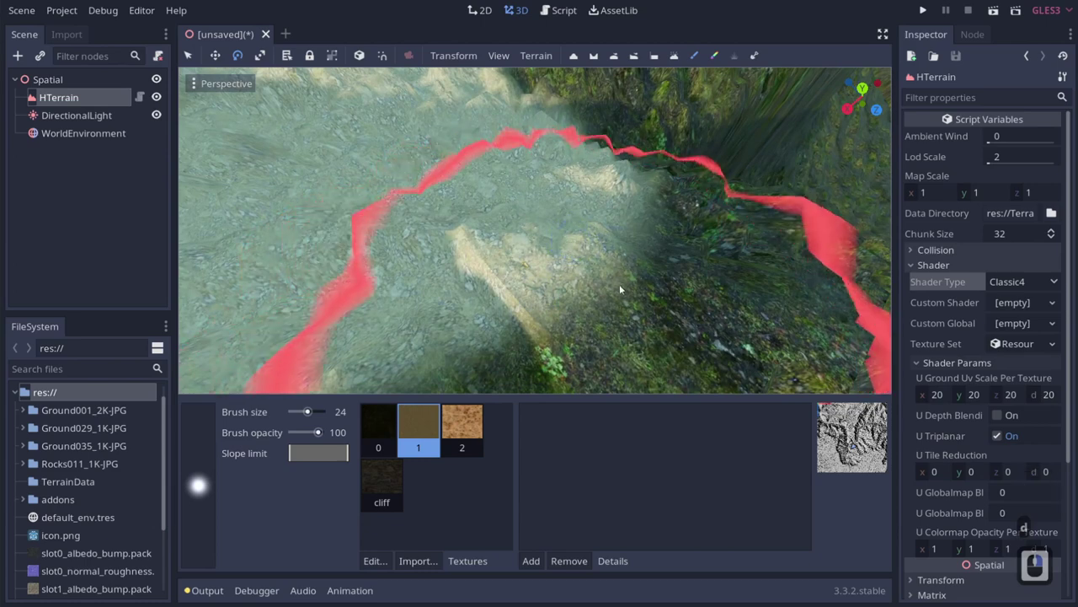
Compare the patch's edge with U Depth Blending on and off, leaving the parameter turned on
click(997, 415)
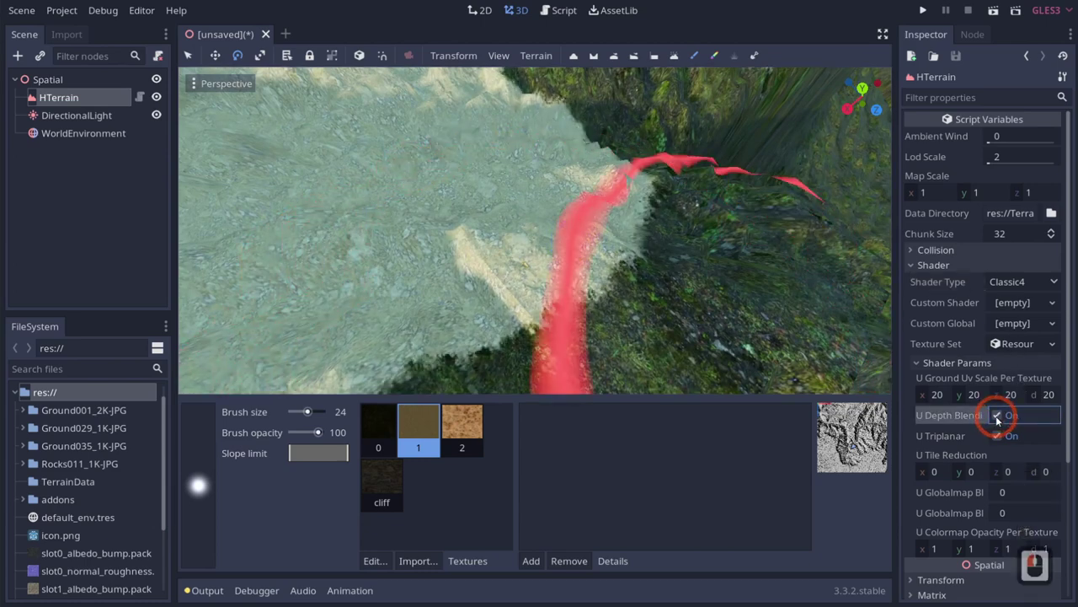
click(996, 416)
click(996, 415)
click(997, 415)
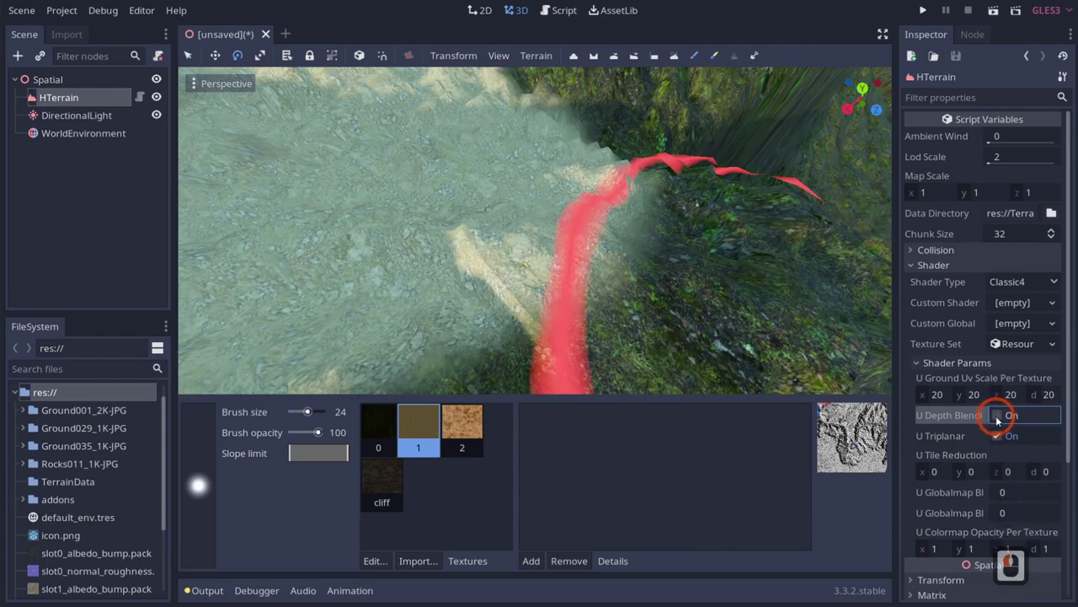
click(997, 415)
mouse_move(472, 278)
middle_down()
mouse_move(506, 284)
mouse_move(539, 333)
mouse_move(625, 314)
mouse_move(534, 298)
mouse_move(689, 328)
mouse_move(624, 318)
middle_up()
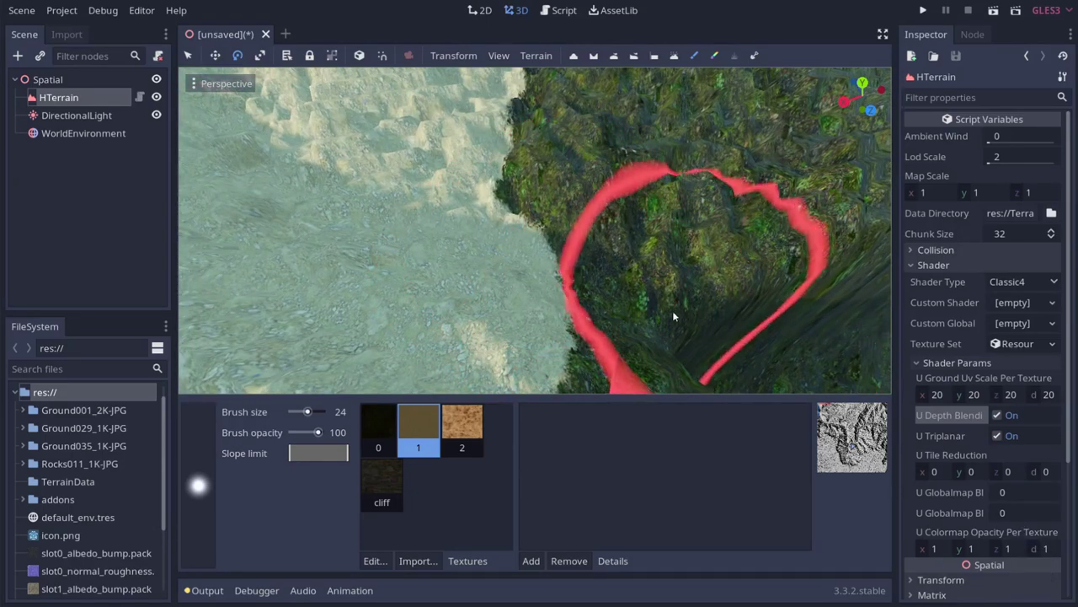
Choose the cliff texture and paint a broad strip down the steep mossy wall below the pale patch
click(388, 494)
right_drag(514, 337, 540, 301)
key(d)
middle_drag(540, 301, 550, 360)
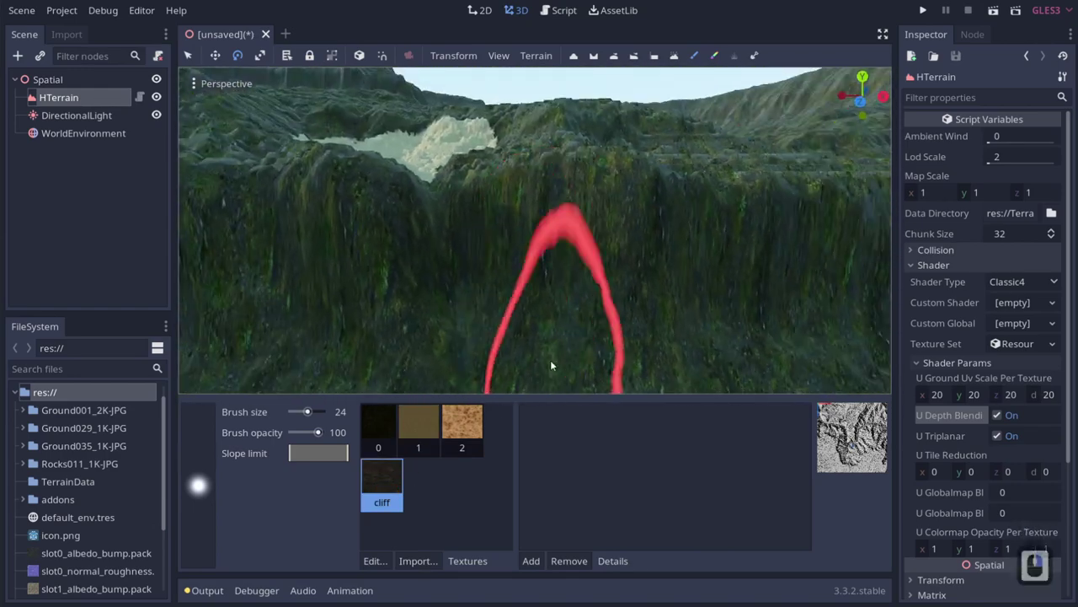
mouse_move(691, 332)
mouse_down()
mouse_move(561, 347)
mouse_move(515, 315)
mouse_move(601, 307)
mouse_move(678, 317)
mouse_up()
mouse_move(678, 318)
right_down()
mouse_move(542, 301)
mouse_move(543, 287)
right_up()
key(q)
key(w)
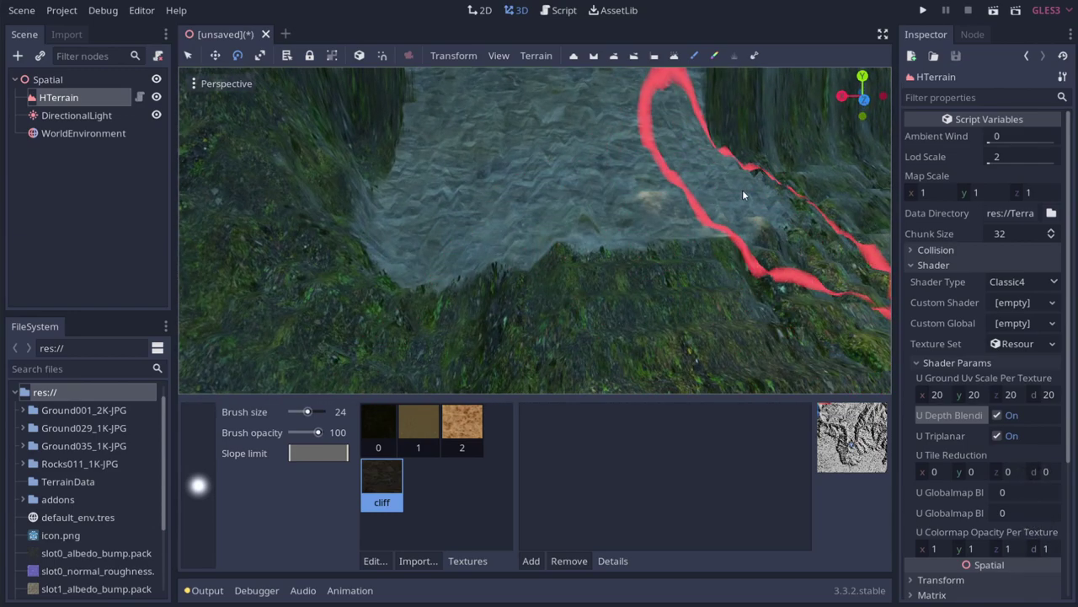
key(d)
mouse_move(742, 189)
right_down()
mouse_move(539, 301)
mouse_move(540, 262)
mouse_move(535, 269)
right_up()
key(e)
key(s)
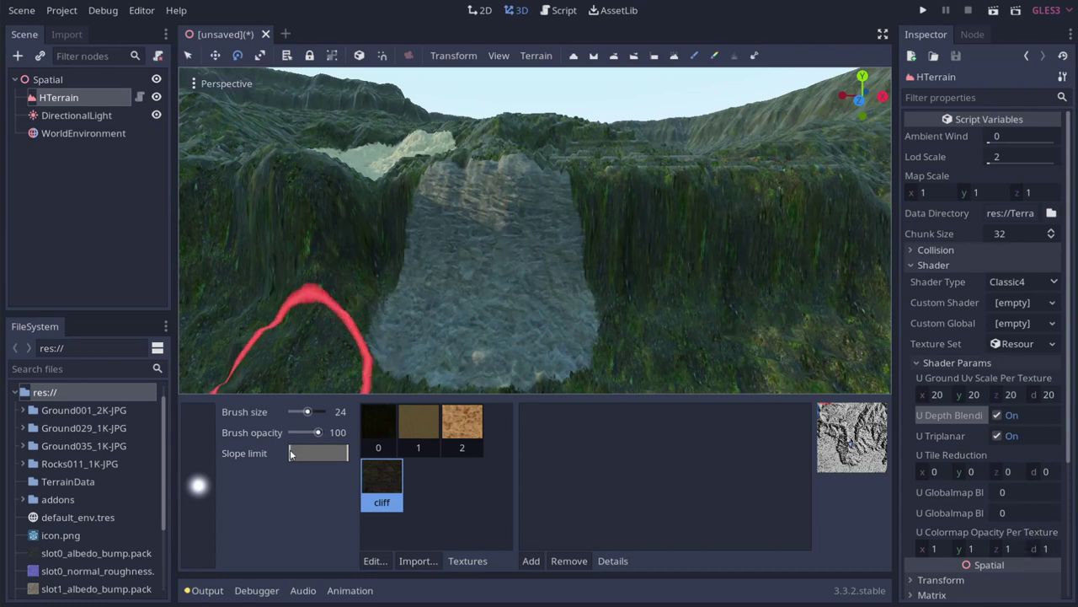
Raise the brush's minimum slope limit to about three quarters and paint the cliff texture along the canyon wall to its corner
drag(290, 455, 339, 455)
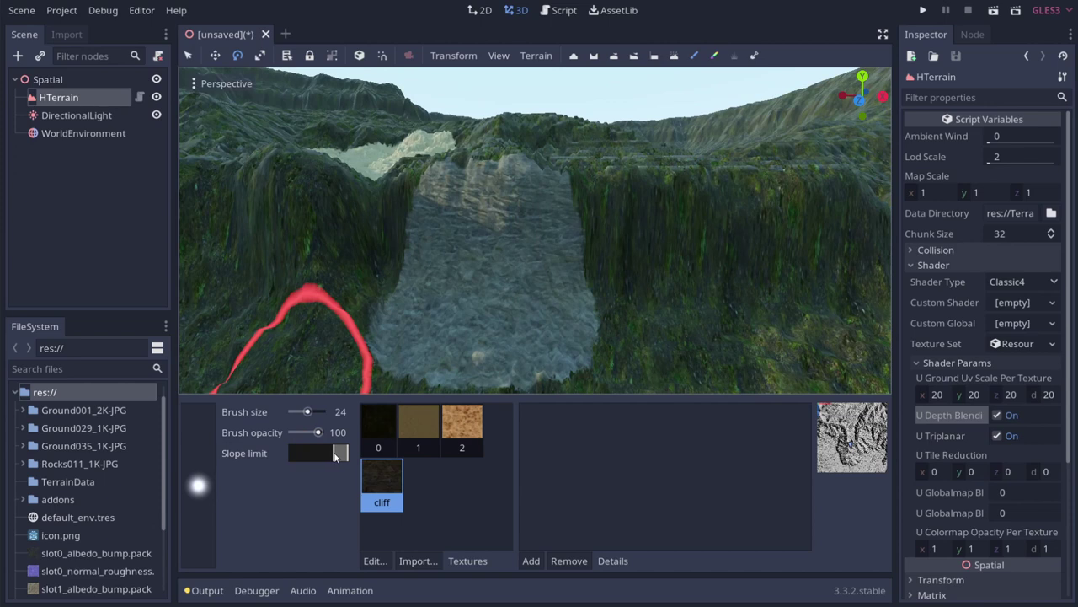
mouse_move(544, 277)
mouse_down()
mouse_move(578, 269)
mouse_move(684, 292)
mouse_move(813, 297)
mouse_move(367, 277)
mouse_move(243, 248)
mouse_up()
mouse_move(393, 302)
right_down()
mouse_move(540, 303)
mouse_move(556, 281)
right_up()
key(s)
key(a)
key(w)
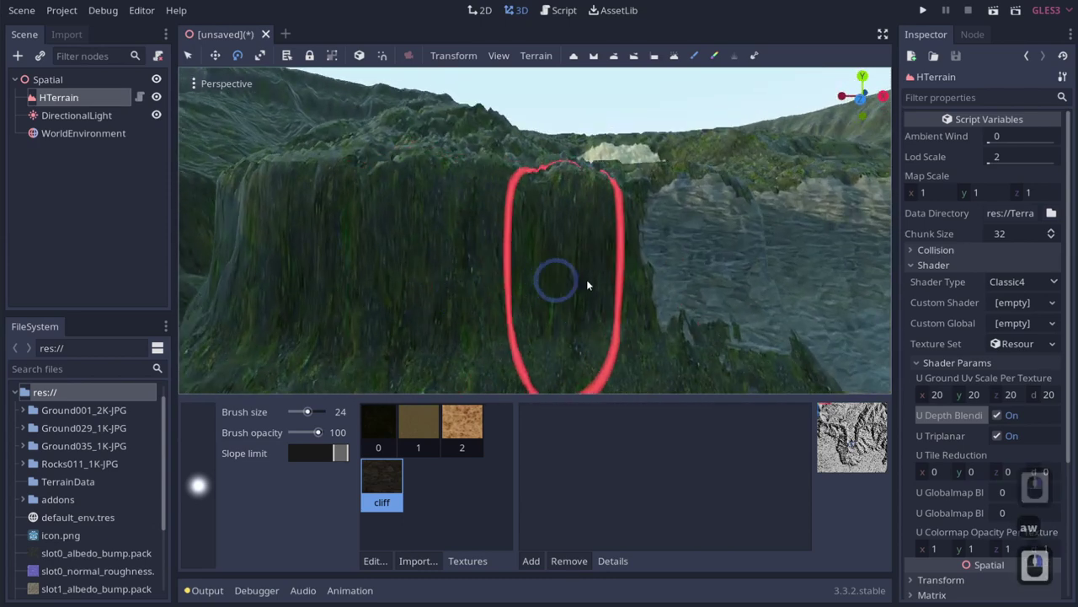
mouse_move(715, 265)
mouse_down()
mouse_move(310, 265)
mouse_move(587, 246)
mouse_move(456, 261)
mouse_up()
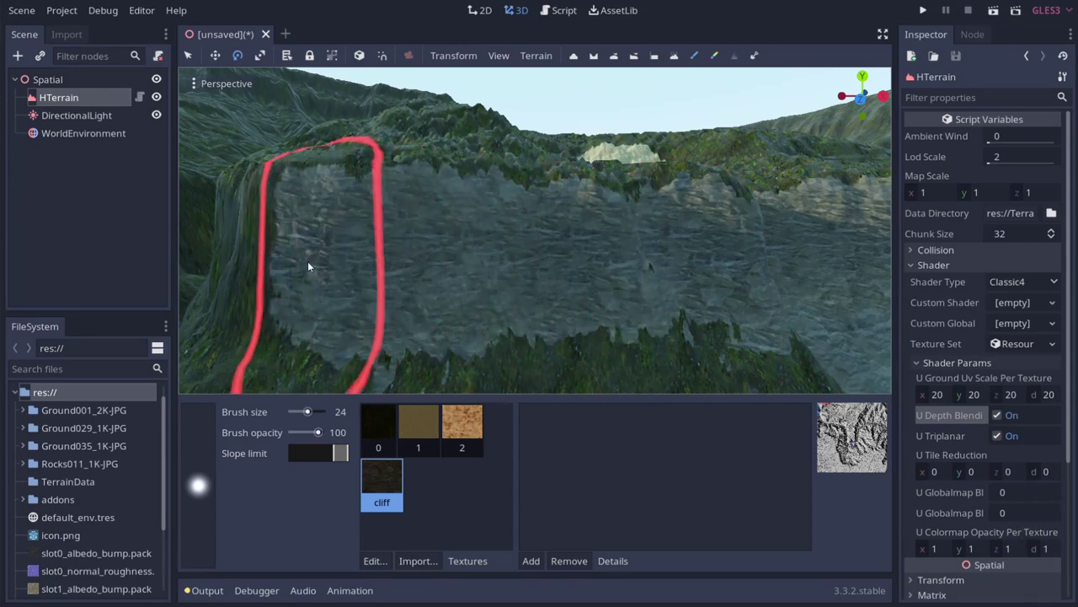
key(a)
right_drag(261, 256, 541, 303)
key(s)
mouse_move(350, 251)
mouse_down()
mouse_move(576, 244)
mouse_move(198, 255)
mouse_move(443, 247)
mouse_up()
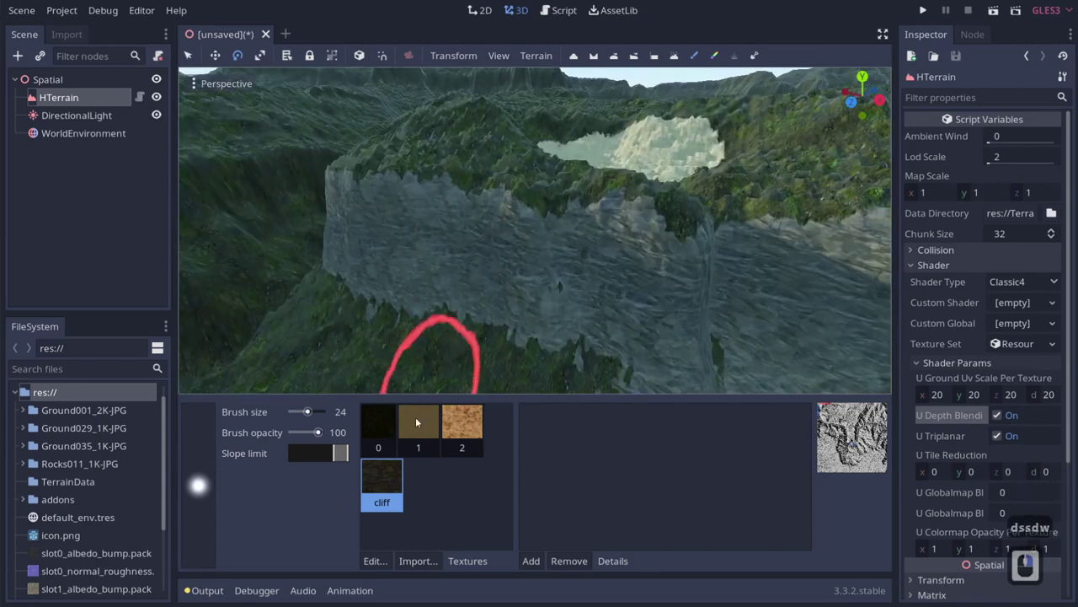
Choose ground texture 0, limit the brush to the gentler half of the slope range, and paint along the foot of the cliff
click(374, 432)
drag(332, 457, 251, 456)
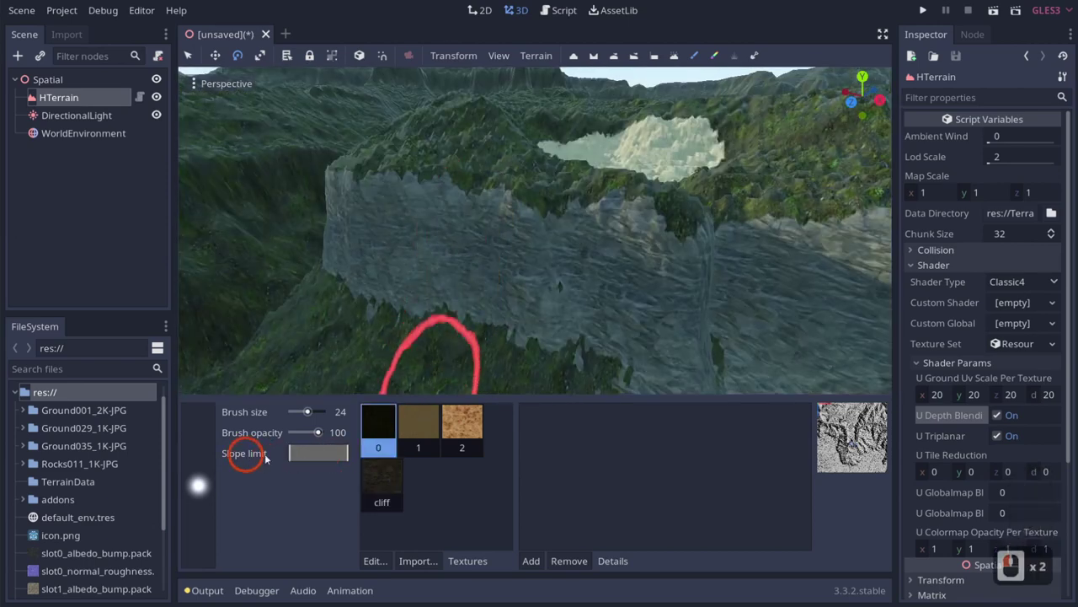
drag(345, 453, 320, 454)
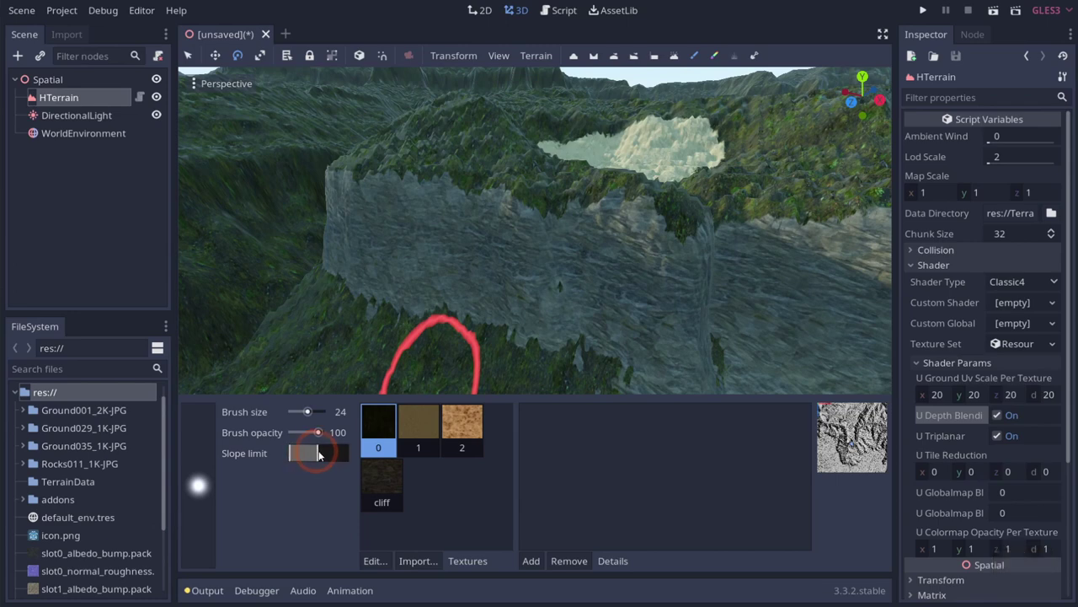
key(s)
right_drag(540, 300, 540, 301)
key(d)
key(q)
key(w)
mouse_move(408, 346)
mouse_down()
mouse_move(468, 336)
mouse_move(530, 283)
mouse_move(800, 290)
mouse_move(779, 299)
mouse_move(505, 282)
mouse_up()
mouse_move(462, 273)
mouse_down()
mouse_move(488, 336)
mouse_move(573, 303)
mouse_up()
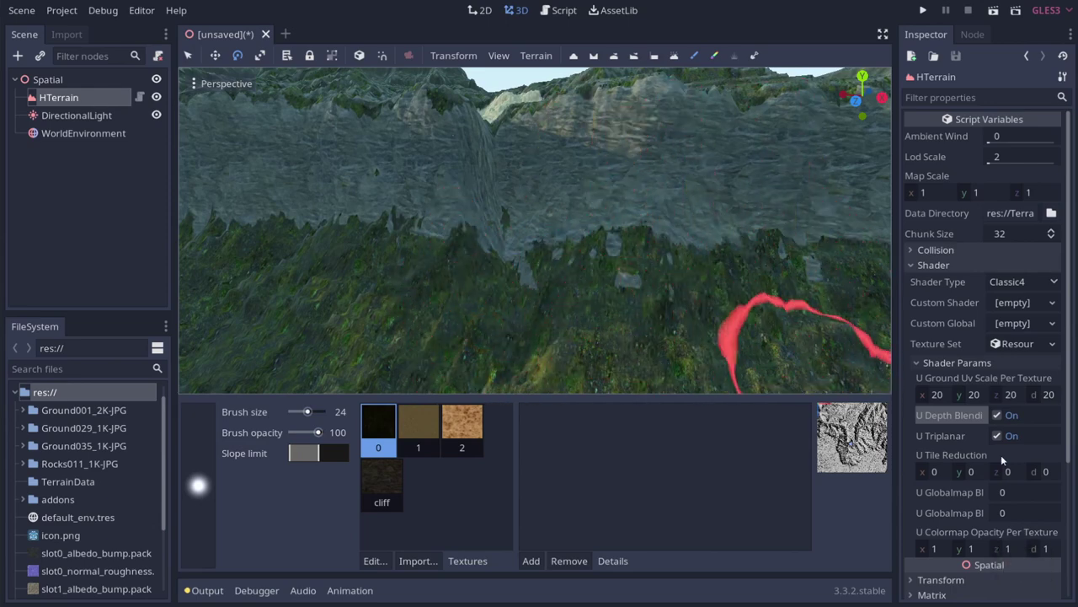
Set the x value of the U Tile Reduction shader parameter to about 0.1
right_drag(541, 302, 540, 301)
key(w)
key(d)
key(s)
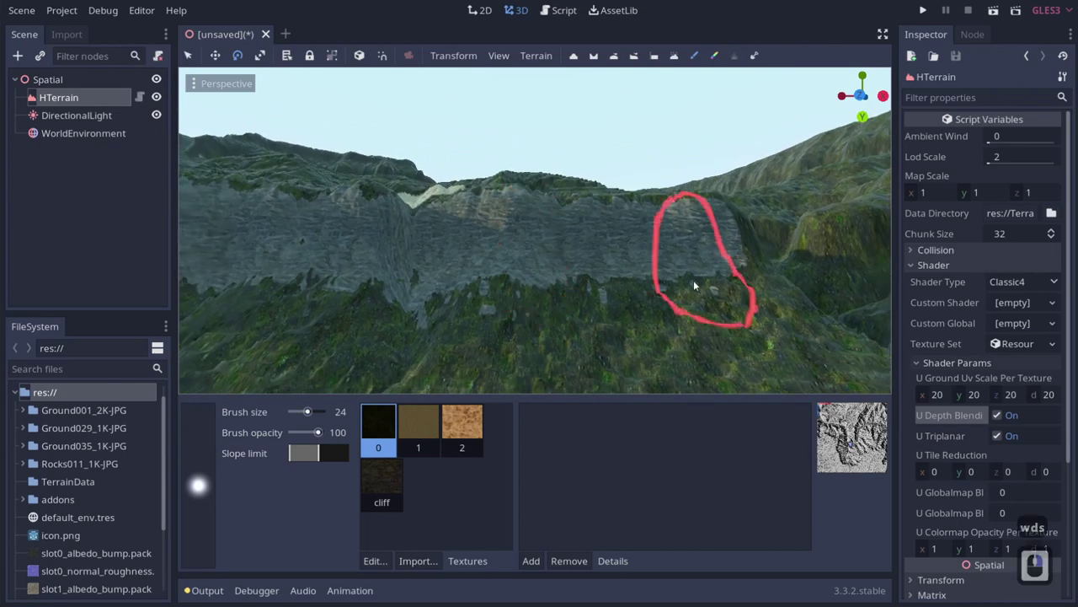
click(923, 474)
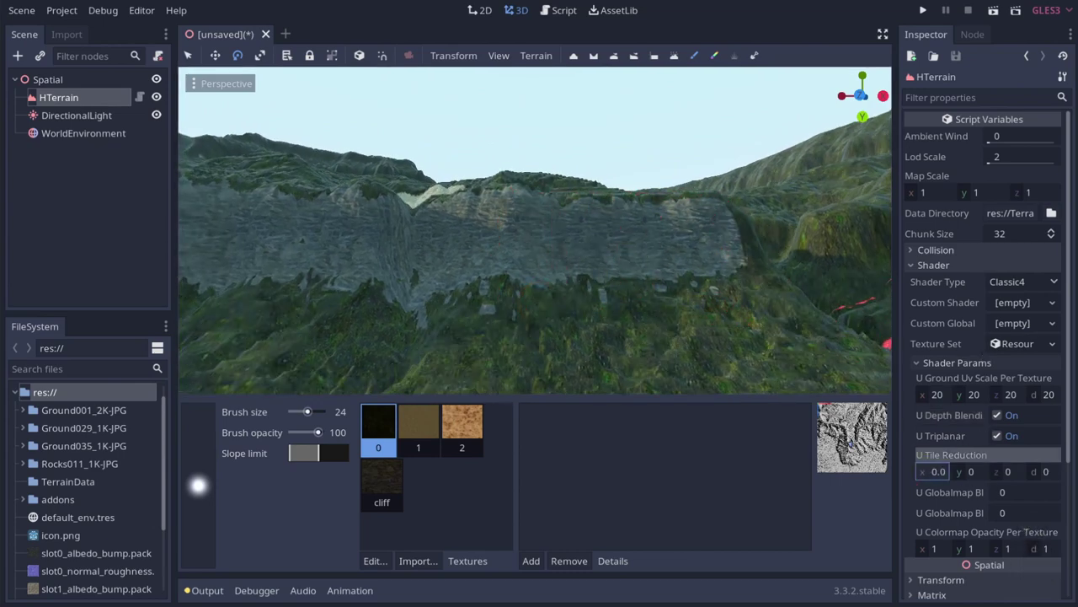
key(BackSpace)
text(2)
drag(925, 472, 920, 472)
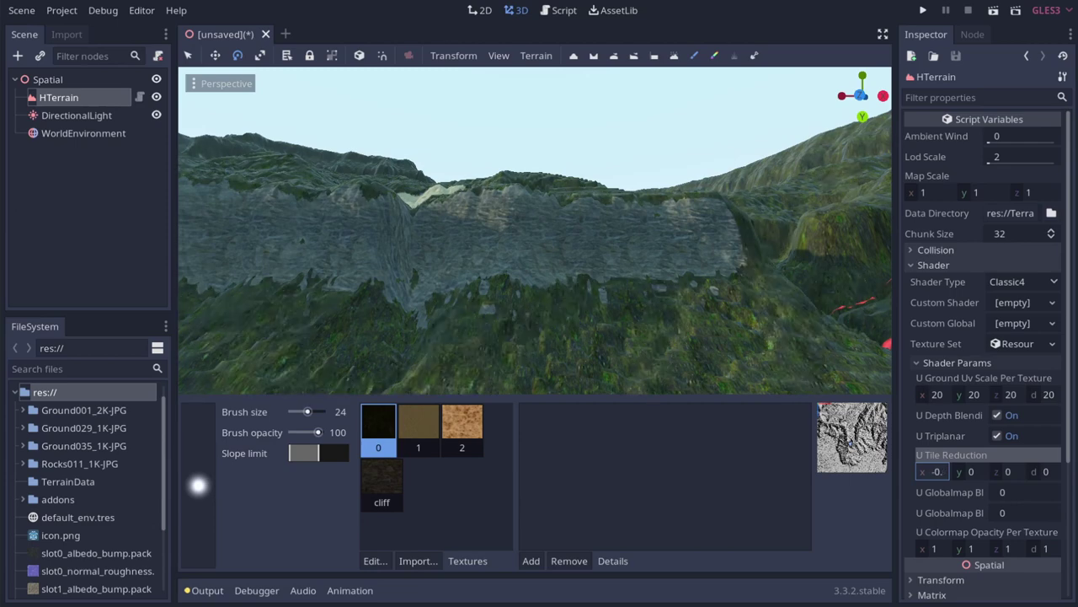
key(Return)
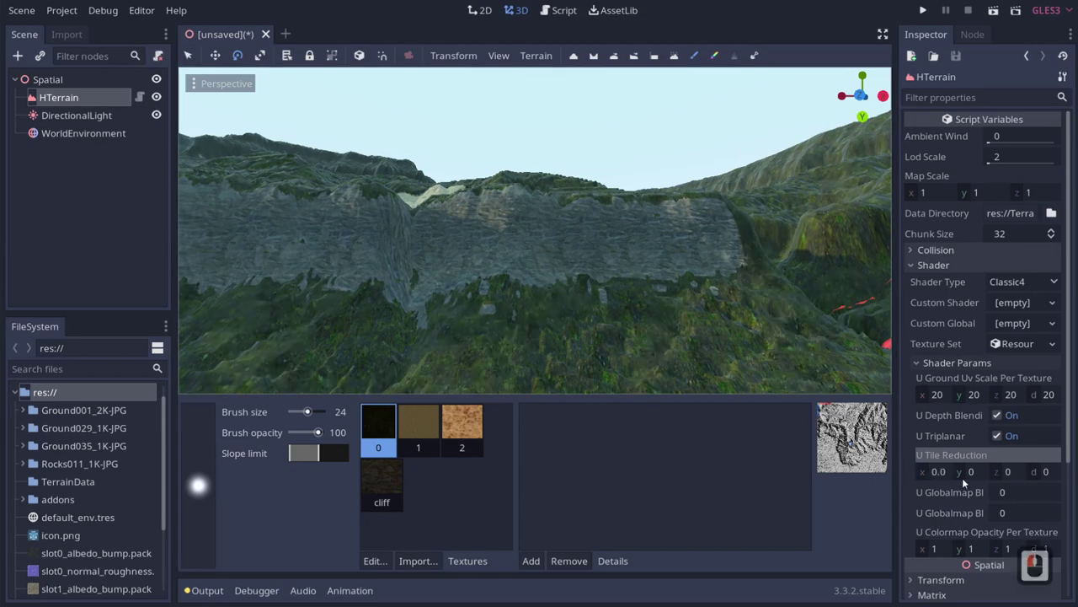
drag(929, 477, 932, 476)
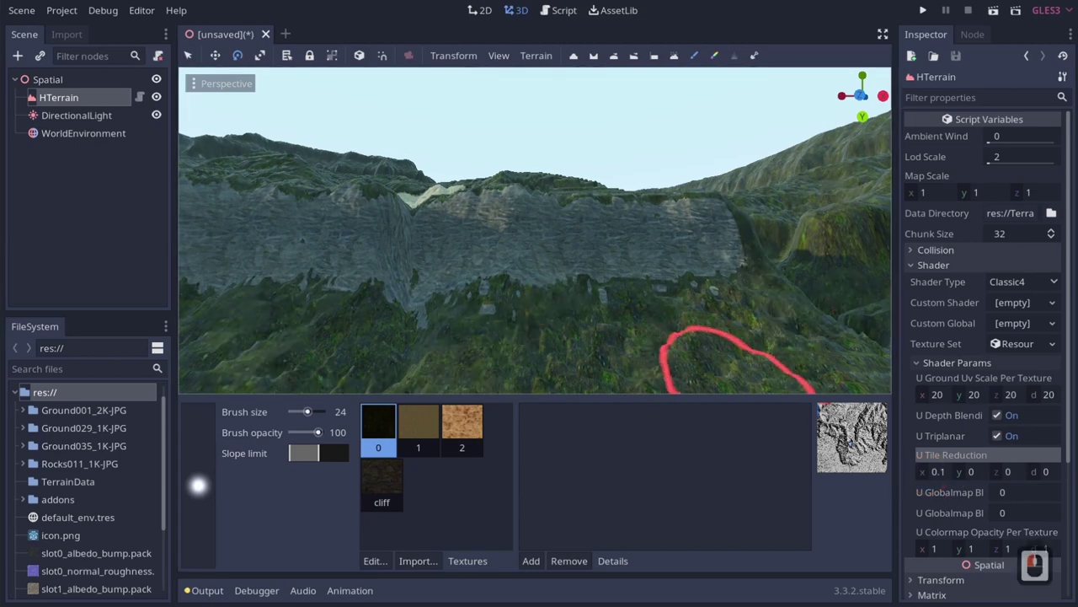
Look over the wider terrain to check the ground tiling, the painted cliffs and the pale patch
key(e)
key(s)
right_drag(540, 291, 506, 220)
key(a)
key(s)
key(d)
key(q)
key(w)
key(d)
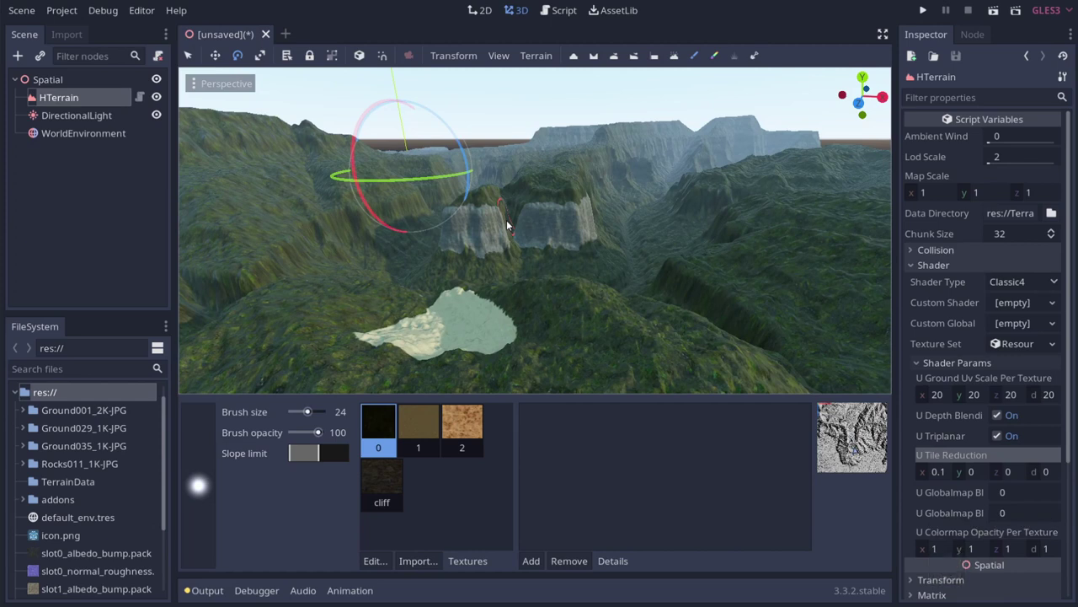